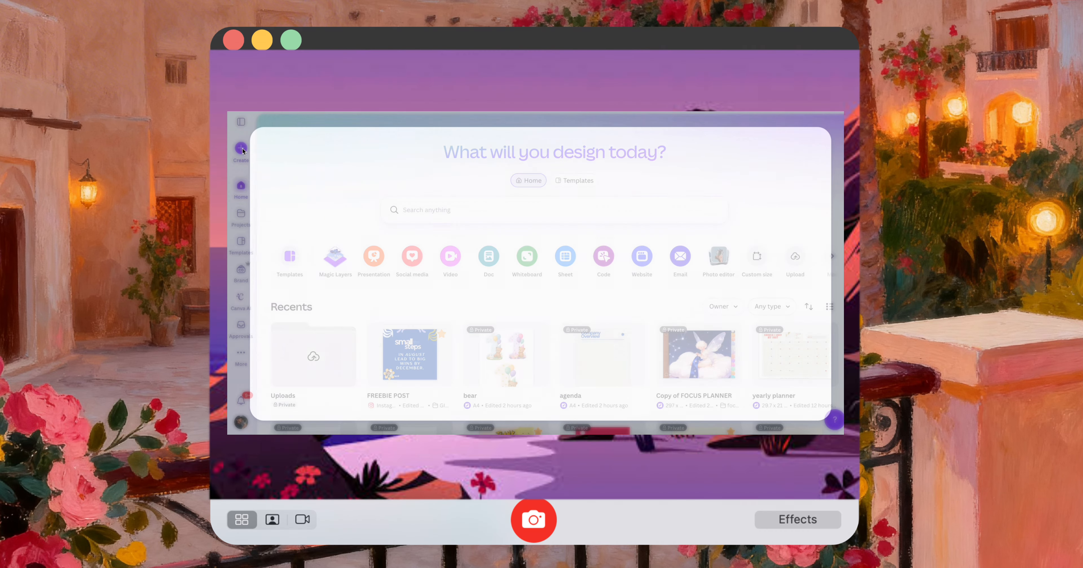
Create a blank website design and apply the "About Me Website in Pink Olive Green Brown Bold & Poppy Style" template to it
click(242, 149)
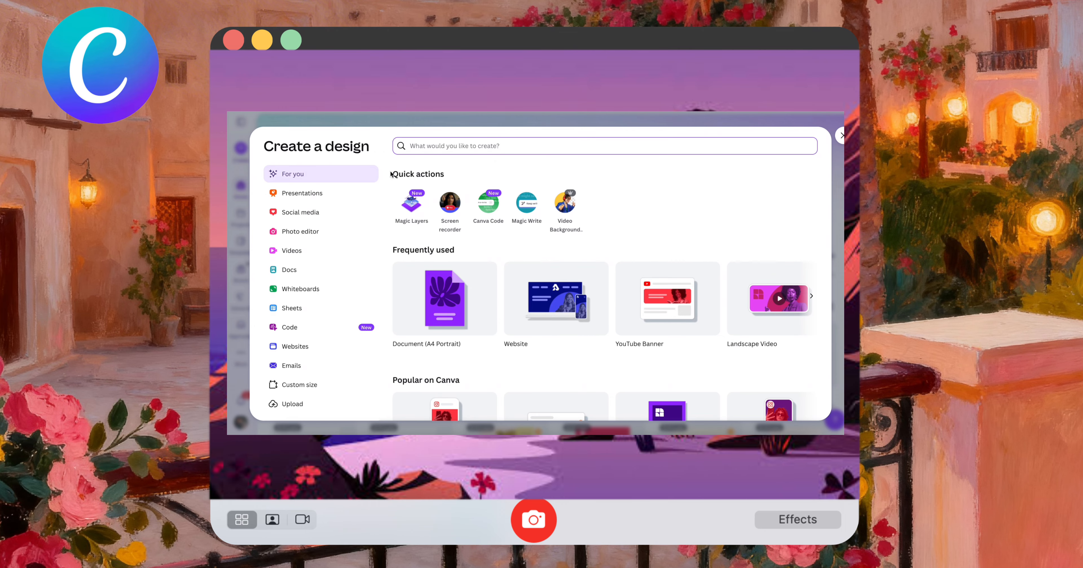
click(578, 293)
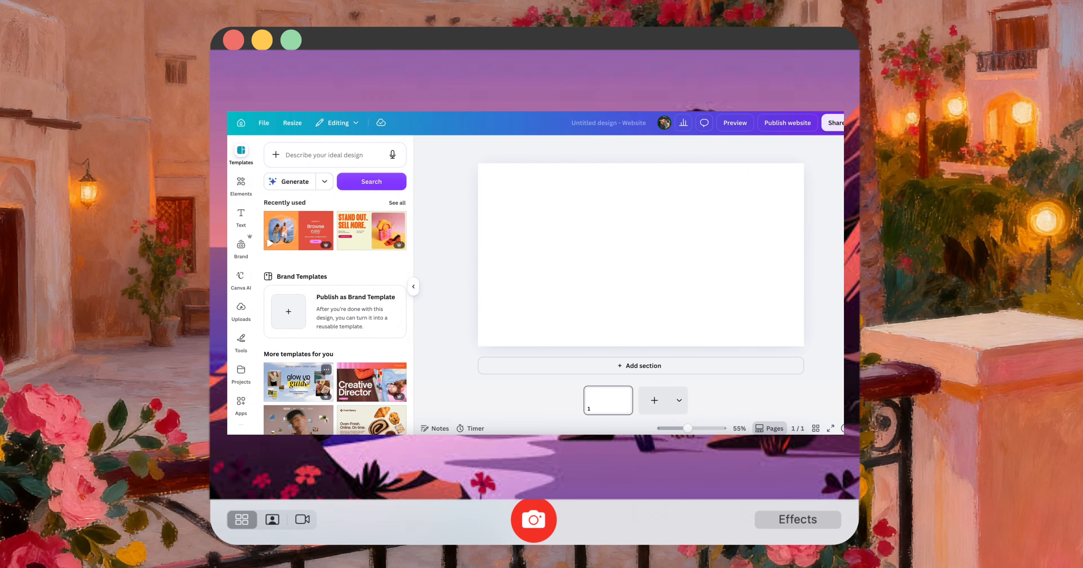
scroll(301, 403, down, 3)
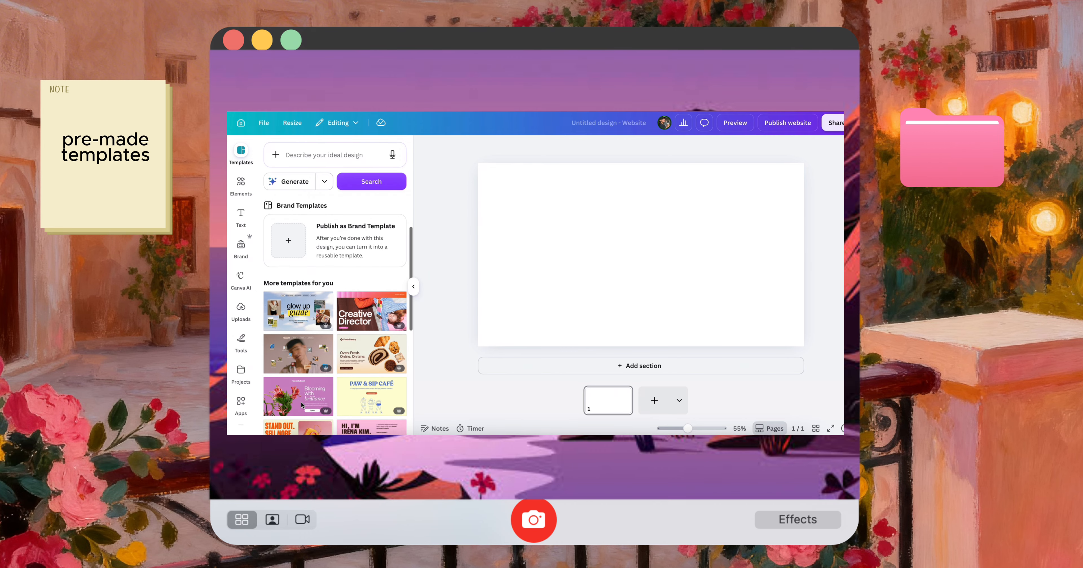
scroll(301, 405, down, 5)
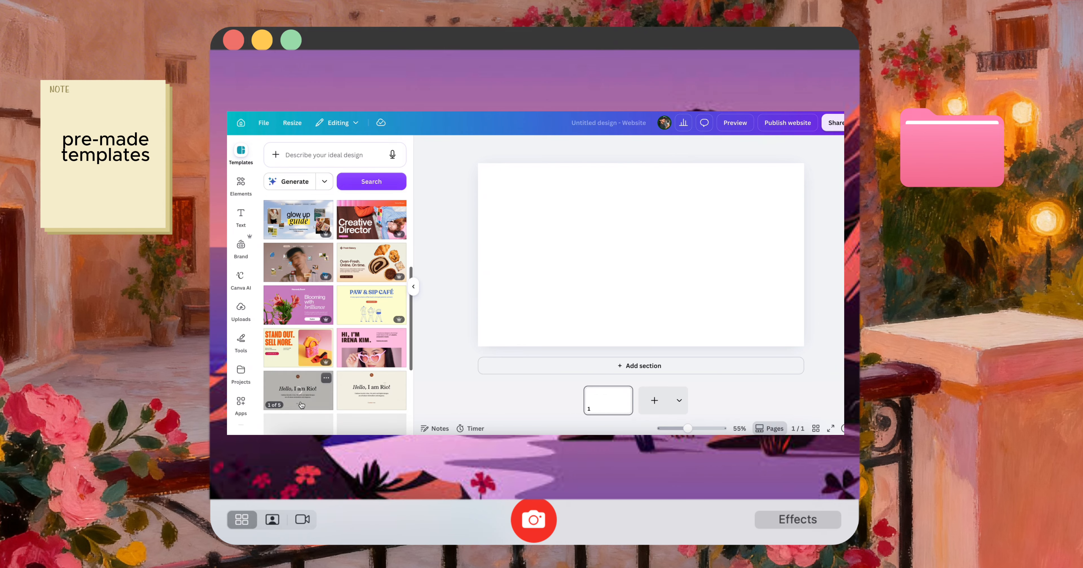
scroll(300, 403, up, 1)
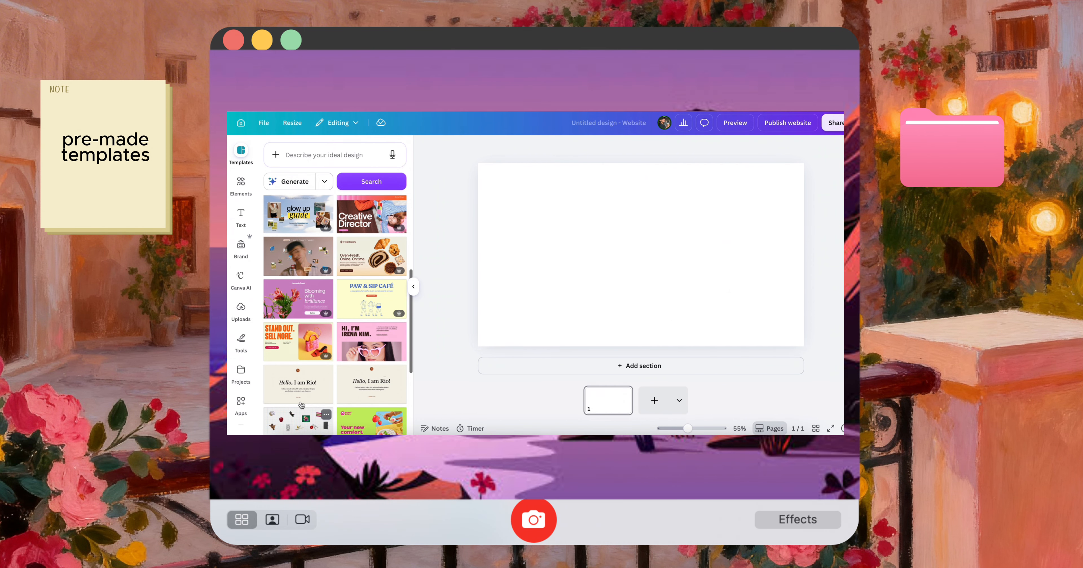
click(386, 338)
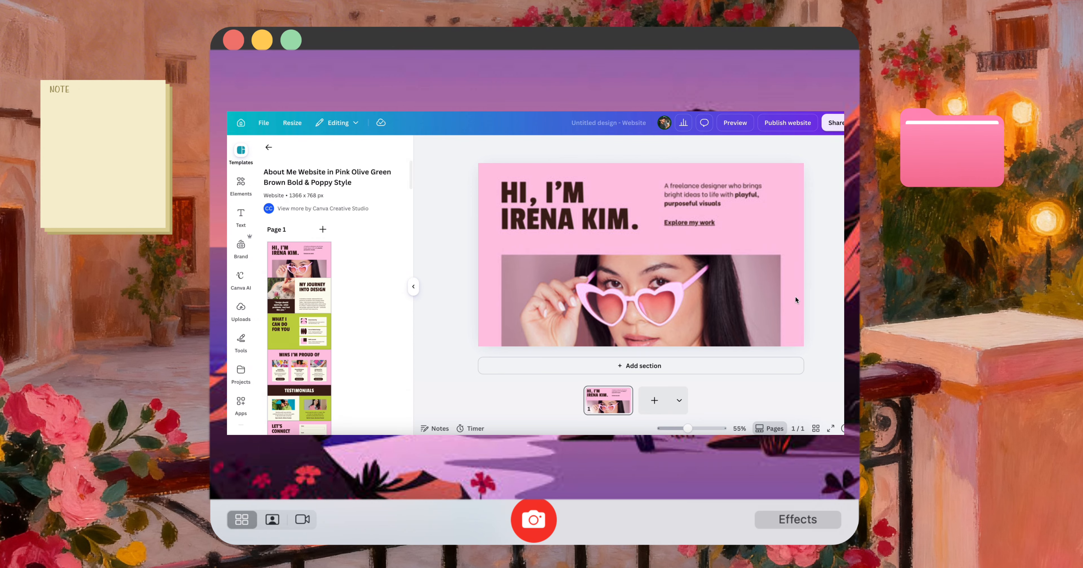
click(481, 287)
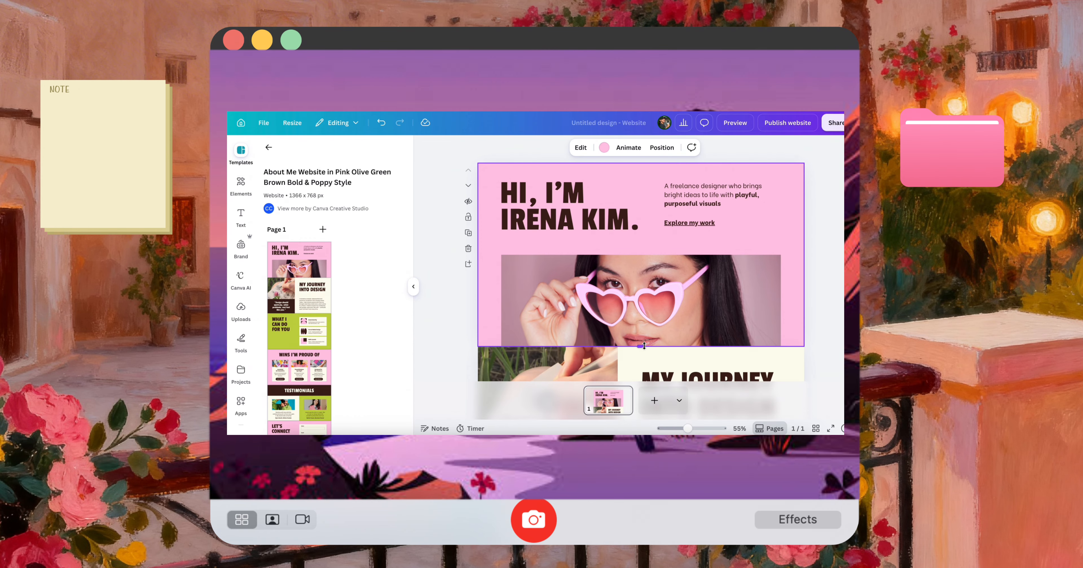
Look through the template's sections and delete the wide sunglasses photo from the first section
scroll(644, 345, down, 15)
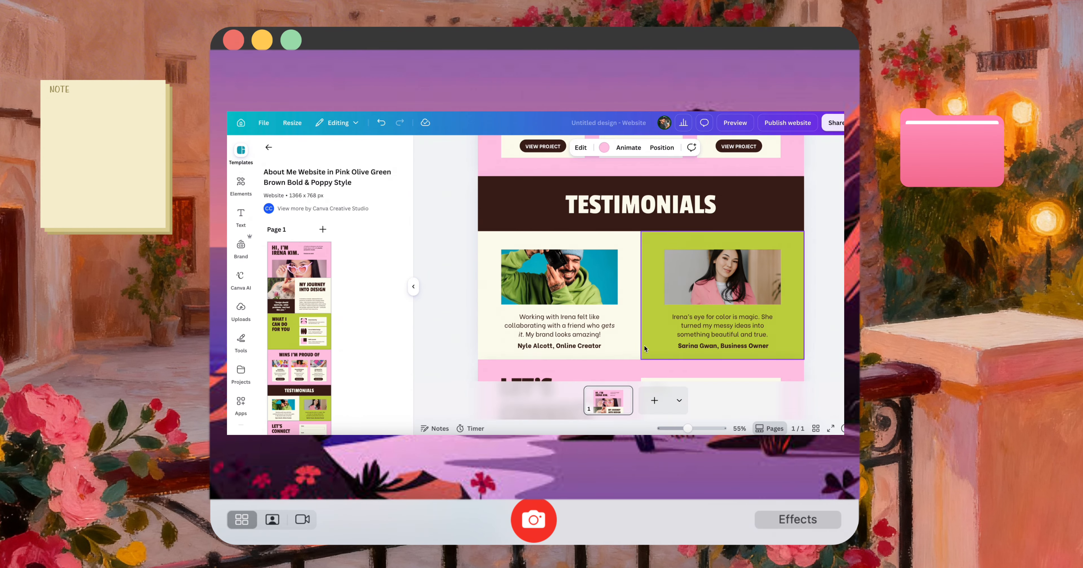
scroll(645, 345, down, 6)
scroll(644, 345, up, 10)
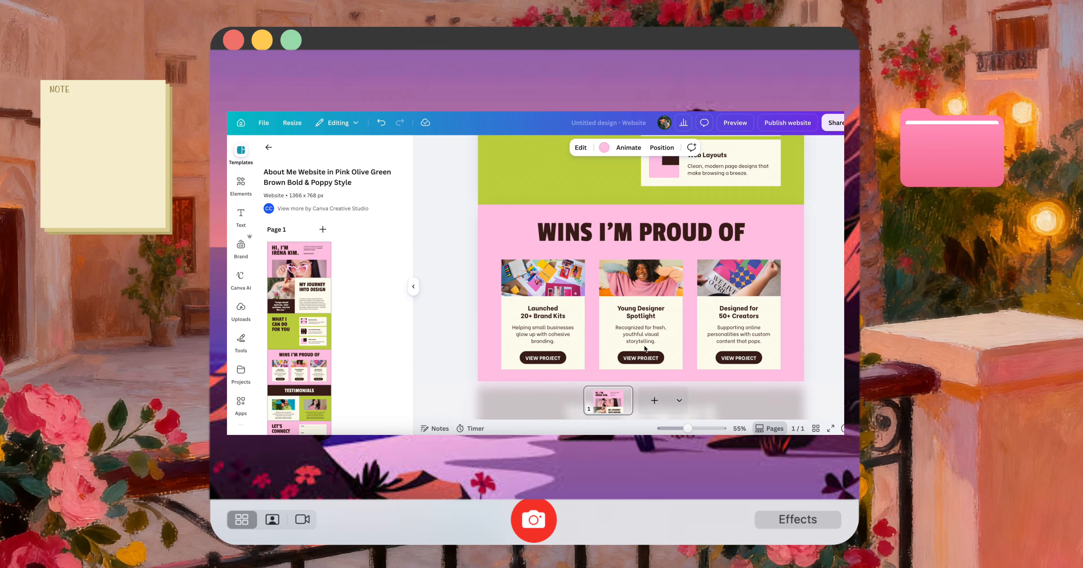
scroll(644, 345, up, 8)
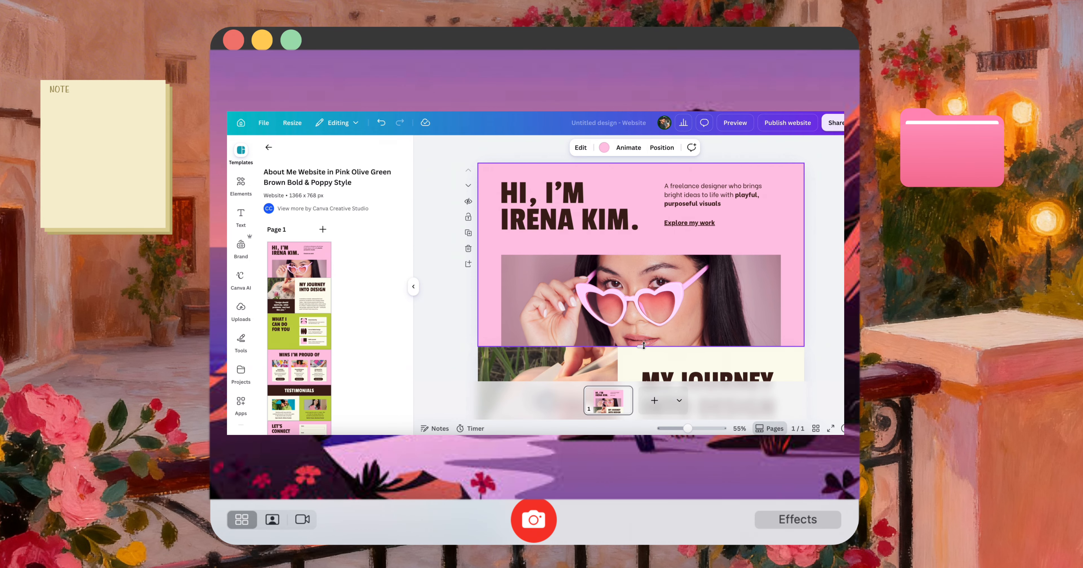
click(591, 219)
click(610, 336)
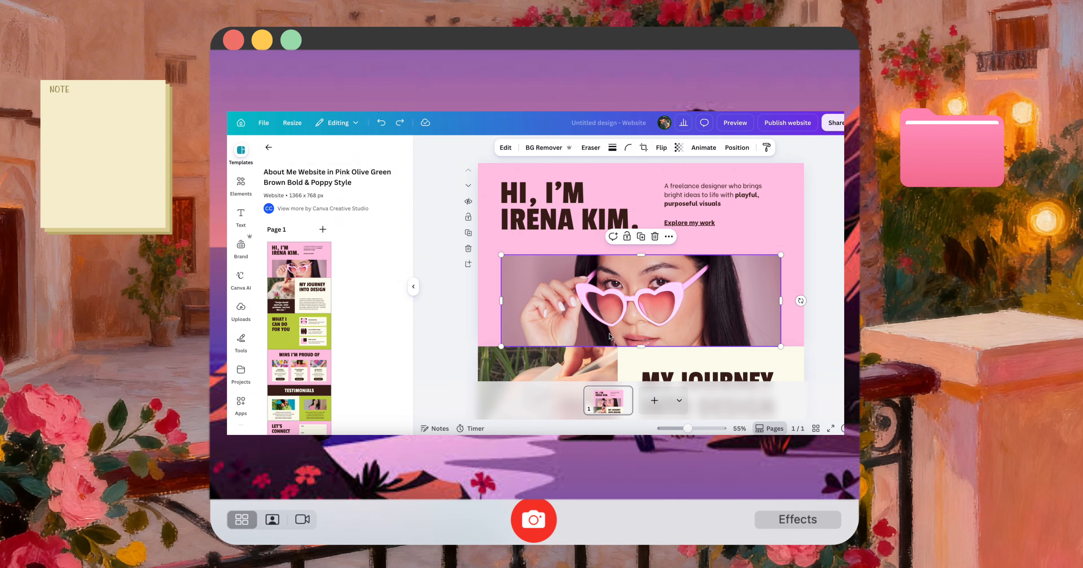
key(Delete)
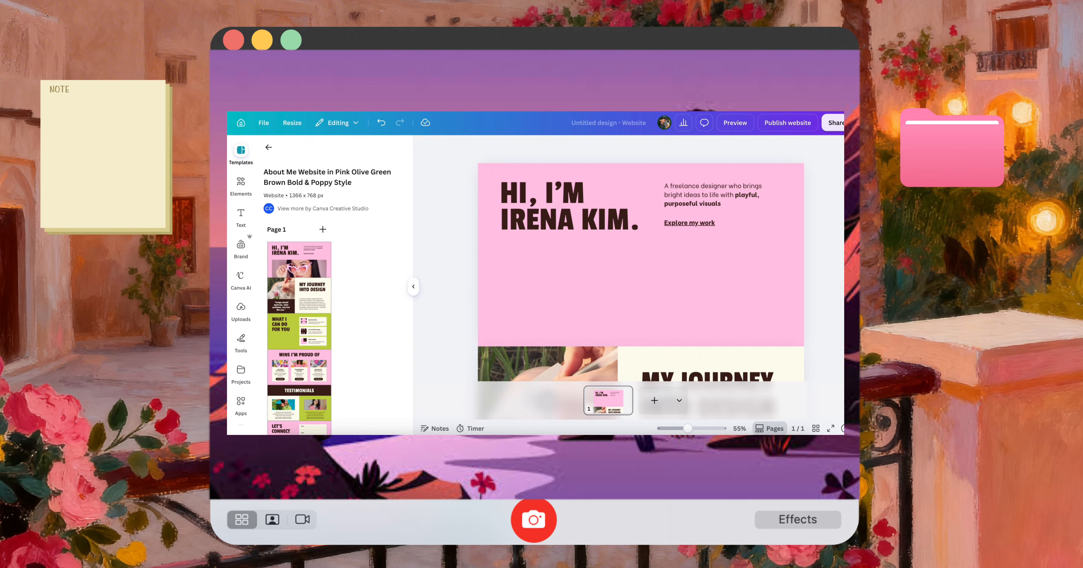
Search the graphics for "goose" and place the plain white goose, scaled down, in the first section's lower-right corner
click(243, 180)
click(310, 153)
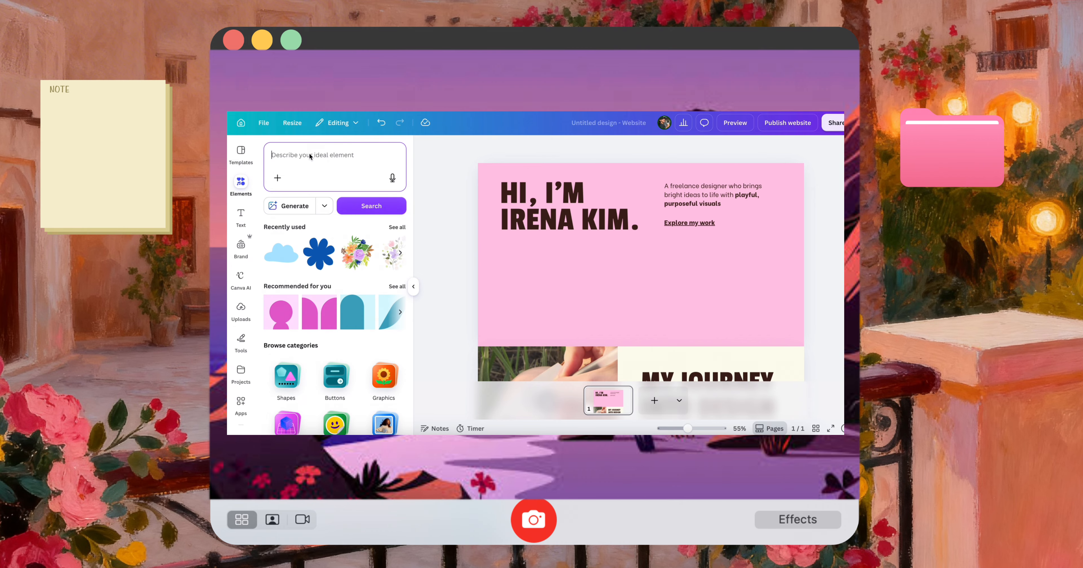
text(goosee)
key(BackSpace)
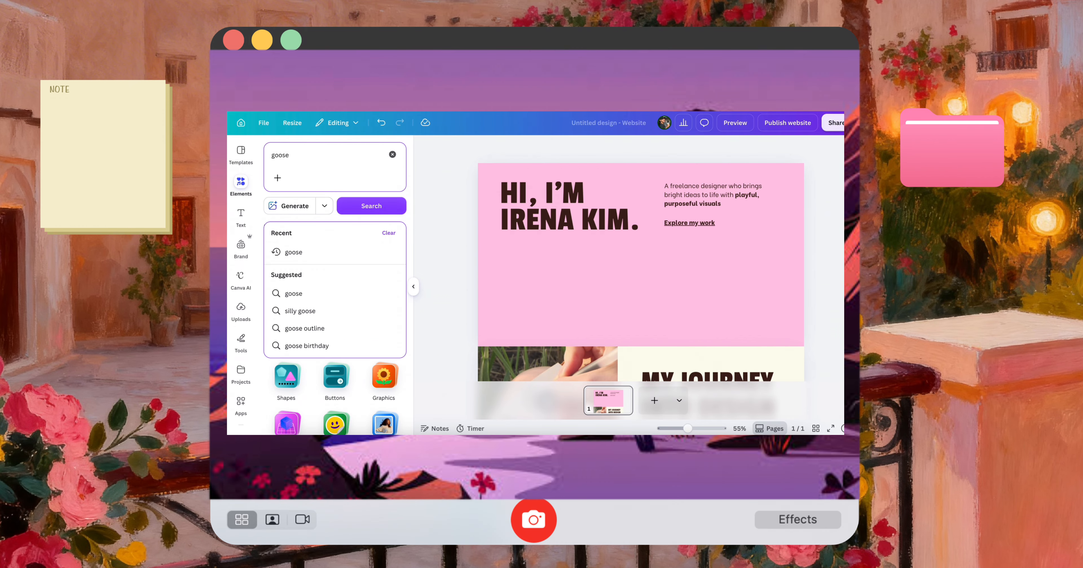
key(Return)
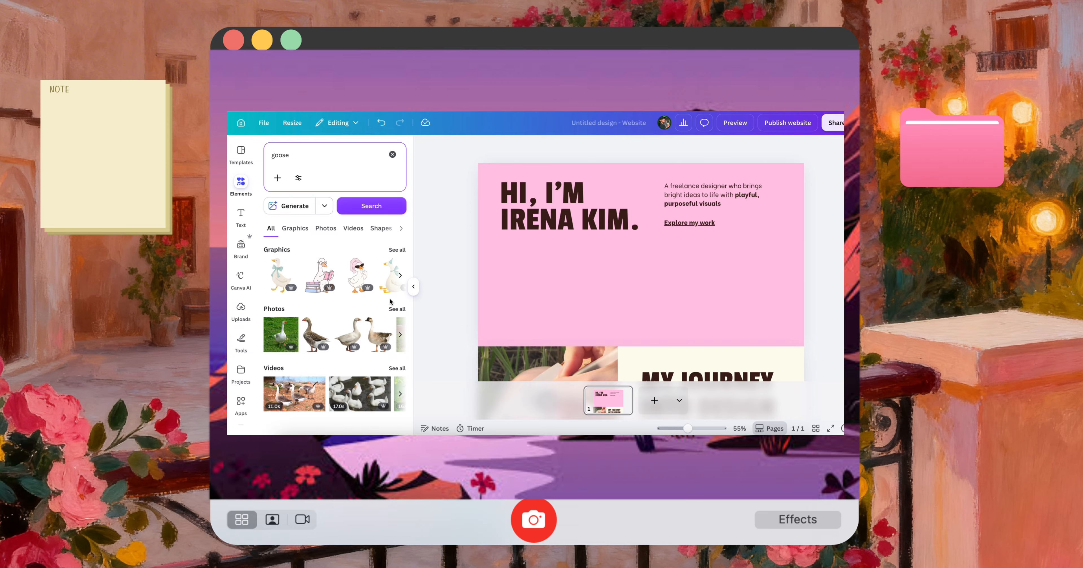
click(397, 250)
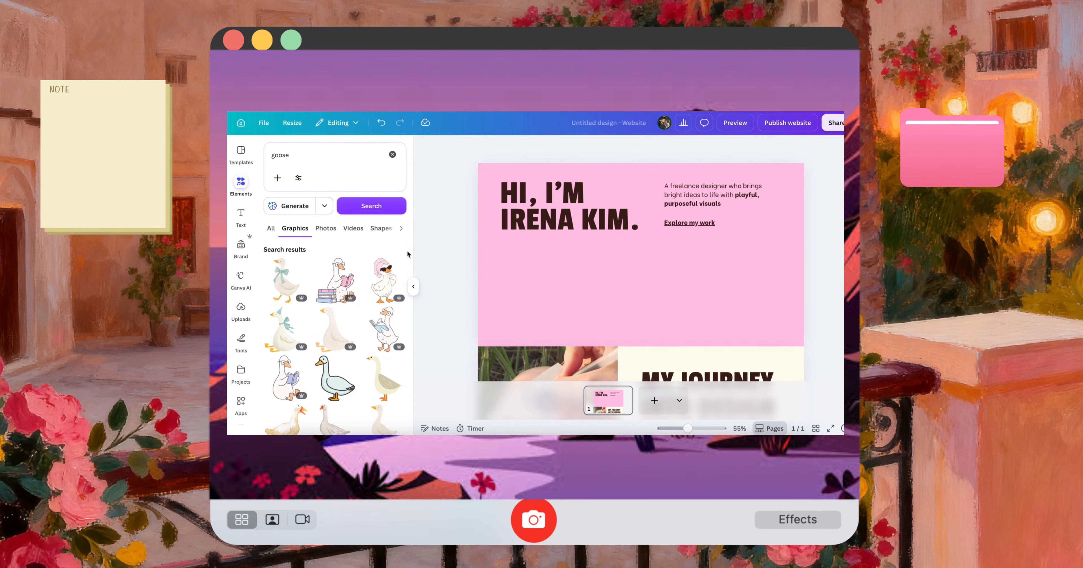
click(335, 330)
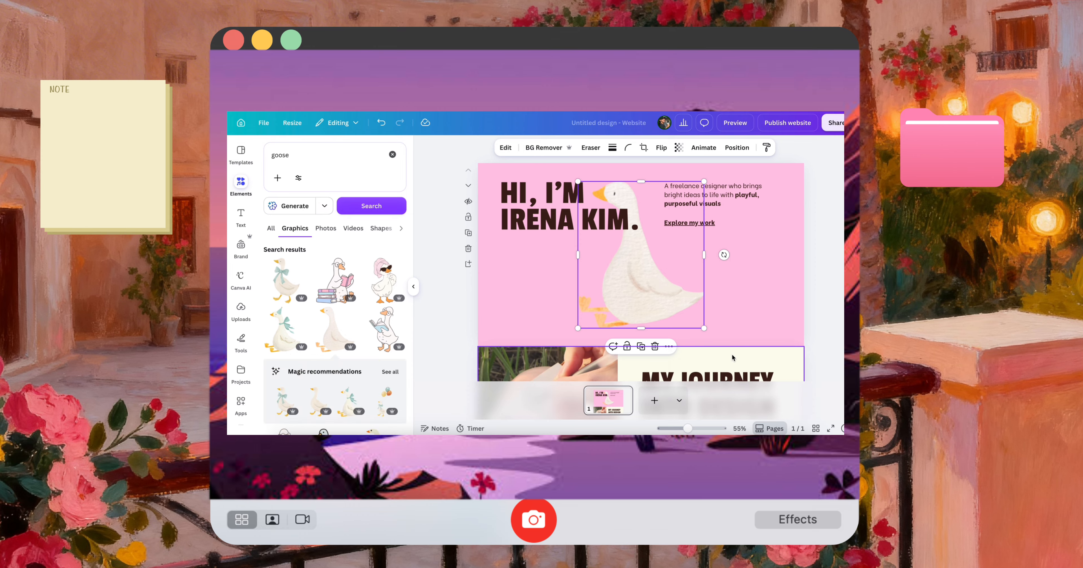
drag(706, 331, 759, 321)
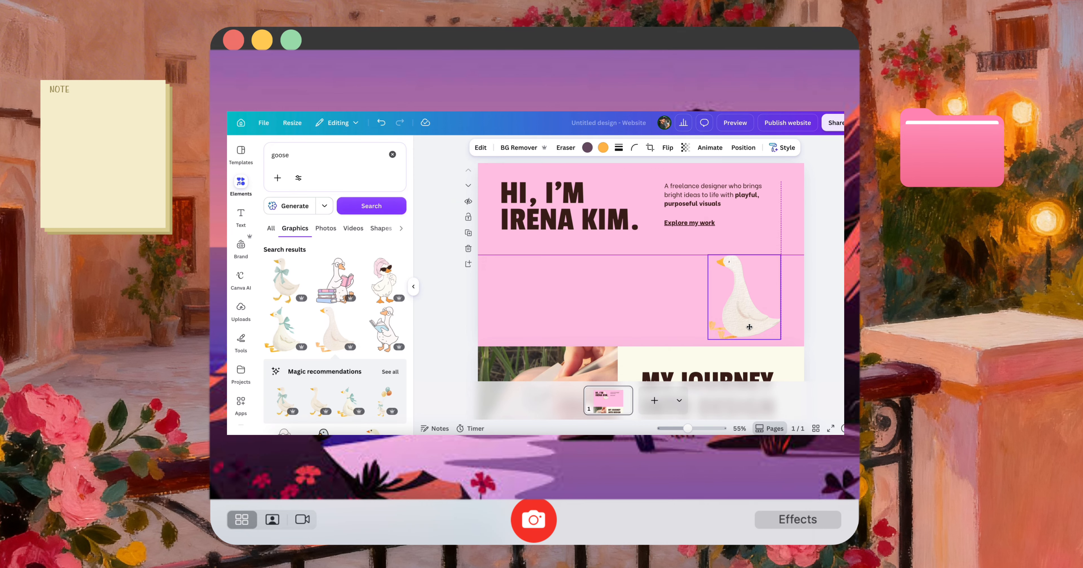
Replace the first section's heading text with "You're invited"
click(553, 229)
double_click(552, 228)
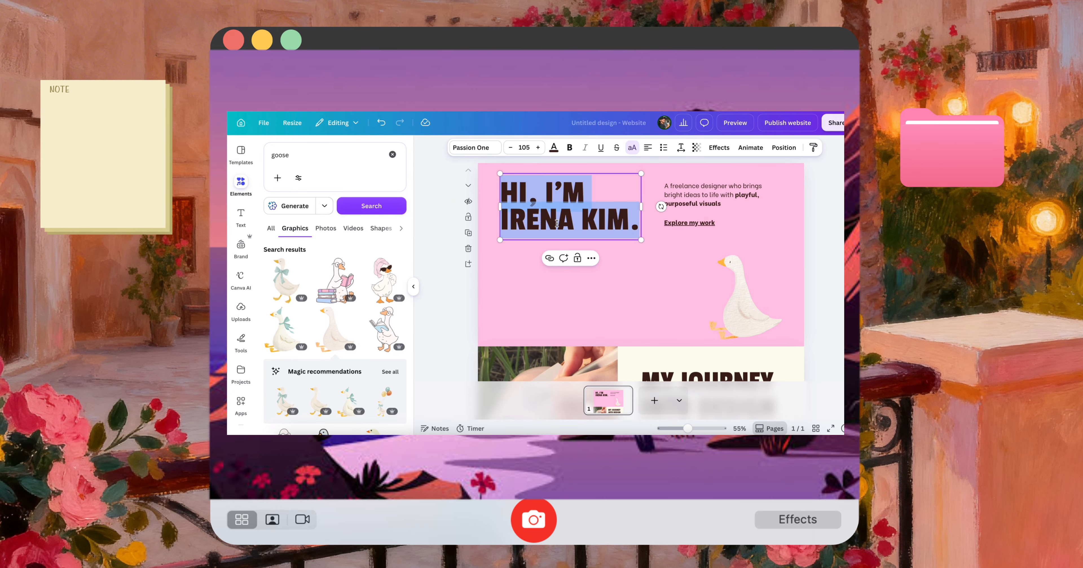
text(YOU’)
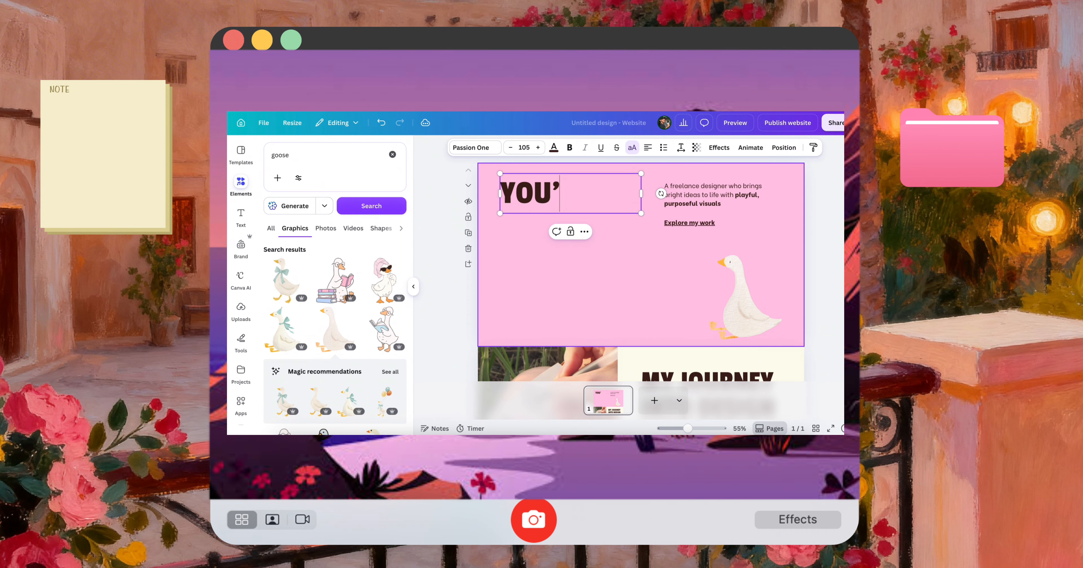
text(U'RE INVITED)
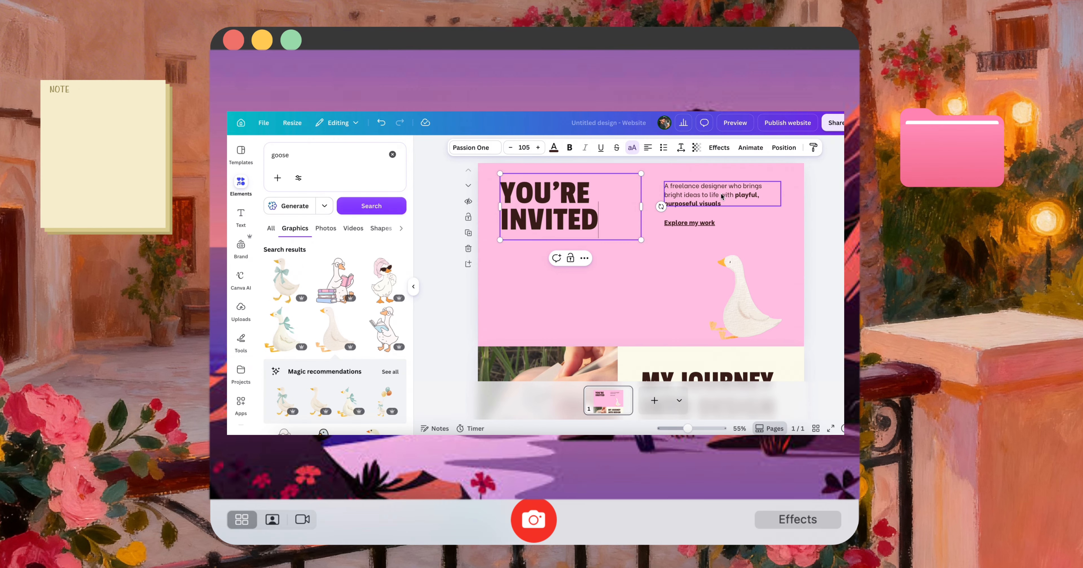
Move the description text to the first section's lower-left edge and delete the "Explore my work" link
drag(723, 197, 495, 327)
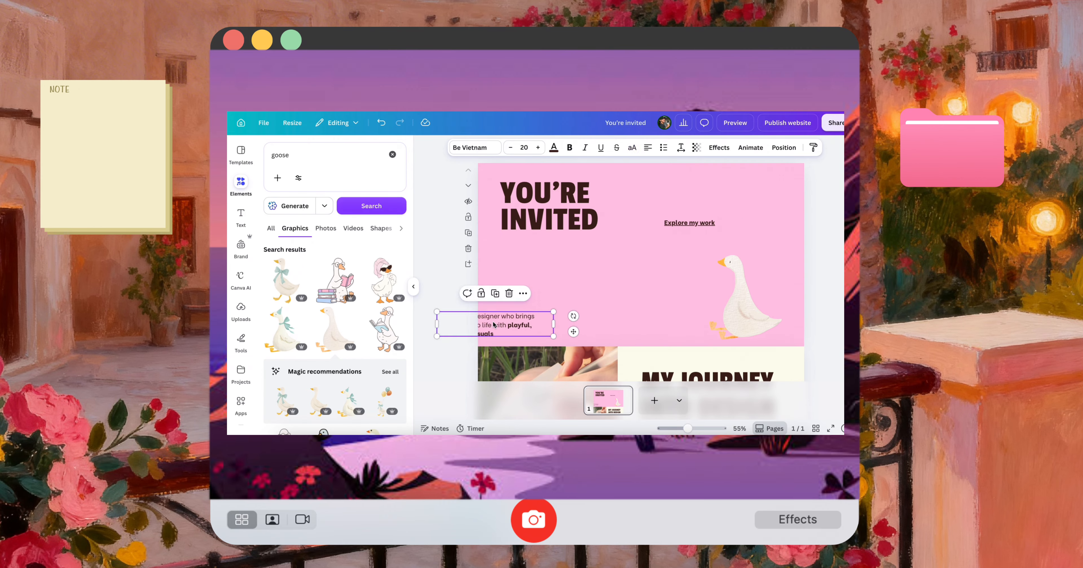
click(689, 229)
key(Delete)
key(super+z)
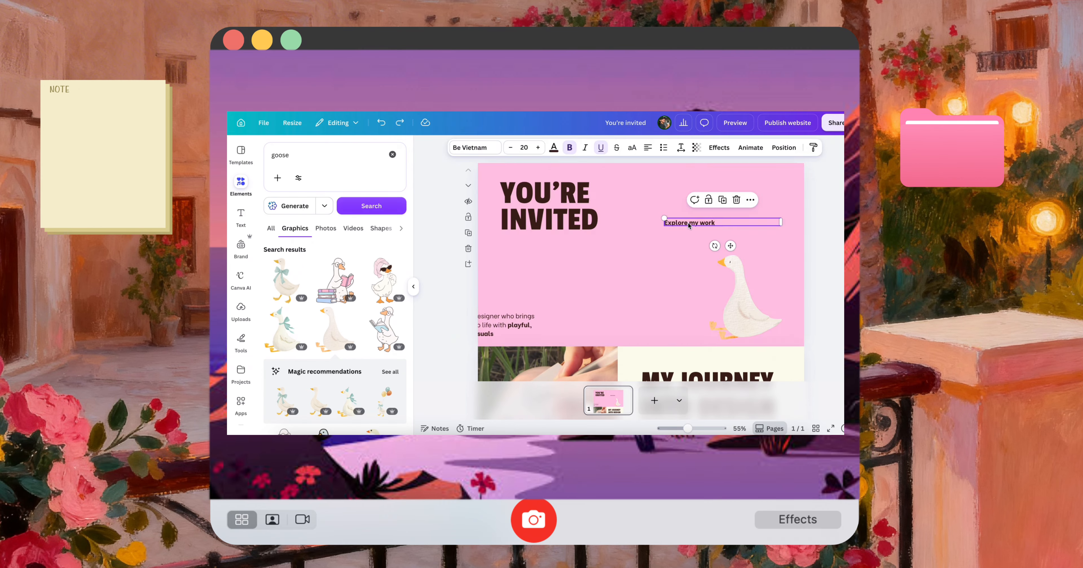
Widen the heading onto one centred line and move the description fully inside the section, to the left of the goose
click(636, 207)
drag(632, 207, 768, 208)
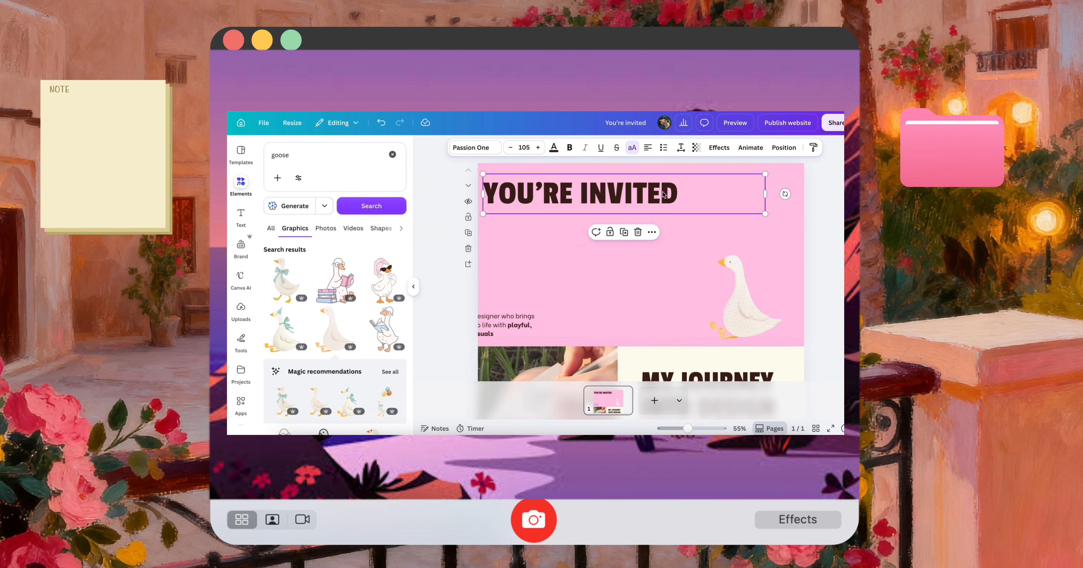
drag(609, 194, 675, 202)
drag(512, 318, 579, 287)
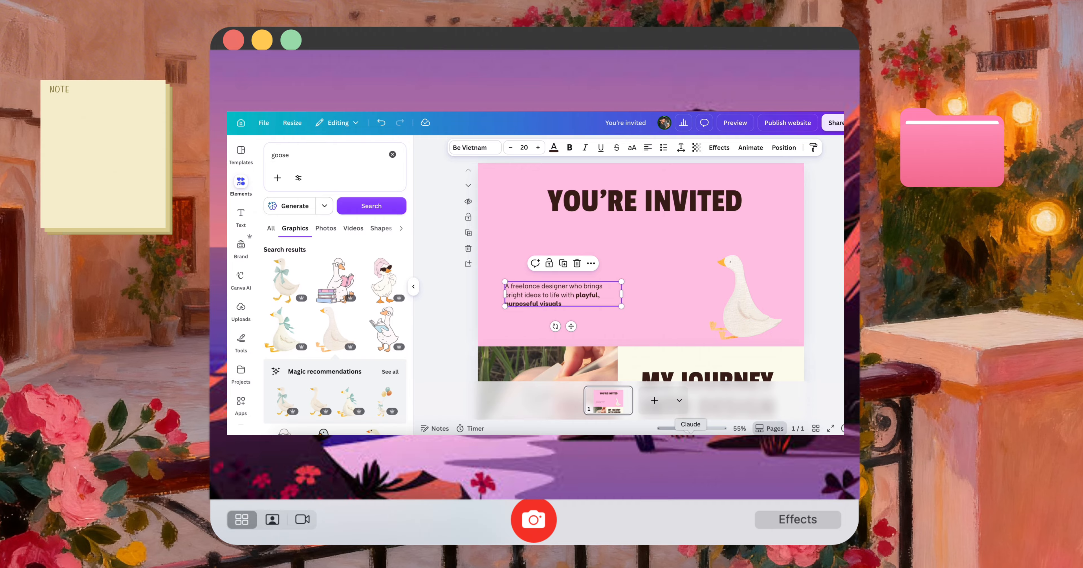
Search the graphics for "goose with balloons", try the green and orange balloon bunch on the page, and remove it
click(343, 159)
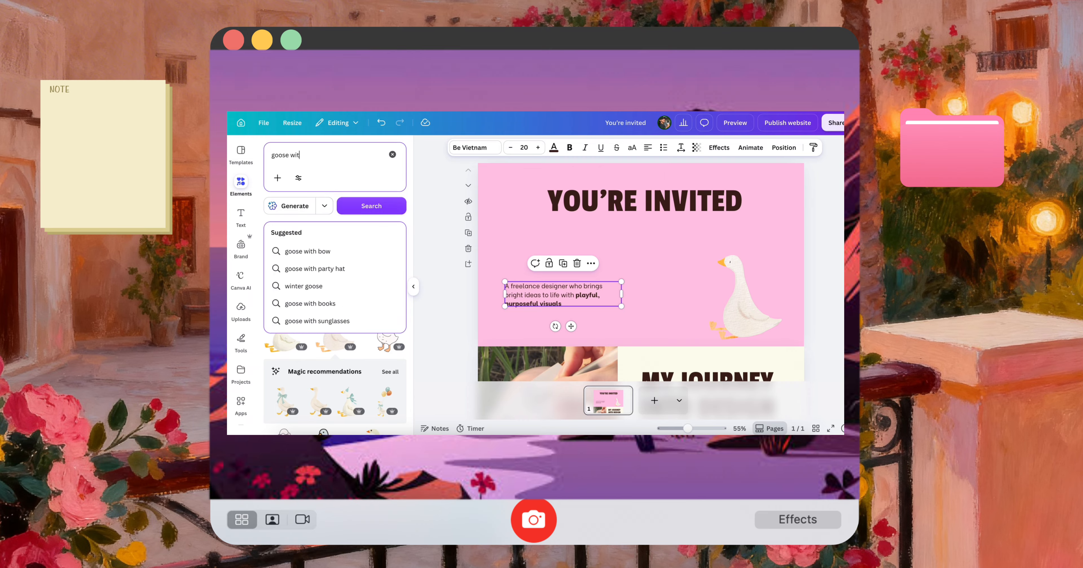
key(Return)
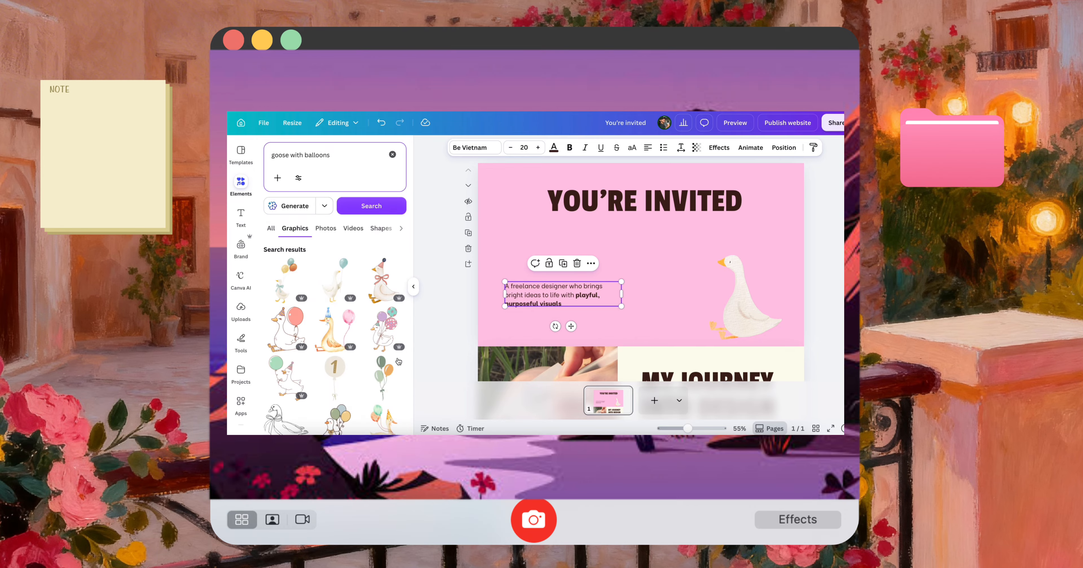
click(386, 378)
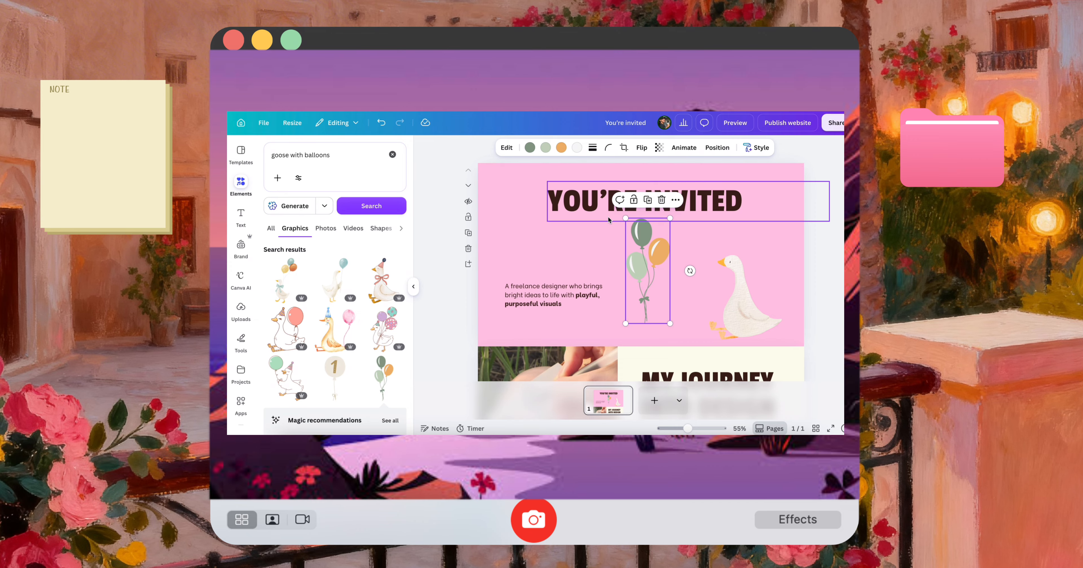
click(662, 199)
Add the pastel balloon cluster, tilt it, and place it scaled down in the first section's upper-left corner
scroll(305, 363, down, 5)
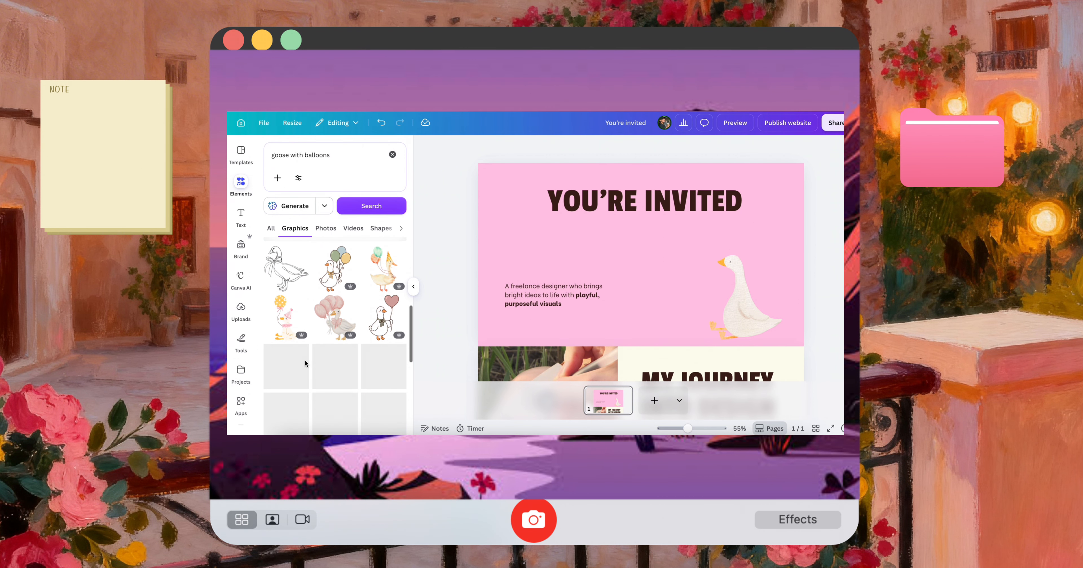
scroll(328, 403, down, 2)
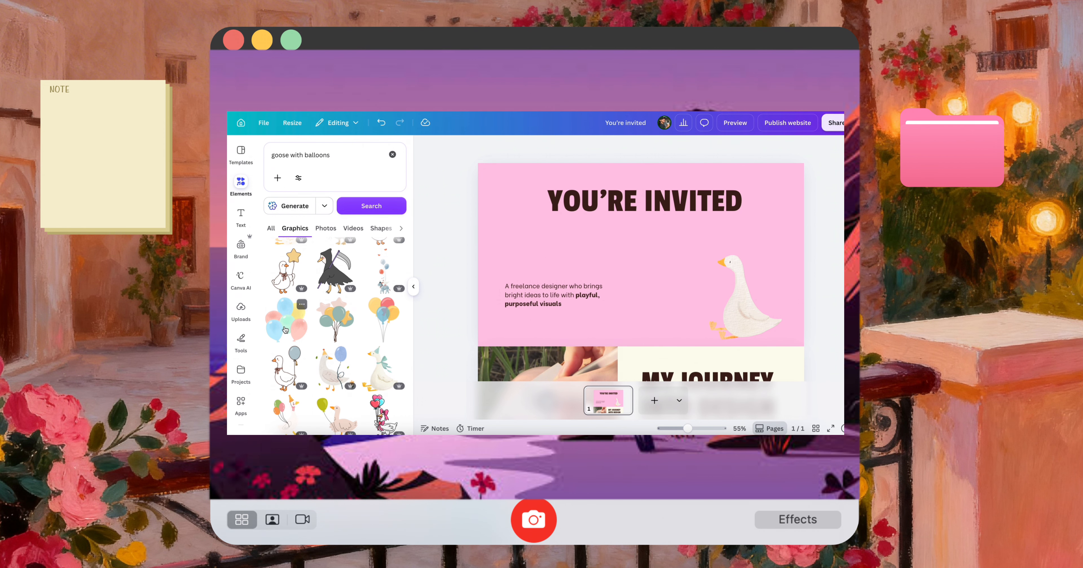
click(286, 330)
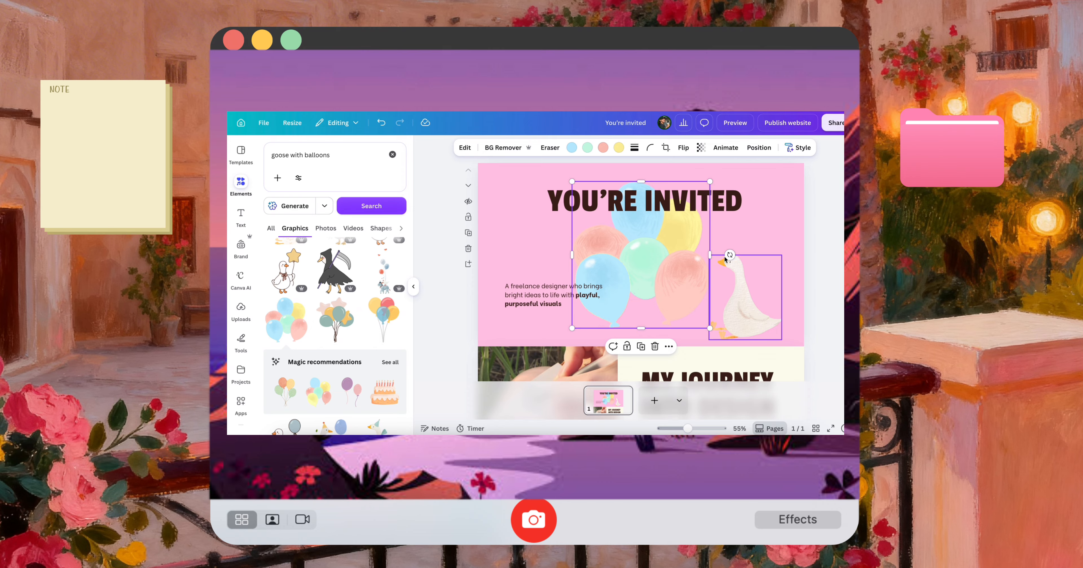
drag(729, 255, 726, 231)
drag(664, 261, 579, 233)
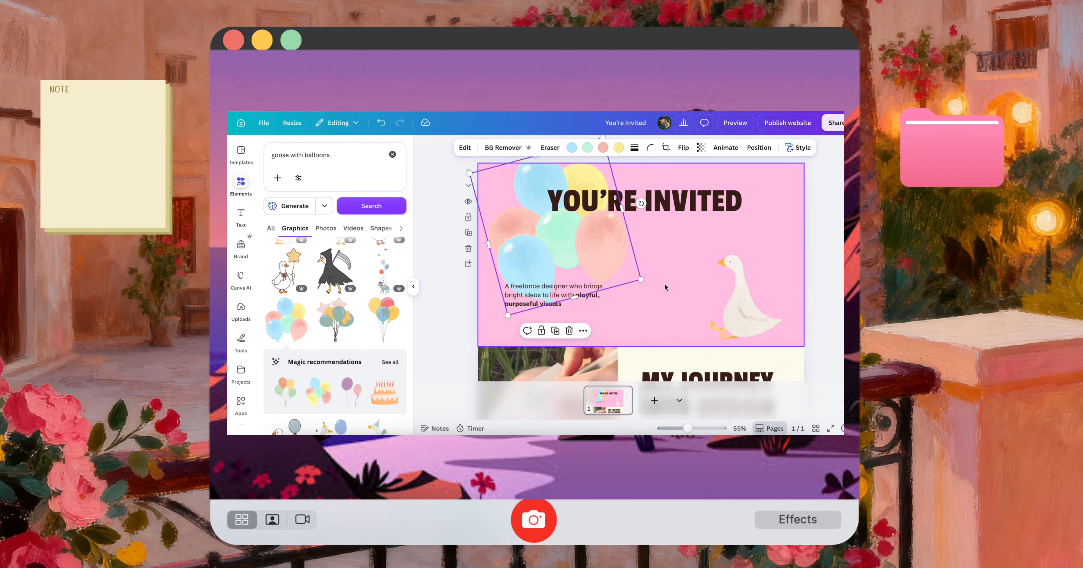
drag(641, 279, 598, 252)
Colour the "You're invited" heading light yellow and narrow its text box so the heading wraps onto two lines
click(620, 204)
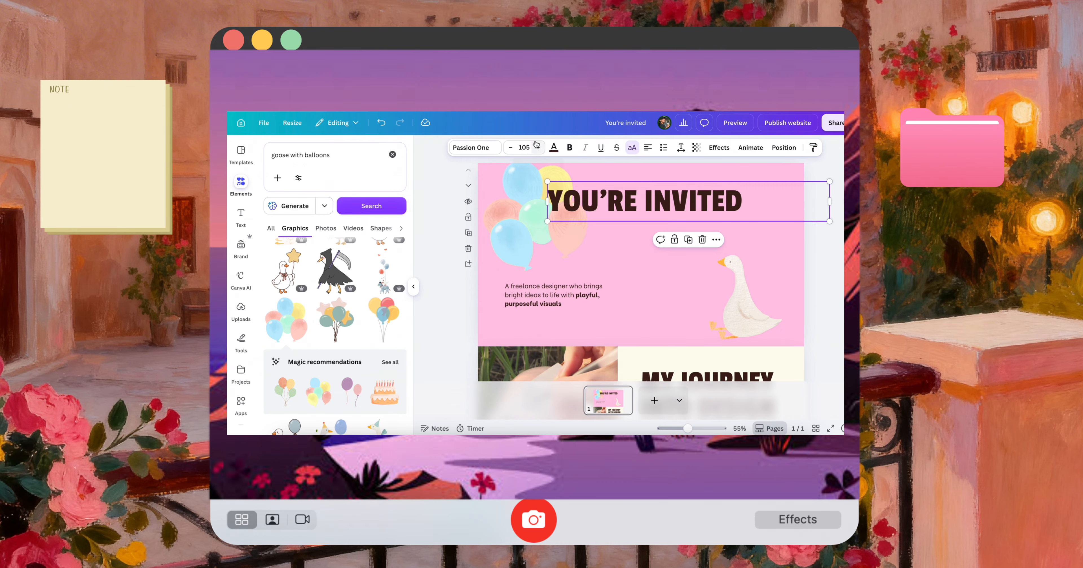
click(553, 147)
click(311, 214)
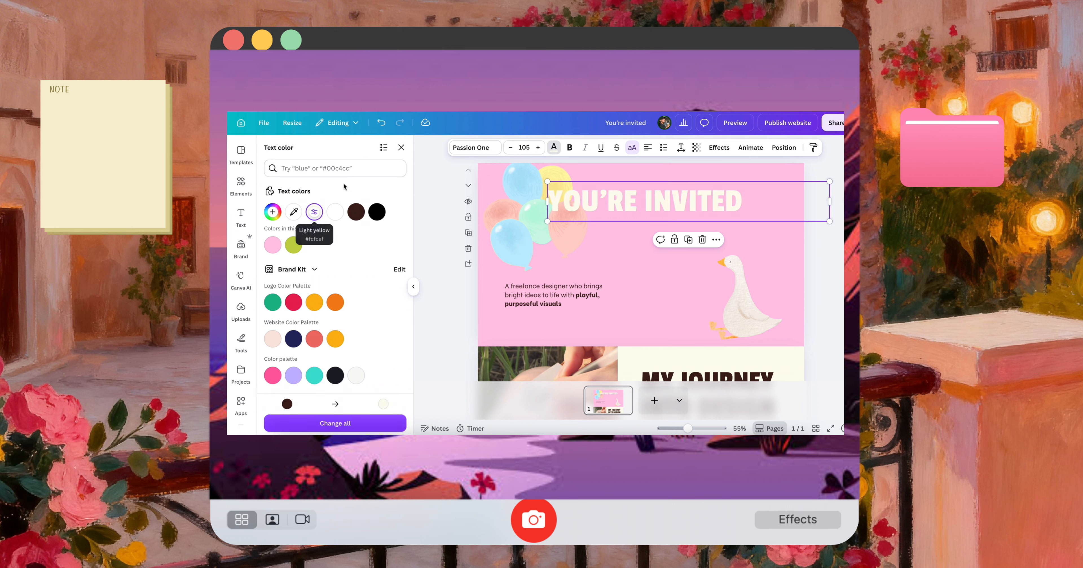
drag(830, 201, 732, 202)
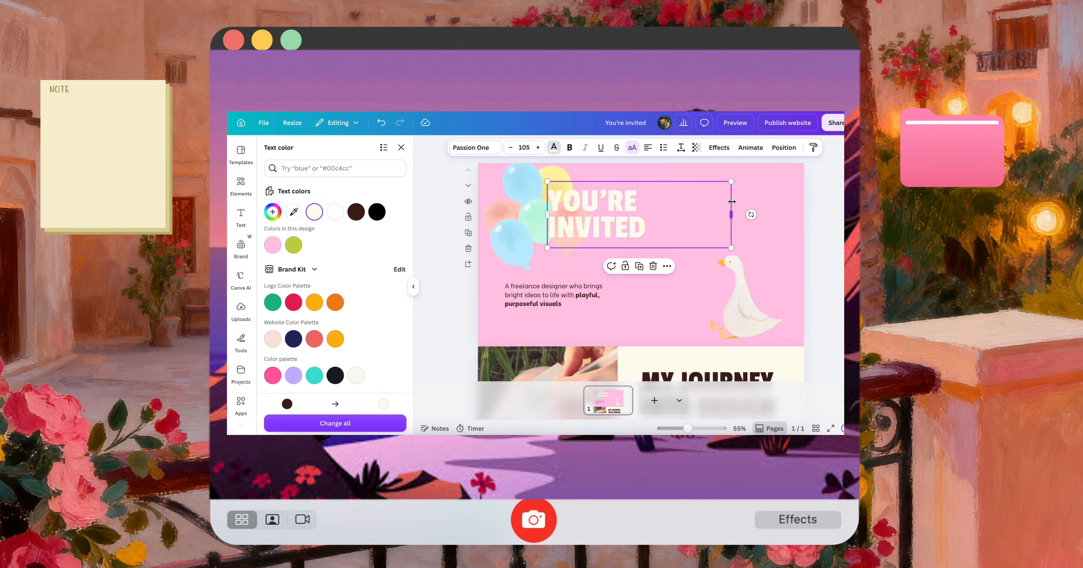
Move the "You're invited" heading to the right of the balloons and delete the freelance designer description
drag(666, 226, 717, 214)
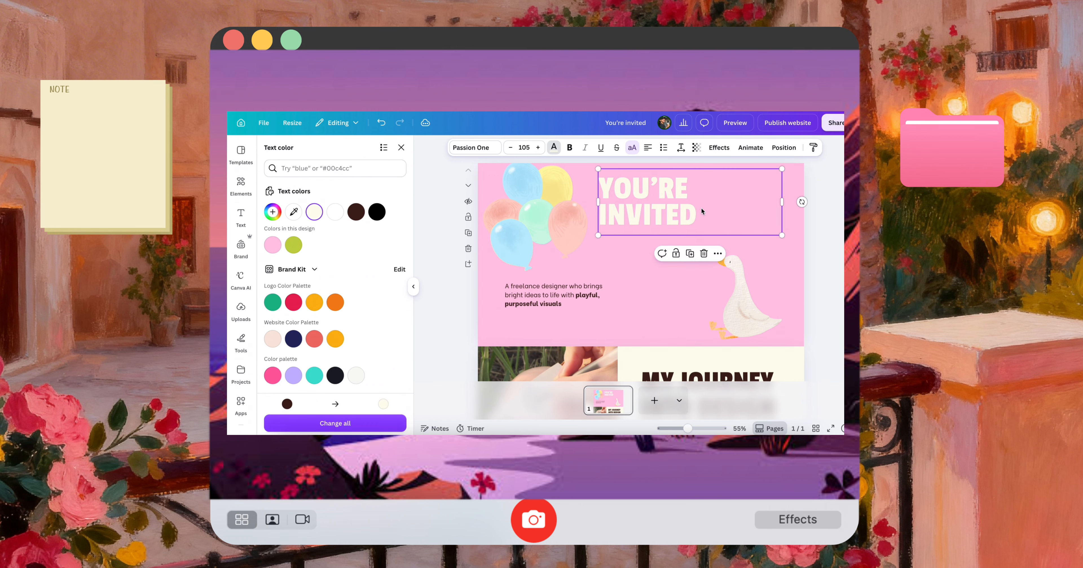
click(600, 296)
key(Delete)
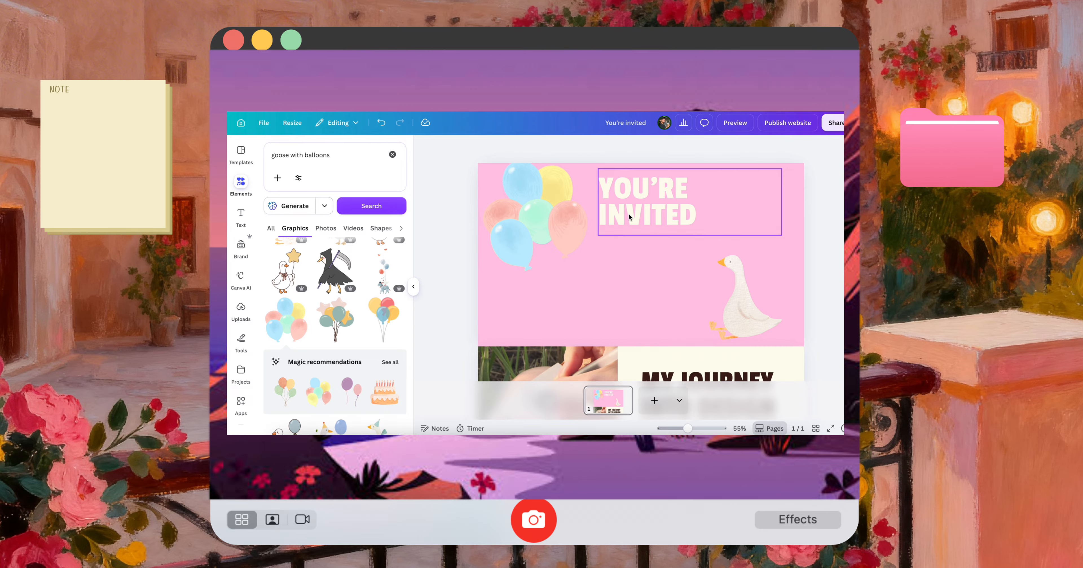
drag(632, 206, 633, 212)
click(516, 229)
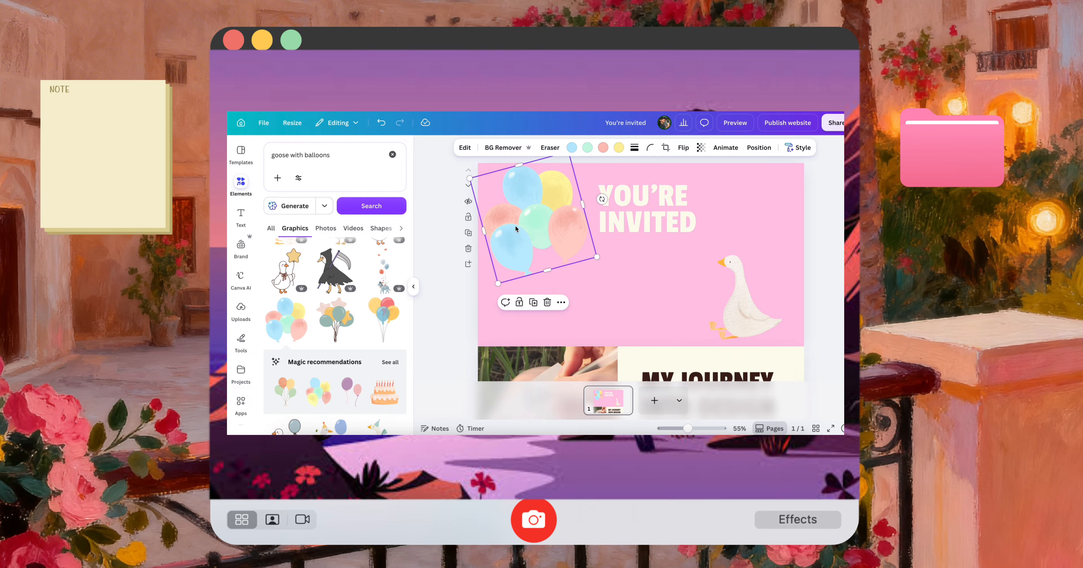
Search the shapes for "circle" and add the solid circle to the page
click(348, 148)
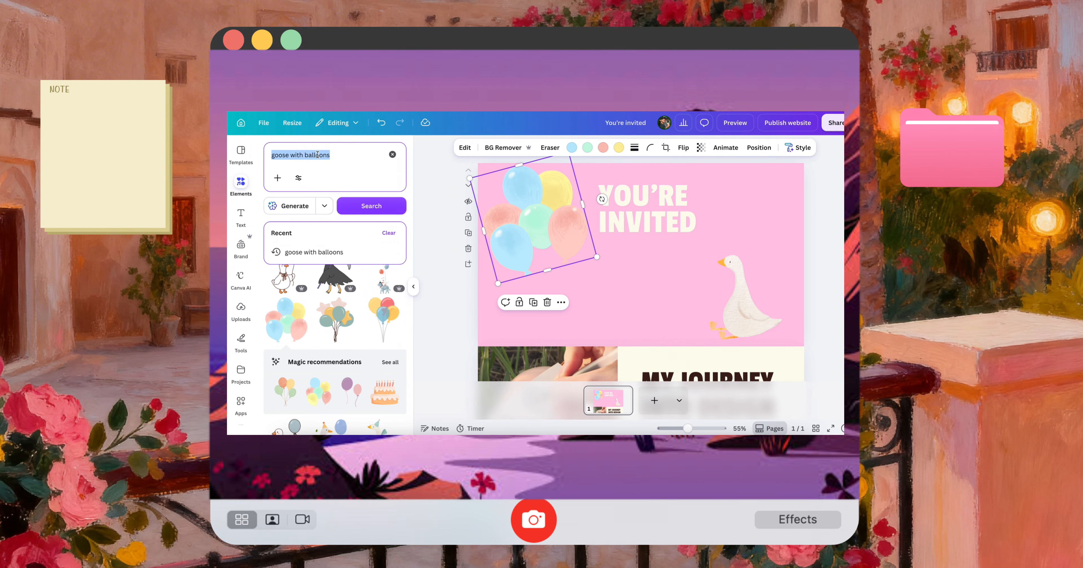
text(circle)
key(Return)
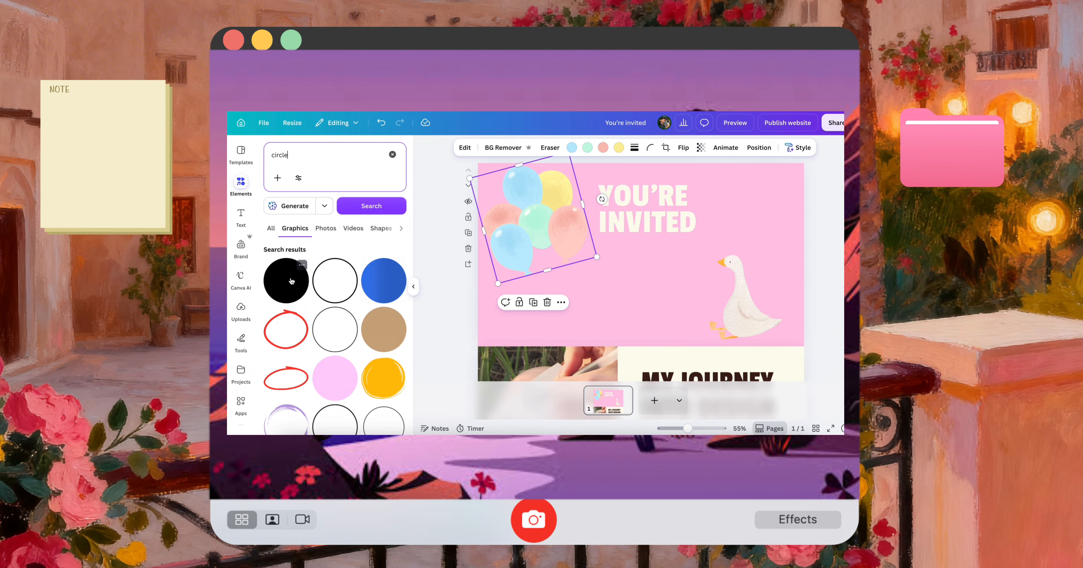
click(381, 229)
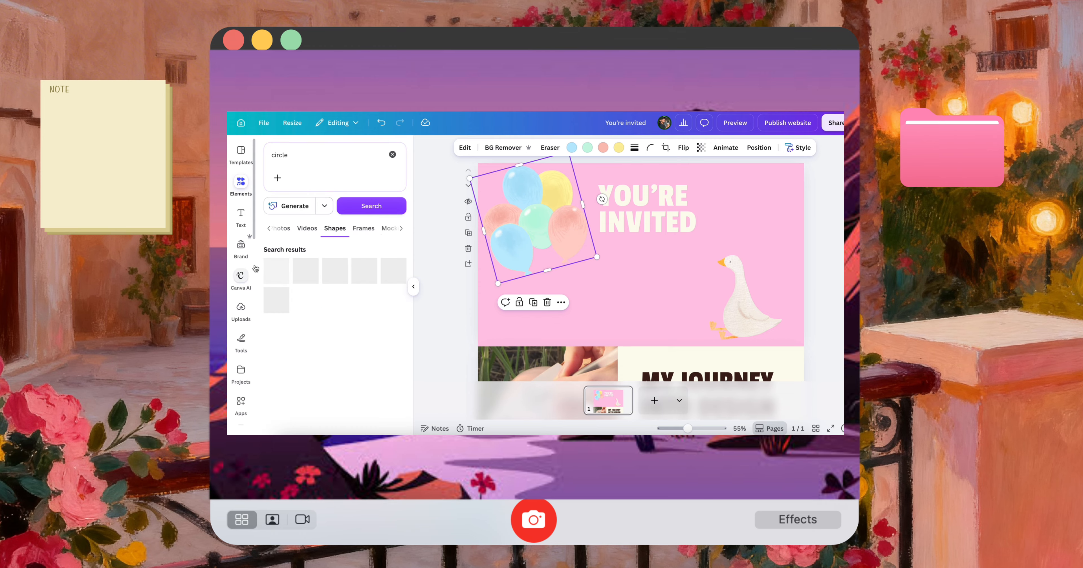
click(400, 275)
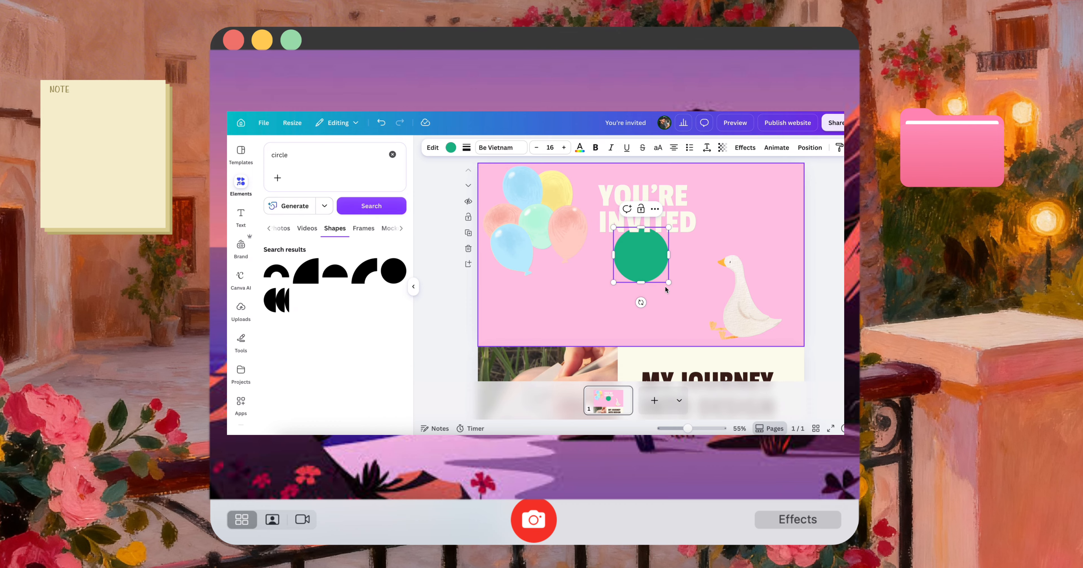
Enlarge the circle, move it over the first section's lower-left corner, and colour it cream
drag(669, 282, 504, 330)
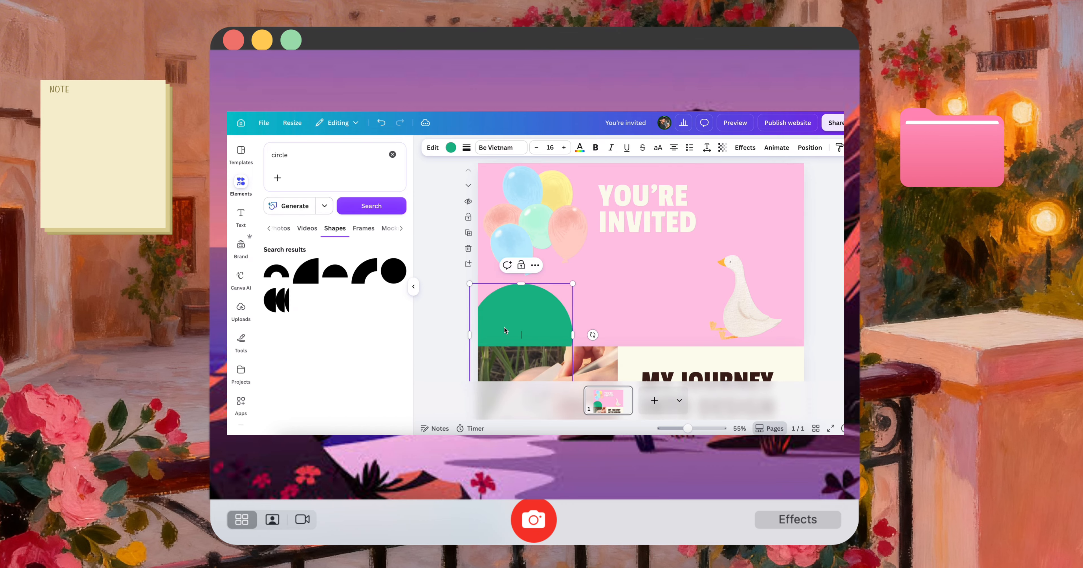
click(451, 150)
click(377, 212)
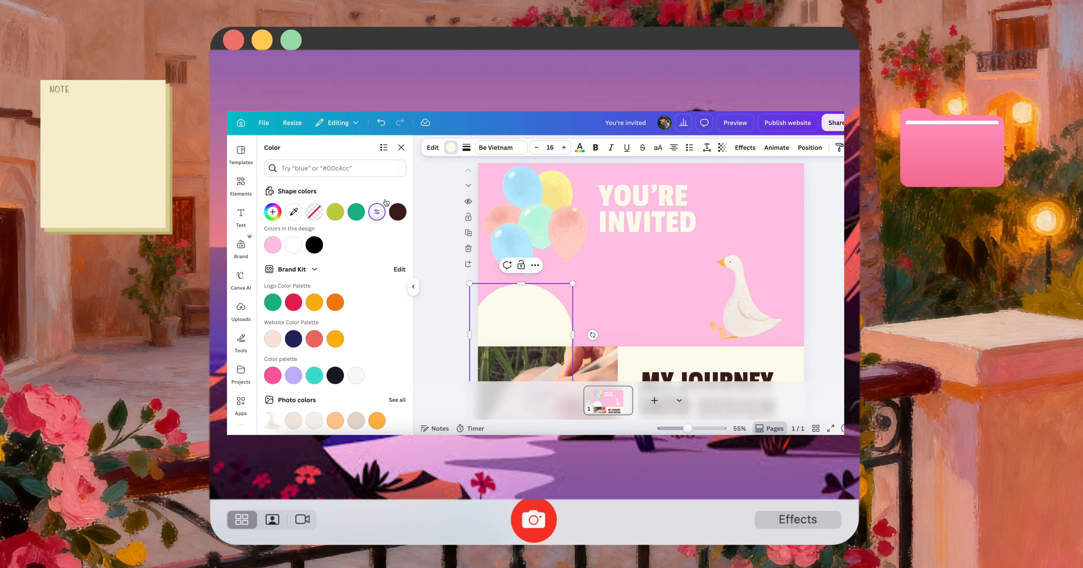
Clear the second section by deleting its photo, the dark quote block with its text, the "My journey into design" heading and the paragraph
scroll(732, 292, down, 3)
scroll(590, 309, down, 1)
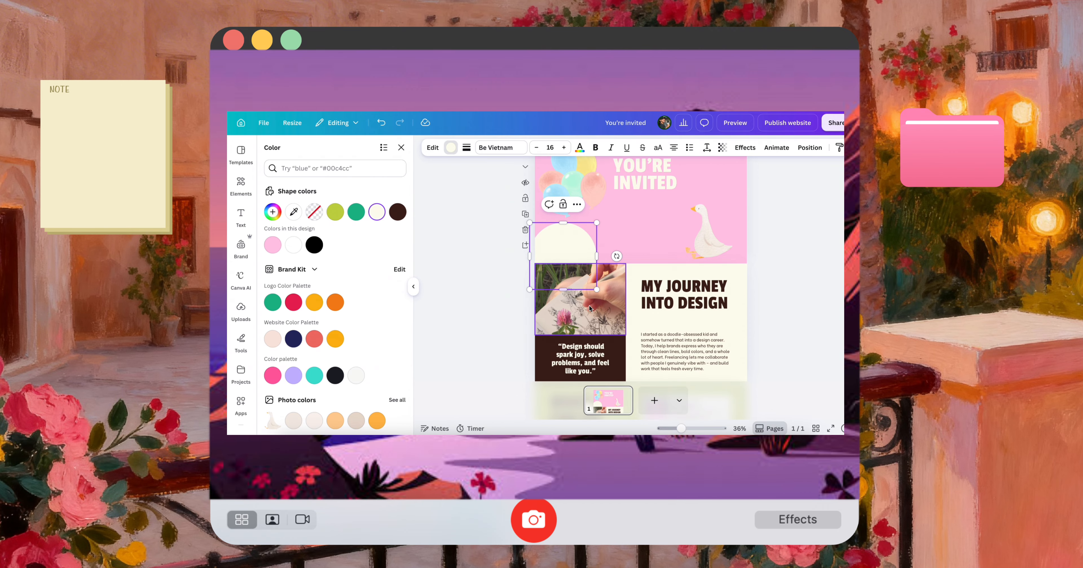
click(600, 304)
key(Delete)
click(594, 316)
key(Delete)
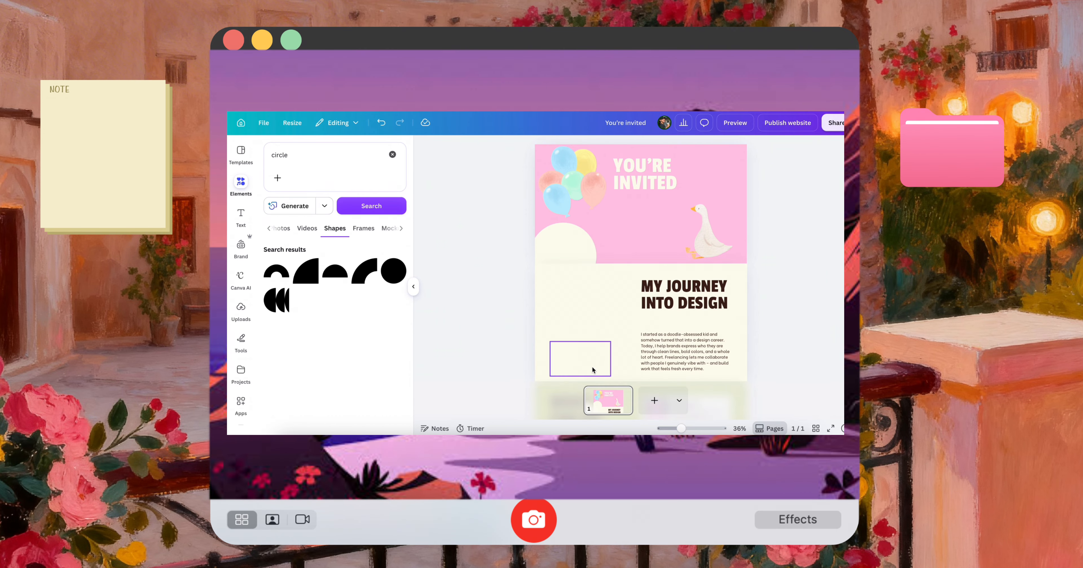
click(593, 369)
key(Delete)
click(677, 294)
key(Delete)
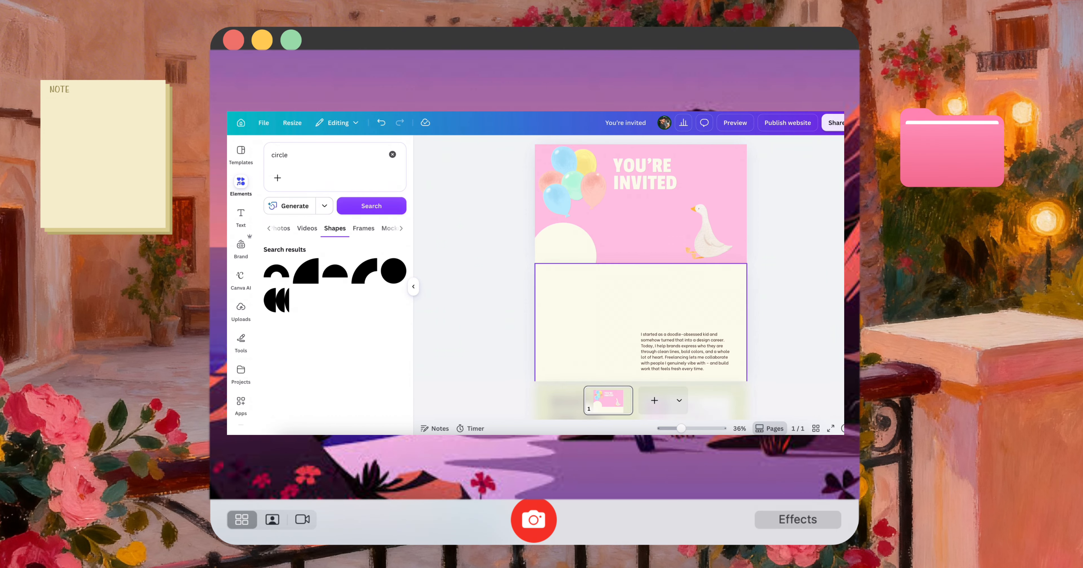
click(682, 349)
key(Delete)
Line up copies of the cream circle as clouds along the first section's lower edge and bring the goose in front of them
drag(563, 246, 743, 263)
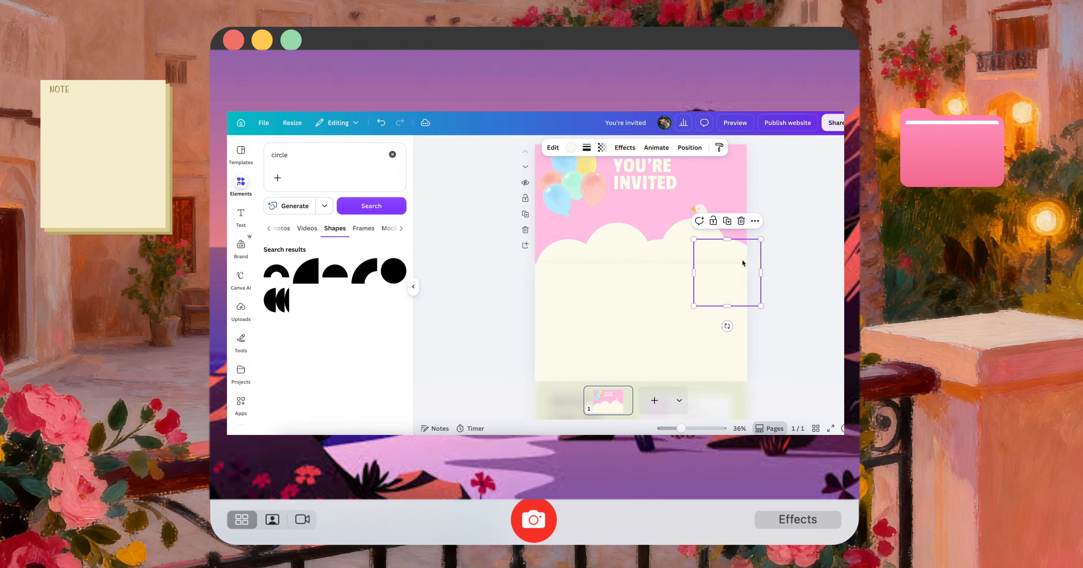
click(779, 330)
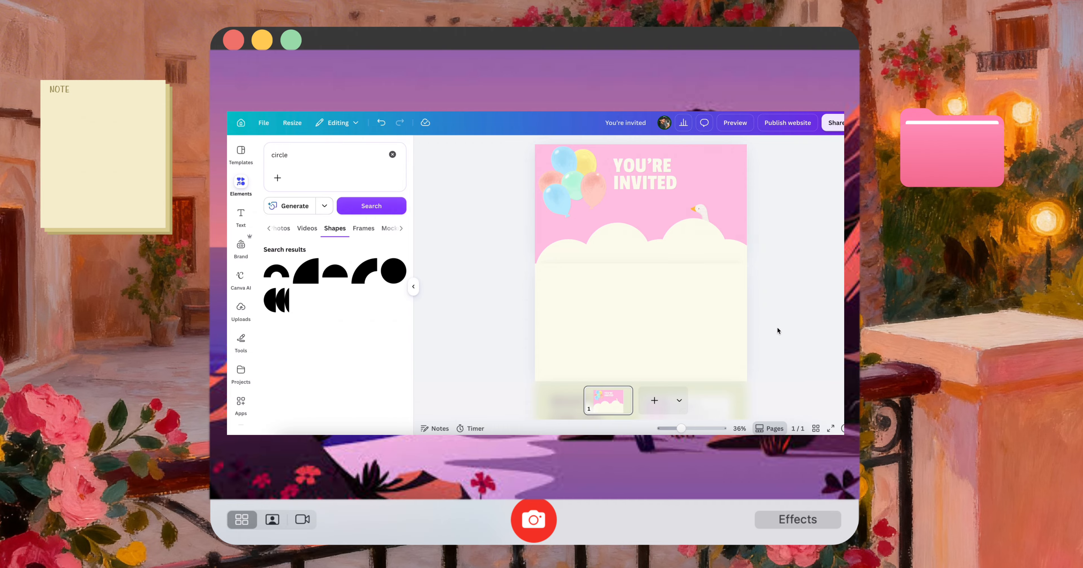
click(698, 212)
mouse_move(706, 212)
mouse_down()
mouse_move(715, 185)
mouse_move(683, 194)
mouse_move(692, 219)
mouse_up()
click(682, 194)
click(481, 148)
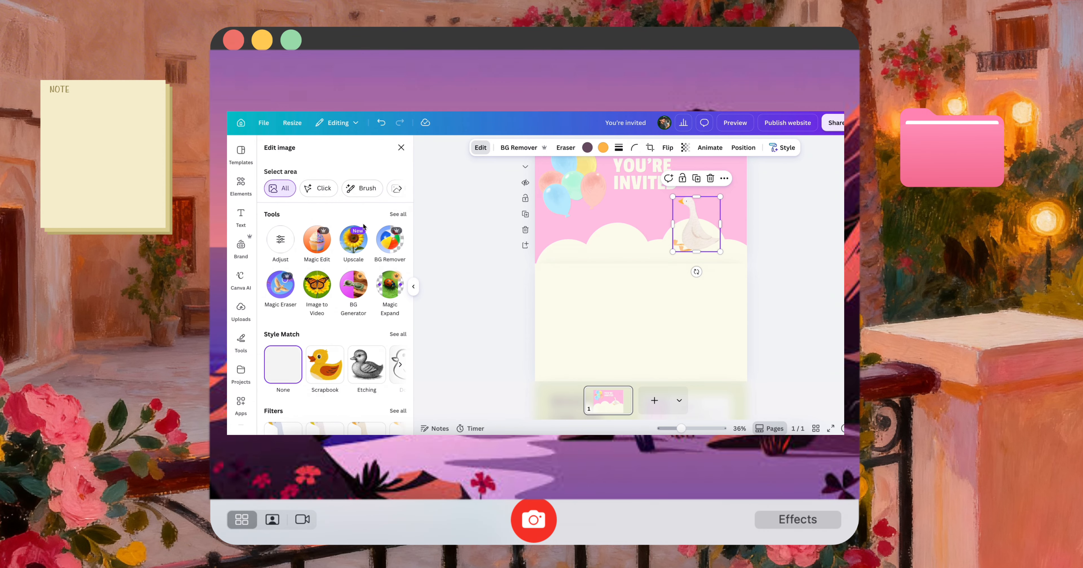
Search all elements for "shadow" and add the thin soft black shadow graphic to the page
click(250, 184)
click(300, 161)
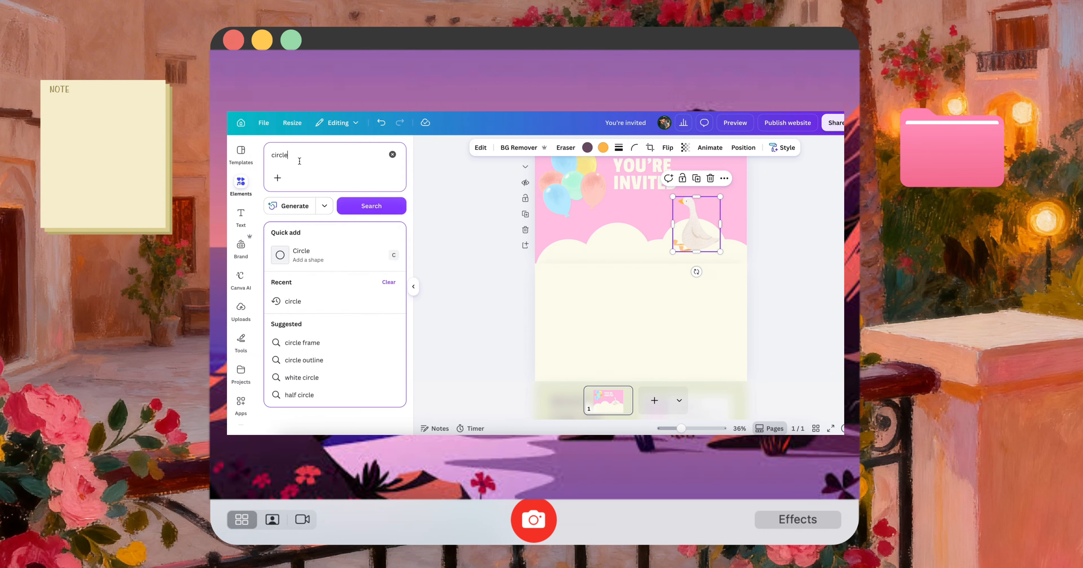
text(sha)
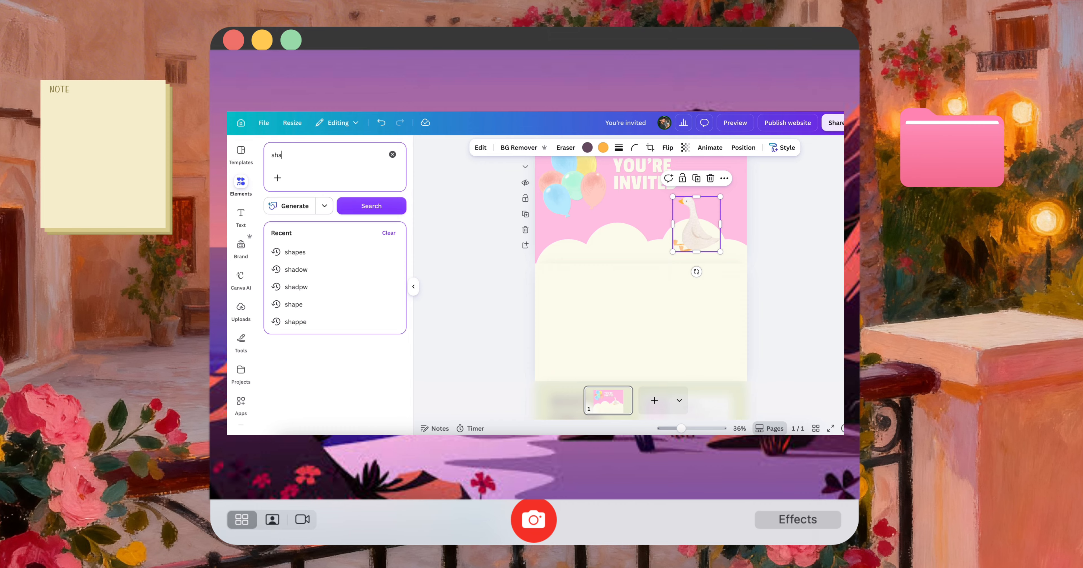
text(dow)
key(Return)
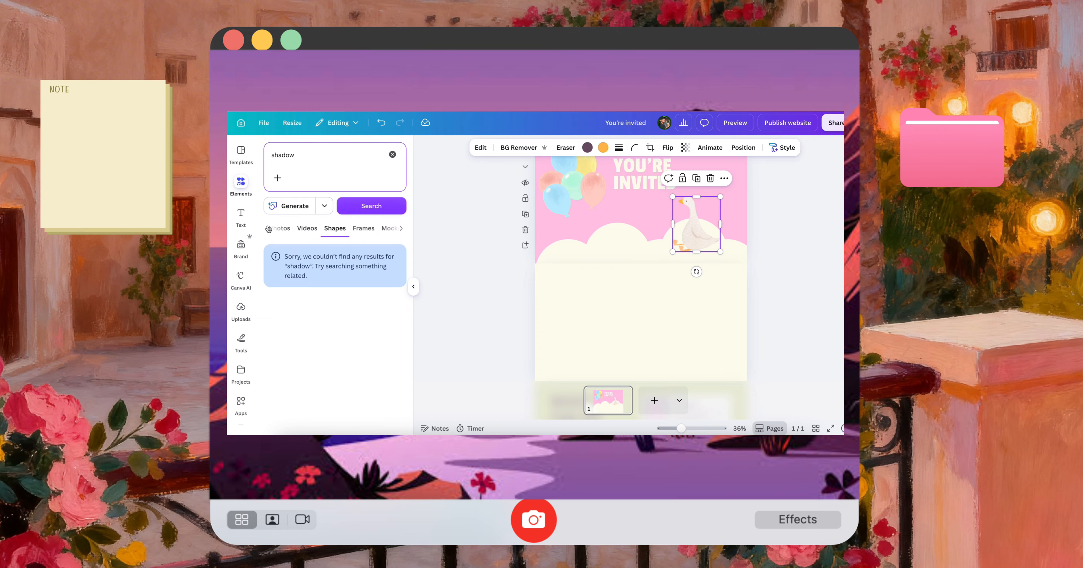
click(269, 229)
click(272, 229)
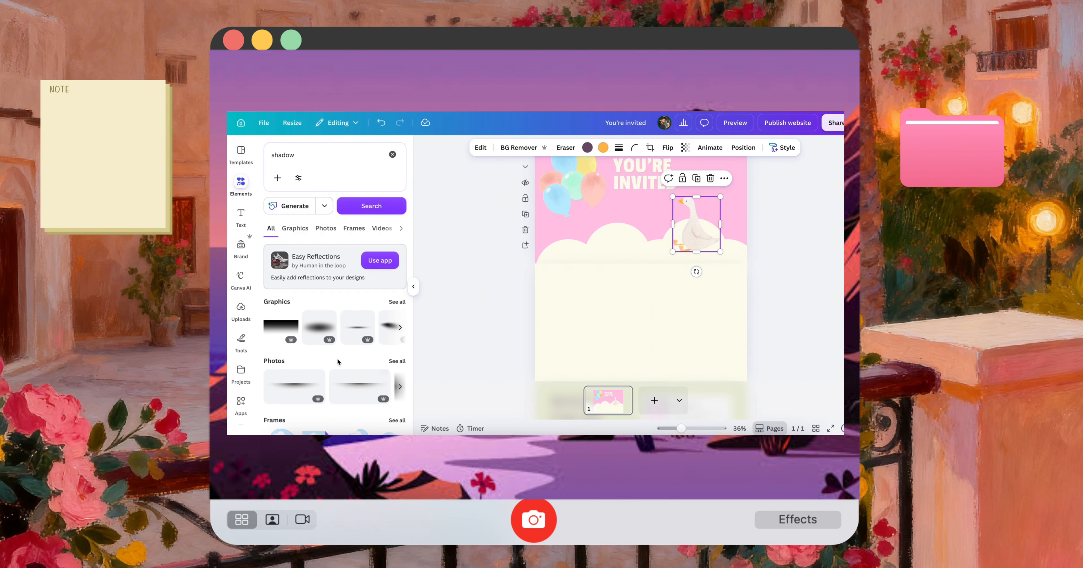
click(346, 345)
Scale the shadow down beneath the goose's feet and shift the goose slightly so it stands on the shadow
drag(658, 212, 720, 258)
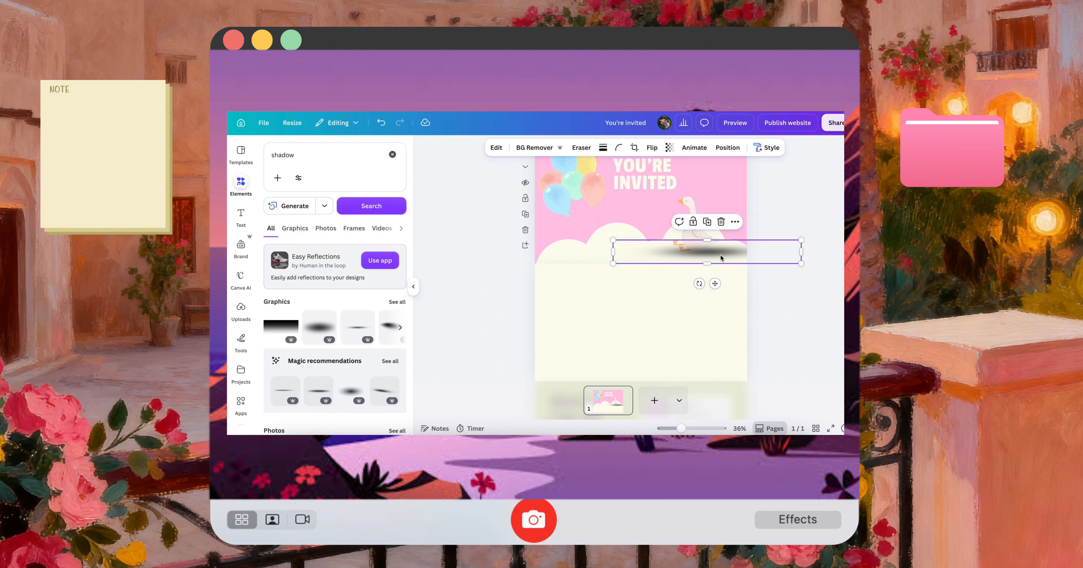
drag(801, 264, 705, 274)
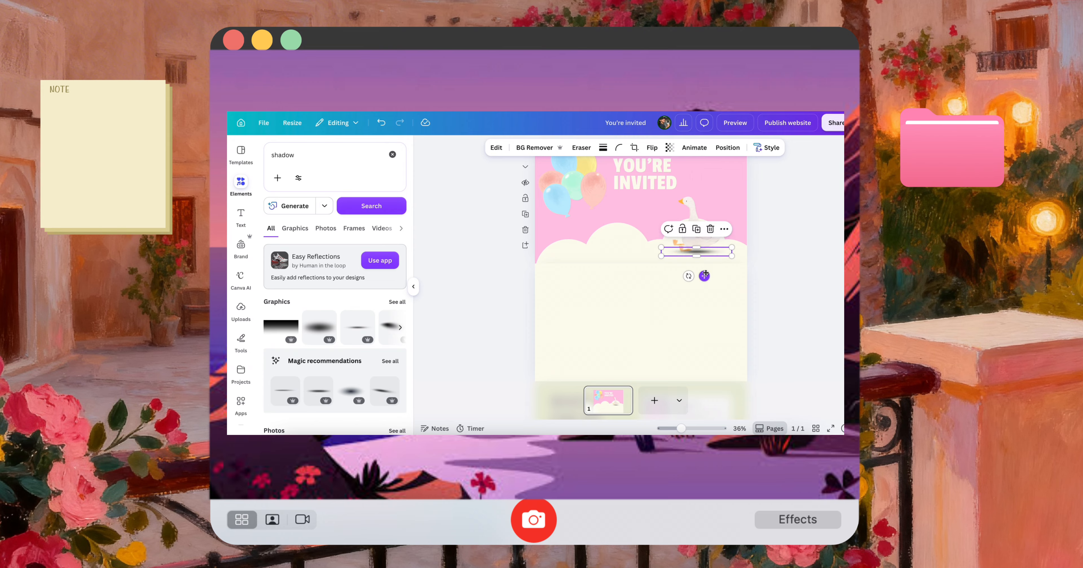
click(764, 266)
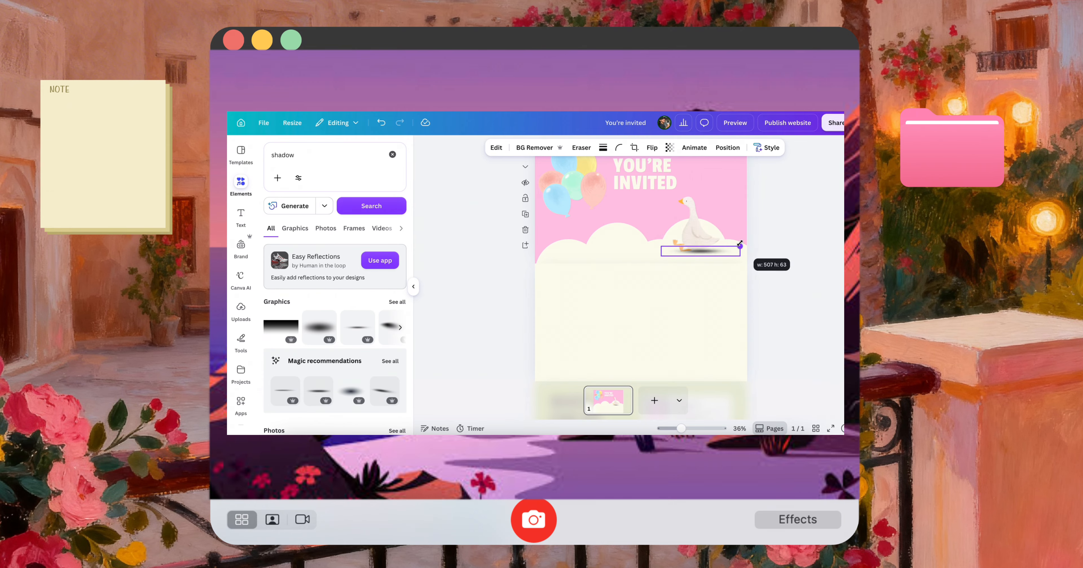
click(705, 240)
drag(706, 240, 709, 245)
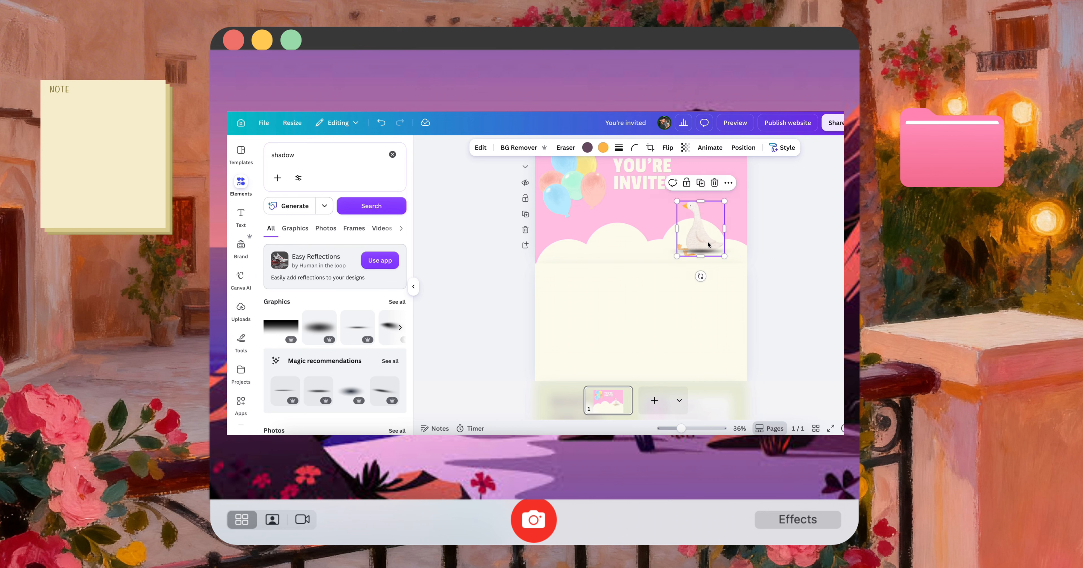
click(773, 277)
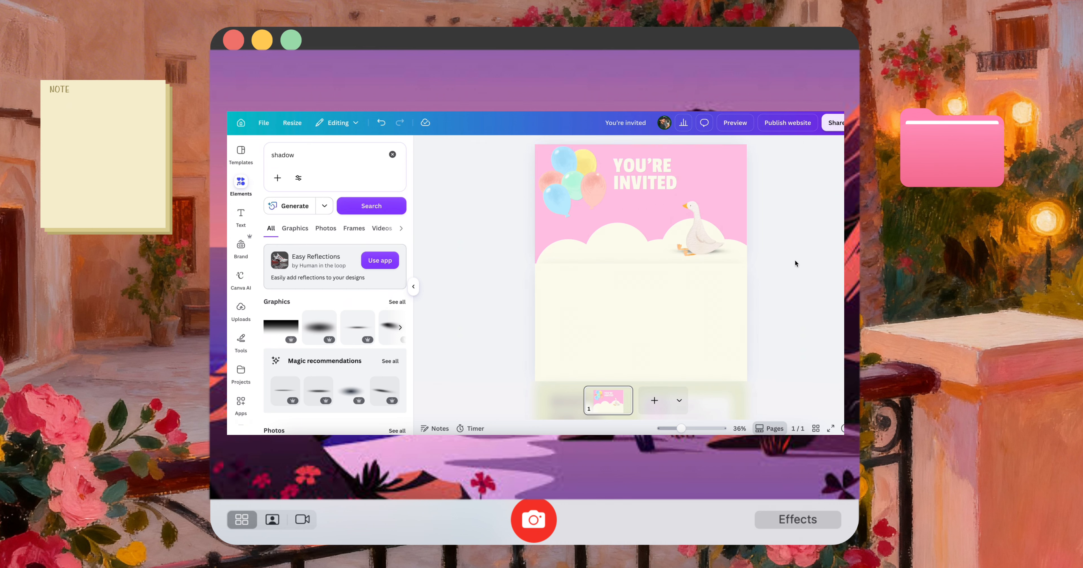
Scale the balloon cluster down in the first section's upper-left corner and move the heading slightly left
click(604, 183)
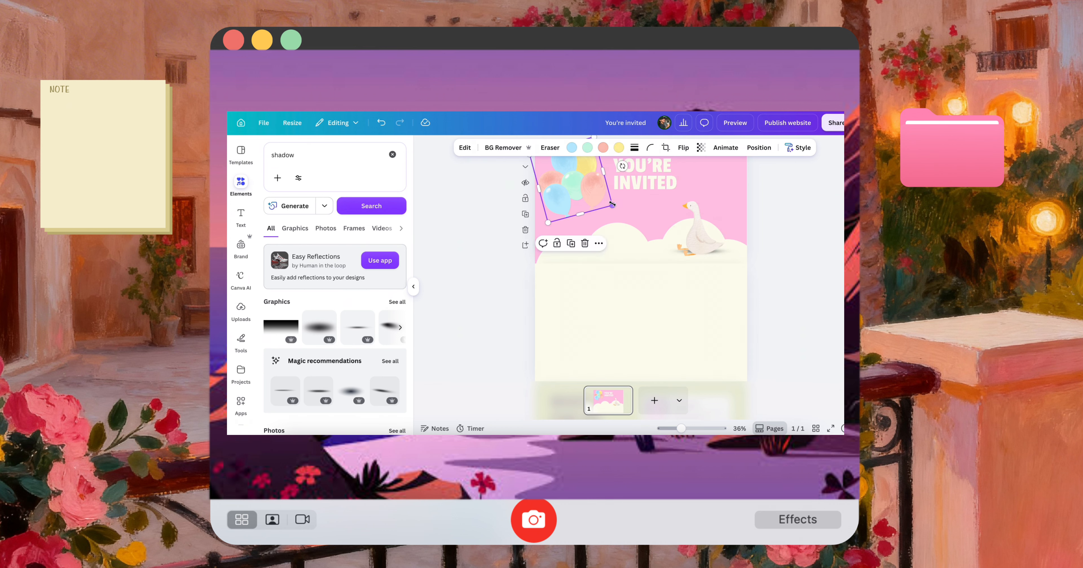
drag(613, 205, 587, 191)
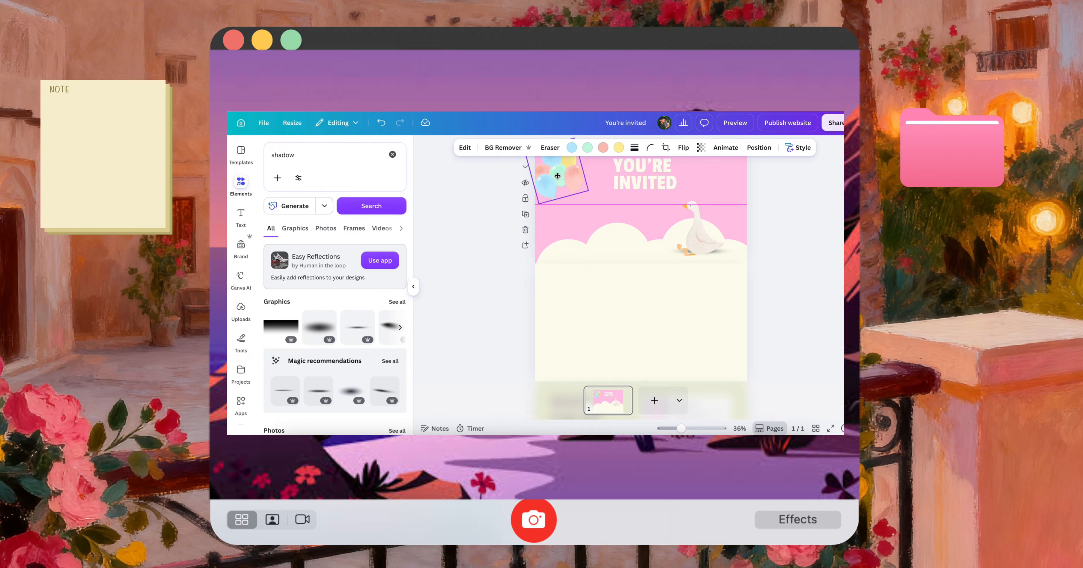
click(785, 255)
scroll(785, 256, up, 1)
click(635, 211)
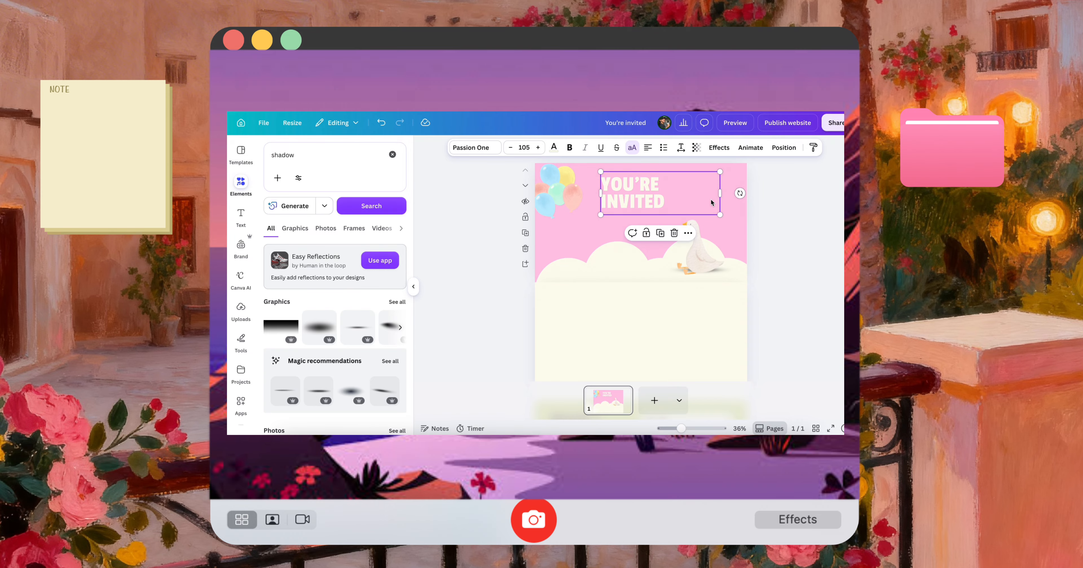
Search the graphics for "one" and browse the number designs
click(314, 153)
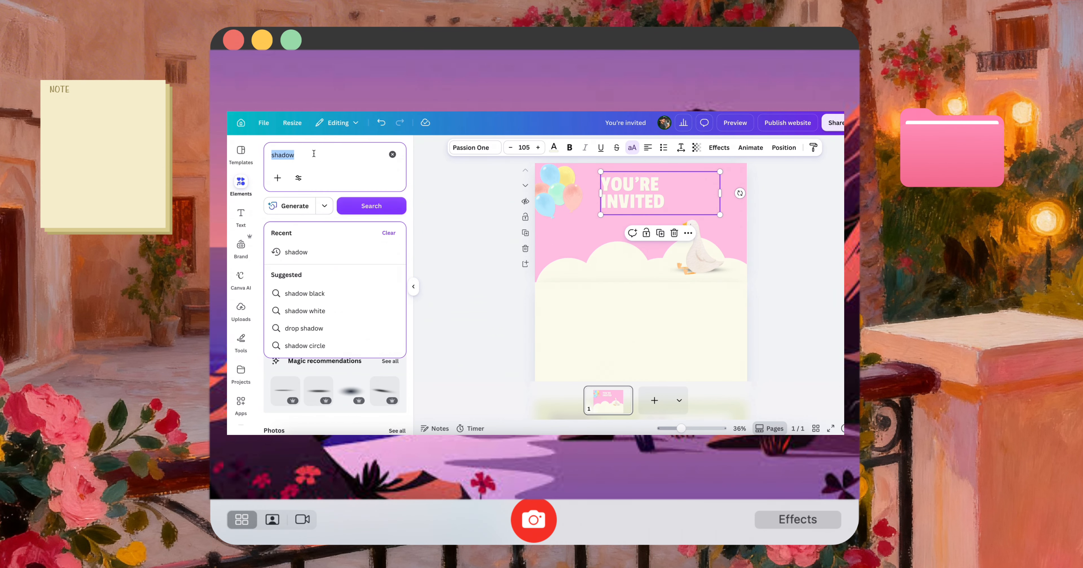
text(one)
key(Return)
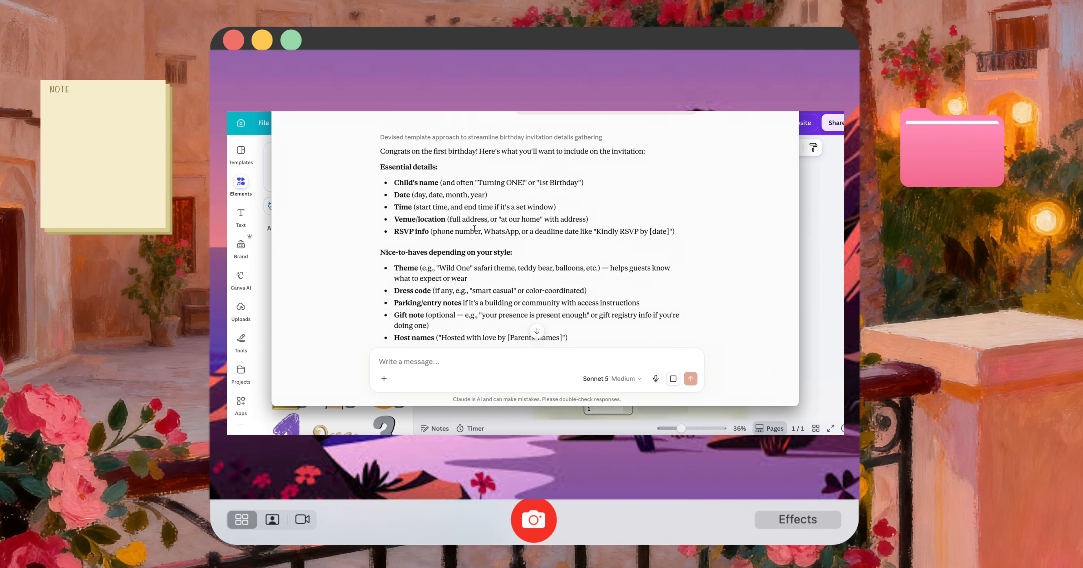
scroll(474, 229, down, 1)
scroll(475, 228, up, 1)
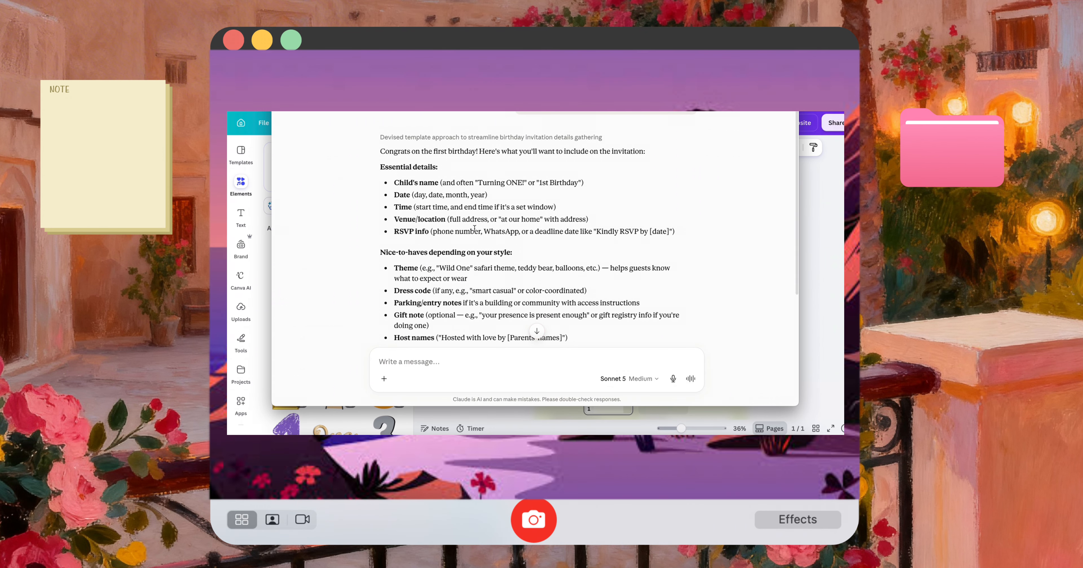
Switch to Claude and ask "goose theme give me something to write on a evite"
drag(460, 76, 457, 110)
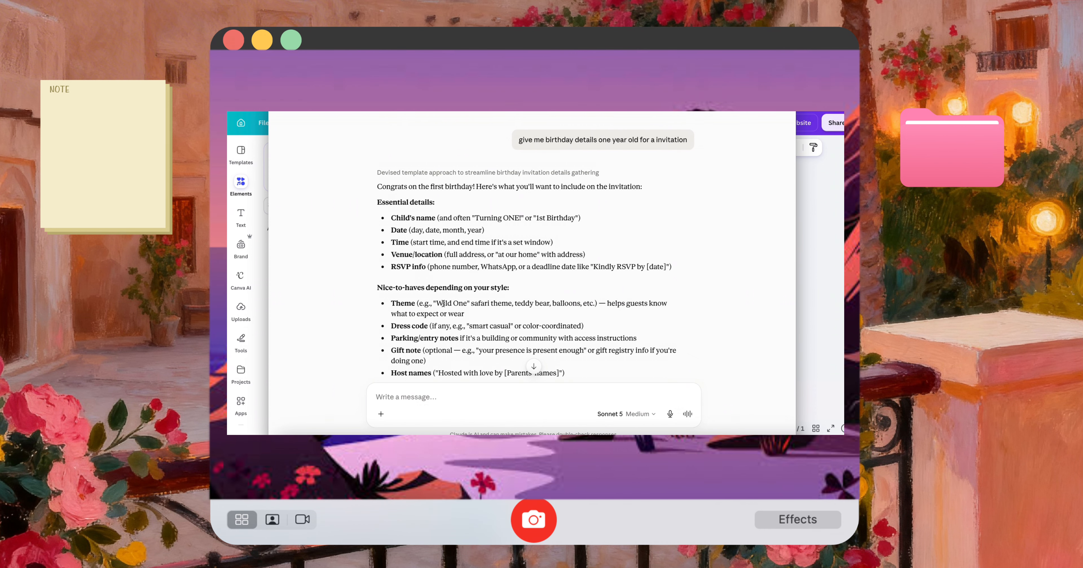
scroll(443, 304, down, 2)
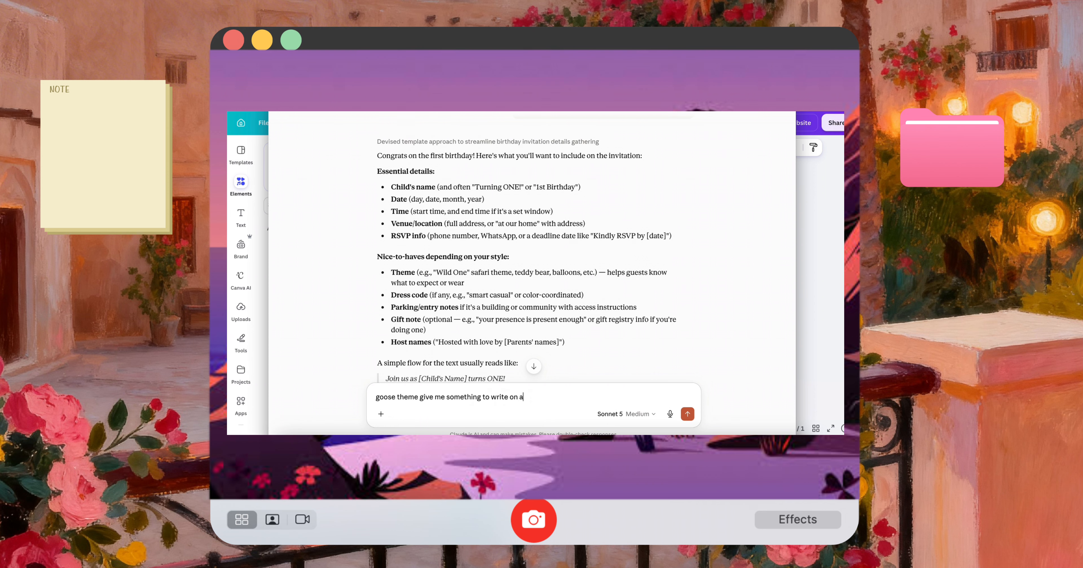
key(Return)
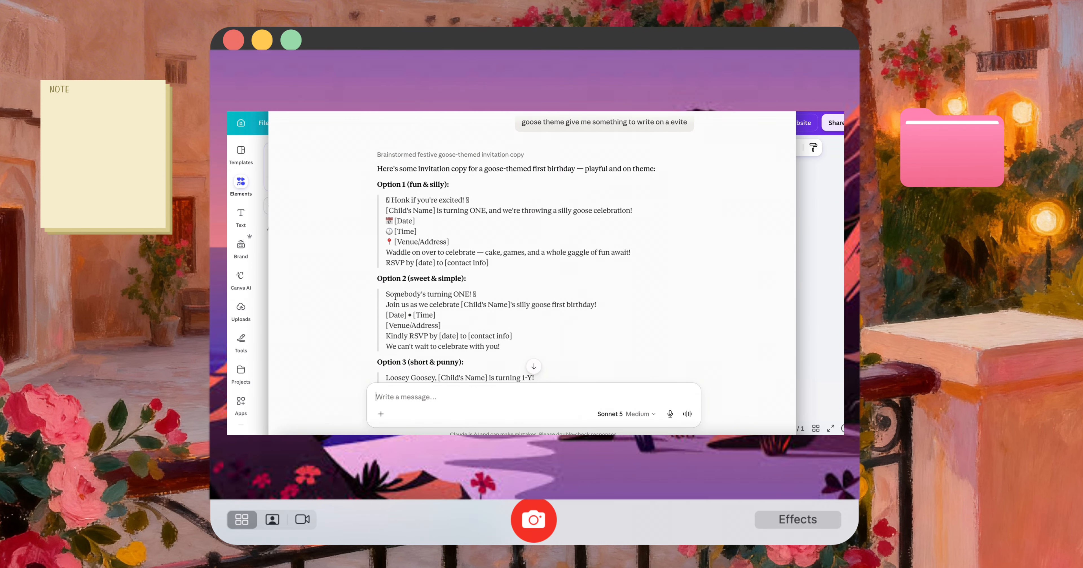
Copy "Somebody's turning ONE!" from Claude's second option and paste it as text on the Canva invitation page
drag(386, 294, 483, 297)
key(super+c)
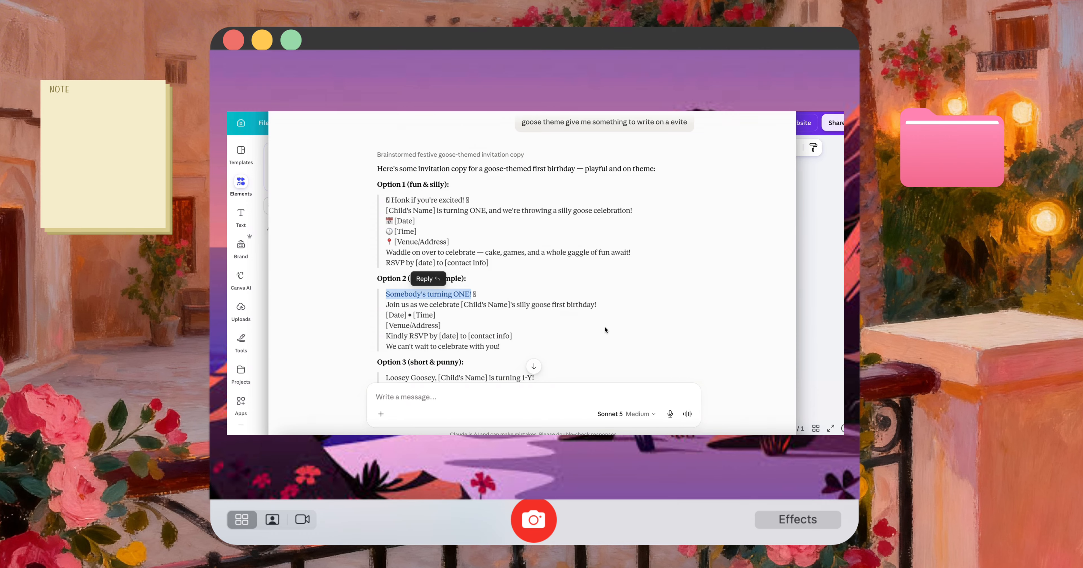
click(814, 353)
key(super+v)
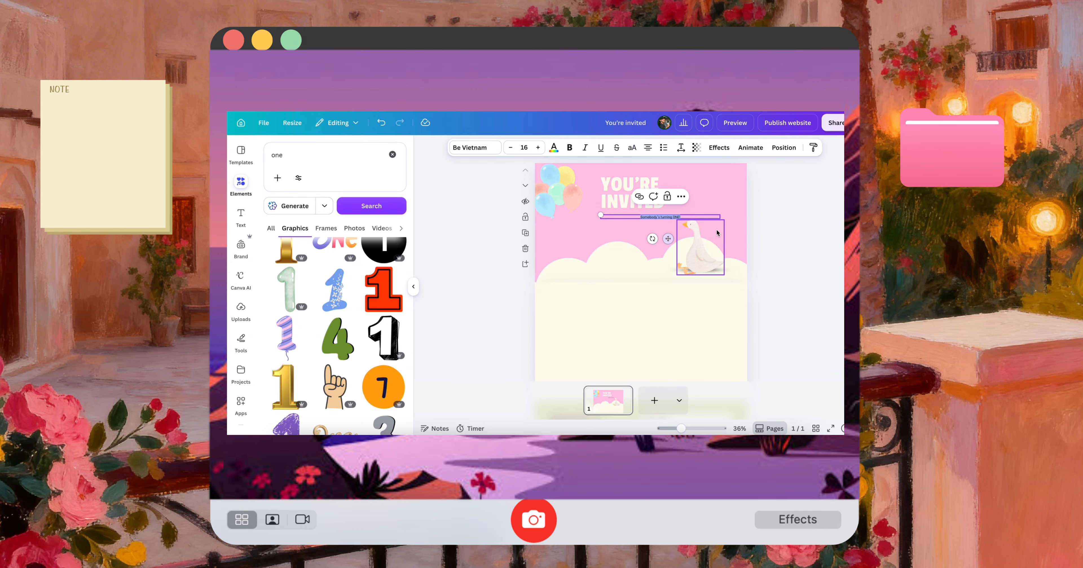
Change the "Somebody's turning ONE!" text to the Gochi Hand font and scale it up to size 27.3
click(570, 148)
click(474, 147)
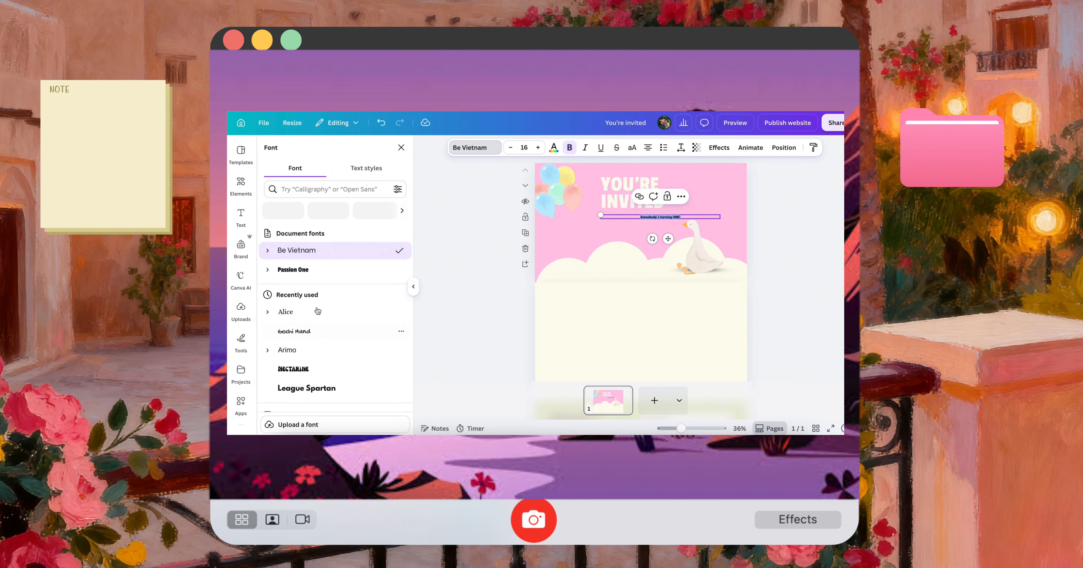
scroll(332, 362, down, 6)
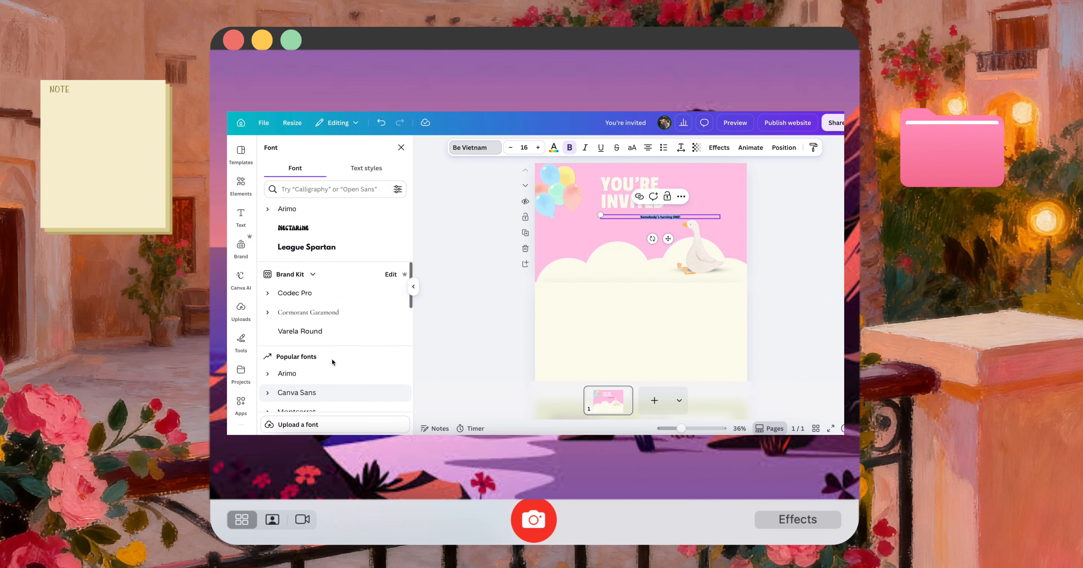
scroll(330, 351, up, 2)
click(328, 262)
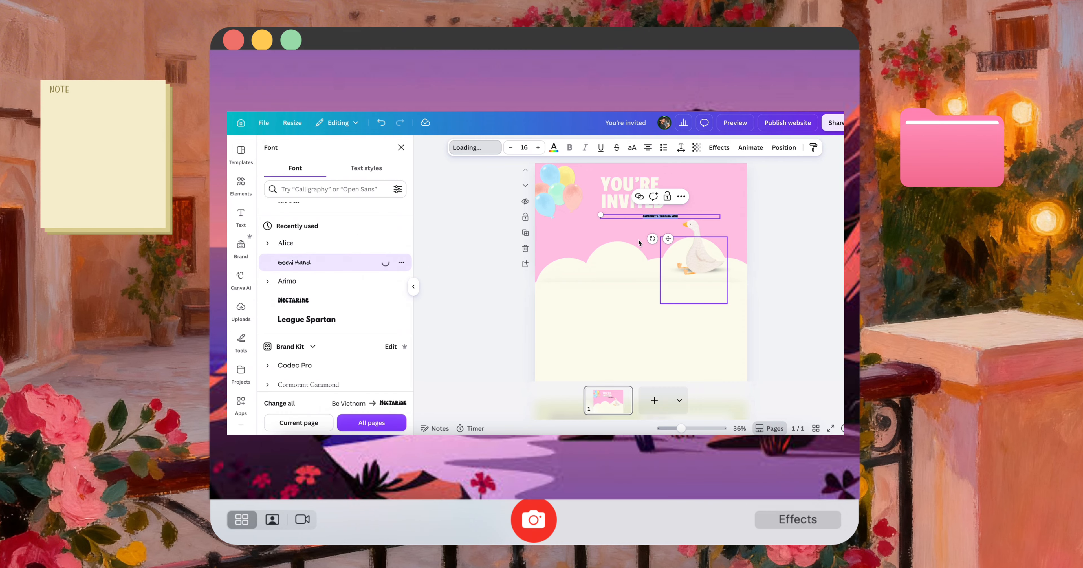
drag(600, 215, 516, 211)
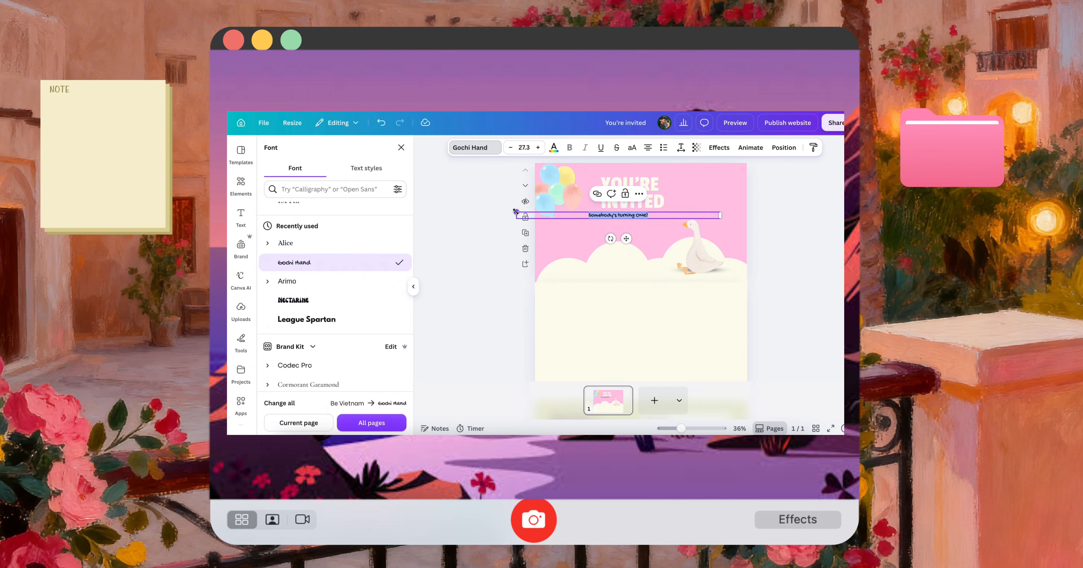
Recolour the "Somebody's turning ONE!" text with the design's lime green
click(553, 147)
click(294, 245)
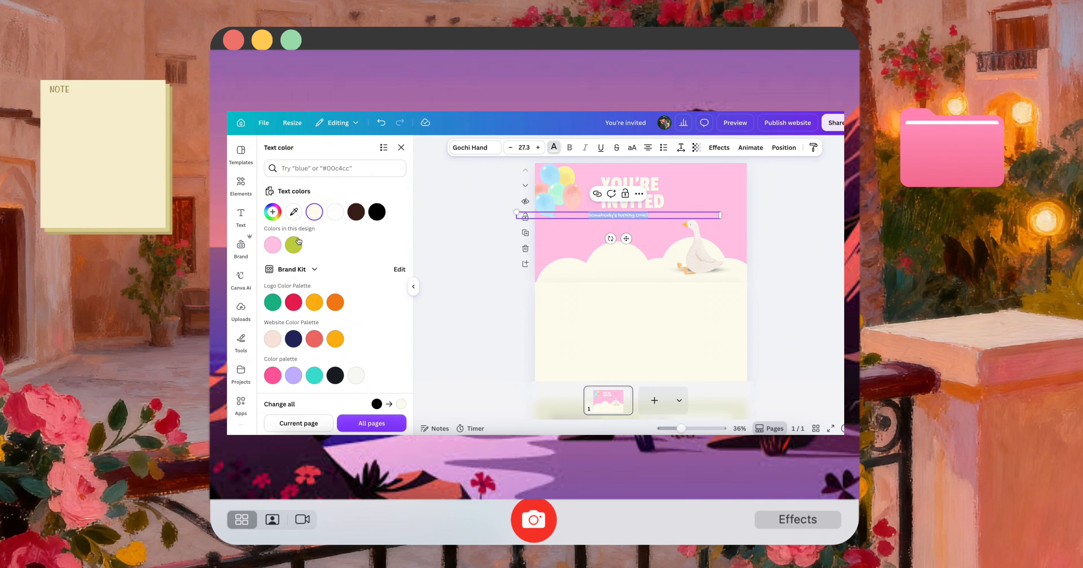
click(462, 252)
Enlarge the "Somebody's turning ONE!" text to size 37.3 and position it over the clouds beside the goose
drag(644, 214, 610, 273)
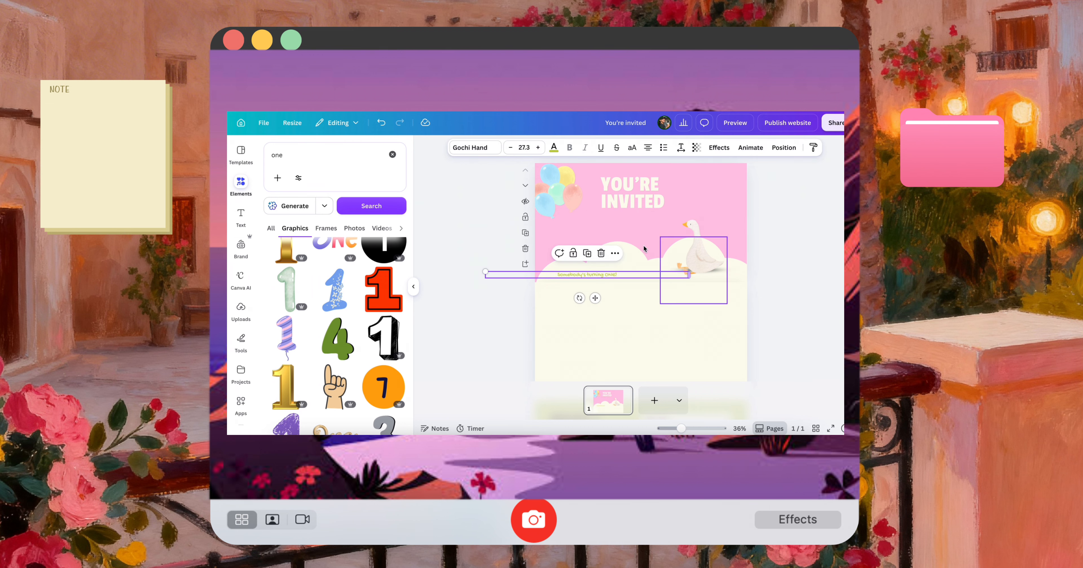
click(538, 147)
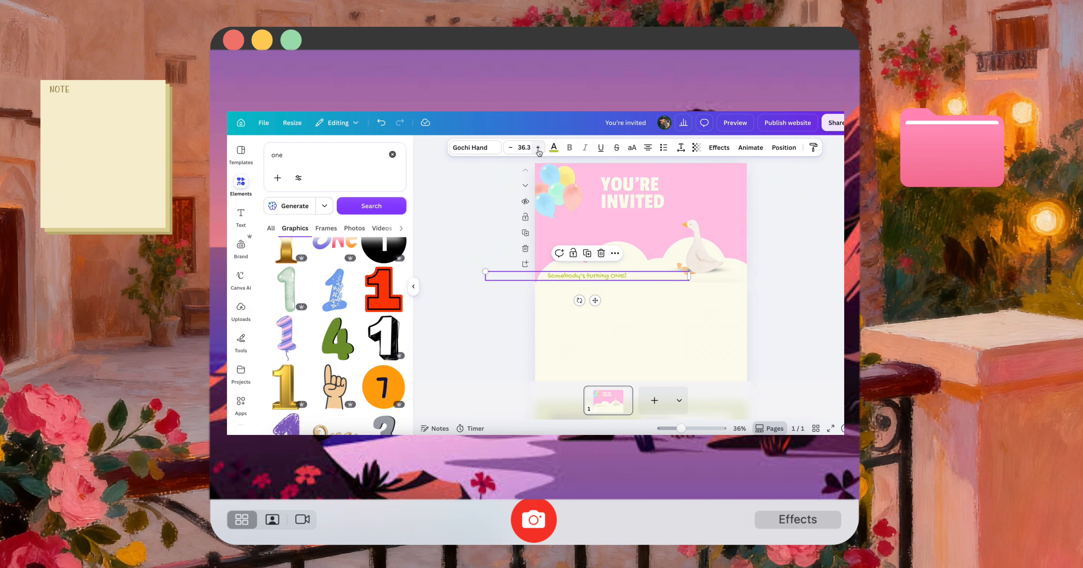
drag(595, 301, 641, 299)
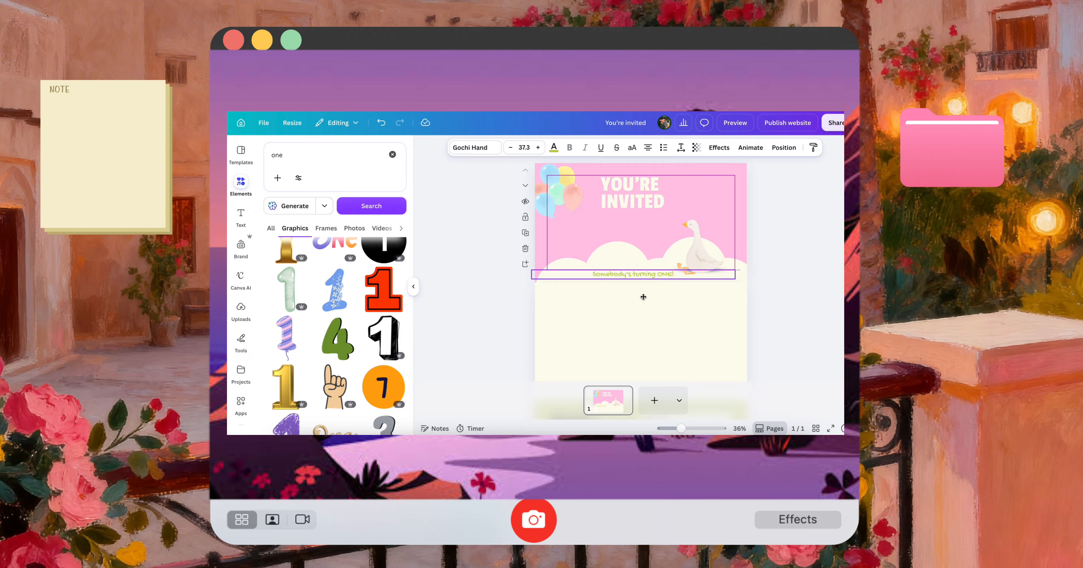
scroll(796, 311, up, 3)
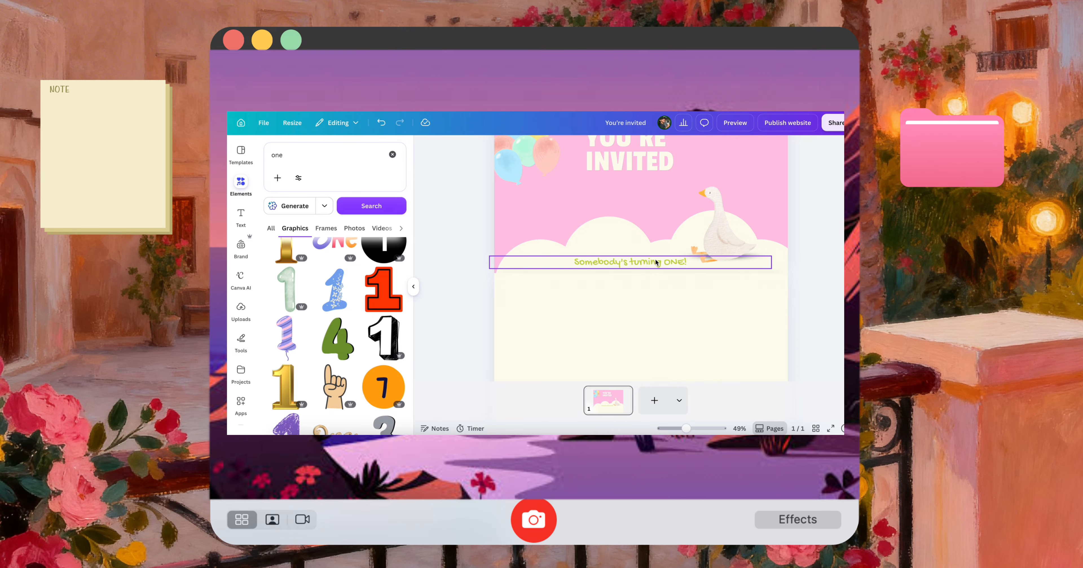
click(812, 328)
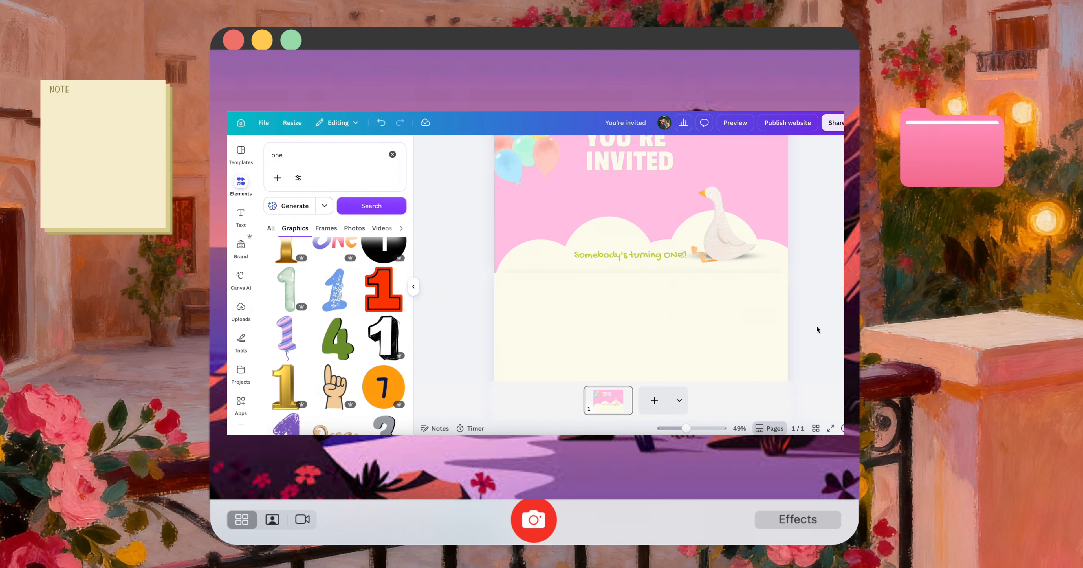
scroll(755, 288, down, 3)
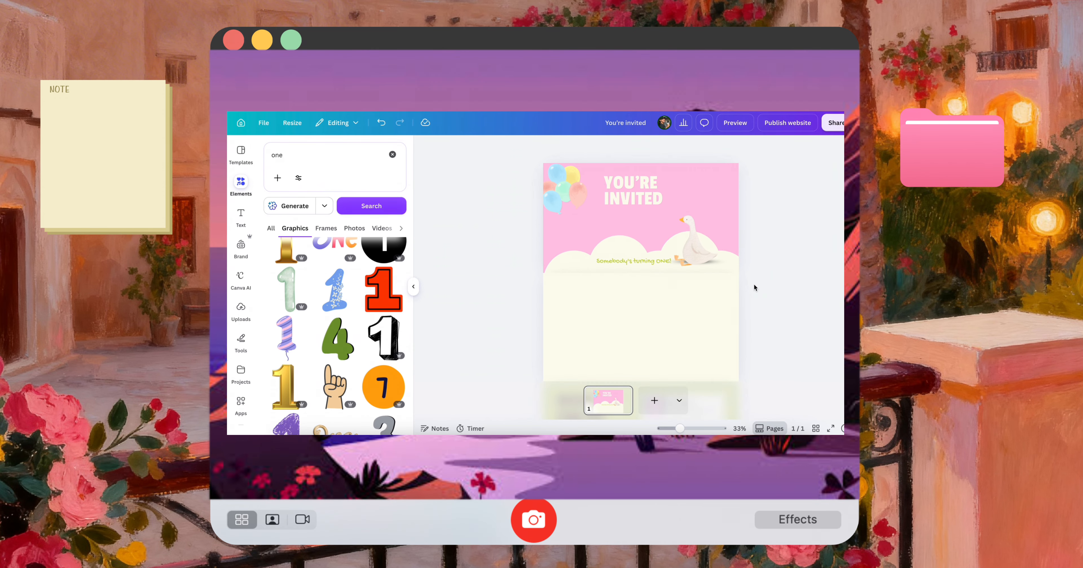
Search the elements for "frame" and place a circular frame in the middle of the first section, below the heading
click(393, 154)
text(fra)
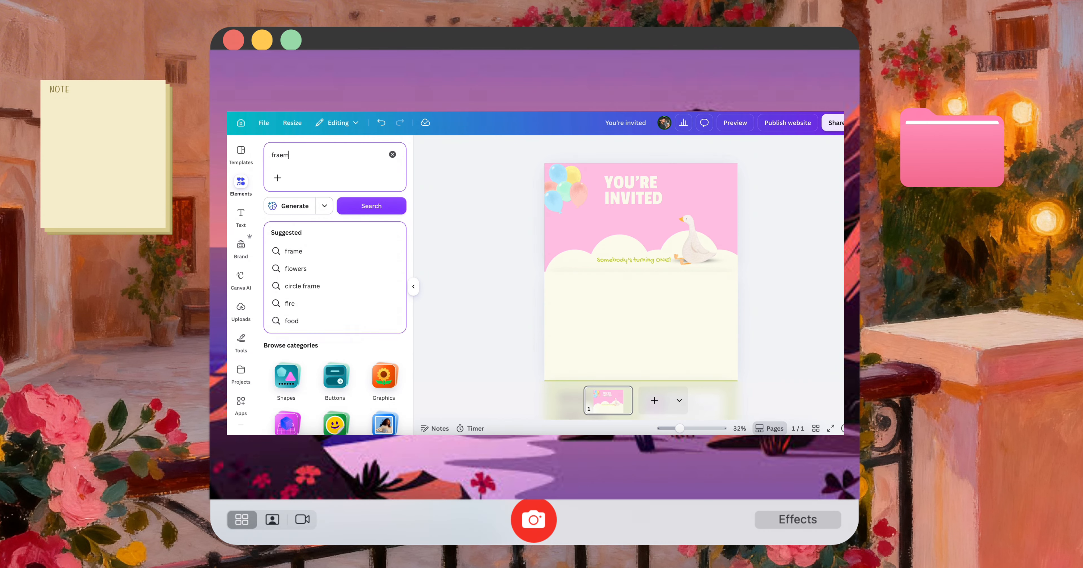
text(me)
key(Return)
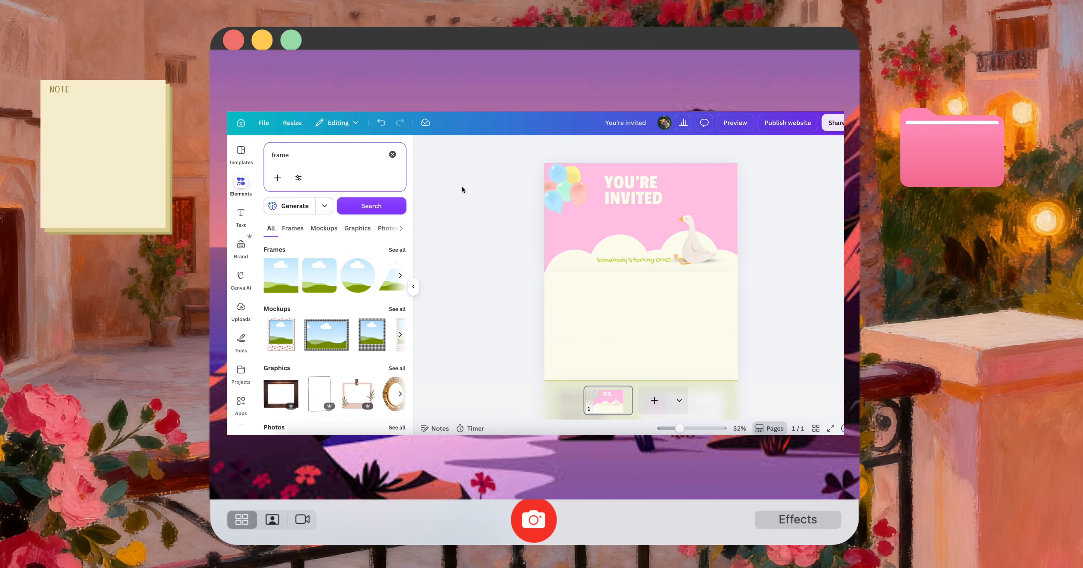
click(364, 284)
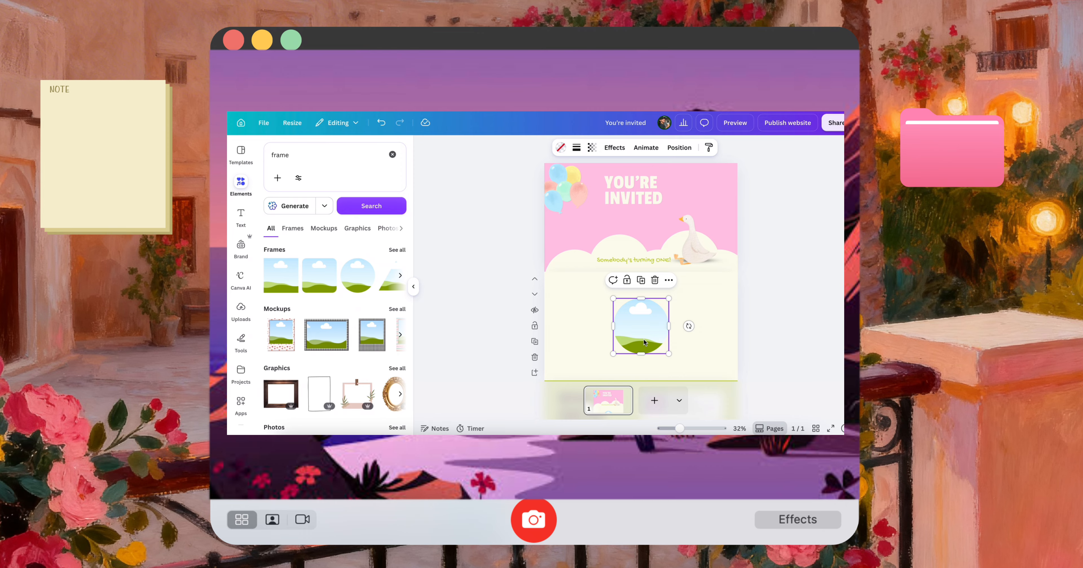
drag(644, 330, 639, 234)
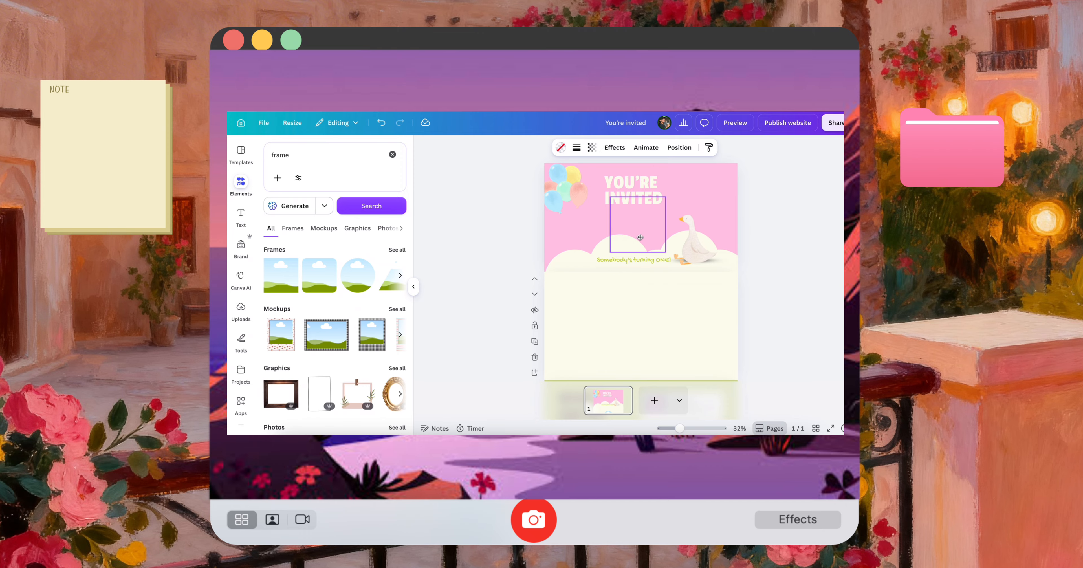
Apply the Curve effect to the "YOU'RE INVITED" heading and enlarge it to size 131 arching over the circular frame
click(657, 190)
click(719, 147)
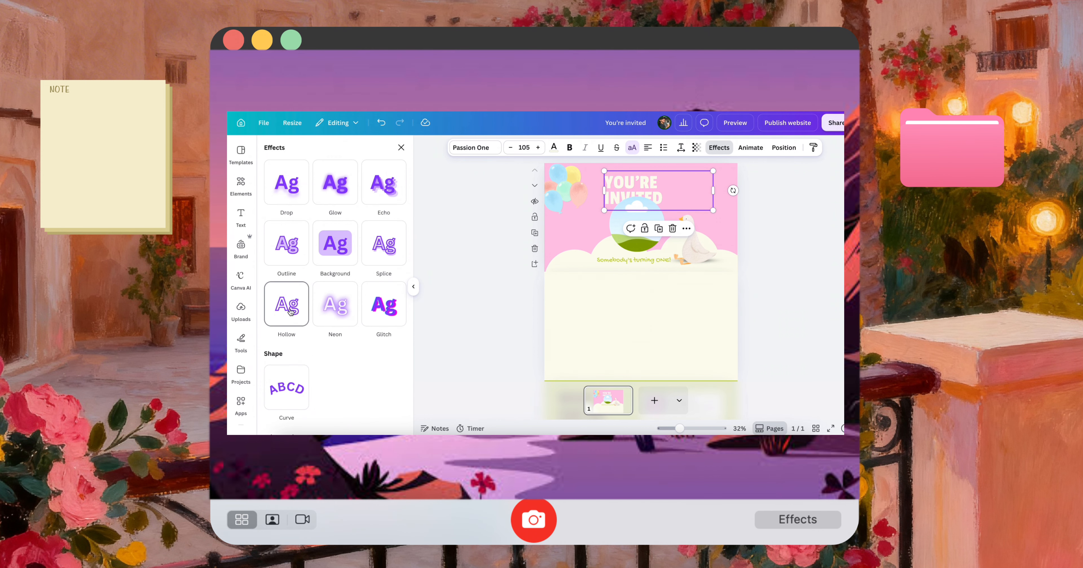
click(283, 377)
drag(711, 197, 688, 196)
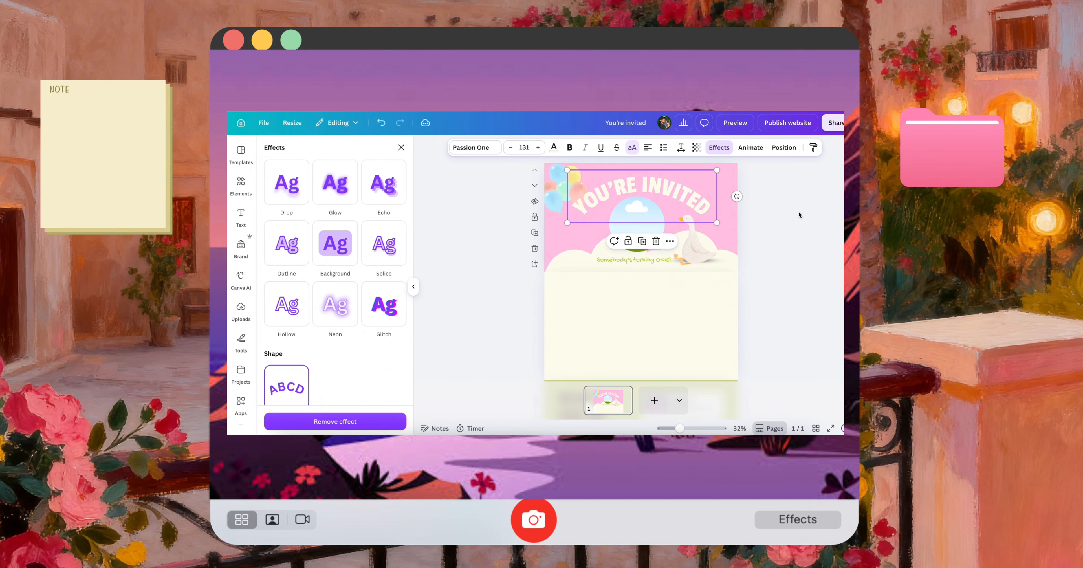
Enlarge the circular frame slightly and centre it beneath the curved heading
click(637, 223)
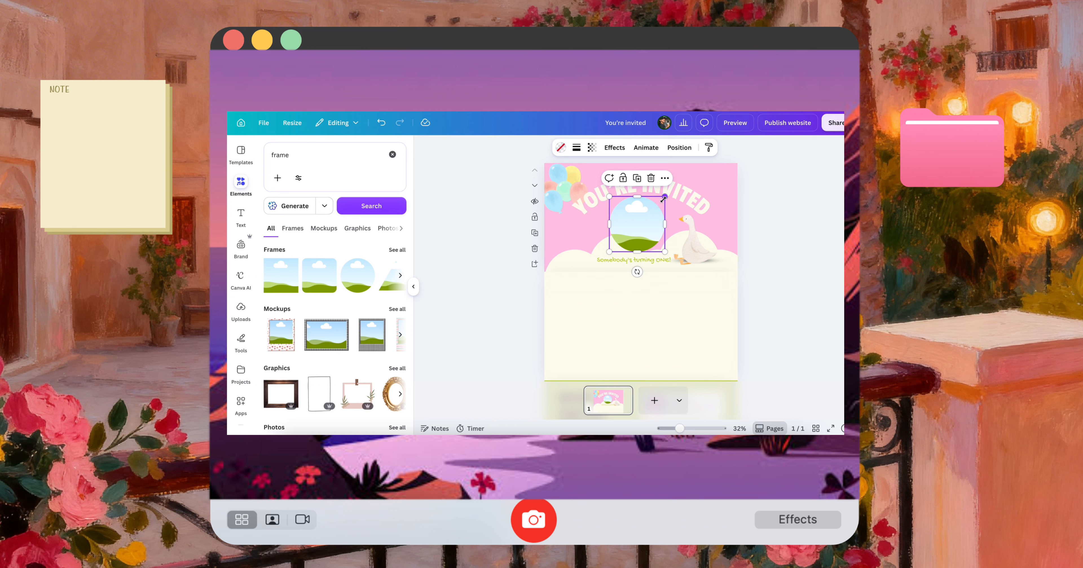
drag(667, 195, 669, 192)
drag(642, 223, 640, 219)
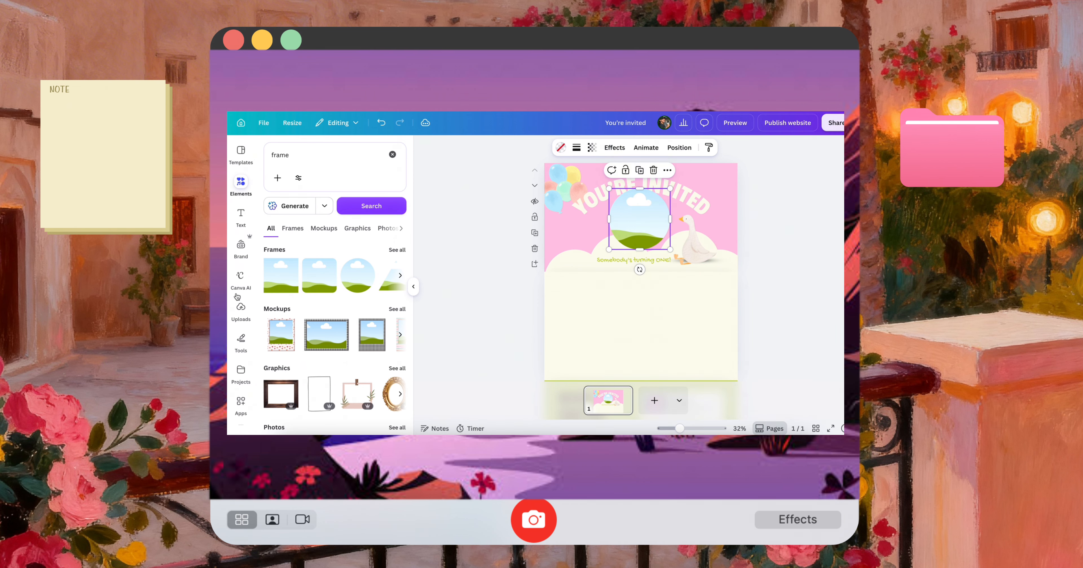
Search the elements for "babygirl picture"
click(391, 155)
text(kids)
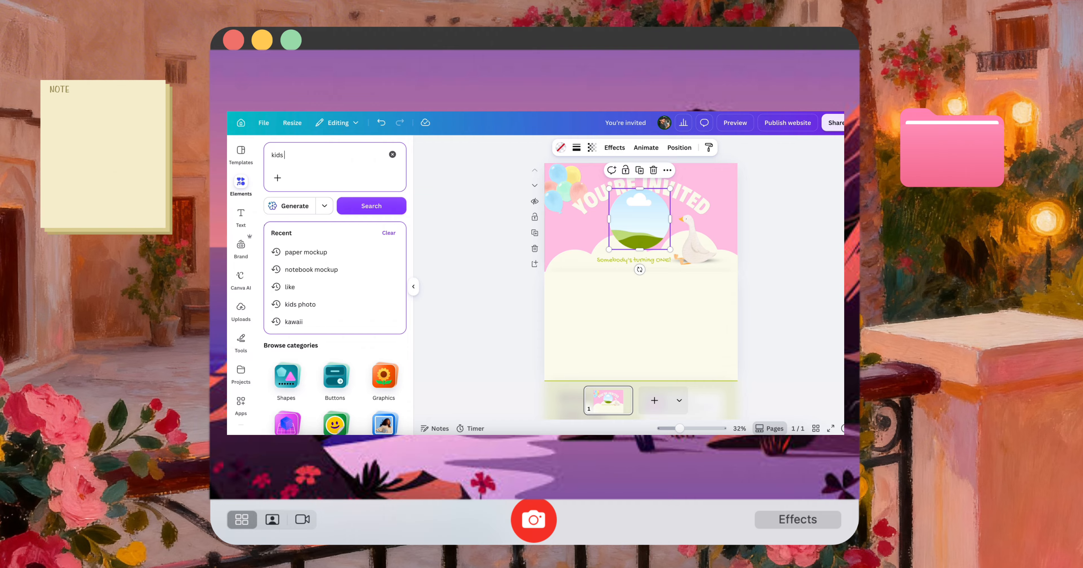
text( picg)
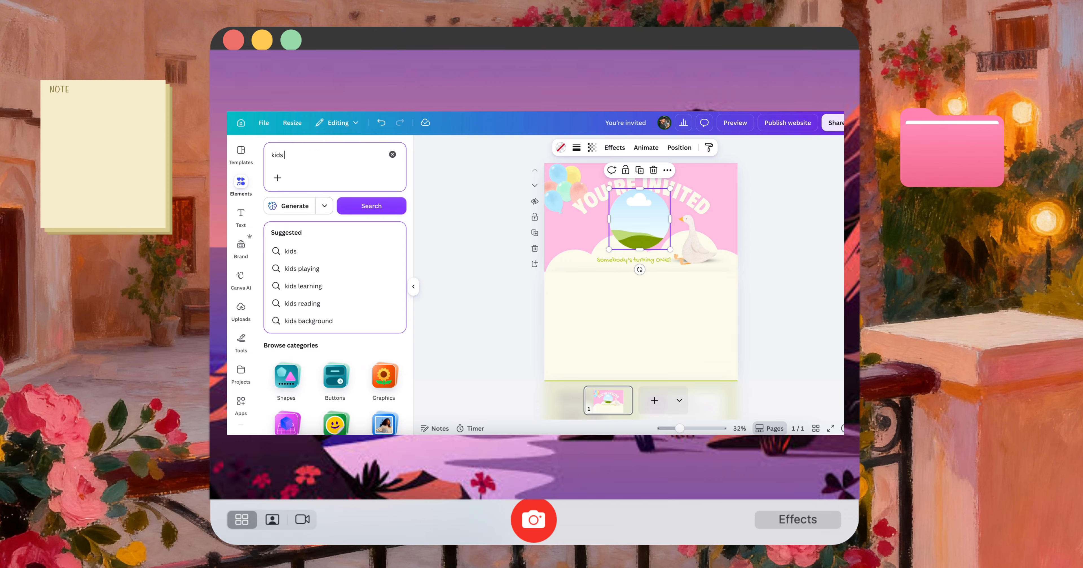
text(babygir)
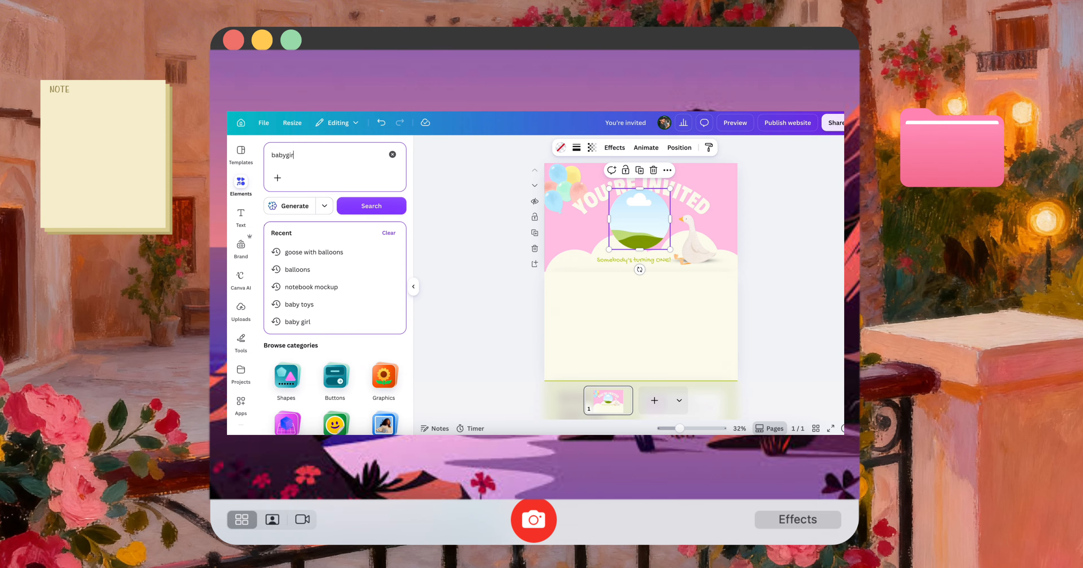
text(l picture)
key(Return)
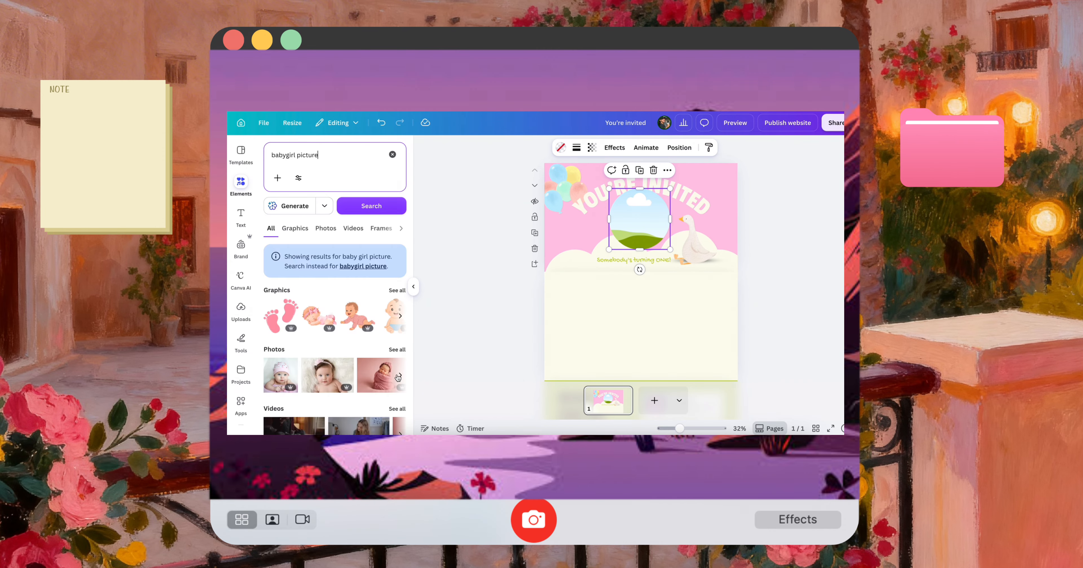
Fill the circular frame with the photo of the baby wearing a headband and enlarge it slightly
drag(330, 380, 652, 232)
click(664, 237)
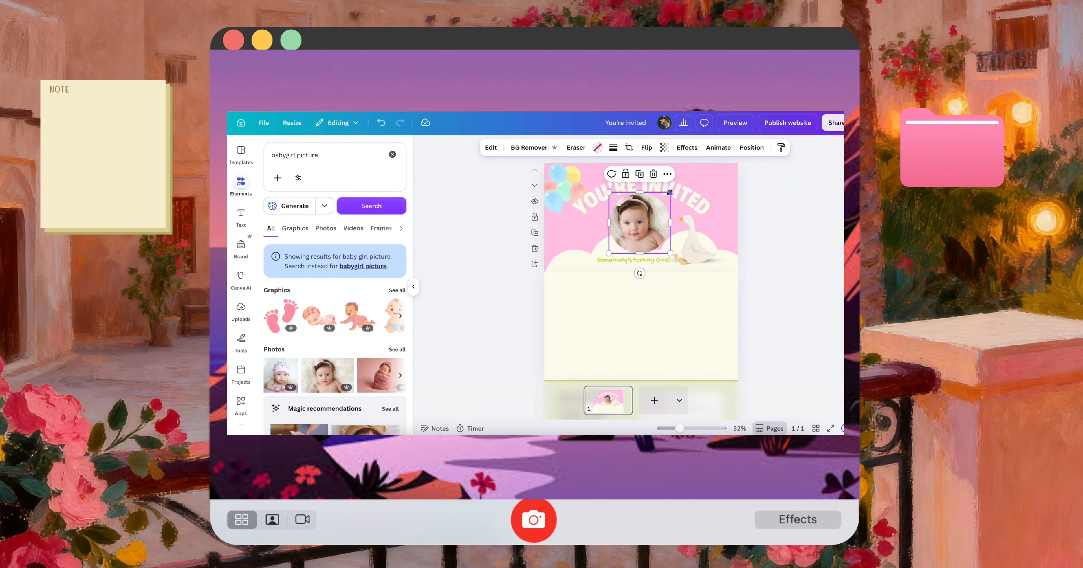
drag(670, 192, 675, 187)
click(806, 219)
scroll(695, 277, down, 3)
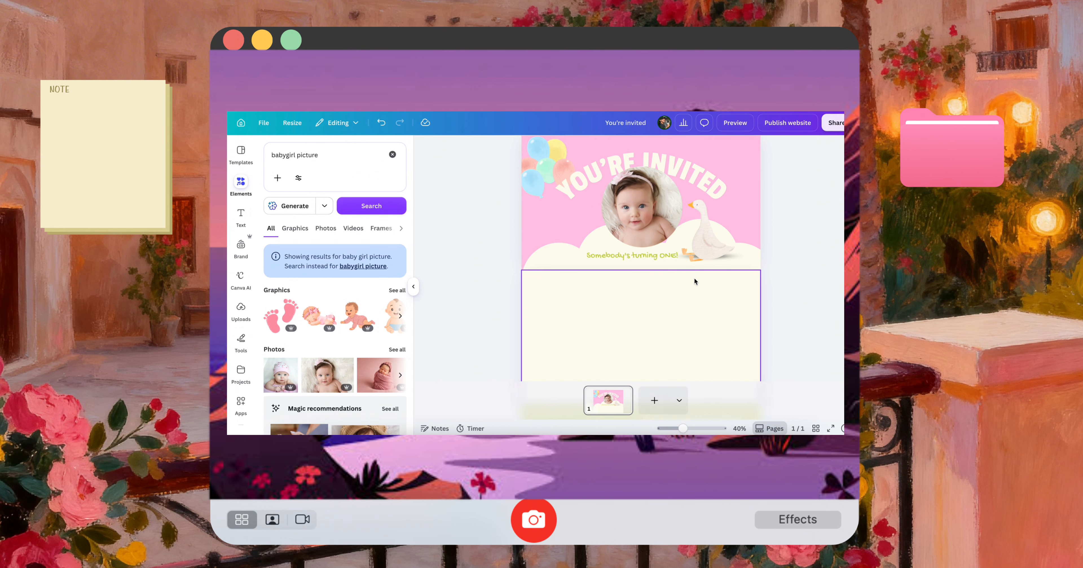
Add the pink number 1 with a yellow outline from the "one" graphics and scale it down beside the baby photo
click(393, 155)
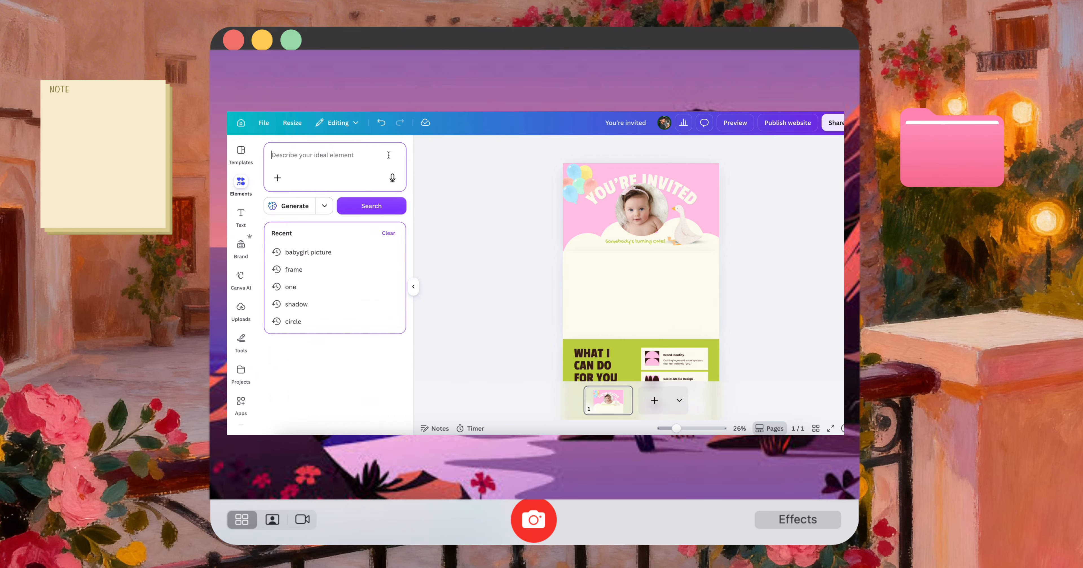
text(one)
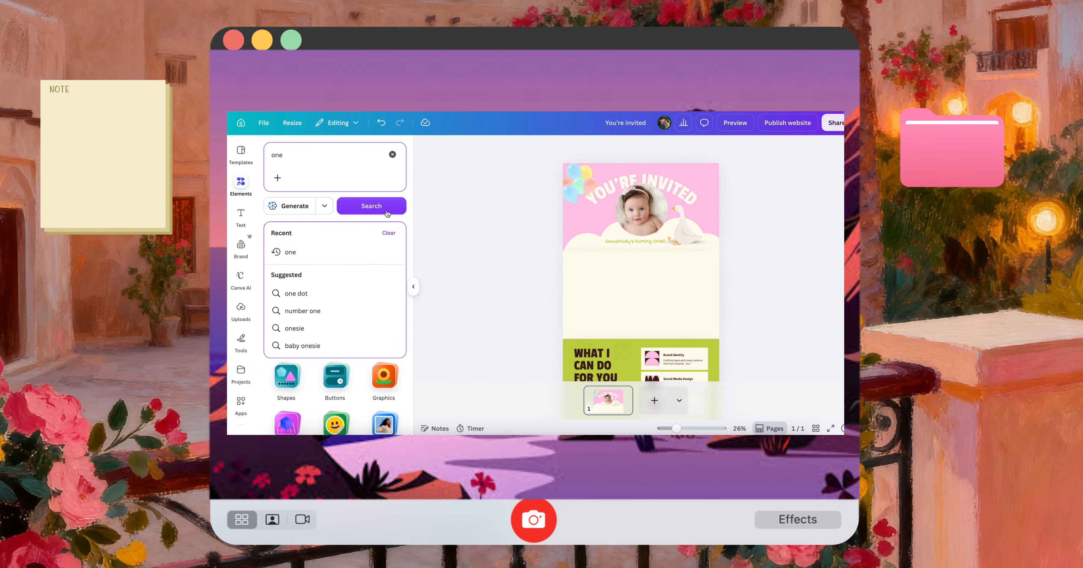
click(300, 254)
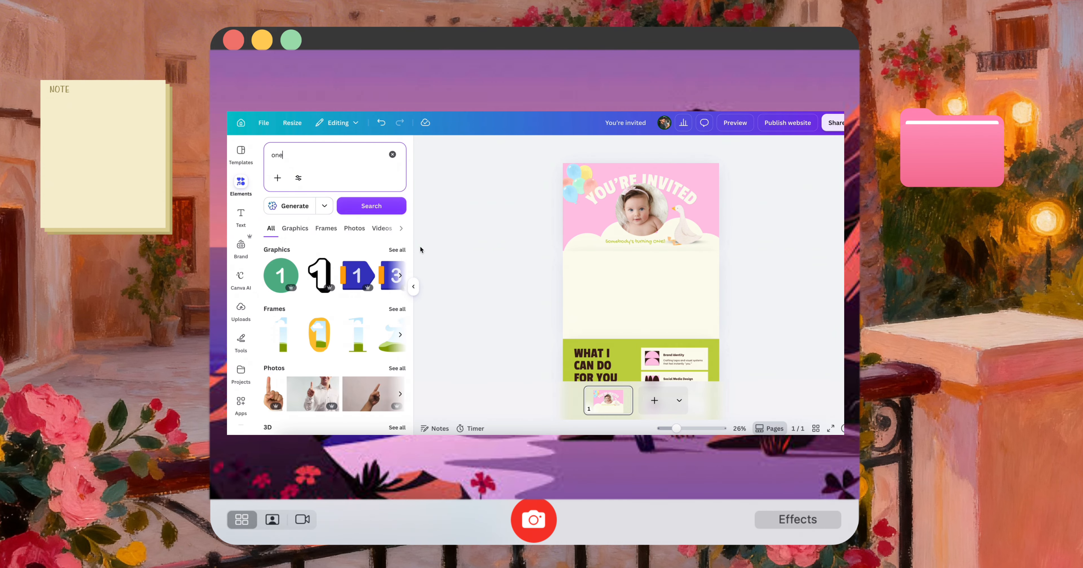
click(397, 250)
scroll(343, 367, down, 6)
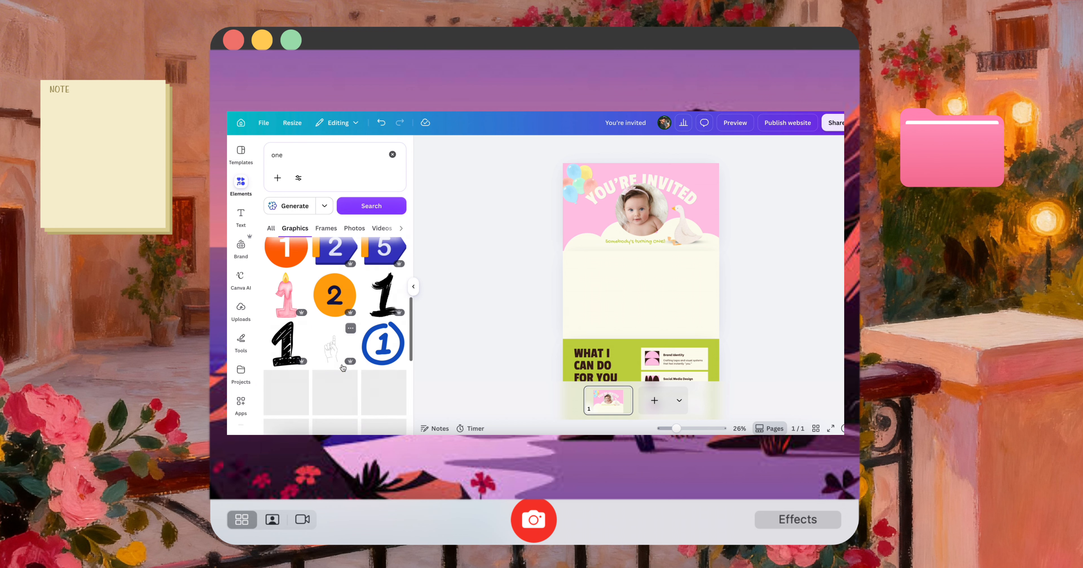
scroll(337, 357, down, 5)
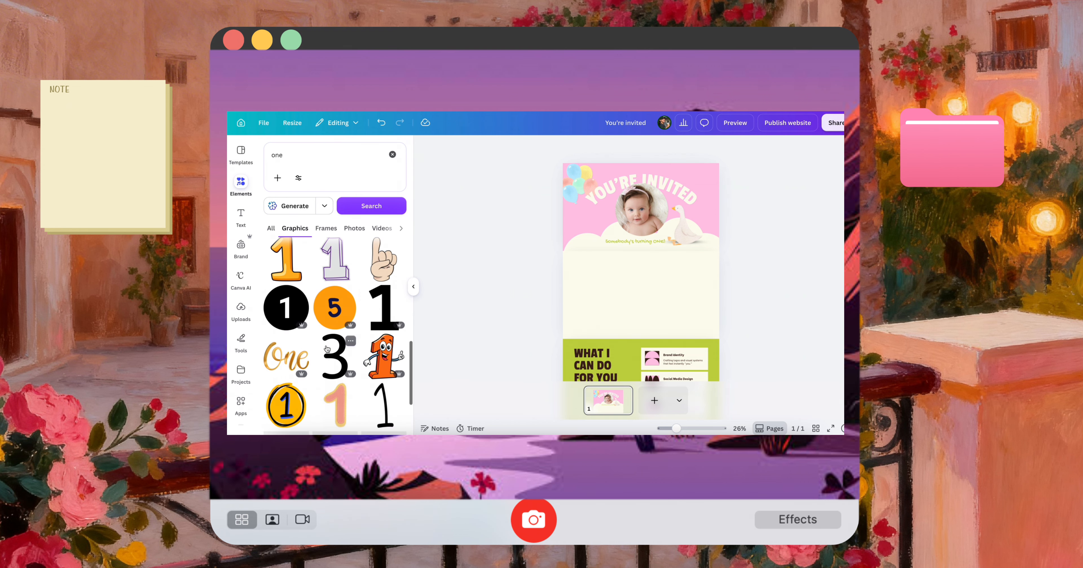
scroll(328, 349, down, 2)
click(335, 341)
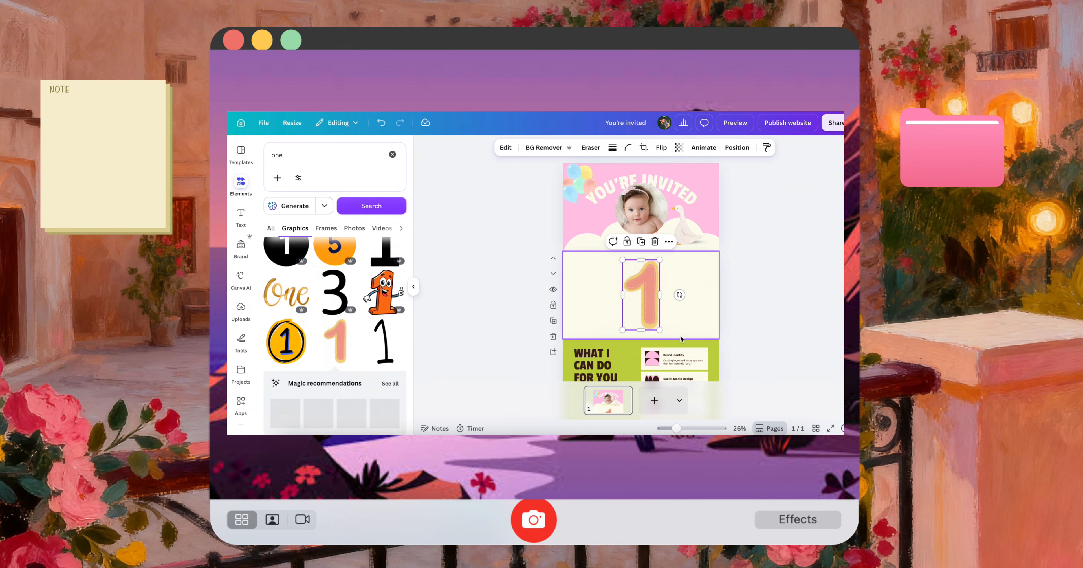
drag(642, 313, 594, 234)
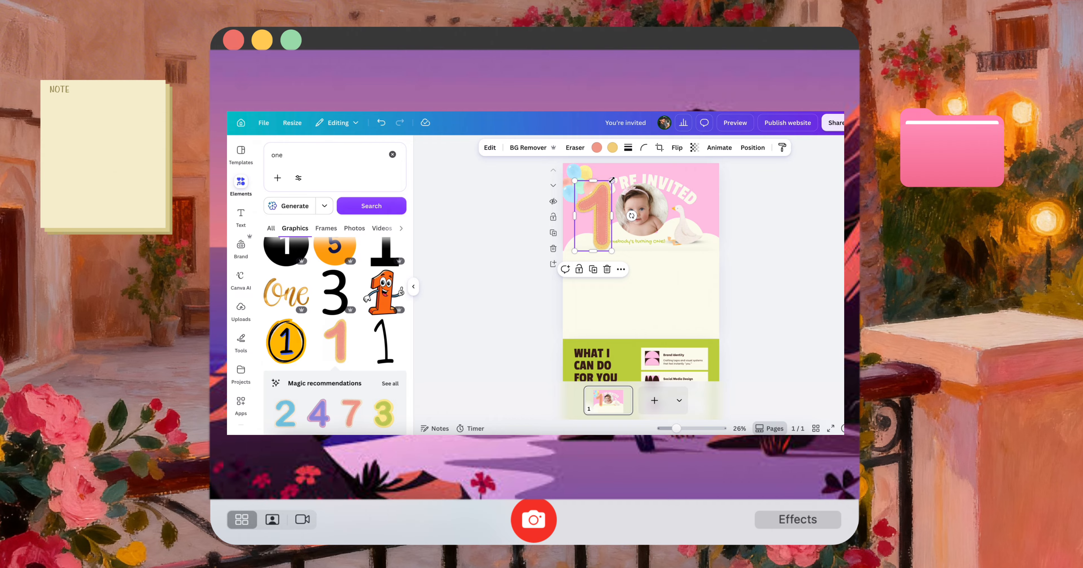
drag(612, 180, 592, 230)
Preview the website in mobile view and delete the number 1 graphic from the first section
click(745, 127)
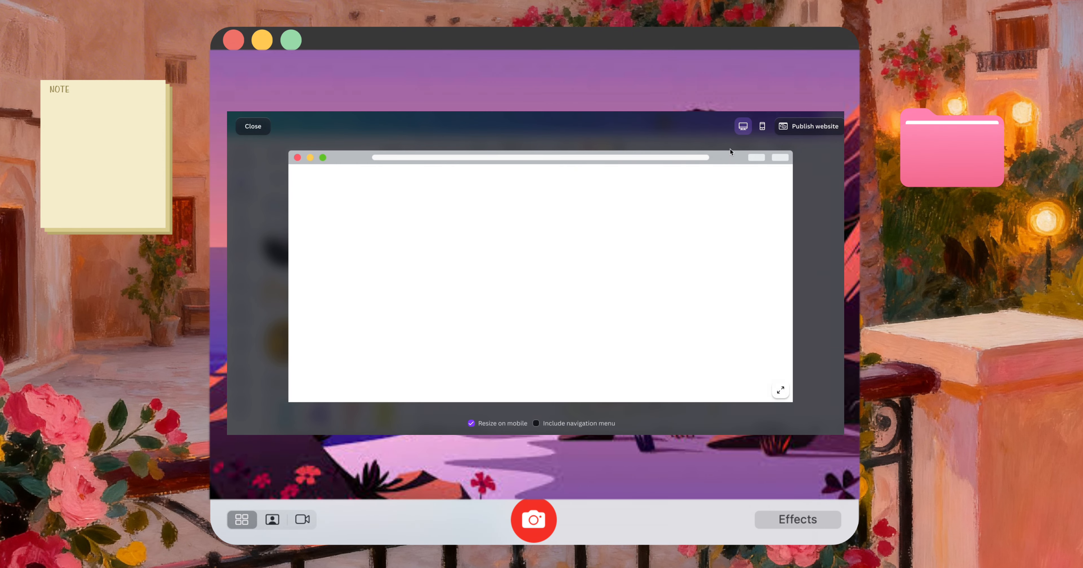
click(763, 128)
scroll(548, 214, down, 5)
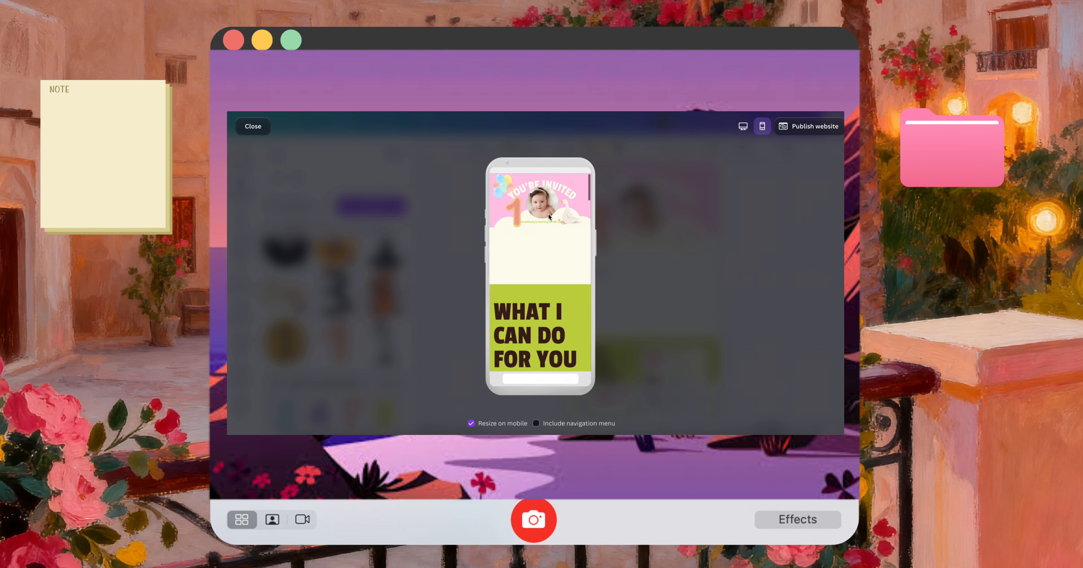
key(Escape)
key(Delete)
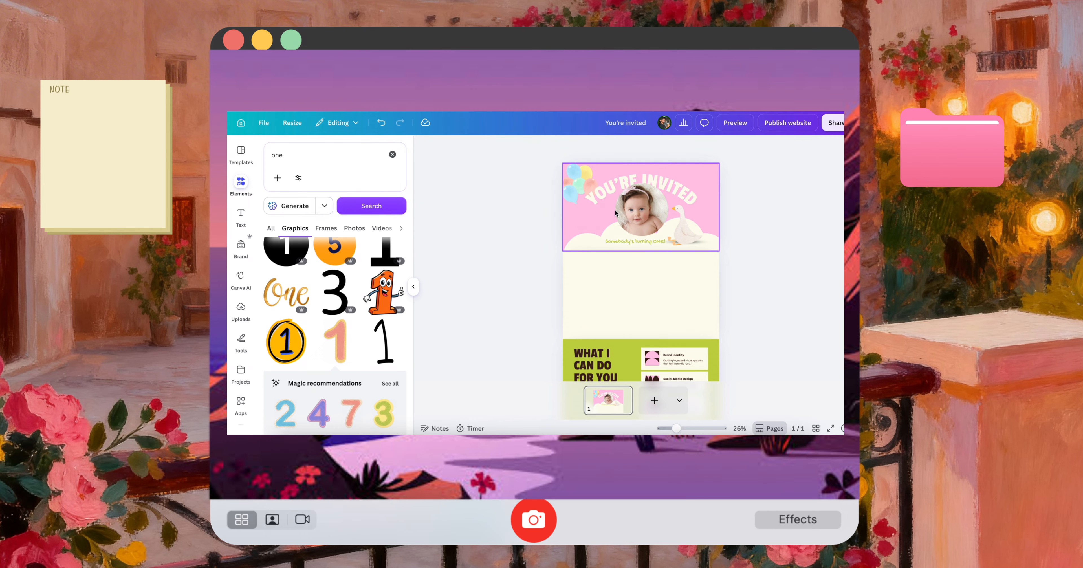
Move the balloons beside the baby photo, duplicate them on the goose's side and tilt the copy
drag(586, 175, 604, 220)
click(679, 217)
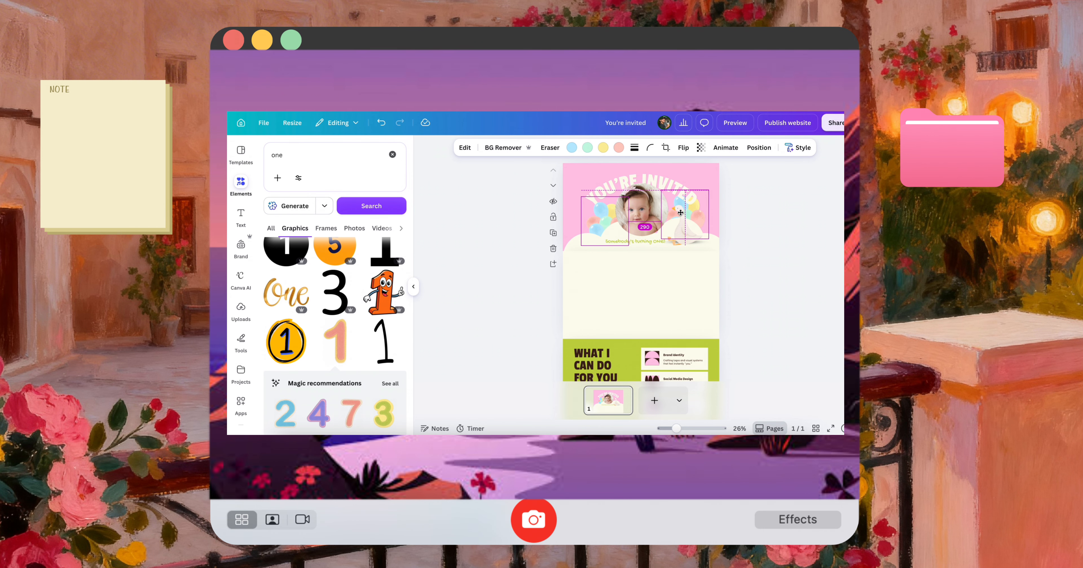
drag(692, 253, 674, 254)
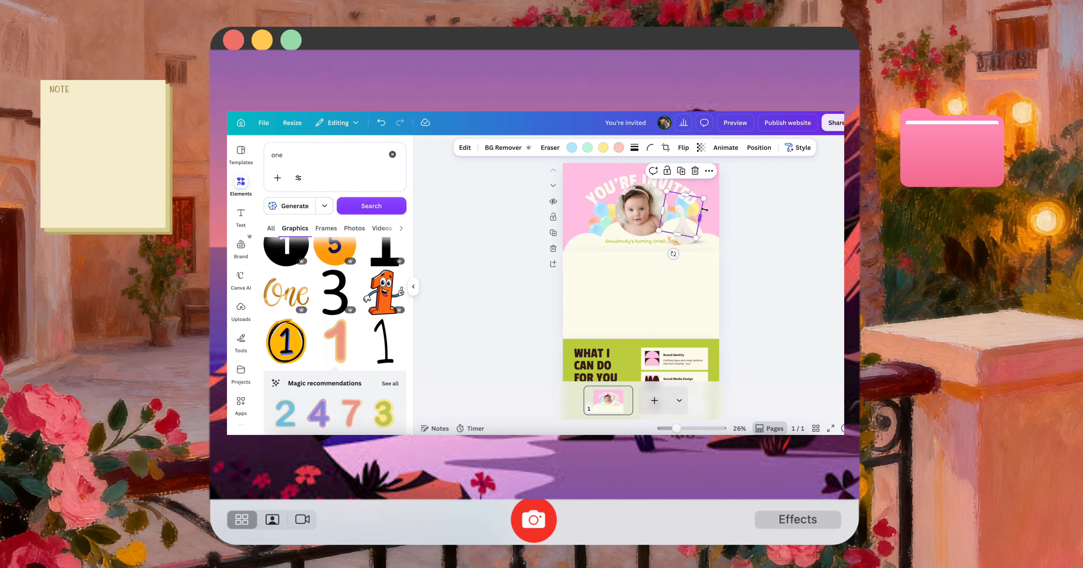
scroll(730, 221, up, 3)
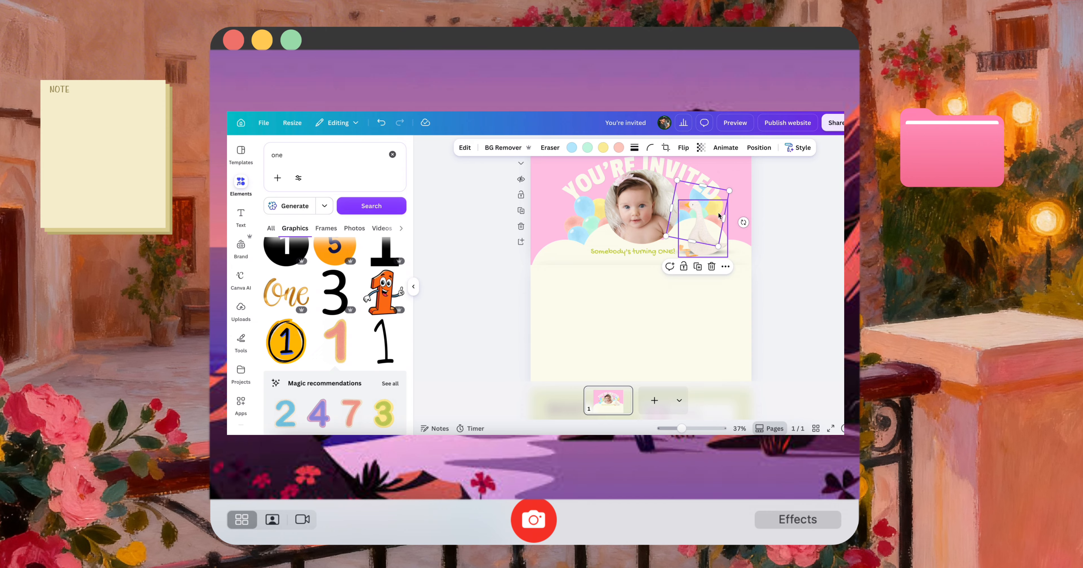
click(786, 218)
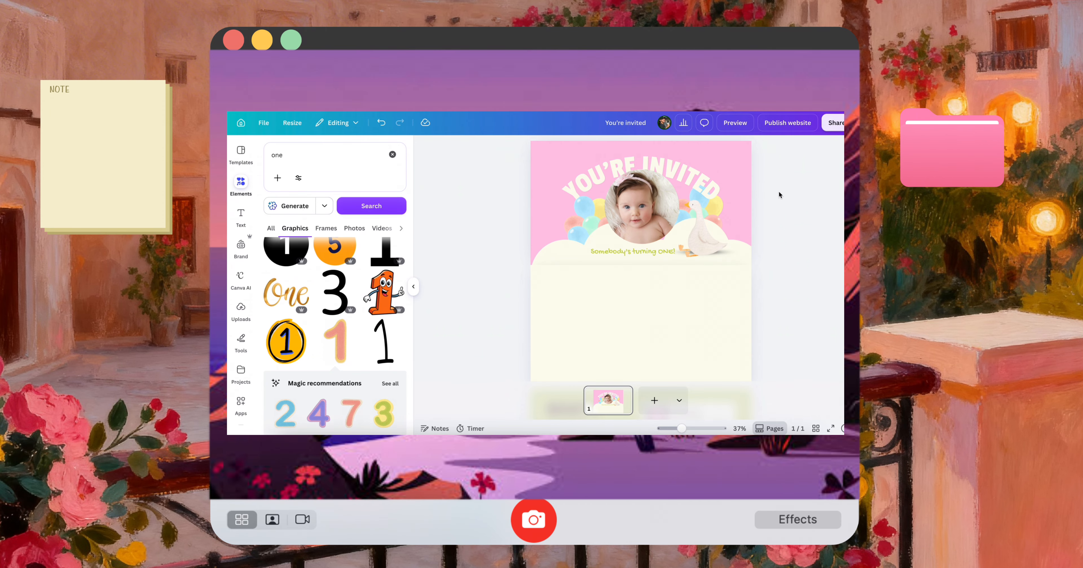
Curve the "Somebody's turning ONE!" text to -40, enlarge it to size 43 under the baby photo and check the mobile preview
scroll(780, 195, up, 1)
click(659, 274)
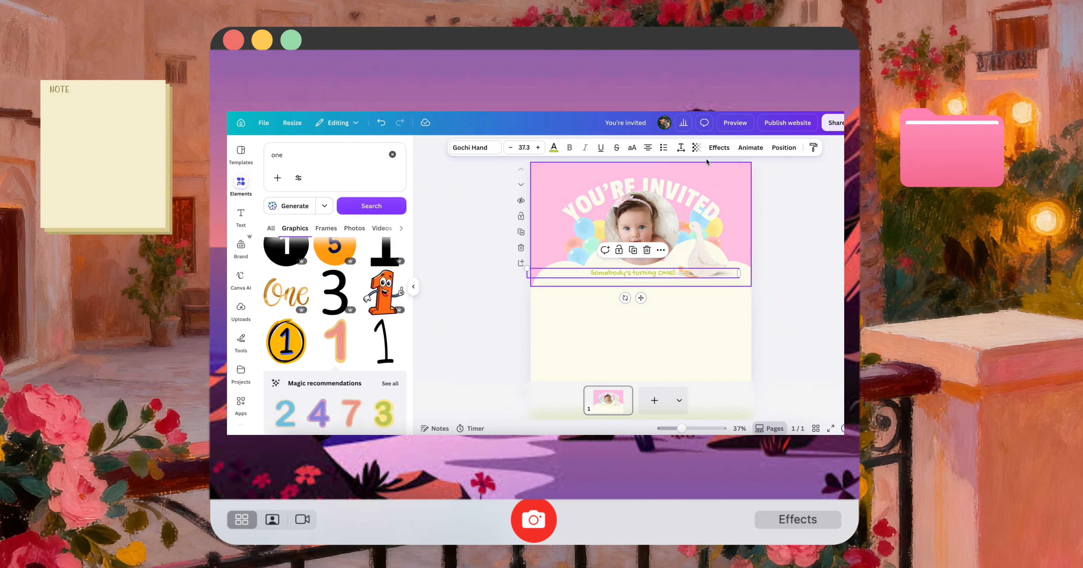
click(719, 147)
click(291, 390)
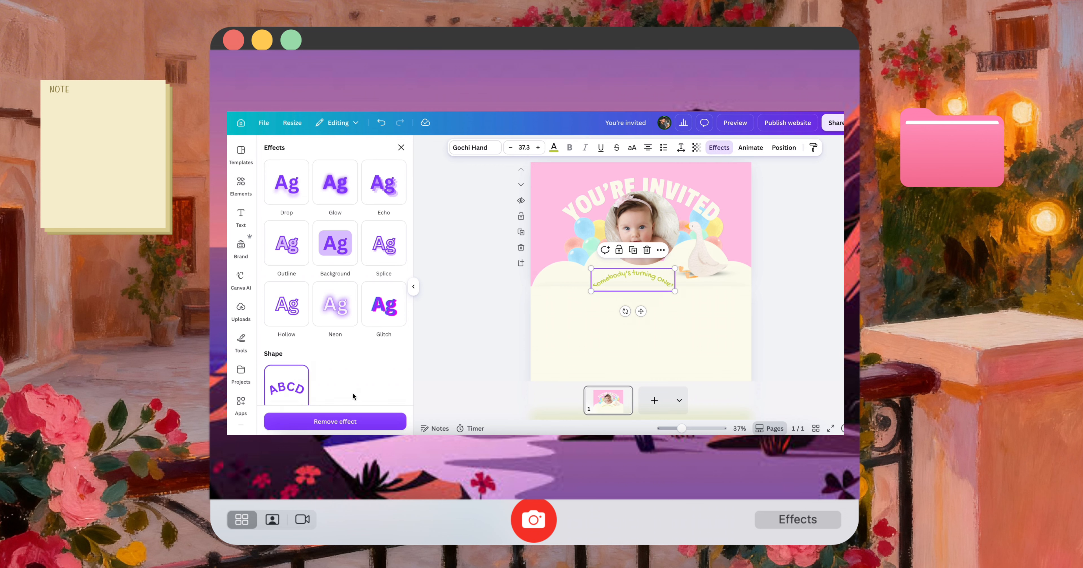
scroll(294, 336, down, 5)
drag(328, 273, 291, 274)
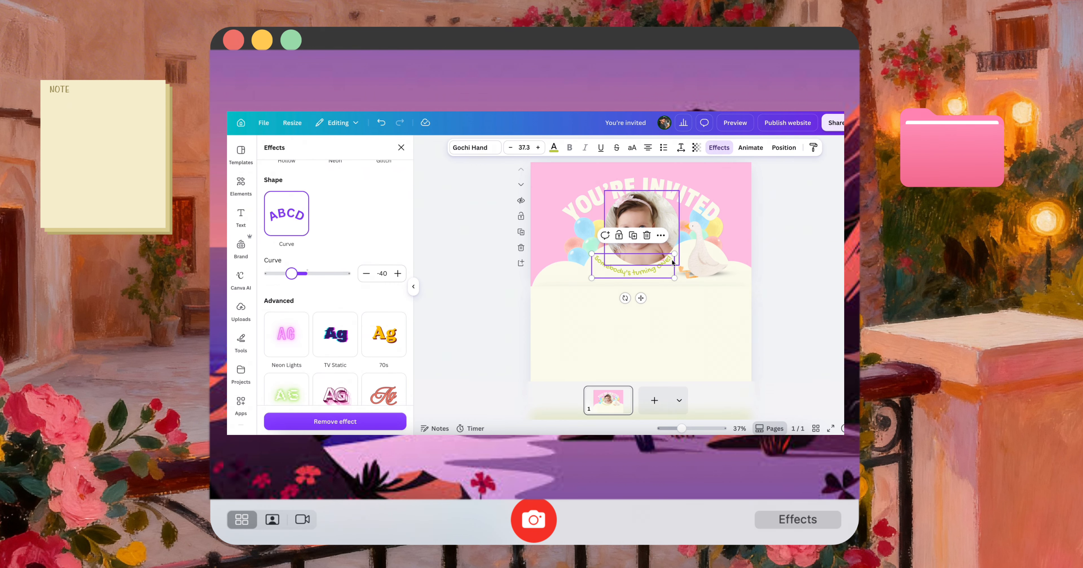
mouse_move(675, 254)
mouse_down()
mouse_move(688, 250)
mouse_move(661, 266)
mouse_up()
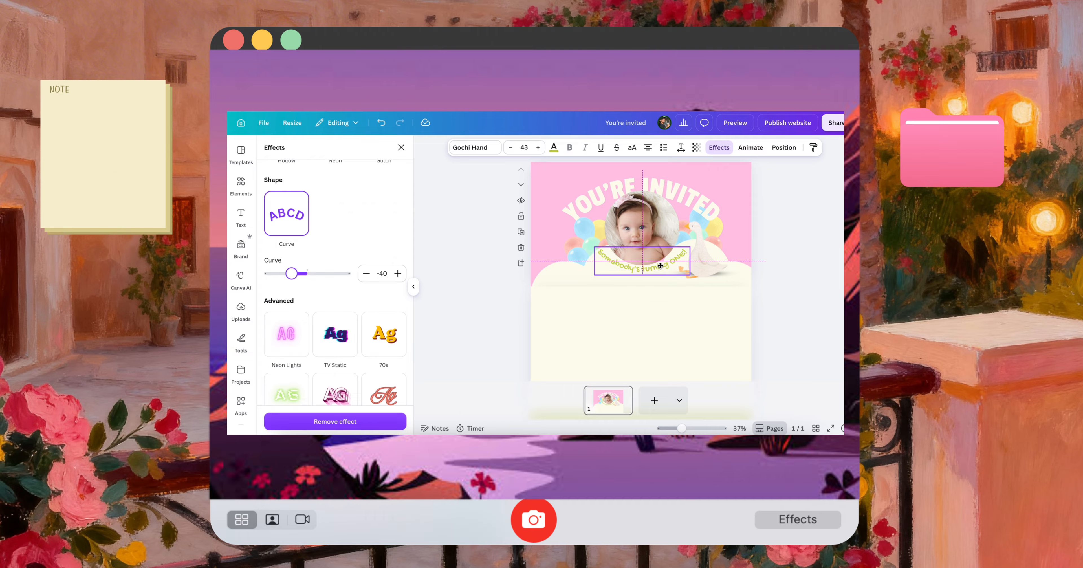
click(789, 296)
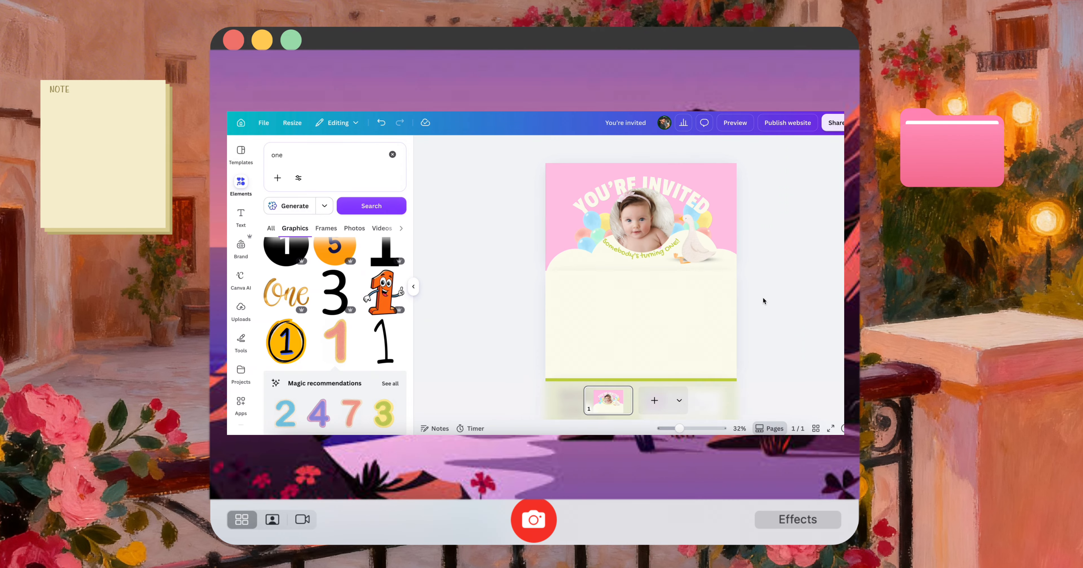
click(735, 123)
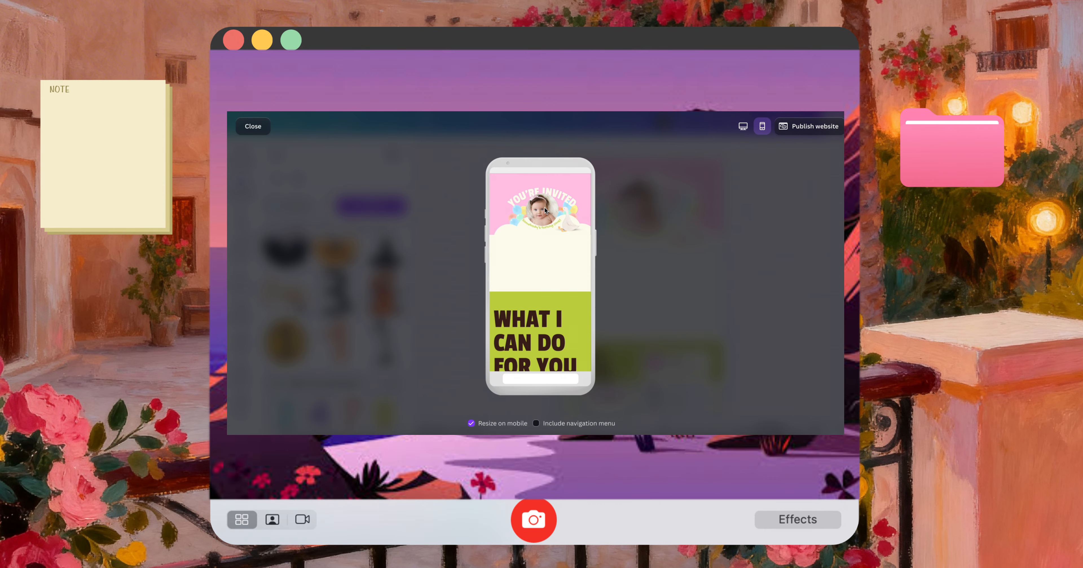
key(Escape)
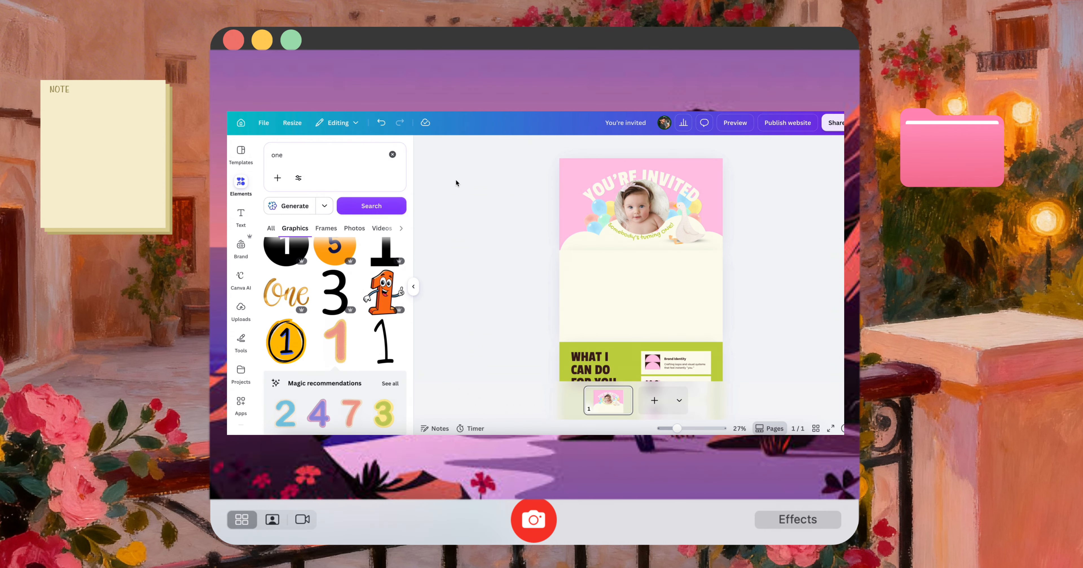
Search the elements for "baby girl sitting" and show all photo results
click(392, 155)
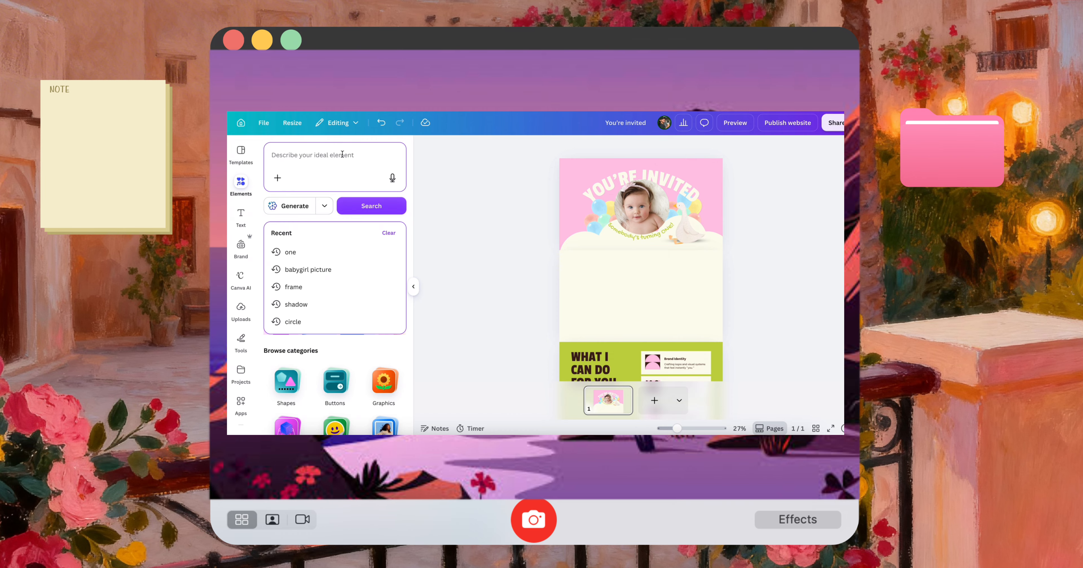
text(baby si)
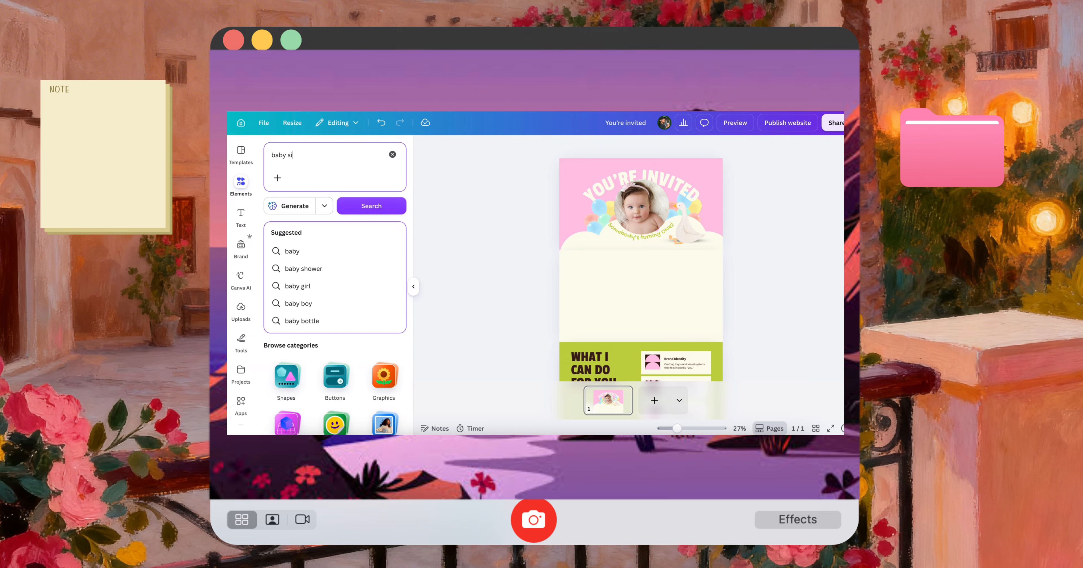
text(tting)
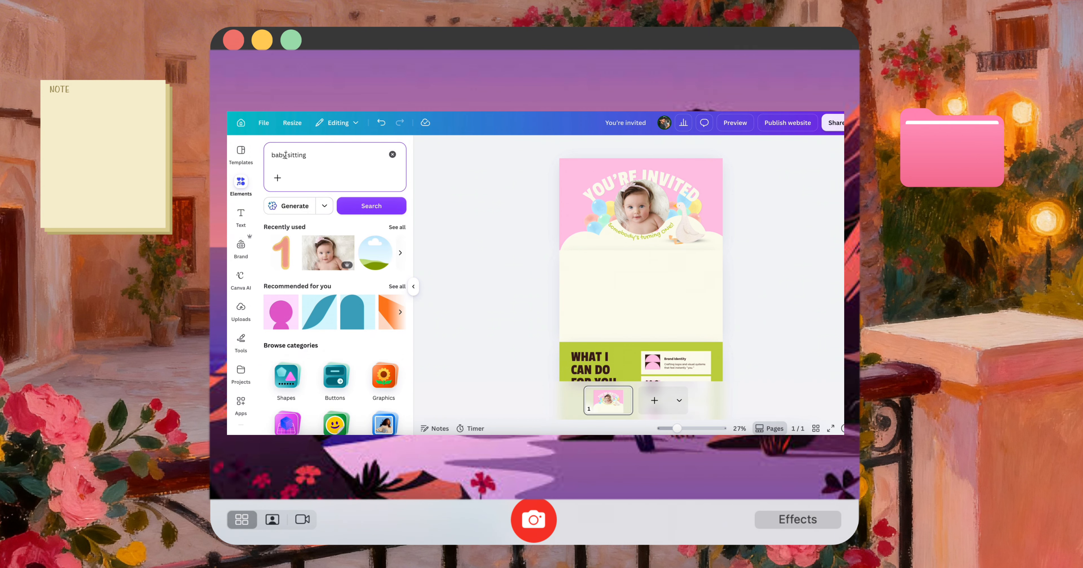
text( girl)
key(Return)
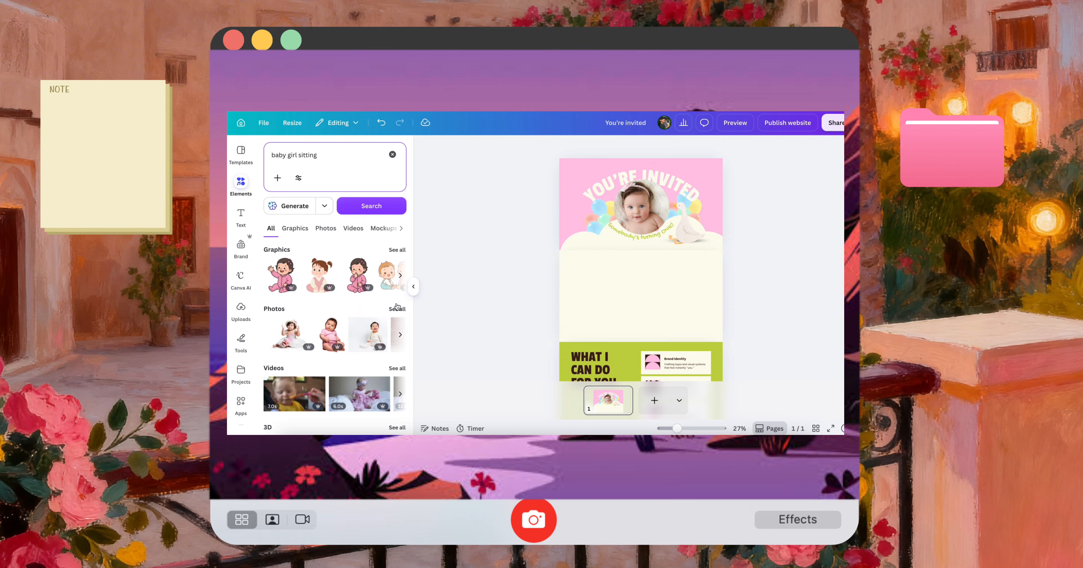
click(397, 308)
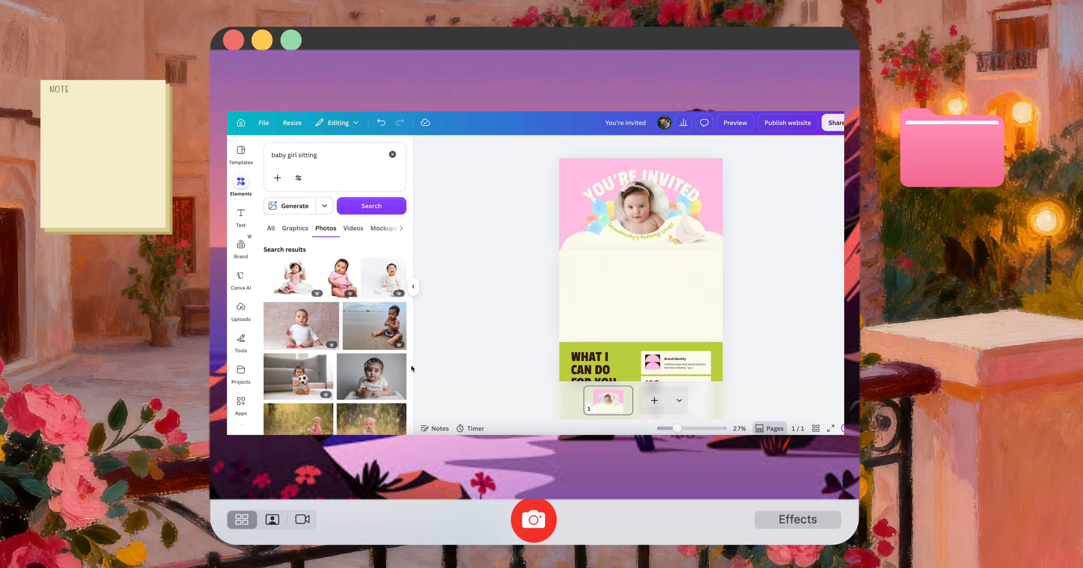
Try the photo of the baby with fairy wings in the empty section with its background removed
scroll(336, 377, down, 3)
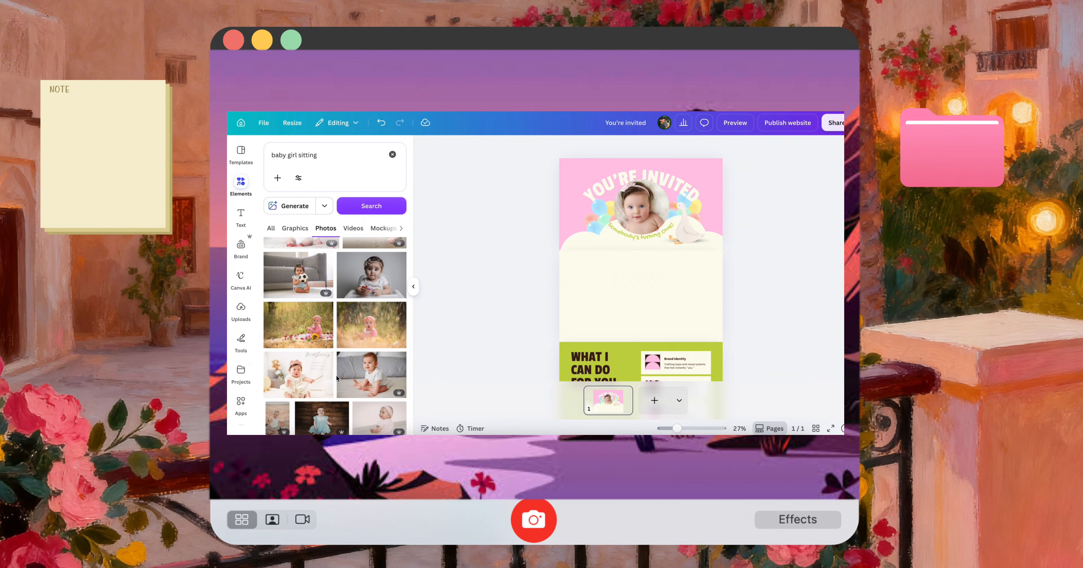
scroll(336, 377, down, 2)
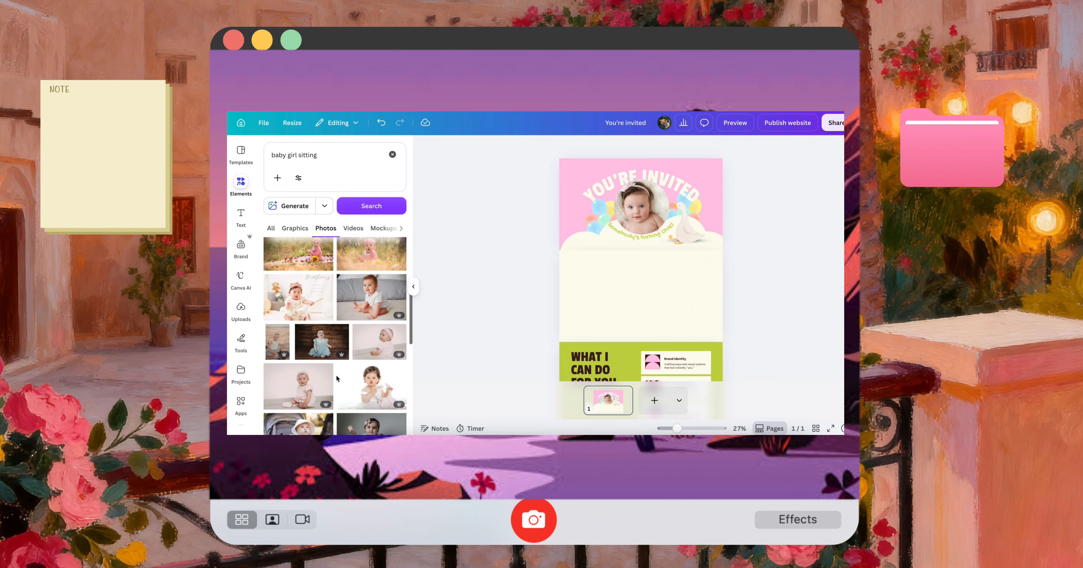
scroll(346, 378, down, 3)
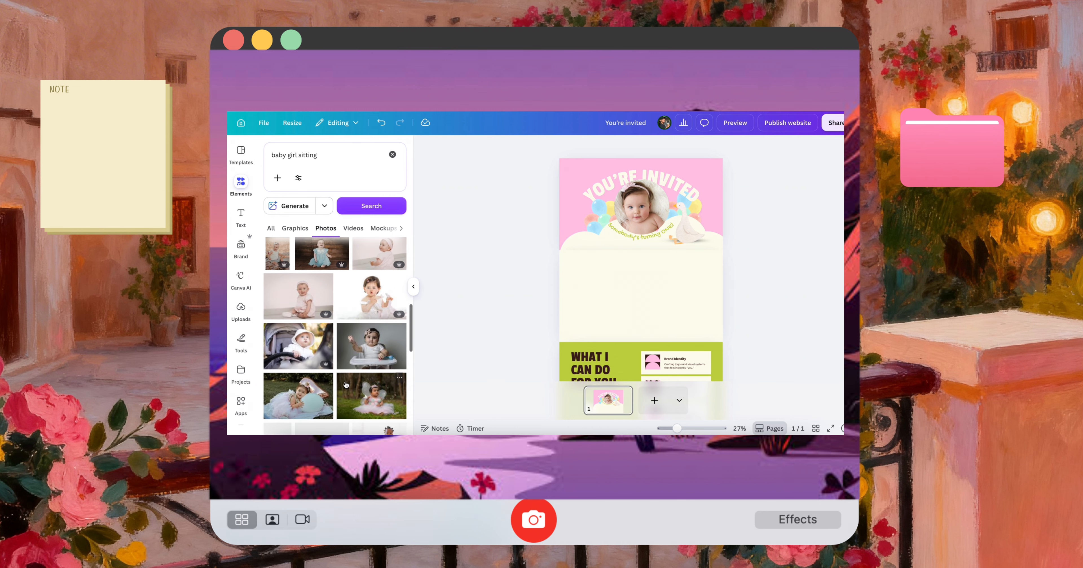
scroll(346, 384, down, 1)
click(364, 373)
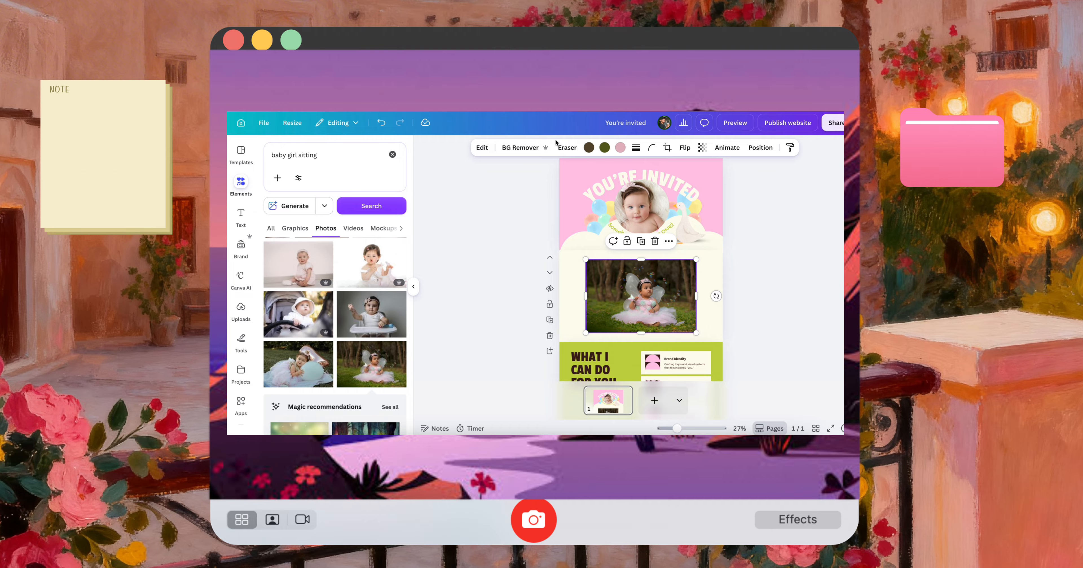
click(519, 148)
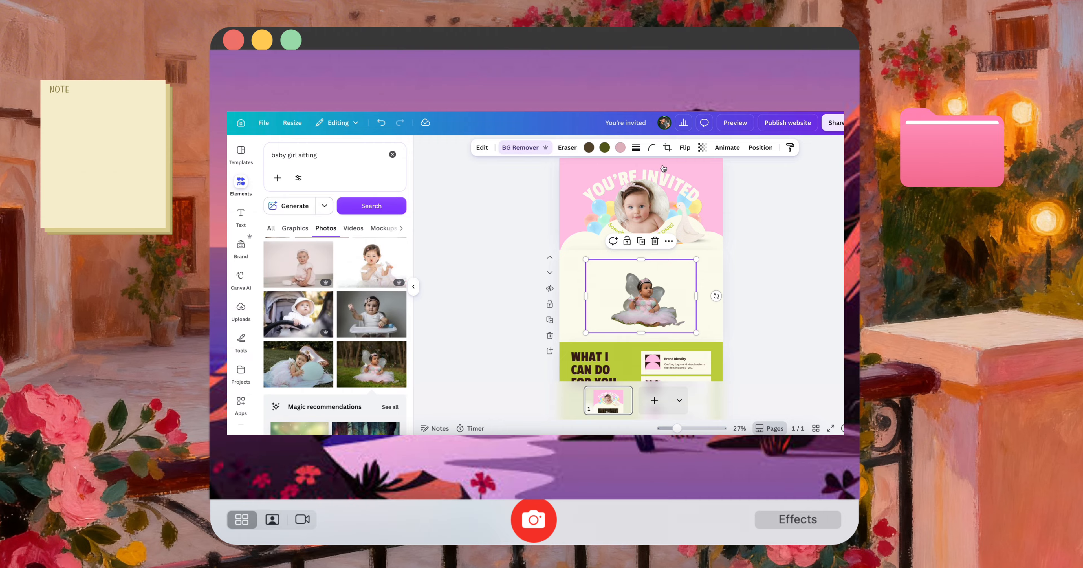
key(Delete)
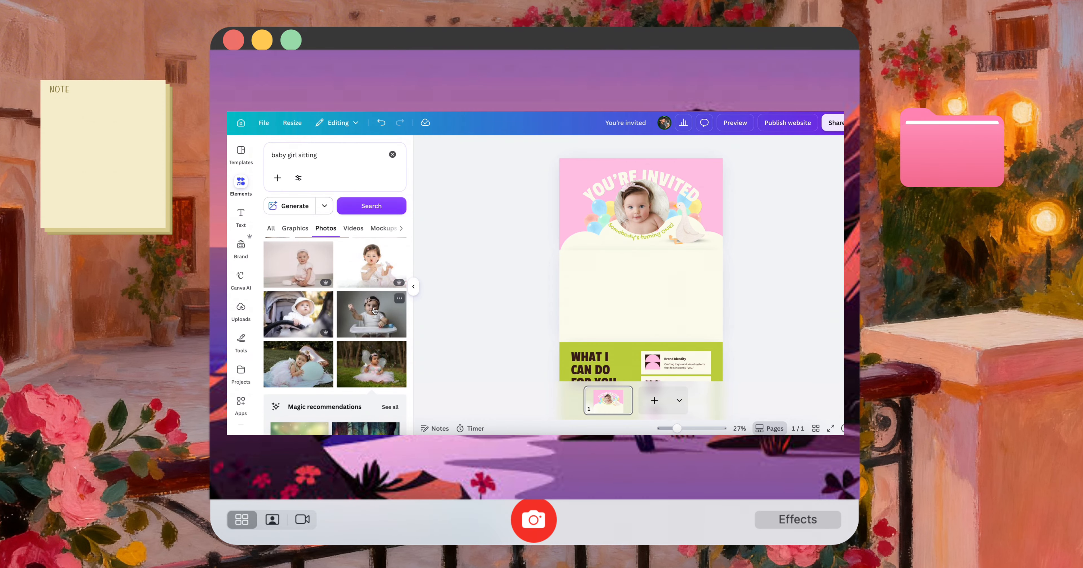
Add the photo of the sitting baby in a pink headwrap, remove its background, enlarge it and place it on the empty section's right side
scroll(374, 310, down, 4)
scroll(374, 310, down, 5)
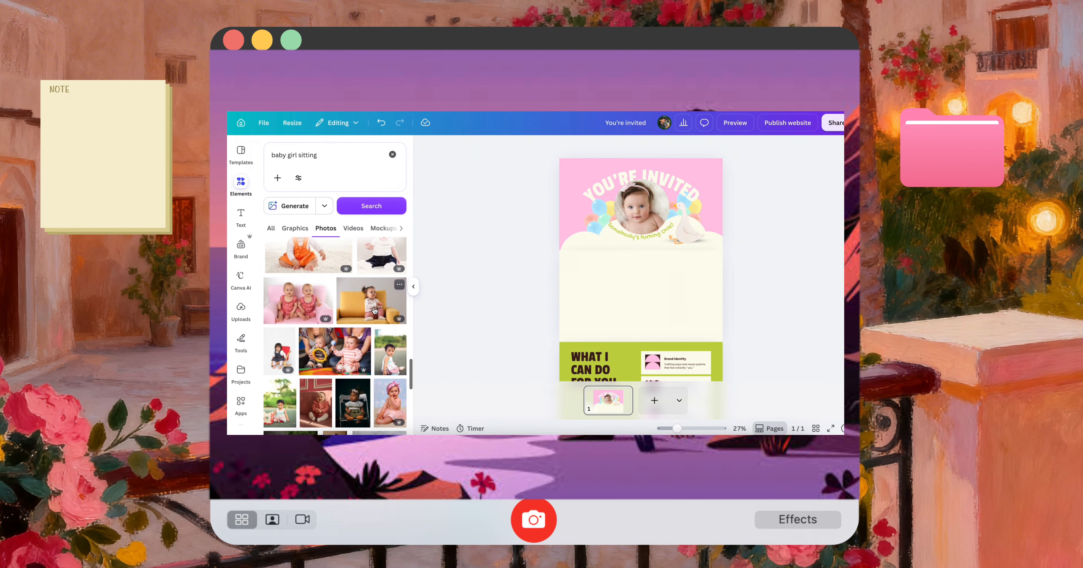
click(391, 408)
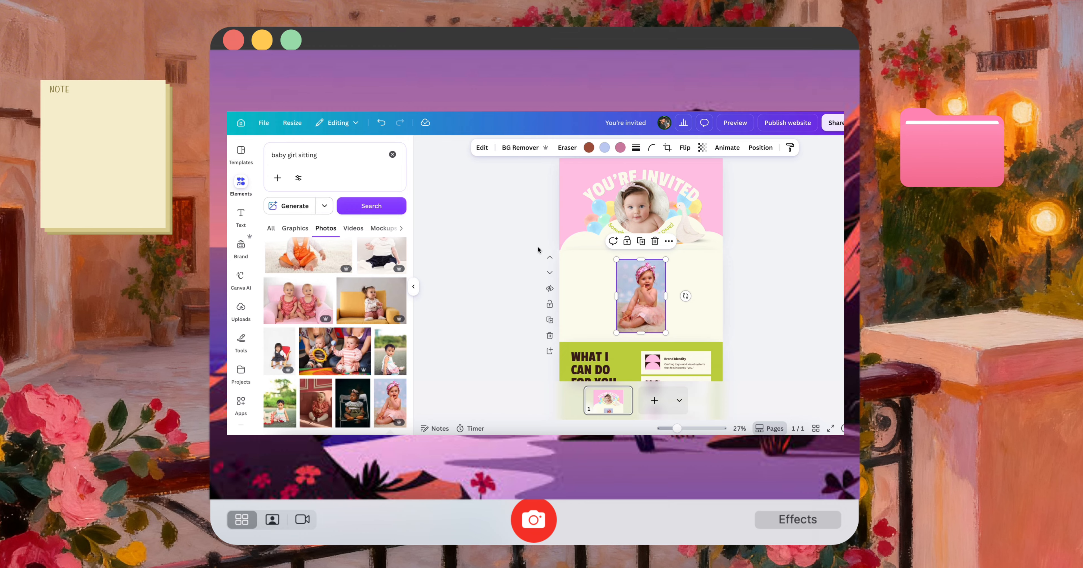
click(531, 149)
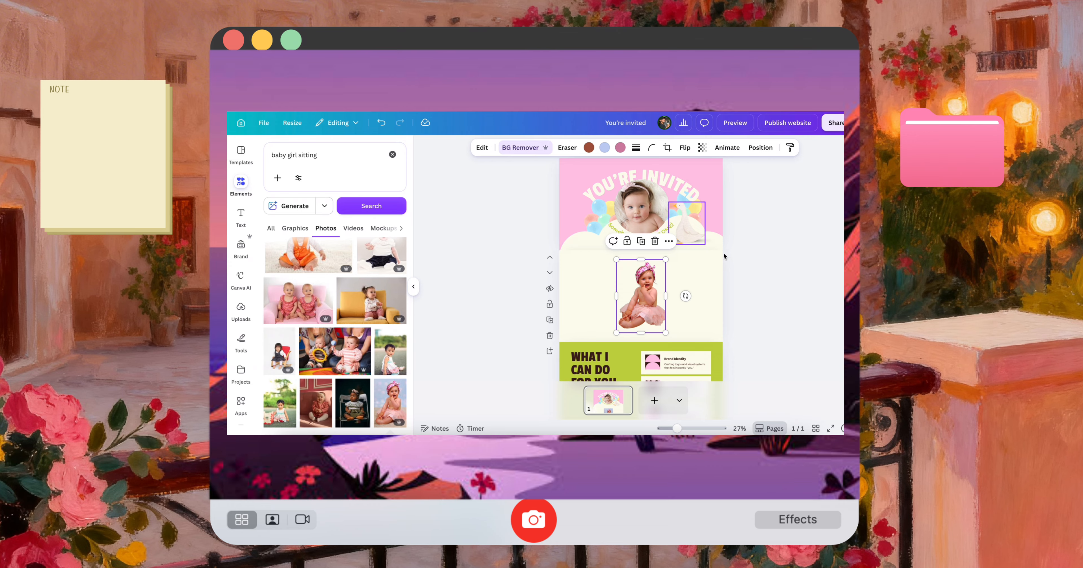
drag(666, 260, 675, 245)
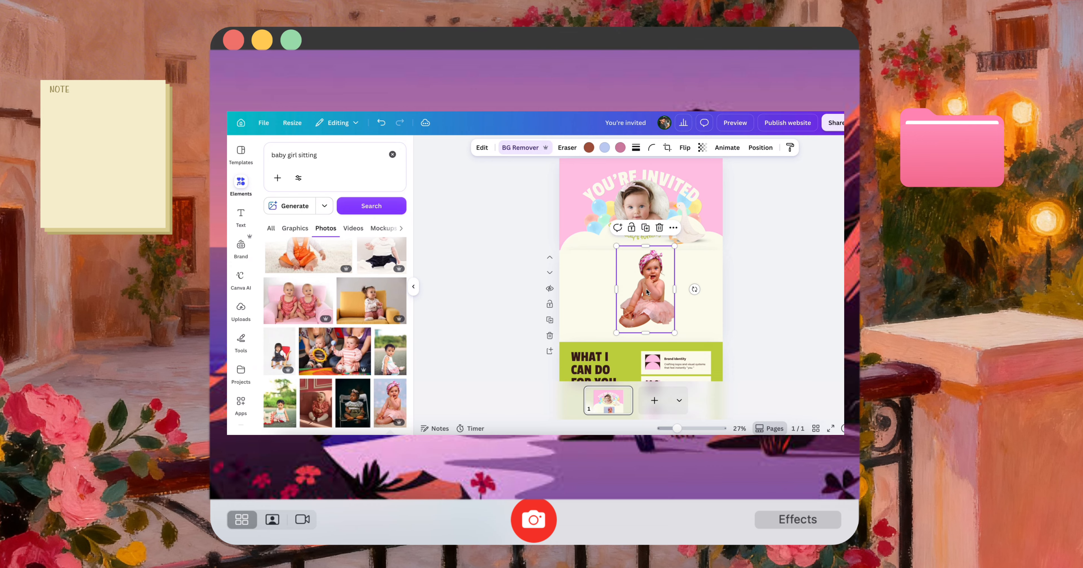
drag(649, 290, 669, 304)
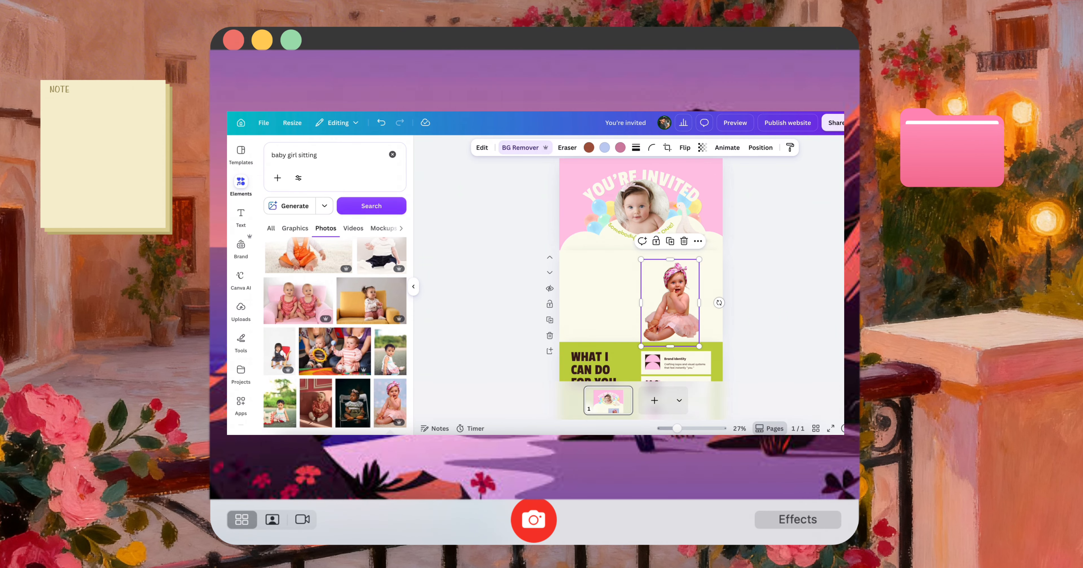
Copy "Join us as we celebrate" from Claude's Option 2 and paste it into the Canva design beside the sitting baby
click(691, 439)
scroll(522, 321, down, 1)
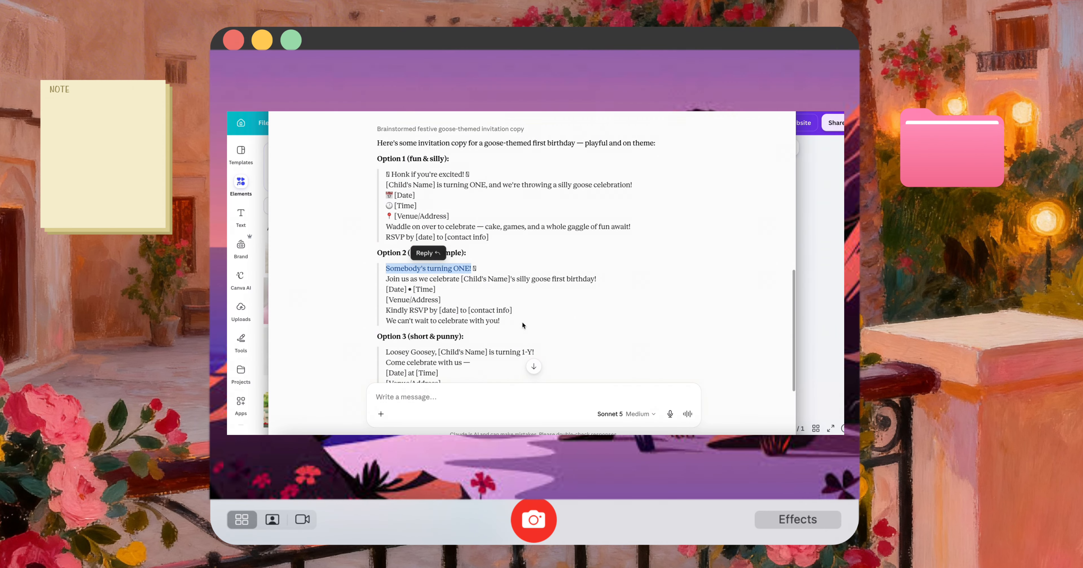
drag(386, 279, 461, 279)
key(super+c)
click(804, 318)
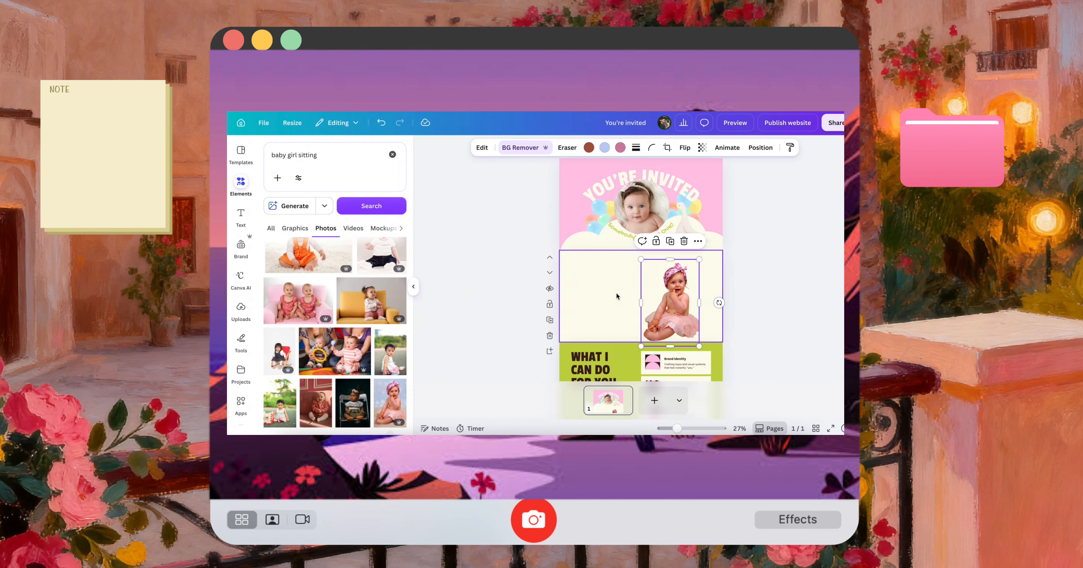
key(super+v)
drag(626, 295, 560, 288)
Format the "Join us as we celebrate" text in League Spartan, the coral red from the Website Color Palette and uppercase
click(570, 148)
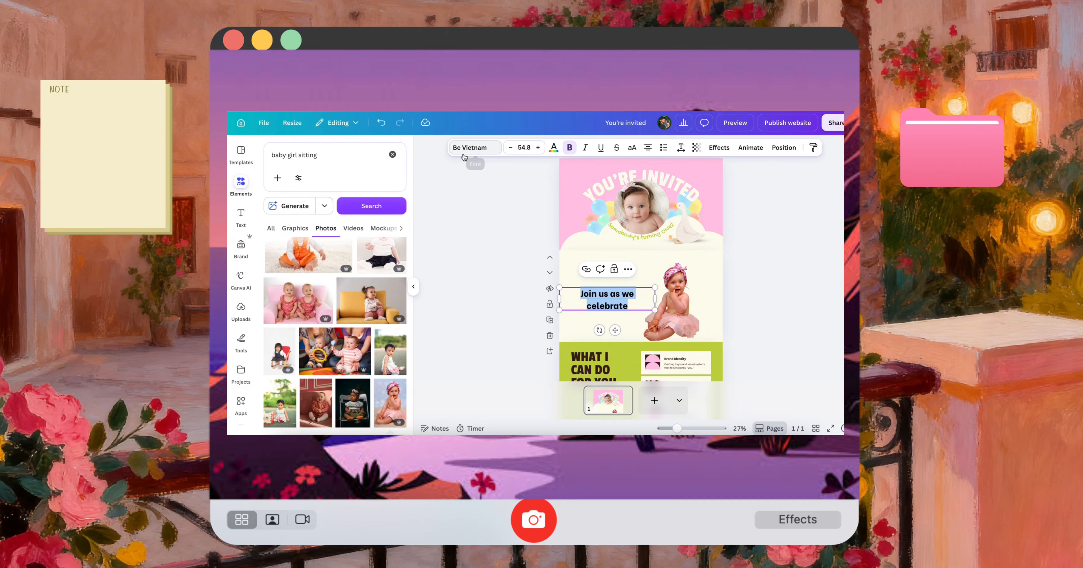
click(474, 147)
click(311, 248)
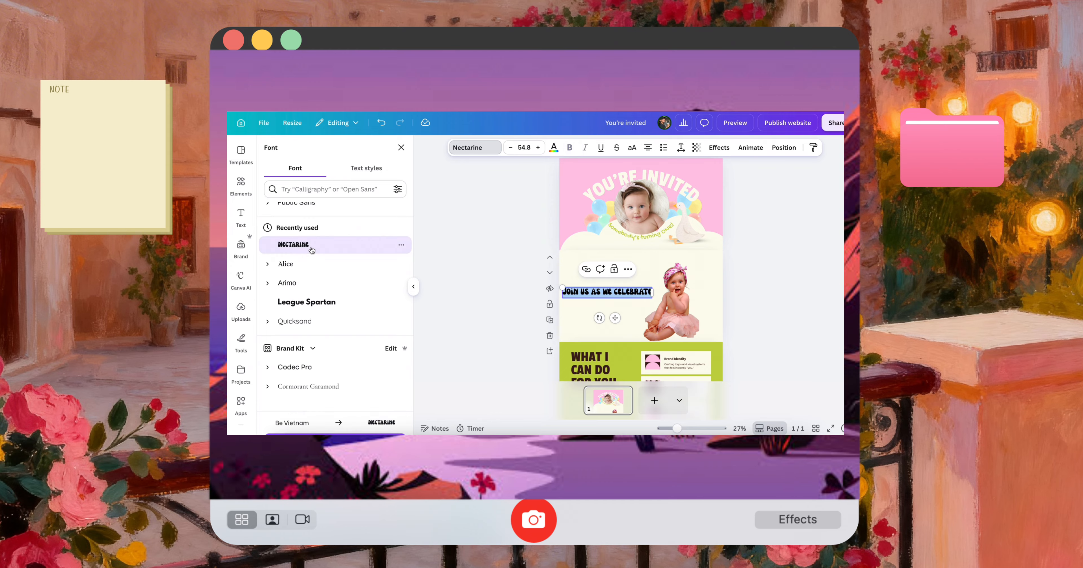
click(308, 303)
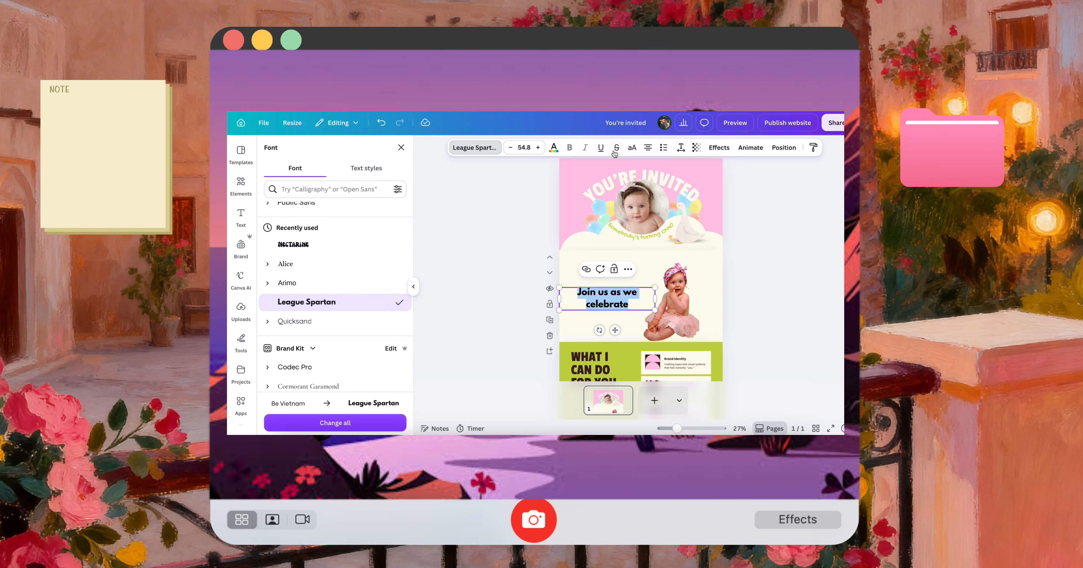
click(554, 147)
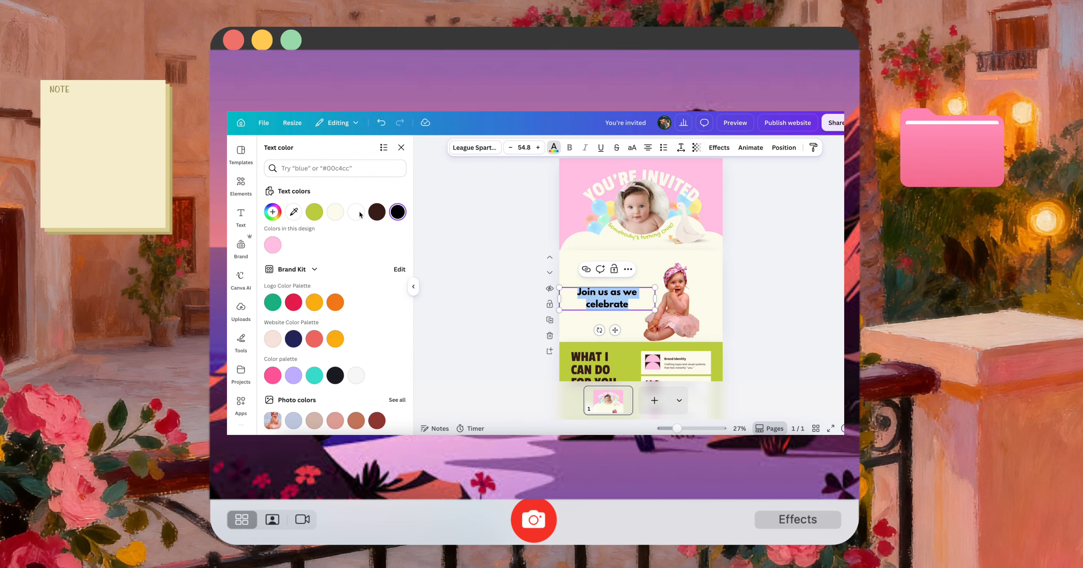
click(314, 339)
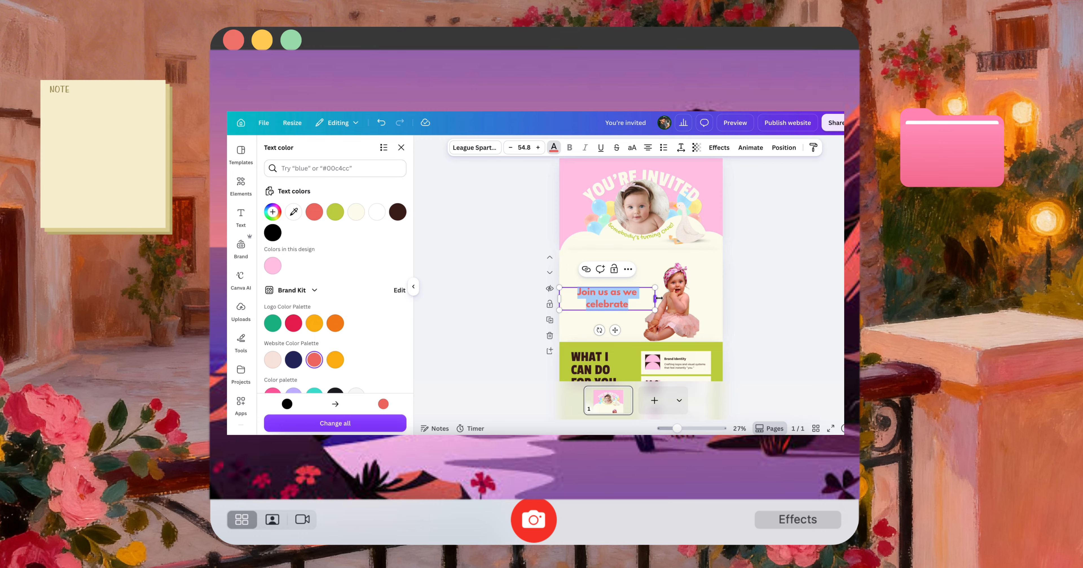
click(632, 147)
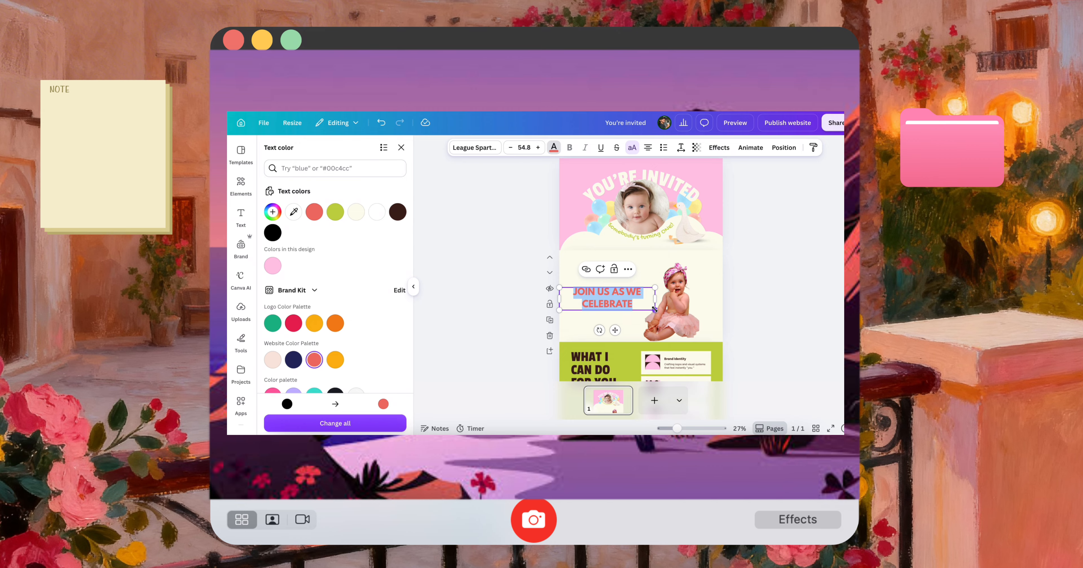
Shrink the "Join us as we celebrate" text to size 46.8 and move it up to the section's upper part
drag(654, 309, 621, 275)
click(750, 305)
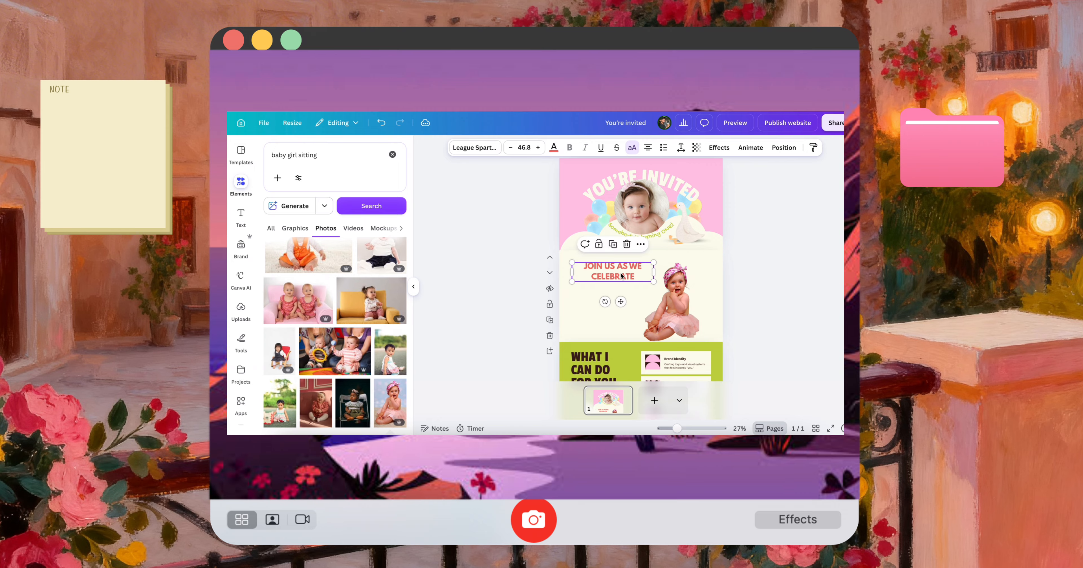
click(753, 284)
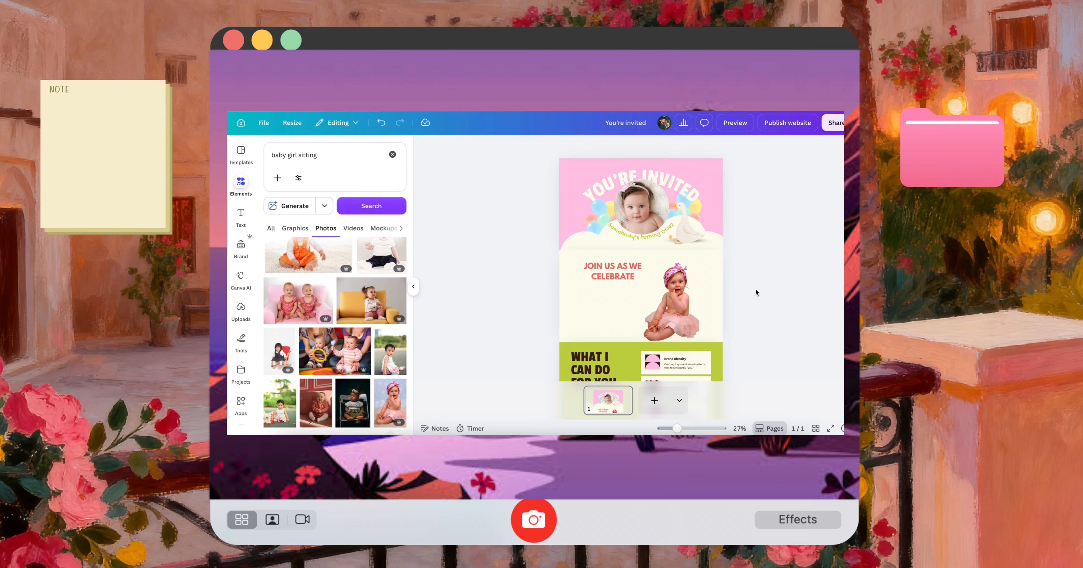
Search the elements library for "toys" and limit the results to graphics
double_click(314, 154)
text(plan)
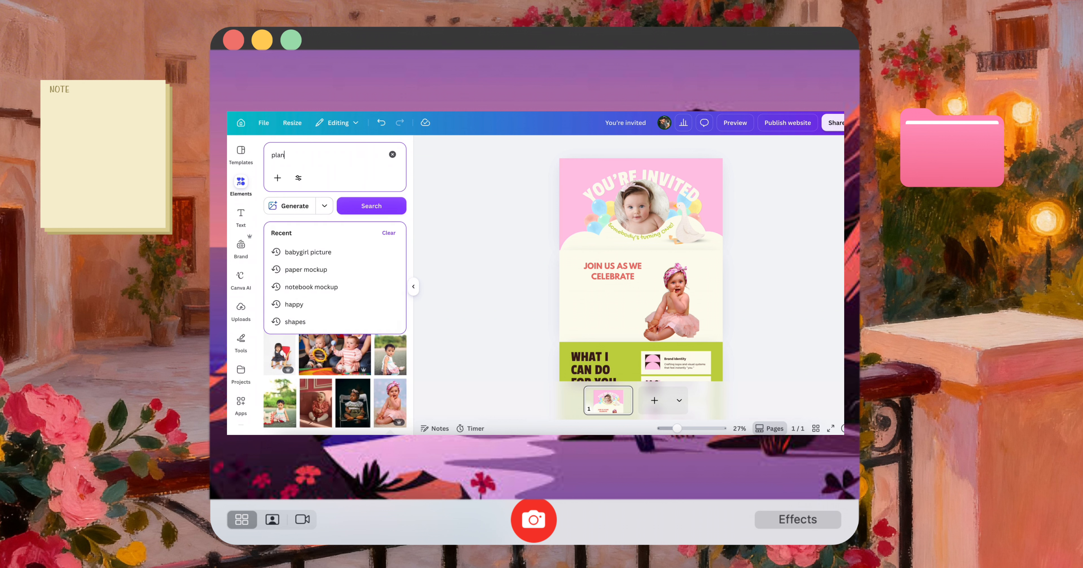
key(BackSpace)
key(BackSpace)
key(BackSpace)
key(BackSpace)
text(toys)
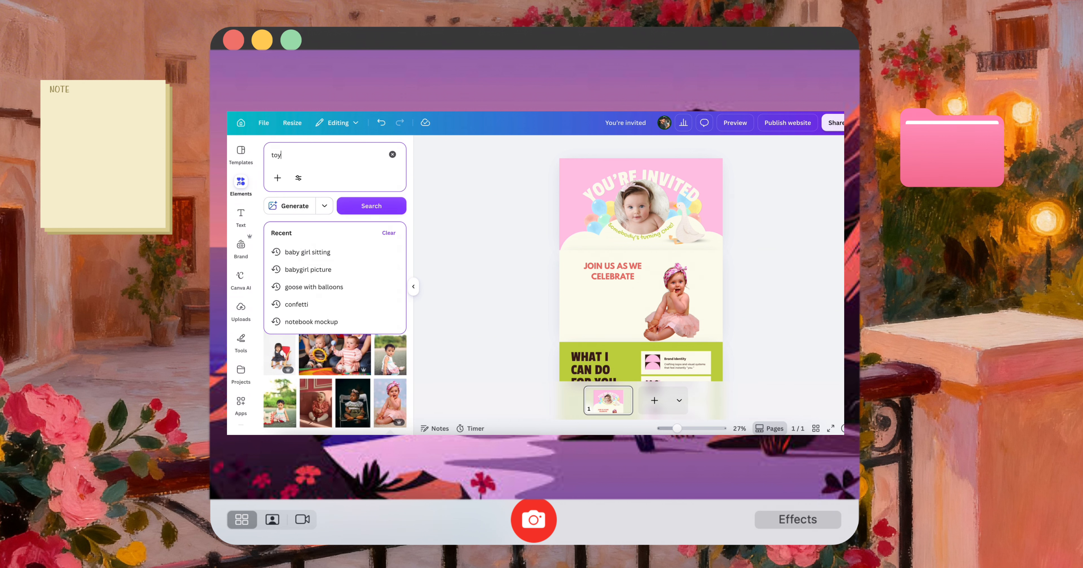
key(Return)
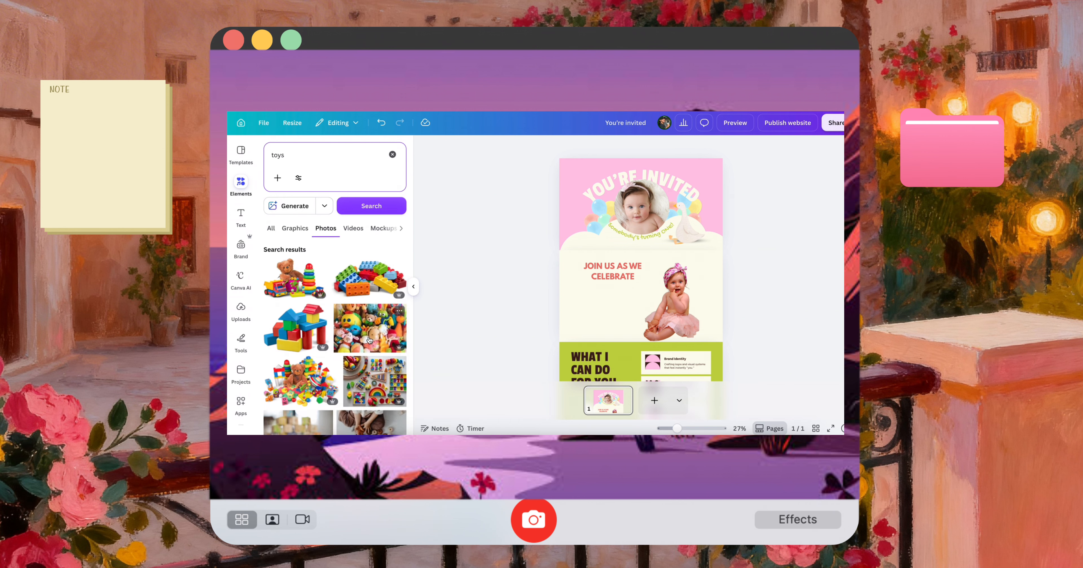
scroll(370, 340, down, 5)
click(294, 229)
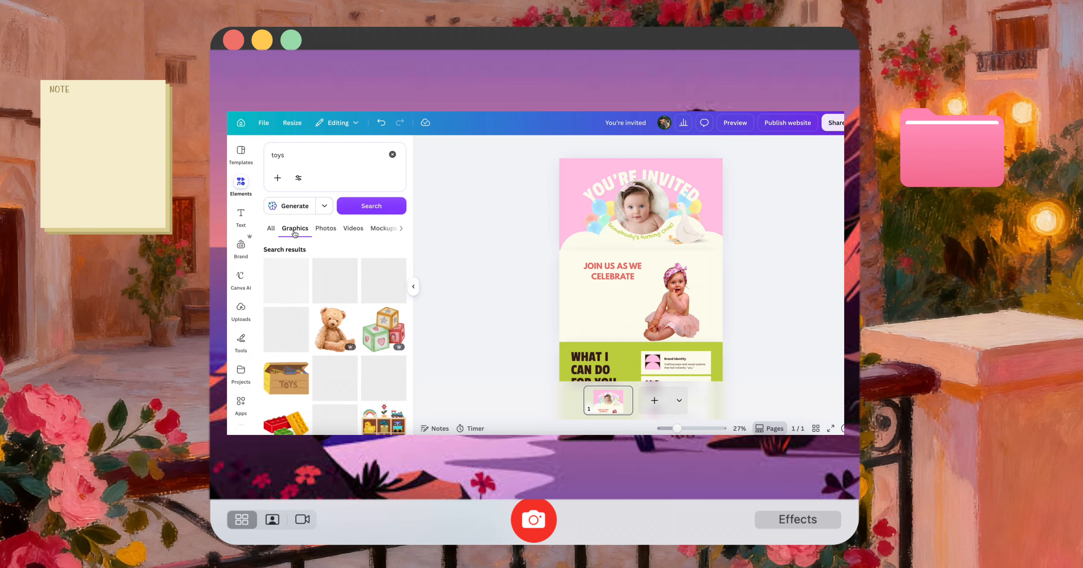
Add the stacked toy blocks graphic, shrink it and place it just right of the sitting baby
scroll(387, 337, down, 1)
click(387, 334)
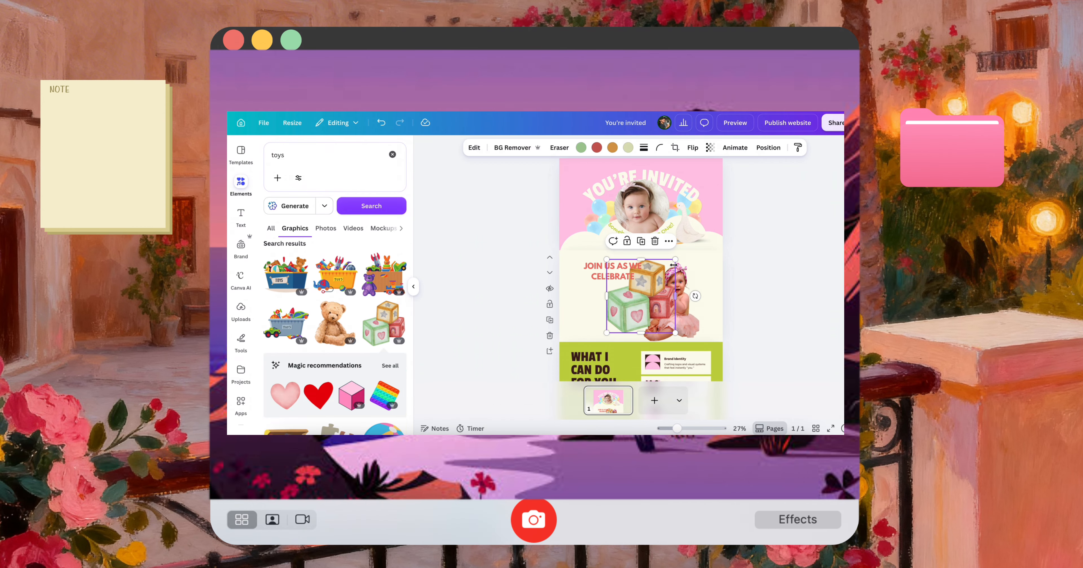
drag(674, 264, 713, 304)
drag(670, 329, 665, 329)
Add the toy shelf graphic, place it partly off the section's left edge and nudge the heading text slightly right
scroll(318, 381, down, 4)
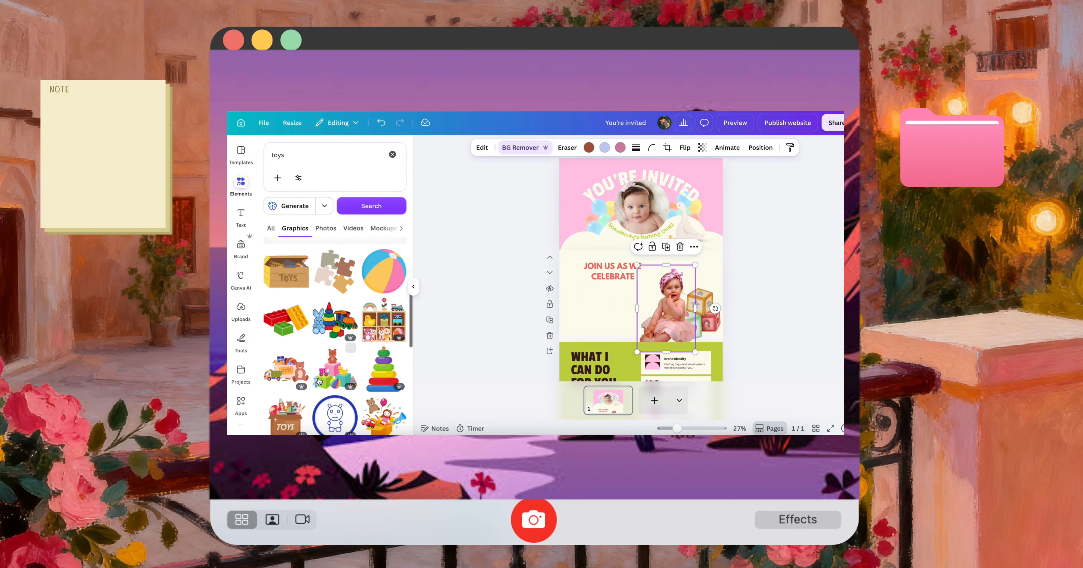
scroll(319, 381, down, 3)
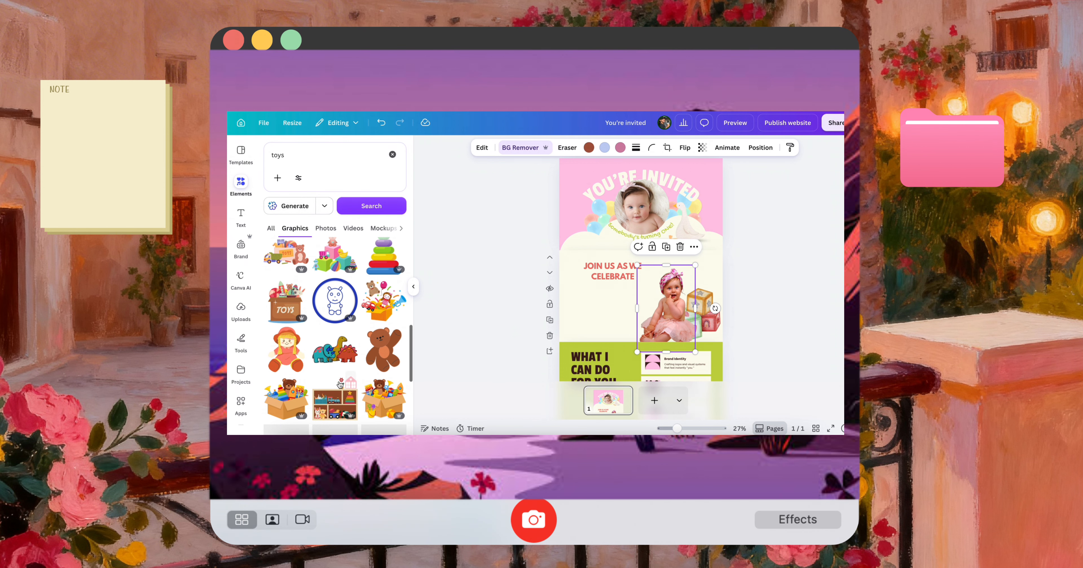
scroll(340, 385, down, 3)
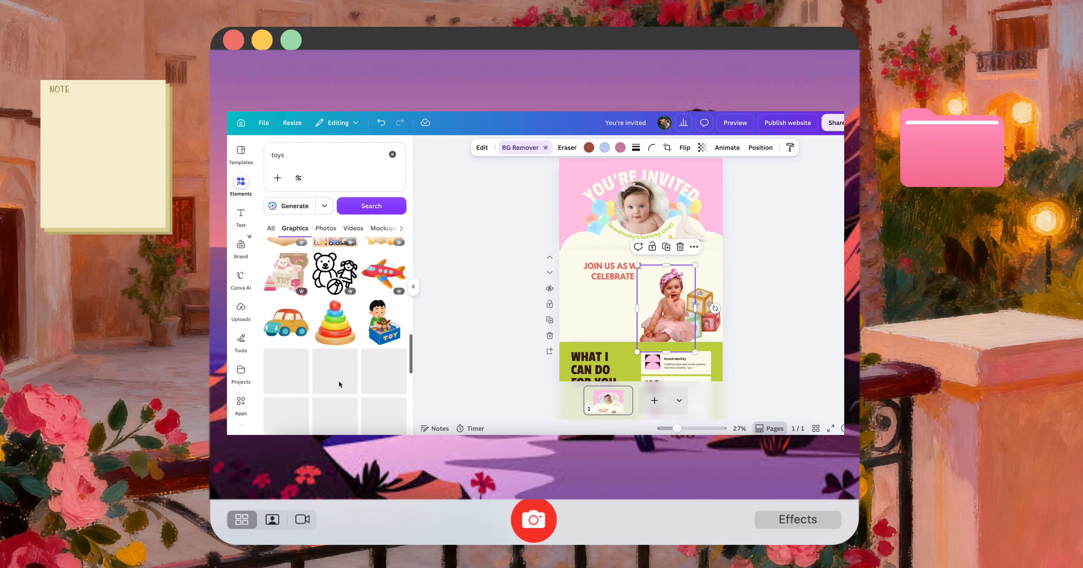
scroll(340, 385, down, 3)
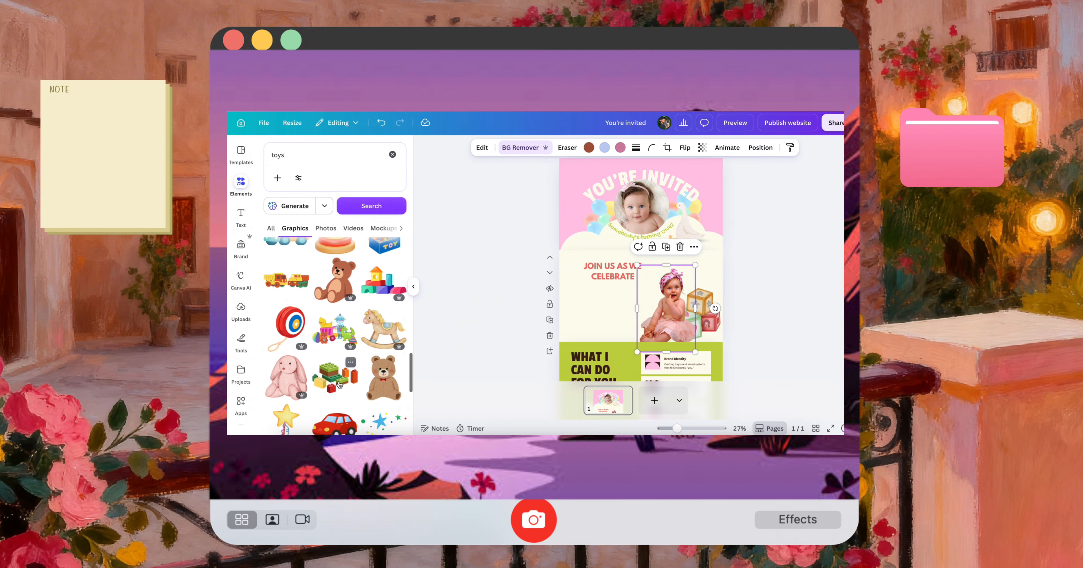
scroll(340, 385, down, 1)
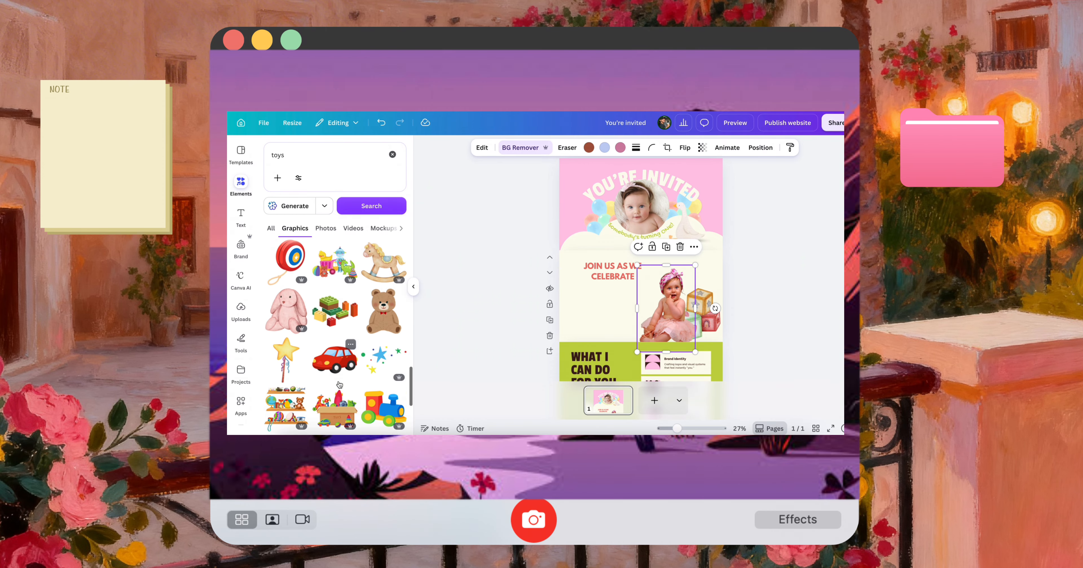
click(301, 380)
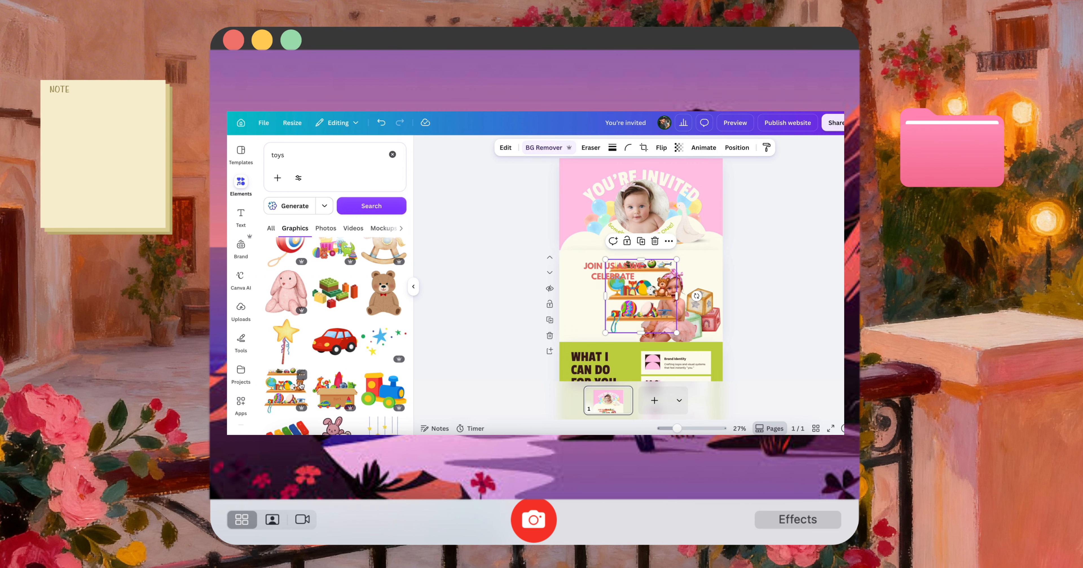
drag(656, 302, 561, 311)
click(770, 273)
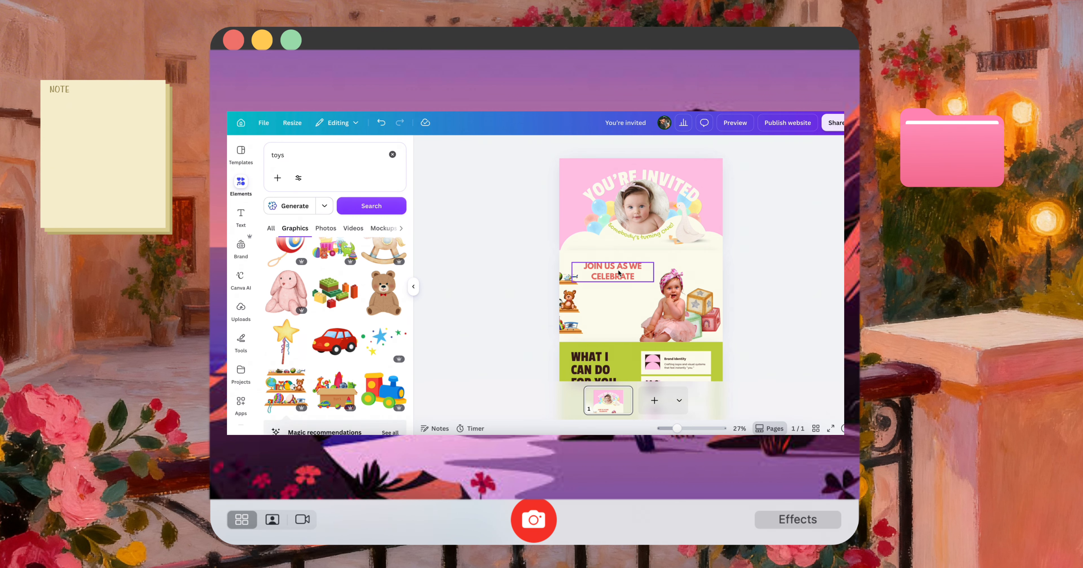
drag(618, 272, 622, 272)
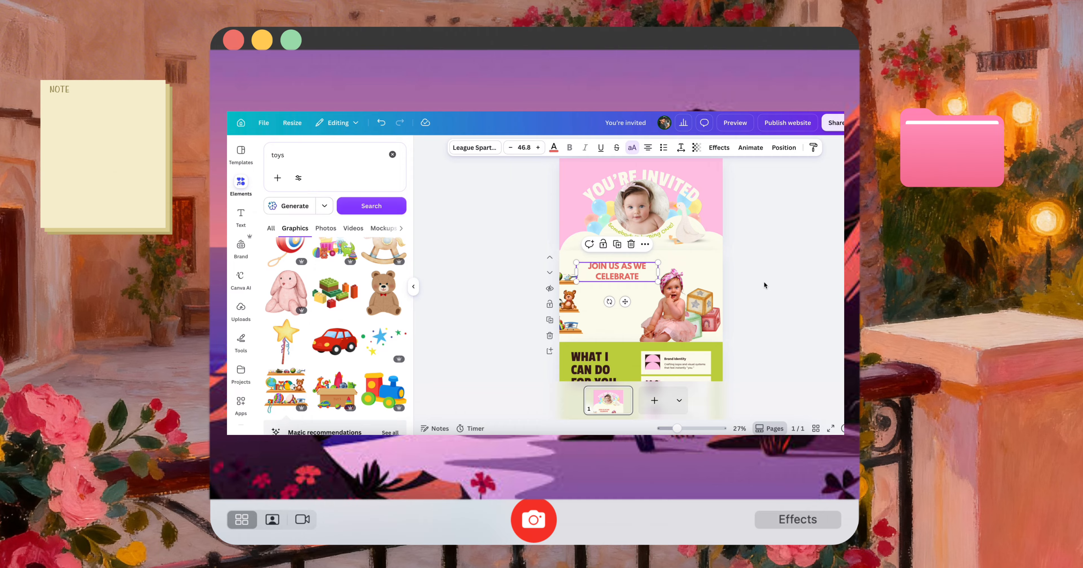
Copy "s silly goose first birthday" from Claude's Option 2 and paste it into the design below the heading, wrapped over two lines
key(super+Tab)
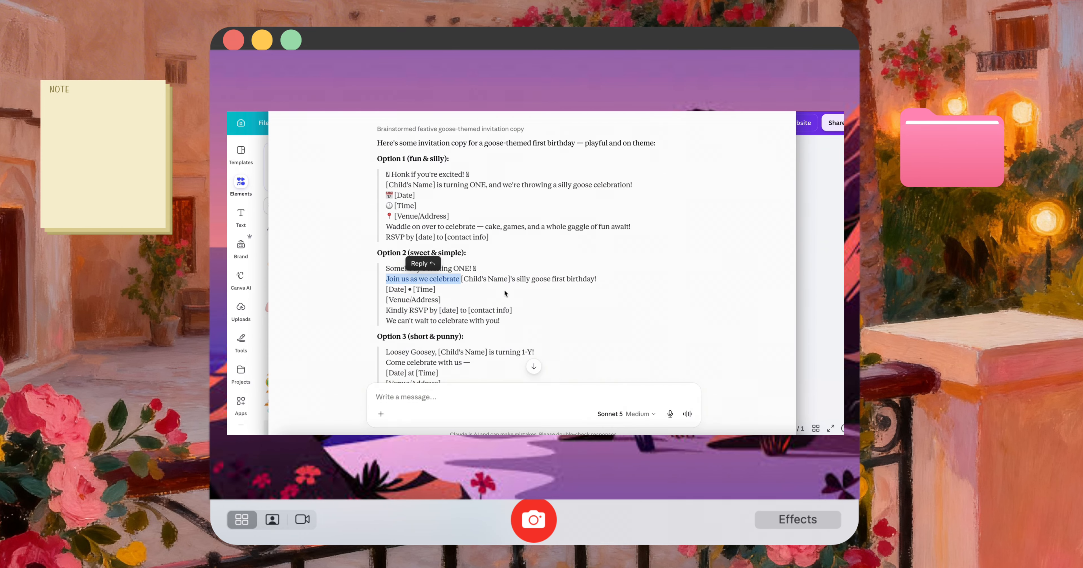
drag(511, 279, 574, 278)
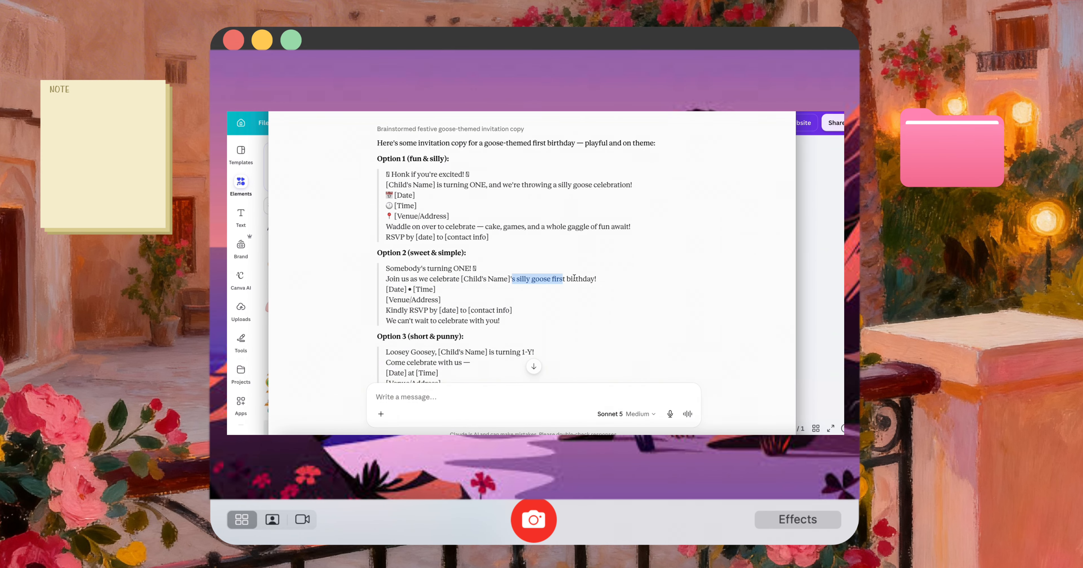
key(super+c)
key(super+Tab)
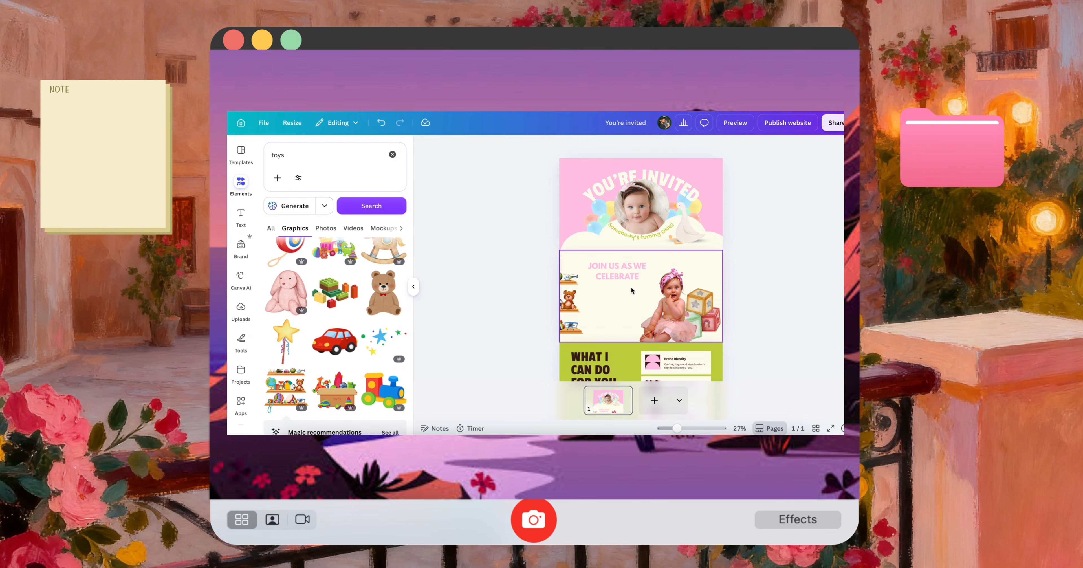
key(super+v)
drag(656, 296, 637, 335)
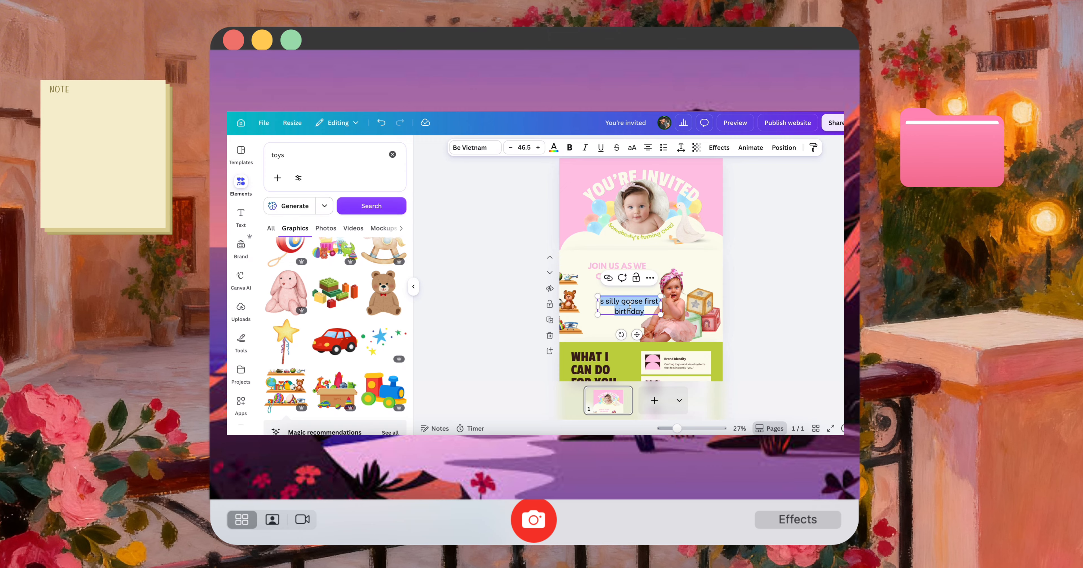
Remove the stray leading "s" so the text reads "silly goose first birthday" and move it lower below the heading
scroll(661, 286, up, 3)
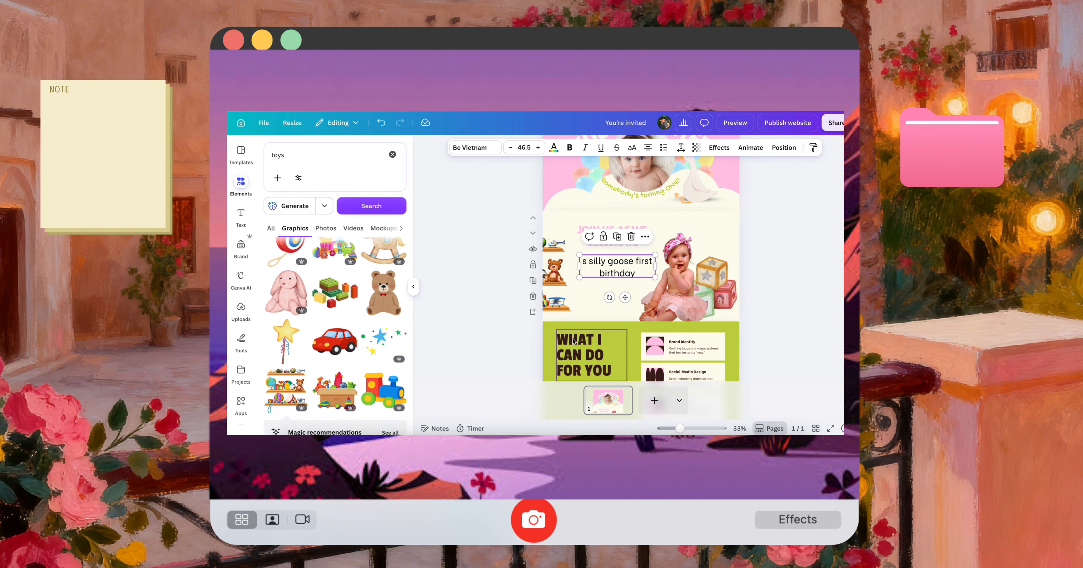
key(Escape)
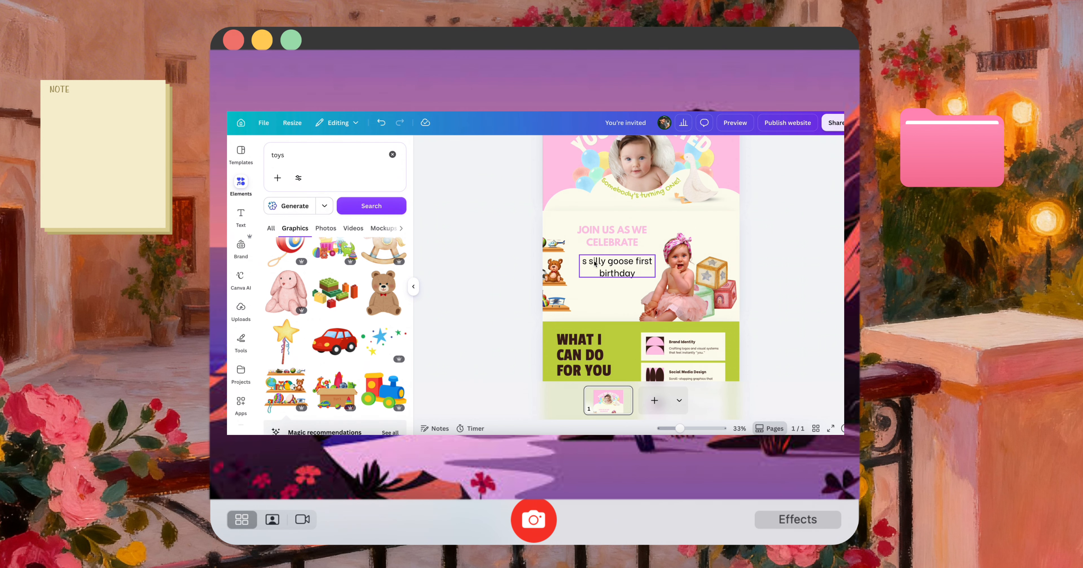
click(589, 262)
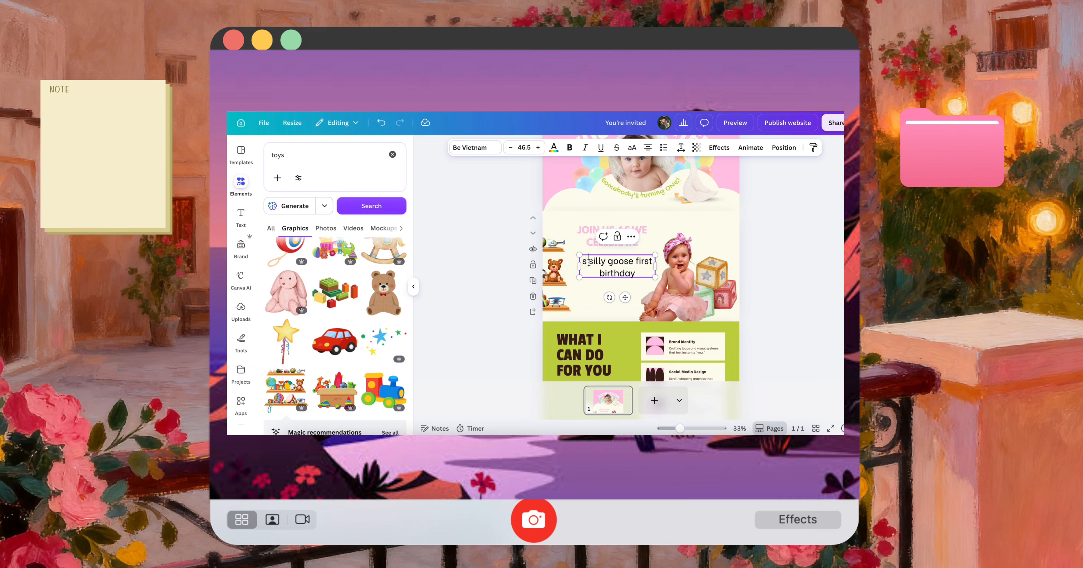
key(BackSpace)
click(795, 291)
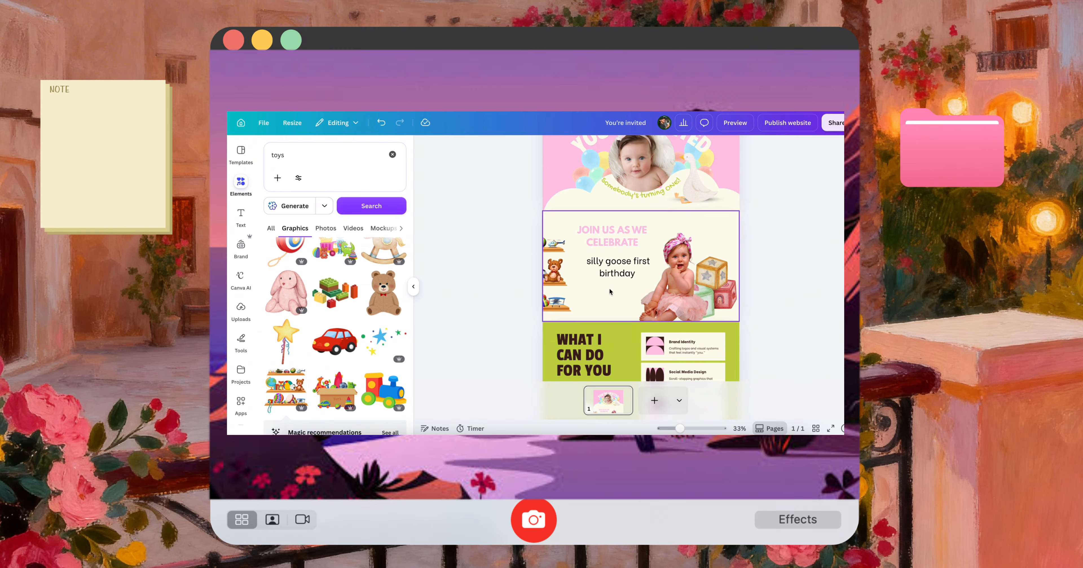
drag(616, 269, 619, 294)
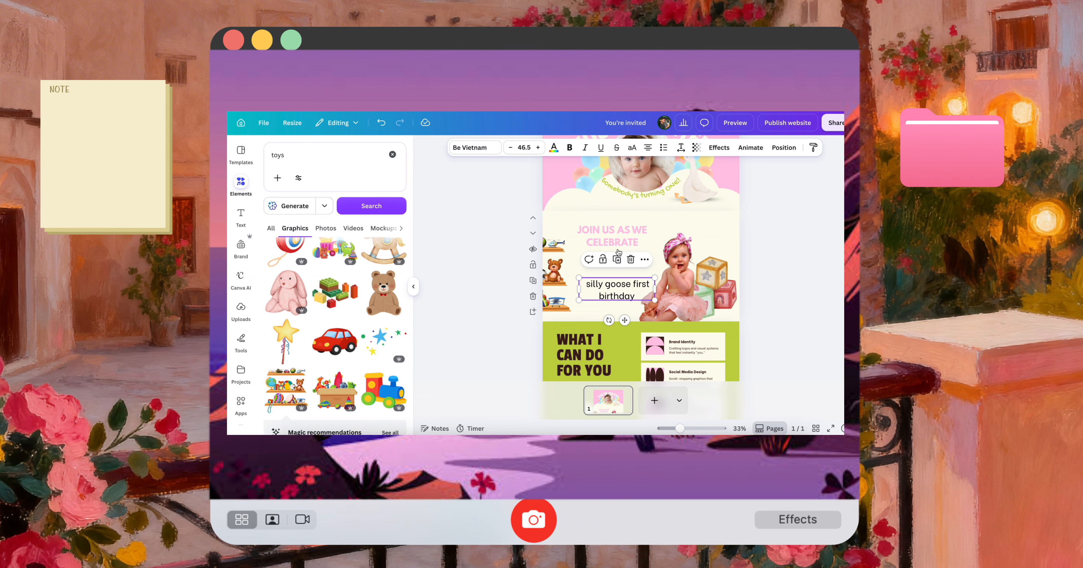
Duplicate the heading text between the two text blocks and replace its wording with the child's name in possessive form
click(619, 239)
alt+drag(619, 239, 618, 260)
double_click(619, 258)
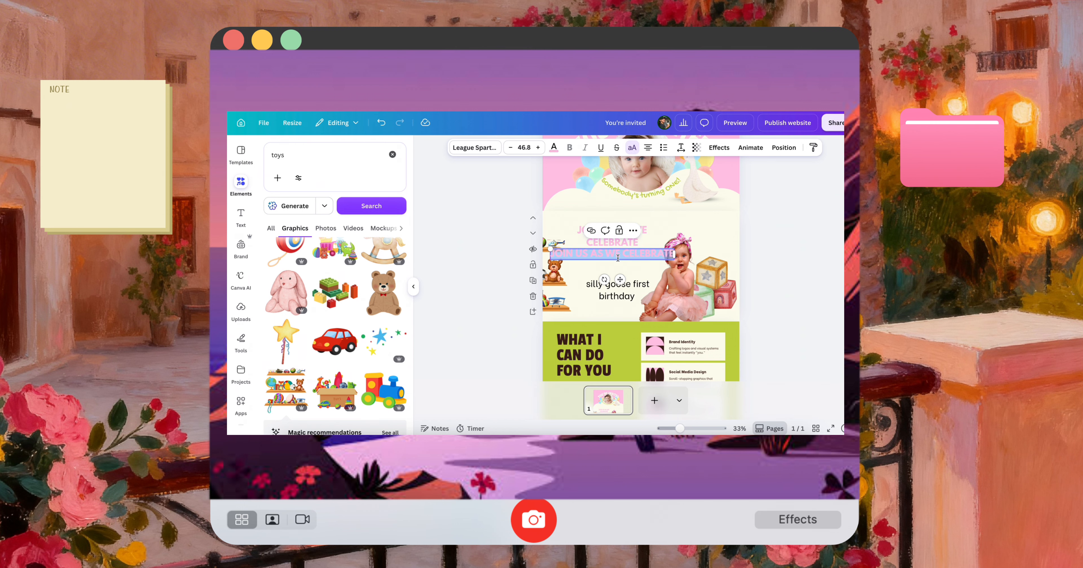
text(ALICIA'S)
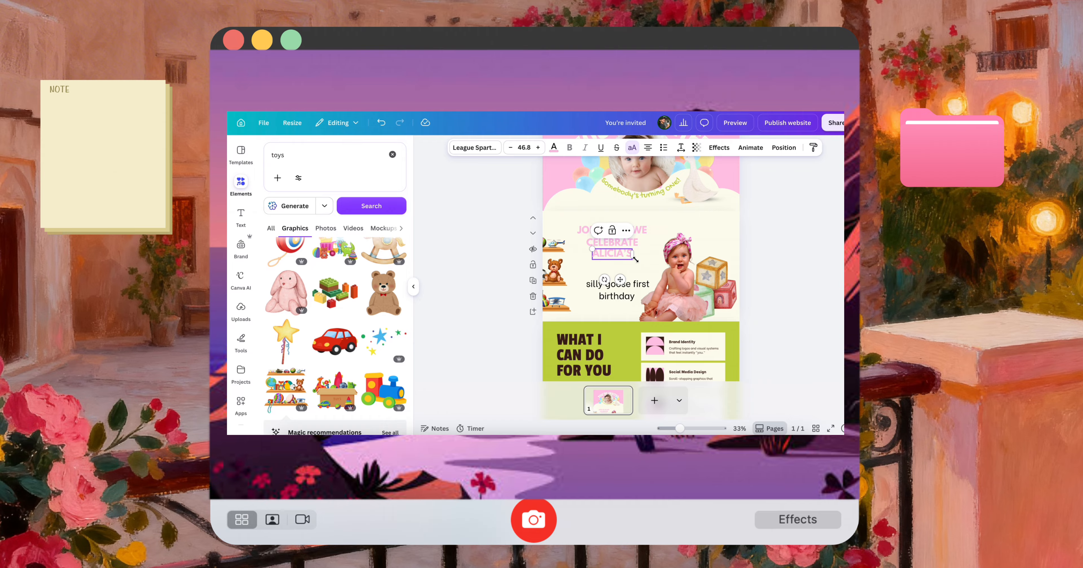
Colour the child's name dark brown after trying lime green, and move it slightly right under the heading
double_click(621, 253)
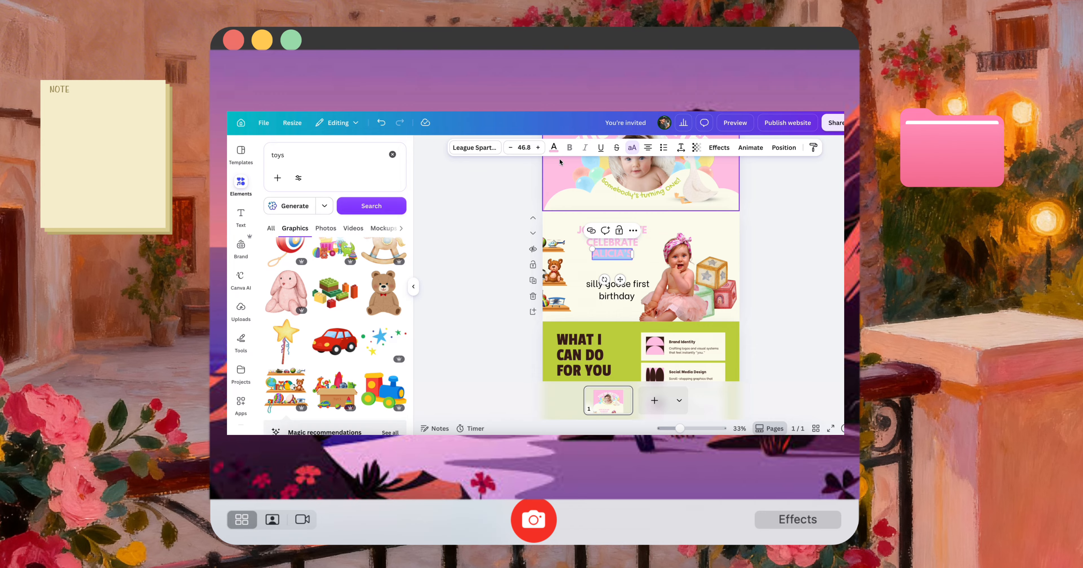
click(554, 147)
click(335, 212)
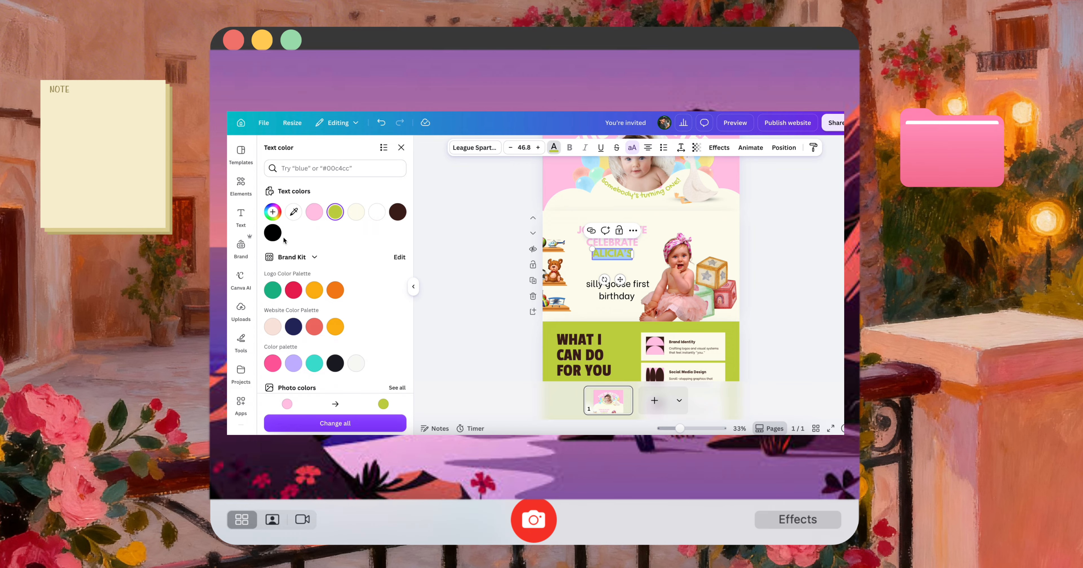
click(397, 212)
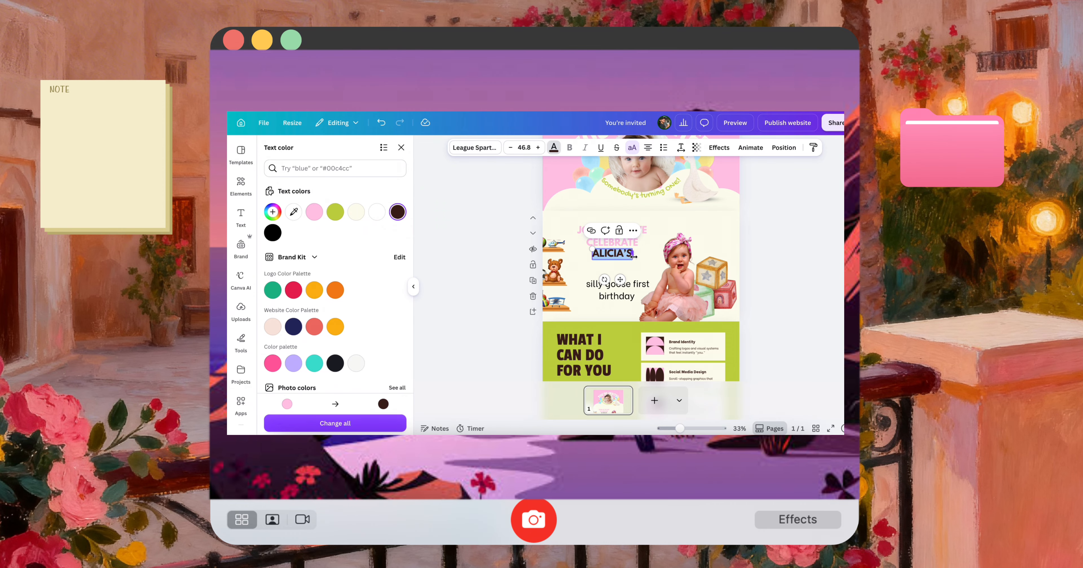
drag(634, 259, 648, 255)
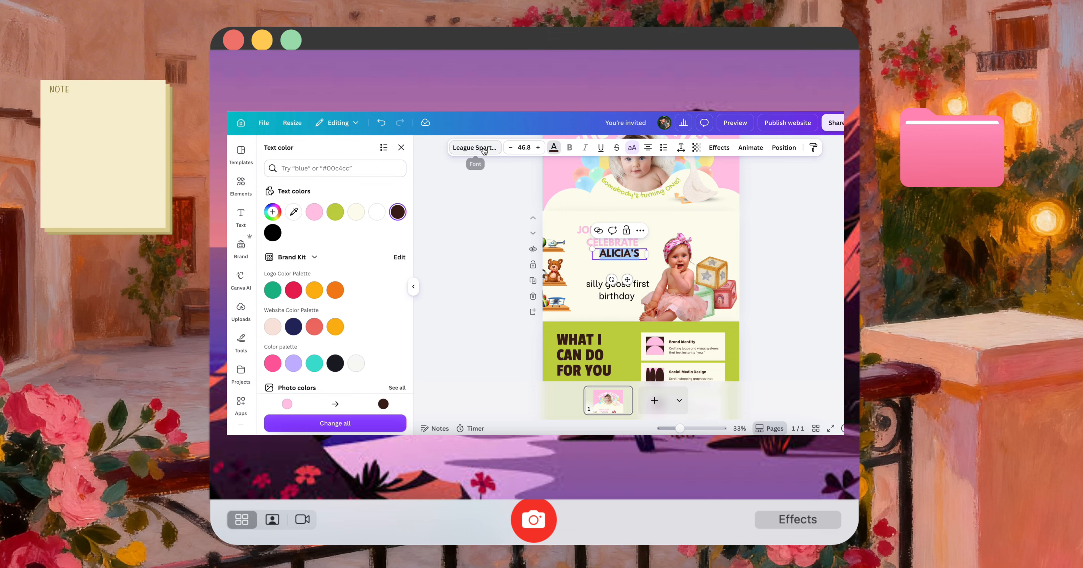
Try the Brittany font on the child's name and undo the change
click(475, 148)
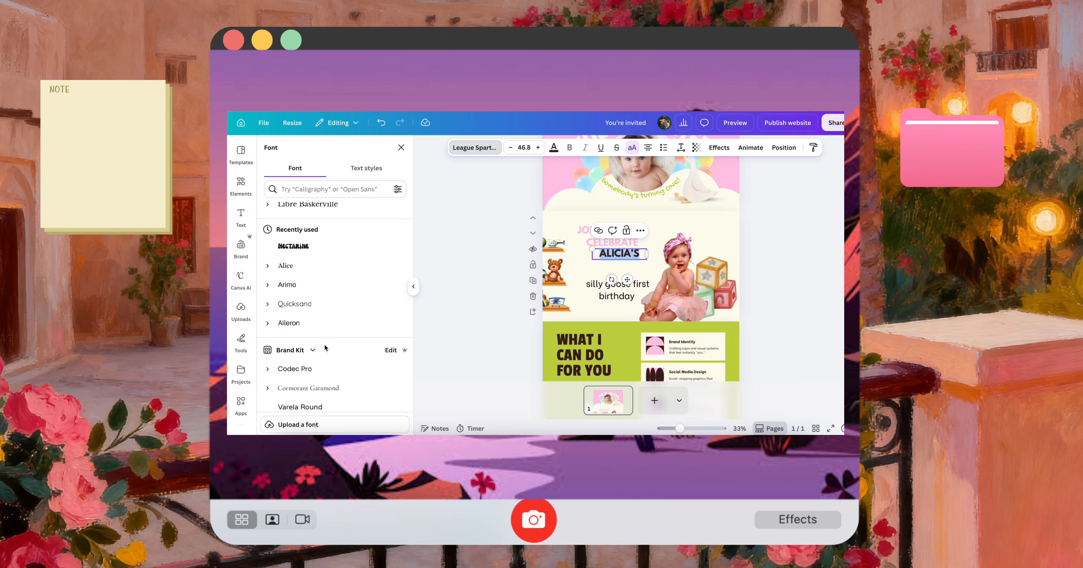
scroll(325, 345, down, 3)
scroll(324, 344, down, 3)
click(324, 328)
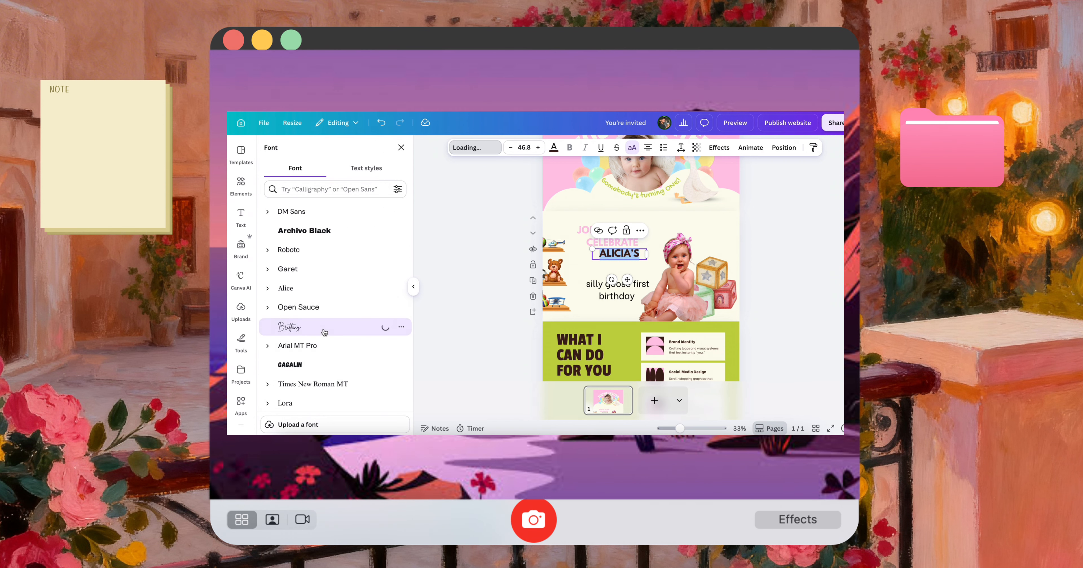
key(super+z)
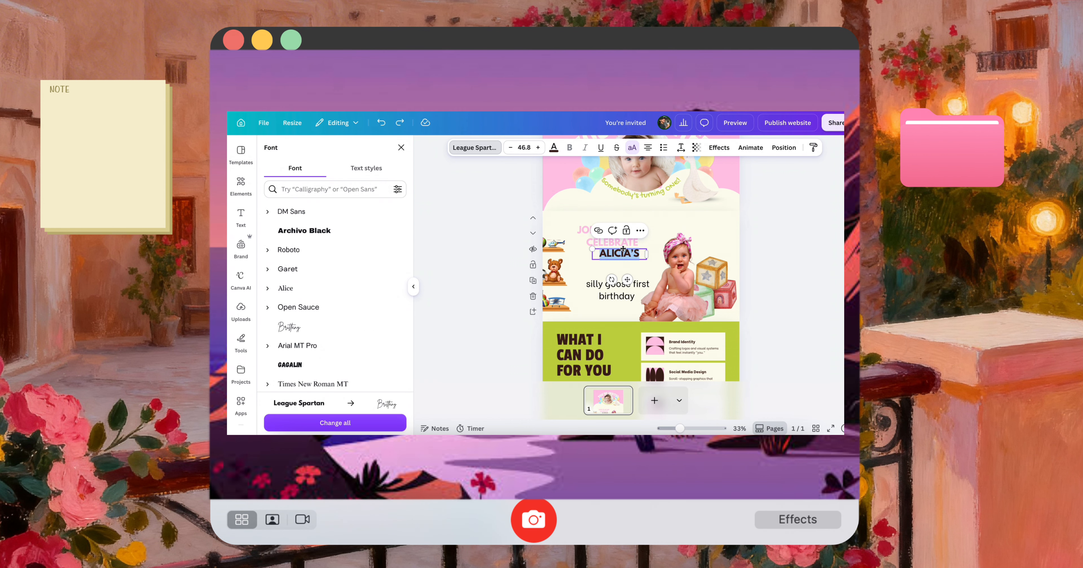
Delete the child's name text from below the heading
click(769, 268)
drag(635, 256, 662, 273)
key(Delete)
Reduce the font size of the "silly goose first birthday" text to 41.5
click(635, 286)
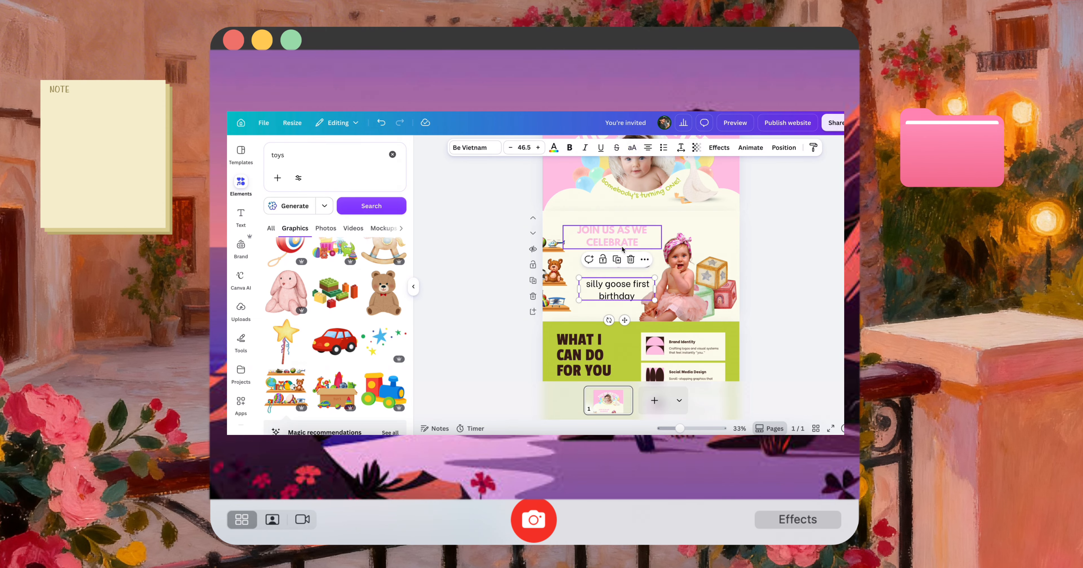
click(510, 147)
click(510, 147)
Reduce the "silly goose first birthday" text to size 28 and place it on one line beneath the child's name
click(511, 147)
click(510, 147)
click(511, 148)
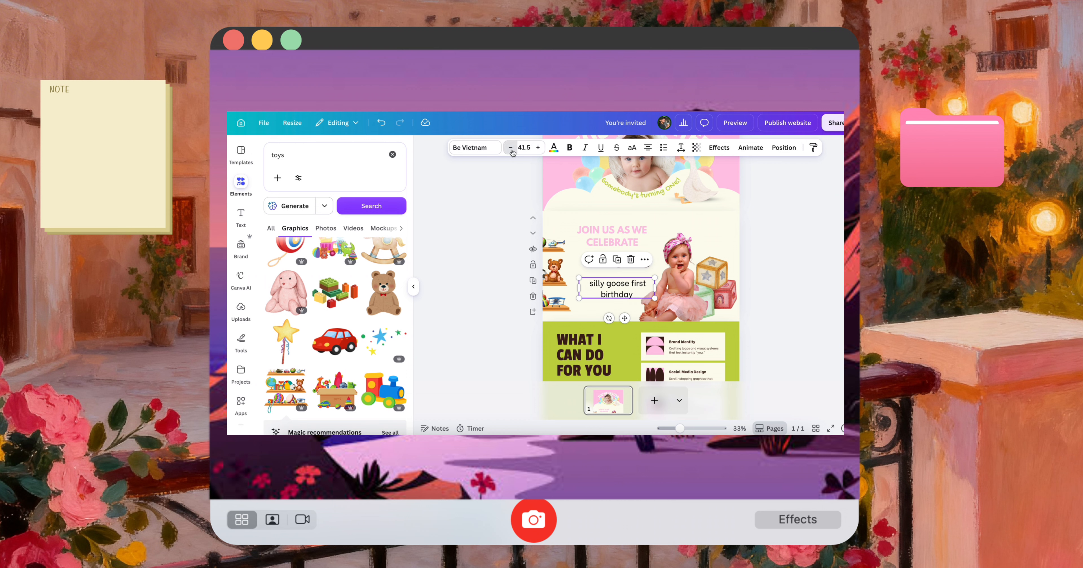
click(511, 148)
click(510, 148)
drag(655, 288, 621, 313)
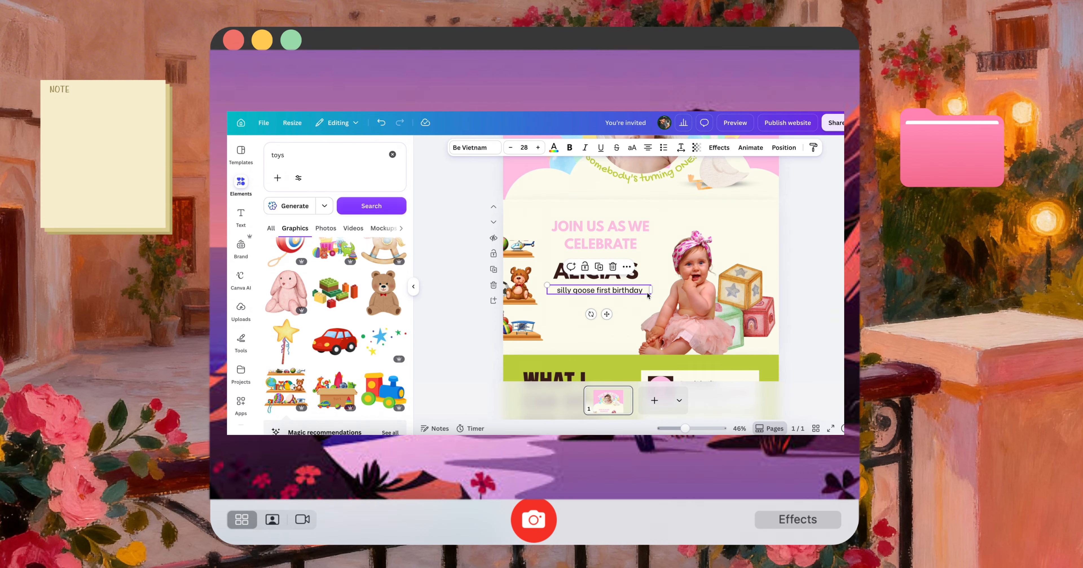
drag(628, 294, 623, 293)
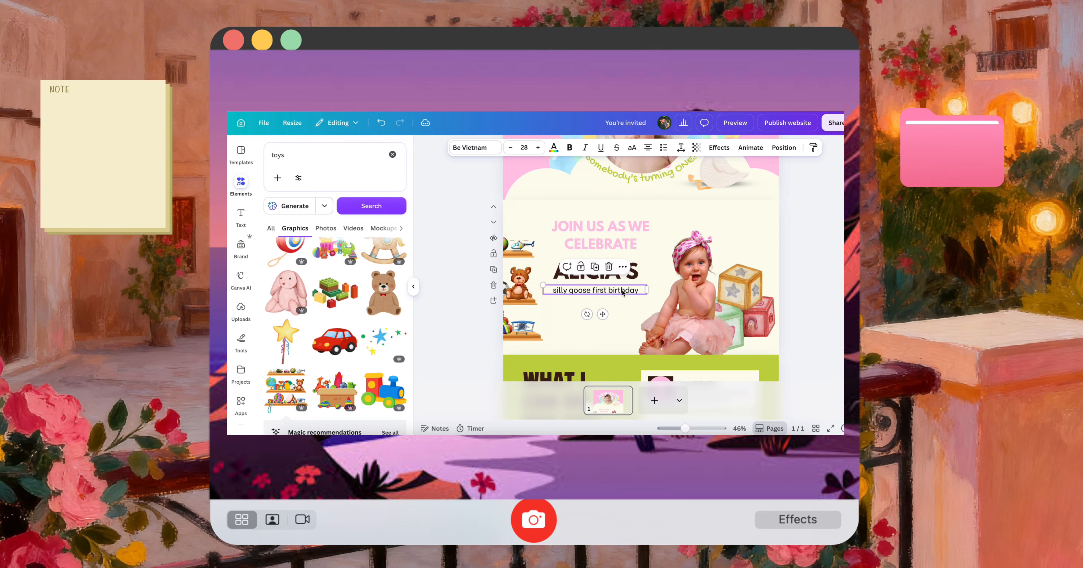
Select the child's name and the "silly goose first birthday" text together and enlarge both slightly
click(640, 268)
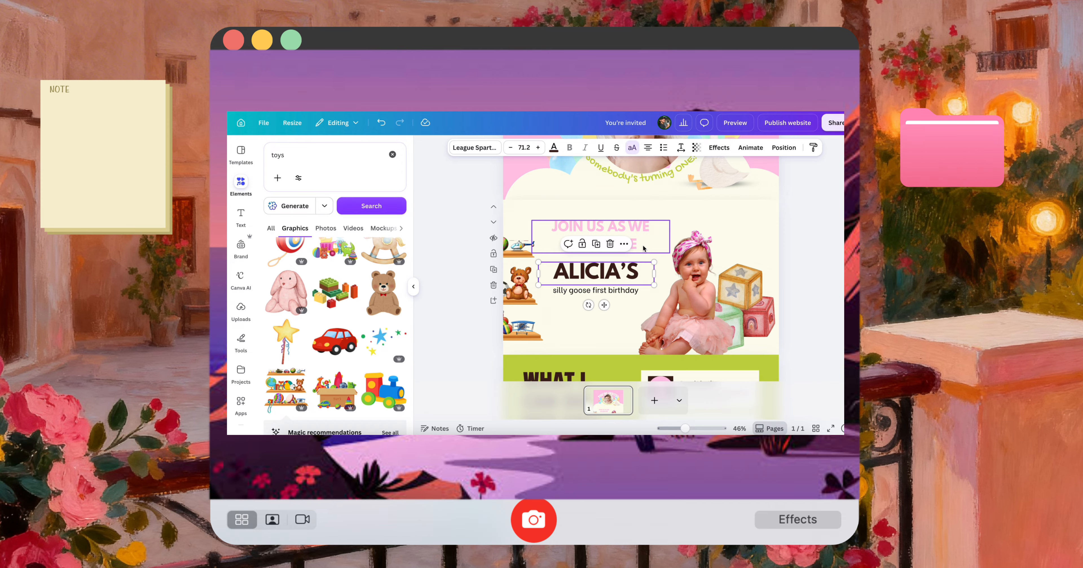
click(643, 247)
click(637, 270)
shift+click(635, 292)
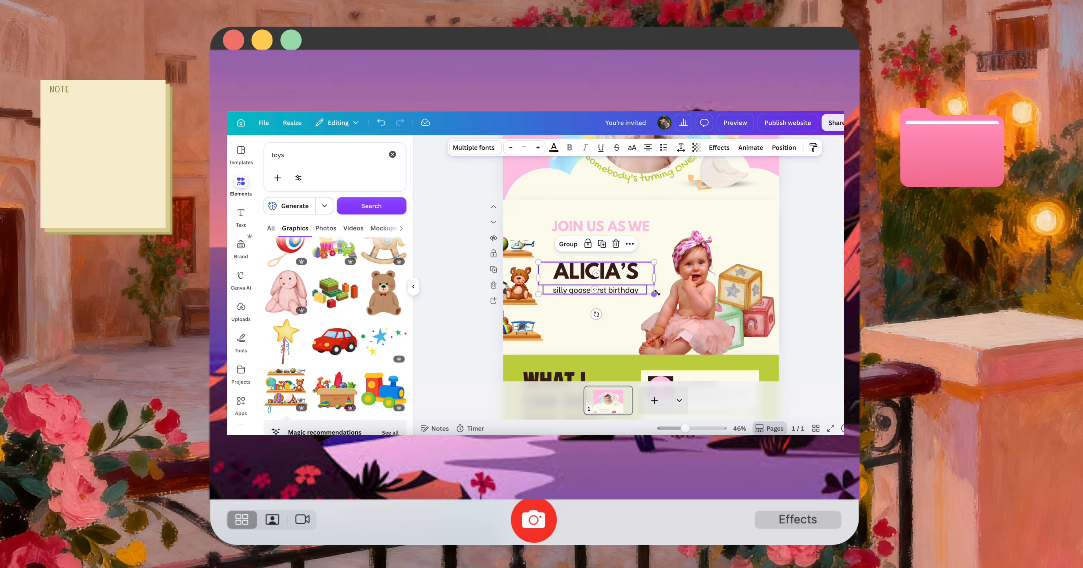
drag(661, 295, 653, 294)
click(684, 299)
Search the graphics for "goose" and add the goose with the blue-green bow to the "Join us as we celebrate" section
click(301, 156)
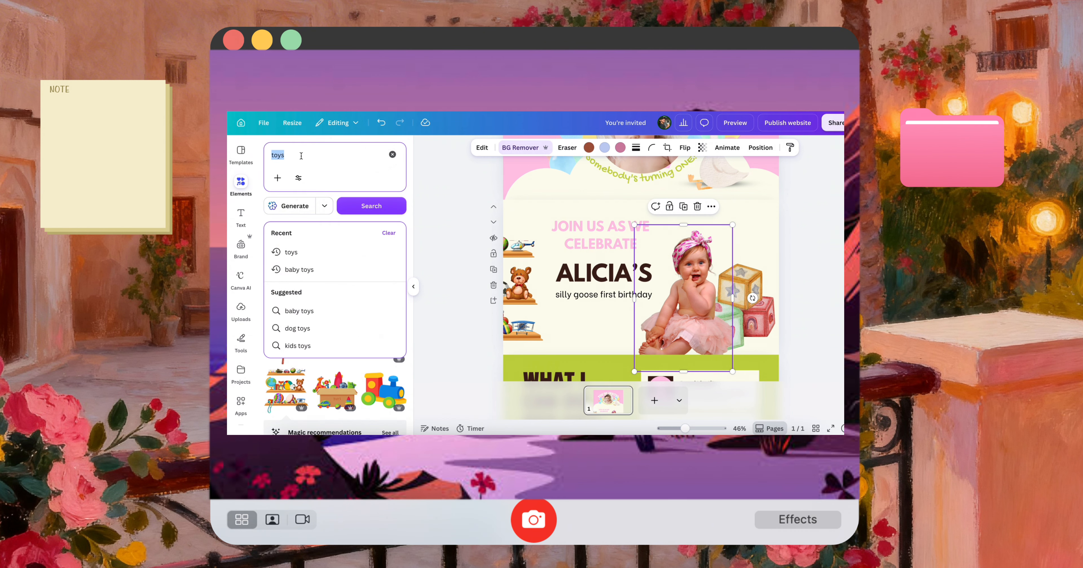
key(BackSpace)
key(BackSpace)
key(BackSpace)
key(BackSpace)
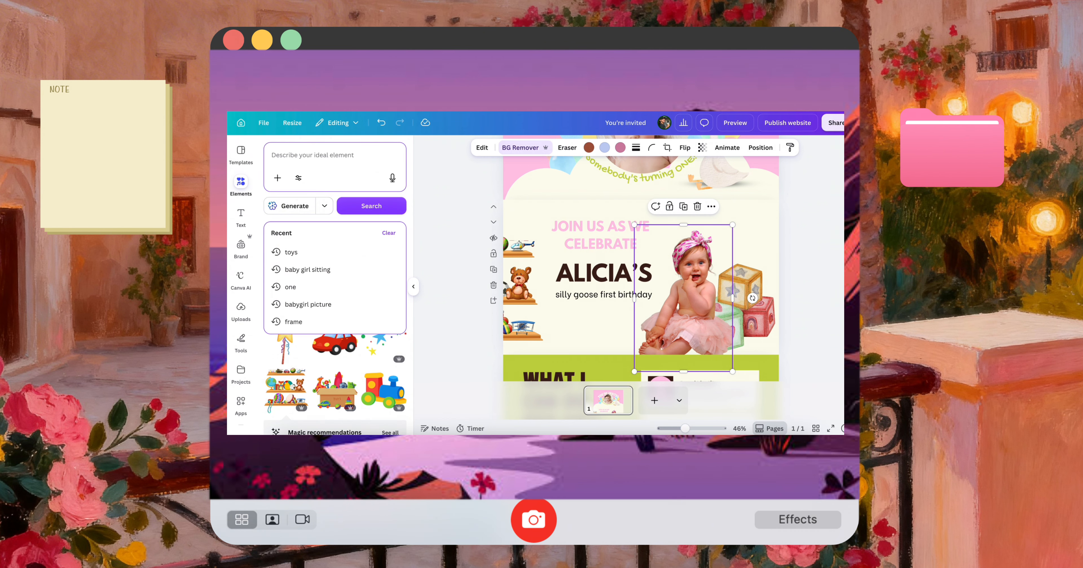
text(goose)
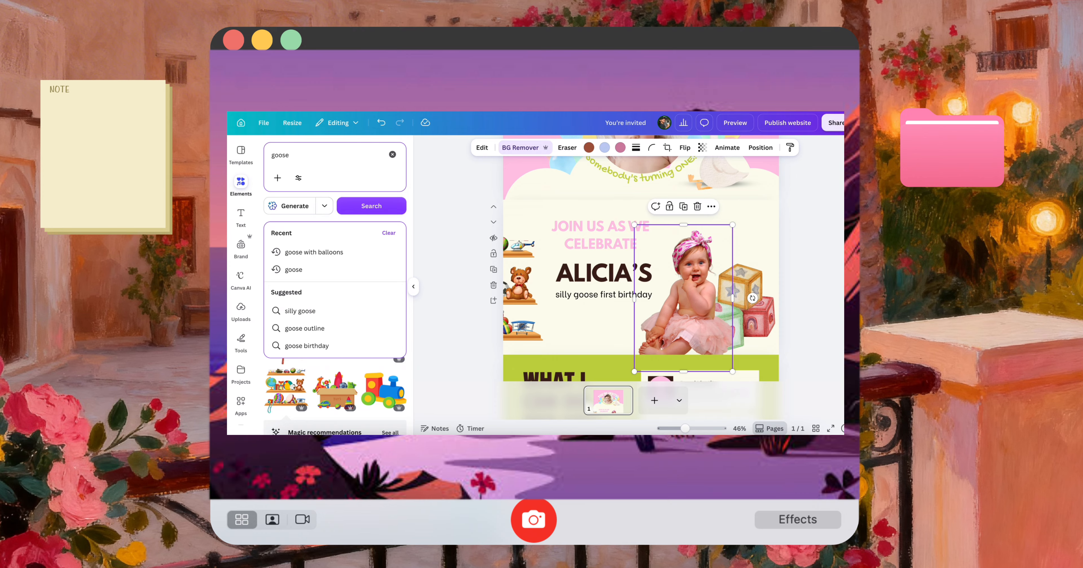
key(Return)
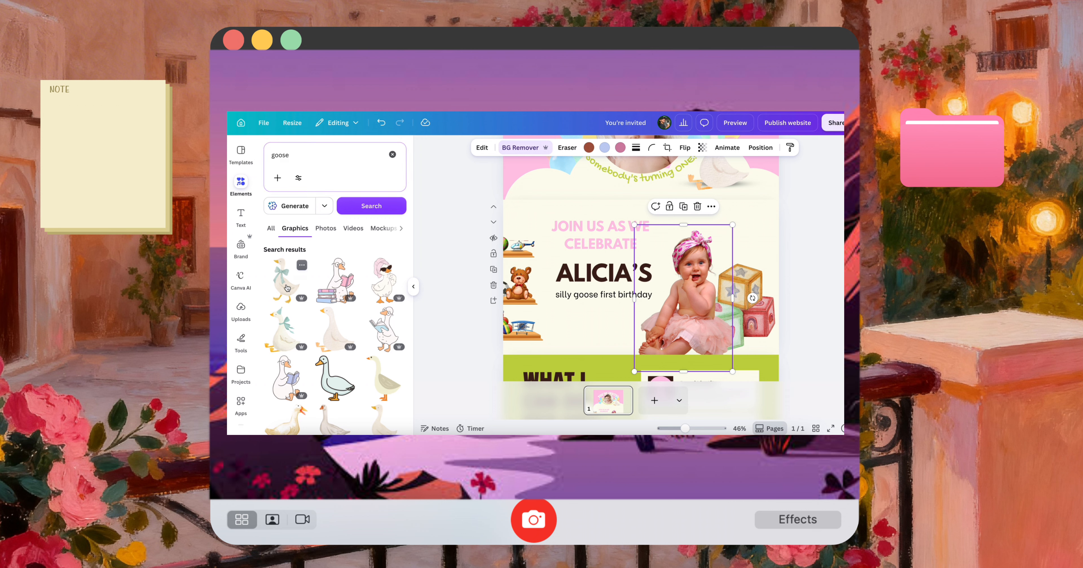
drag(288, 288, 646, 299)
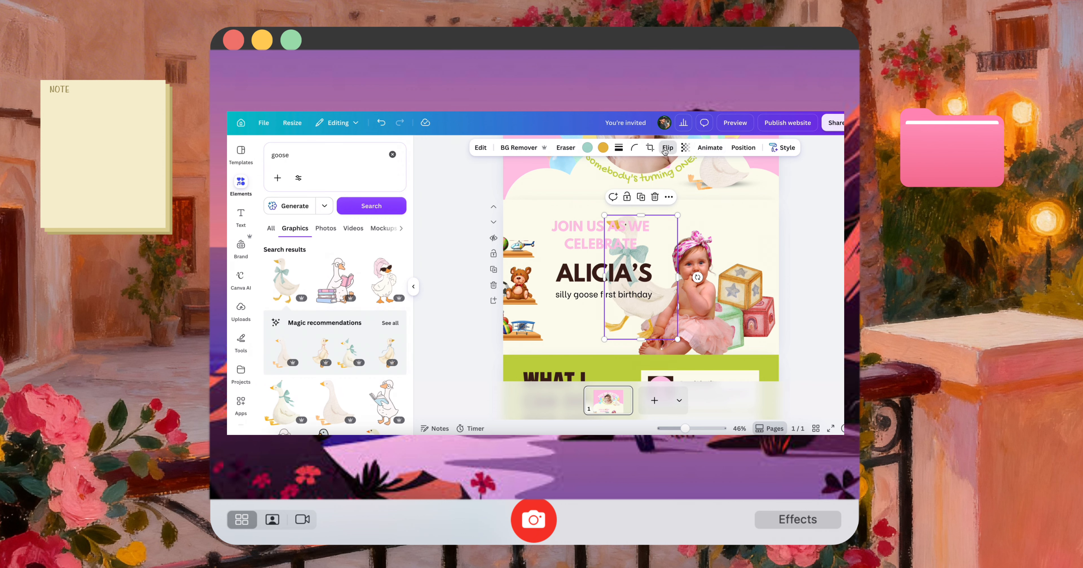
Flip the goose with the bow horizontally, then shrink and place it beside the teddy bear shelf at the section's lower left
click(667, 147)
click(673, 170)
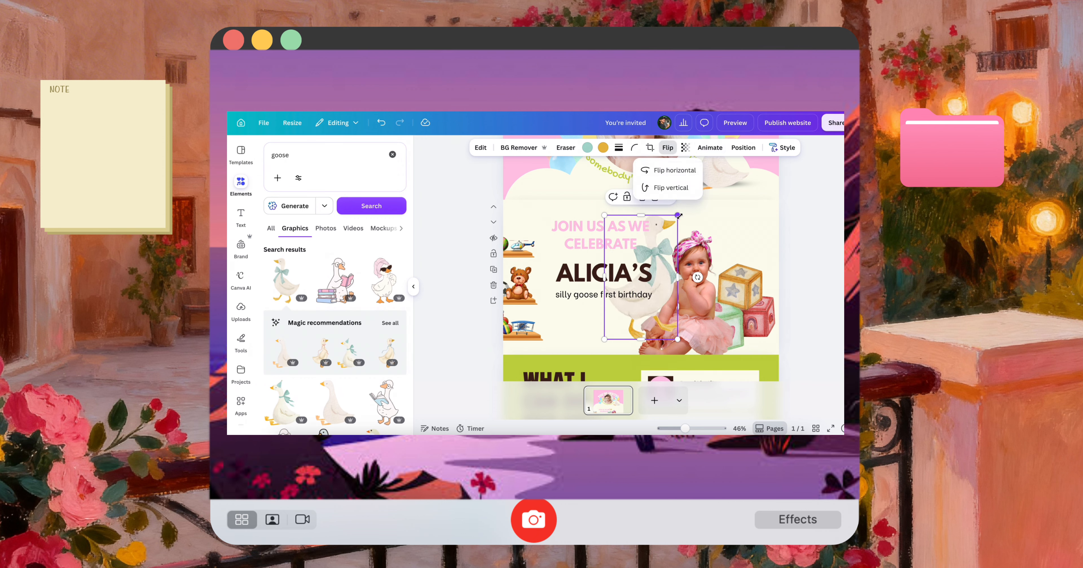
drag(679, 217, 652, 258)
drag(644, 319, 537, 331)
click(789, 336)
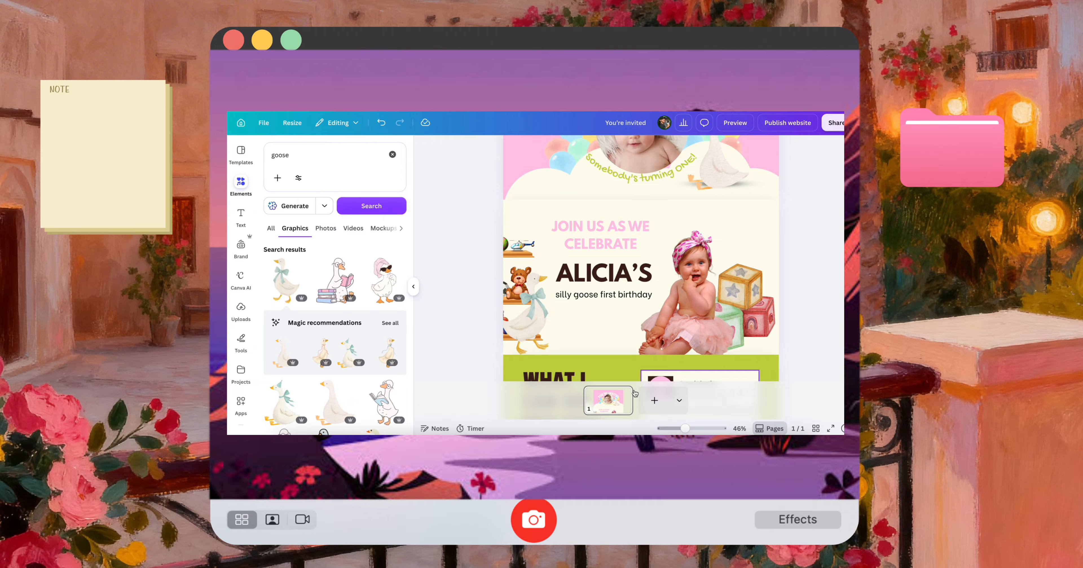
Delete the "What I can do for you" heading from the green section and put the venue address text in its place
scroll(367, 379, down, 2)
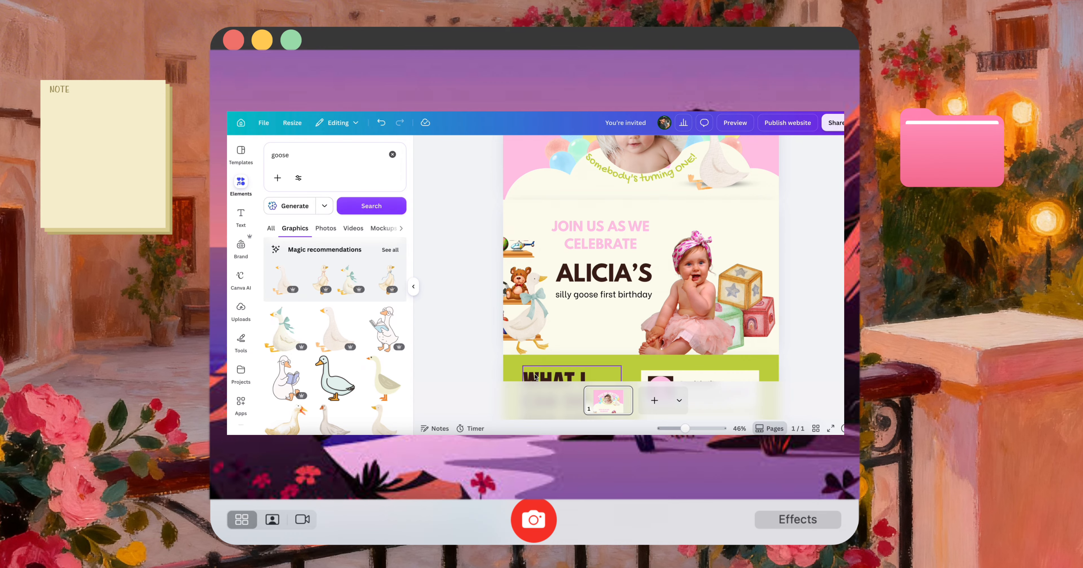
scroll(535, 376, down, 2)
scroll(535, 376, down, 1)
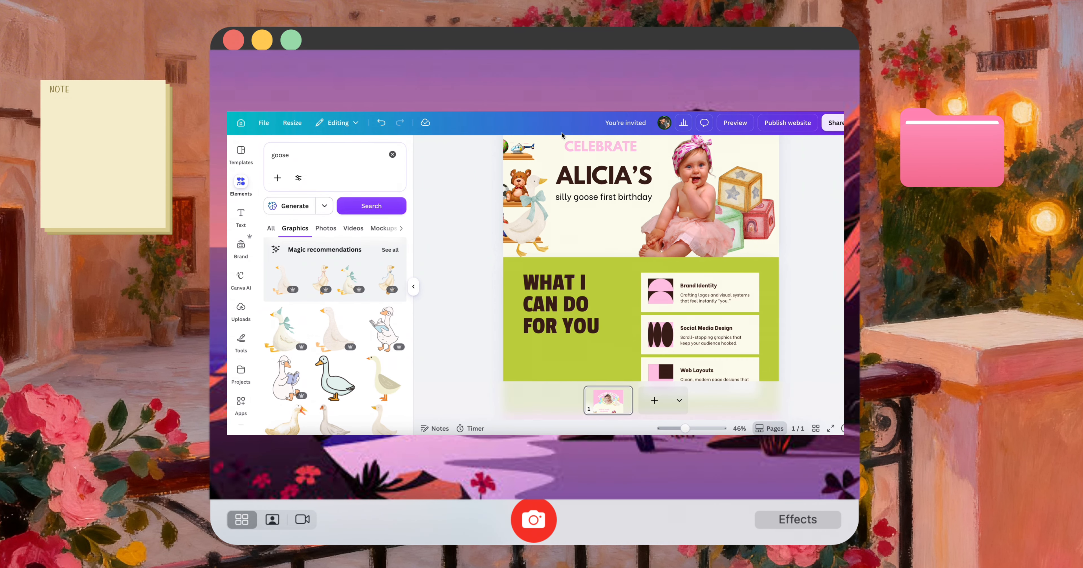
scroll(607, 261, down, 3)
double_click(607, 261)
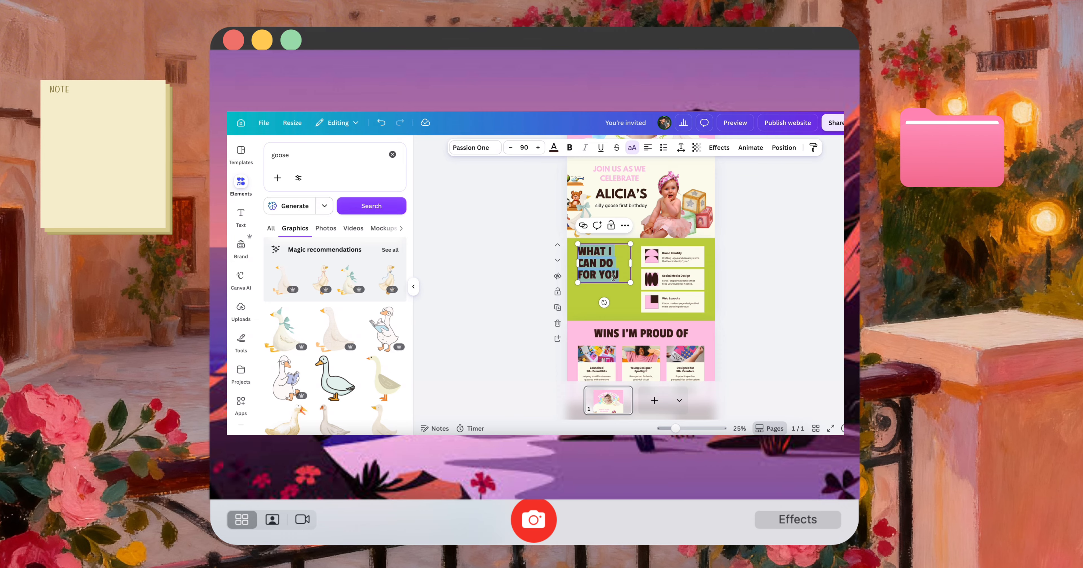
click(600, 266)
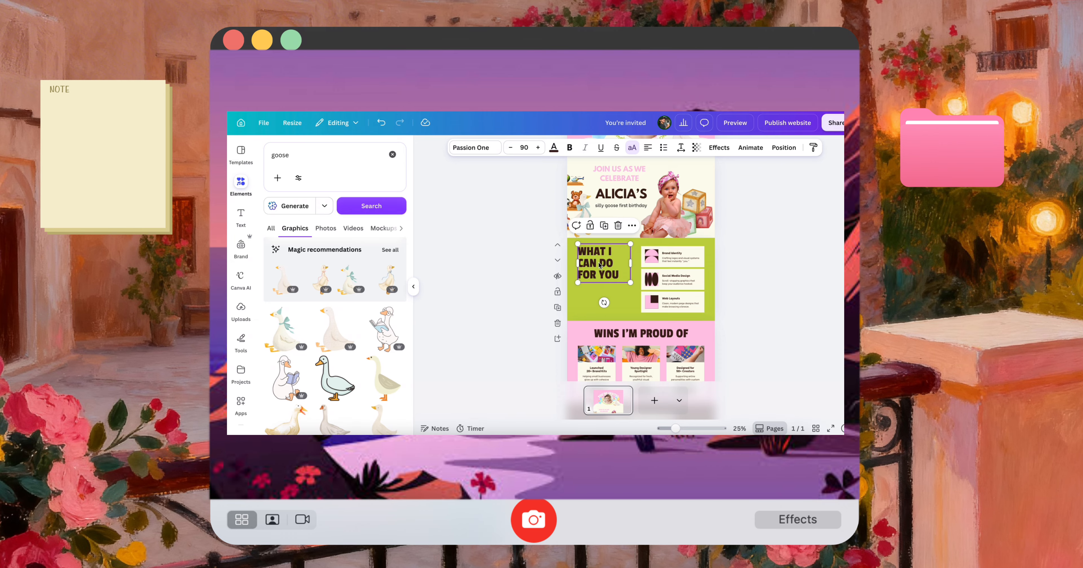
key(Delete)
click(593, 278)
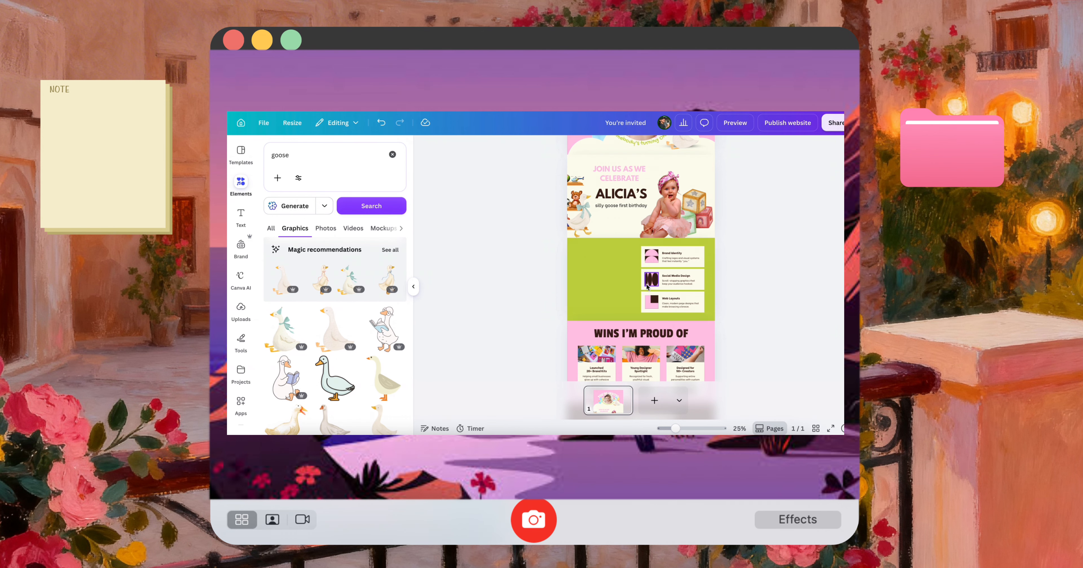
scroll(636, 281, up, 3)
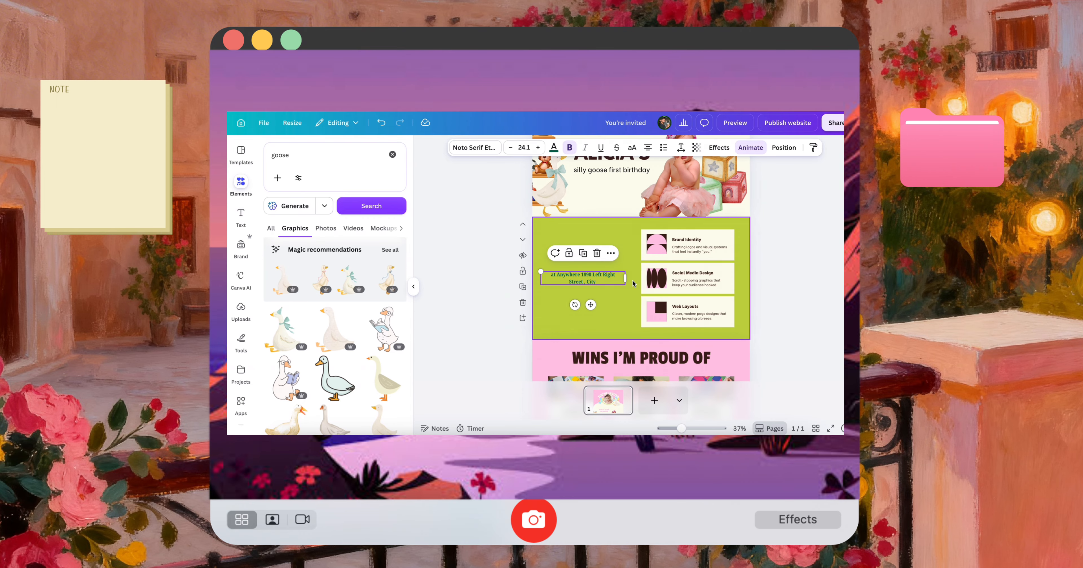
Delete the three service cards and their pictures from the green section, and move the venue address text to its upper middle
click(661, 246)
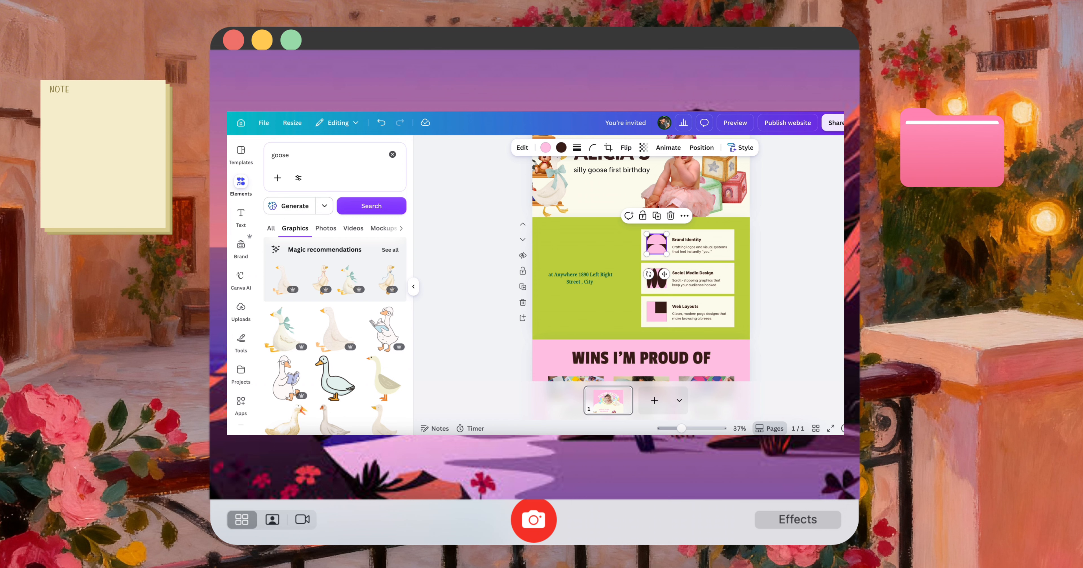
click(656, 278)
click(663, 308)
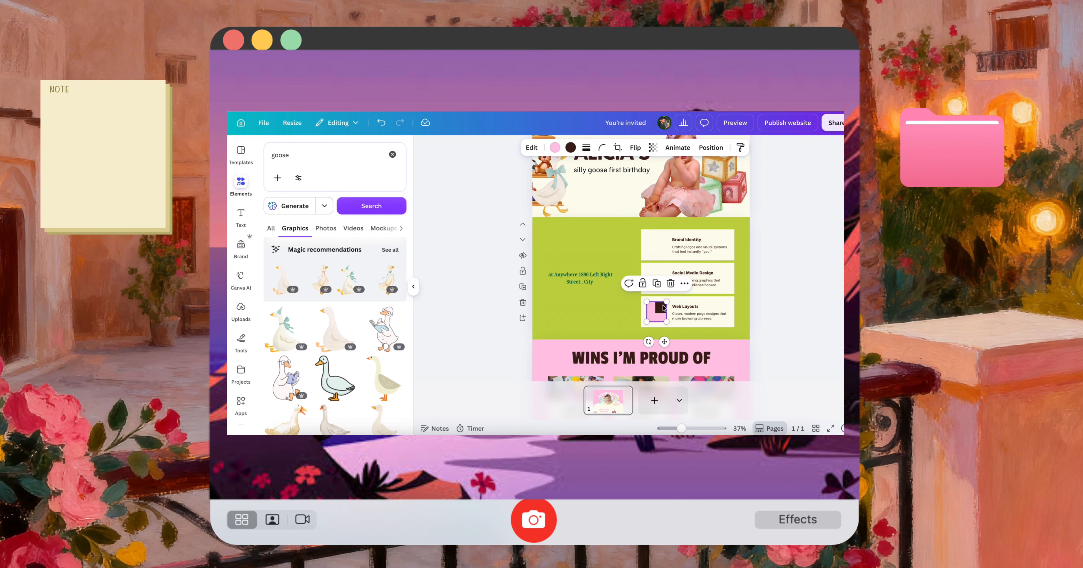
key(Delete)
drag(788, 323, 664, 238)
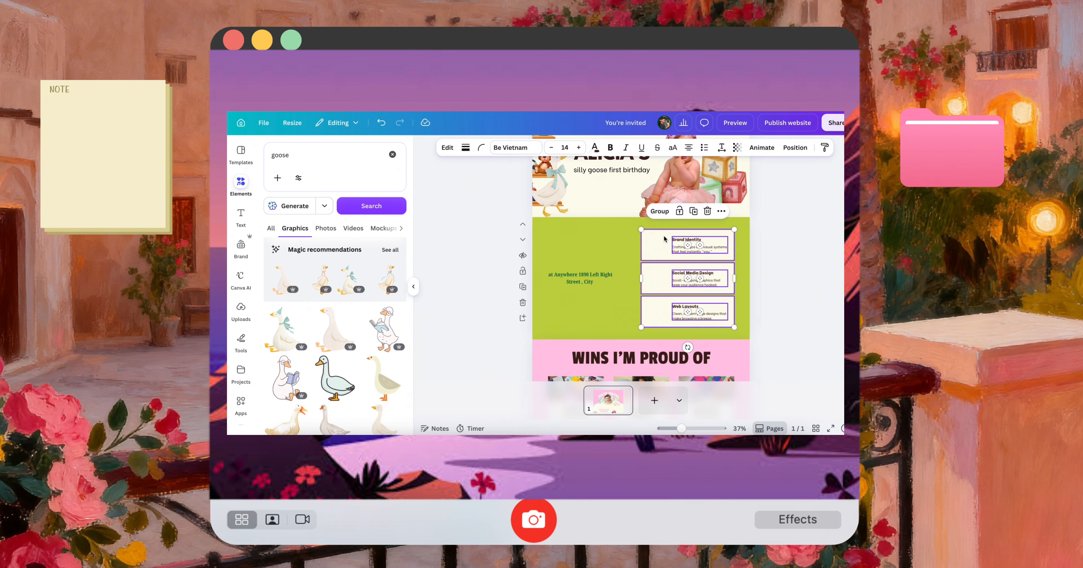
key(Delete)
drag(588, 289, 626, 267)
Add the goose riding a pink scooter to the green section, shrunk and placed in its left half
scroll(353, 364, down, 2)
scroll(353, 364, down, 3)
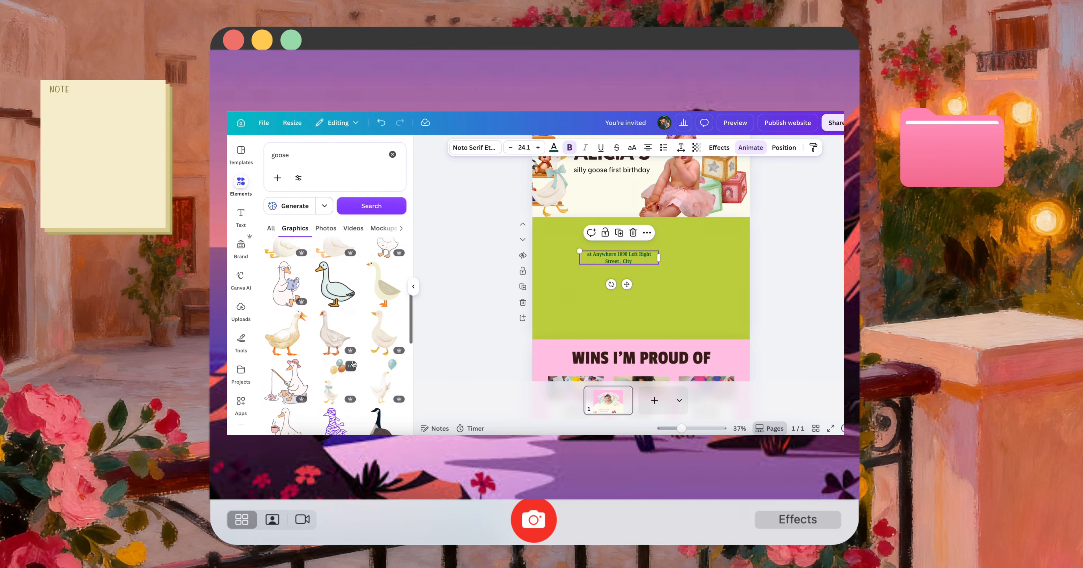
scroll(354, 364, down, 3)
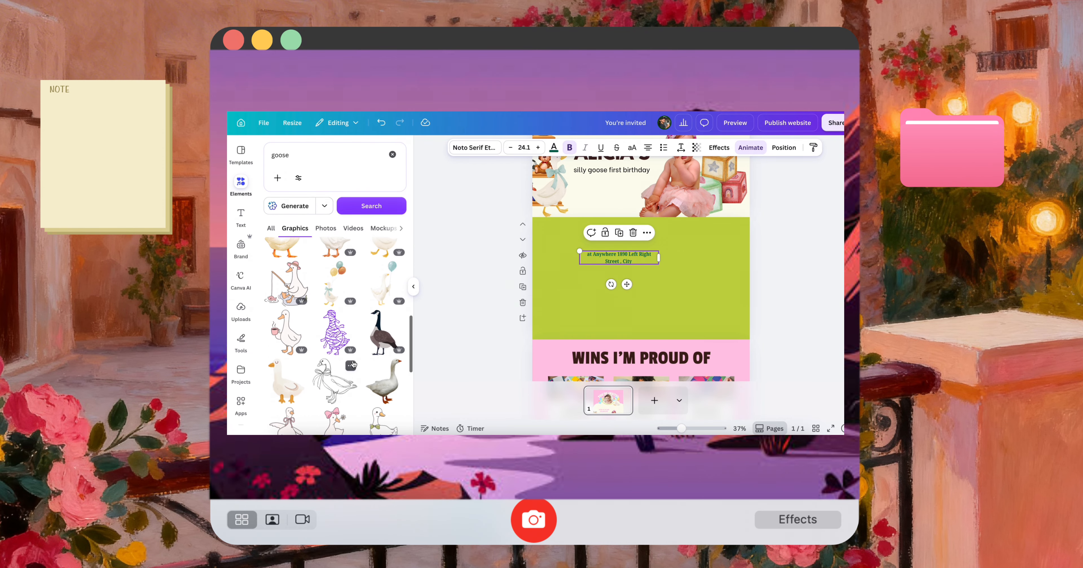
scroll(353, 364, down, 4)
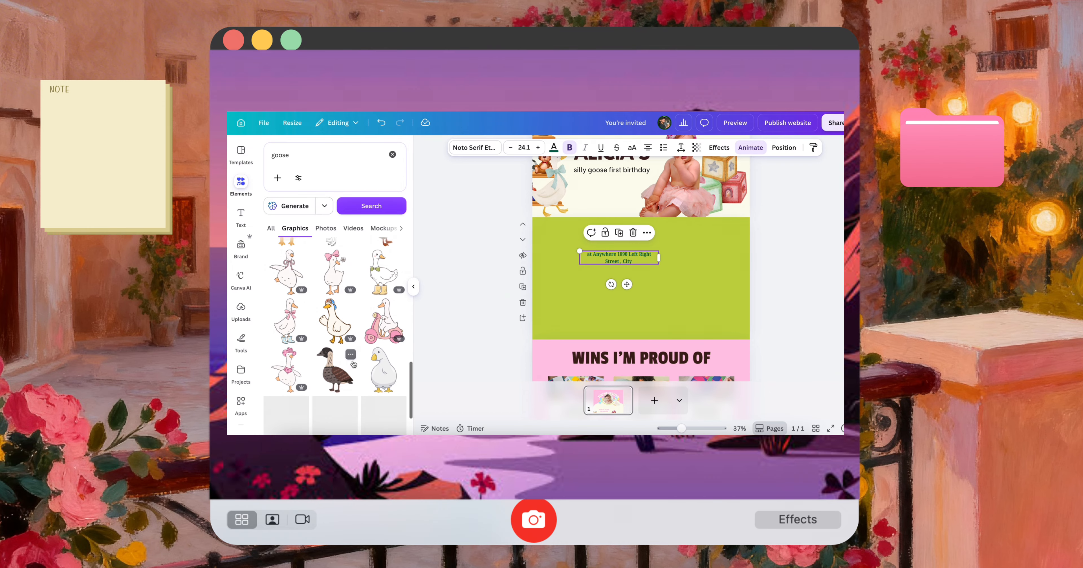
scroll(353, 364, up, 1)
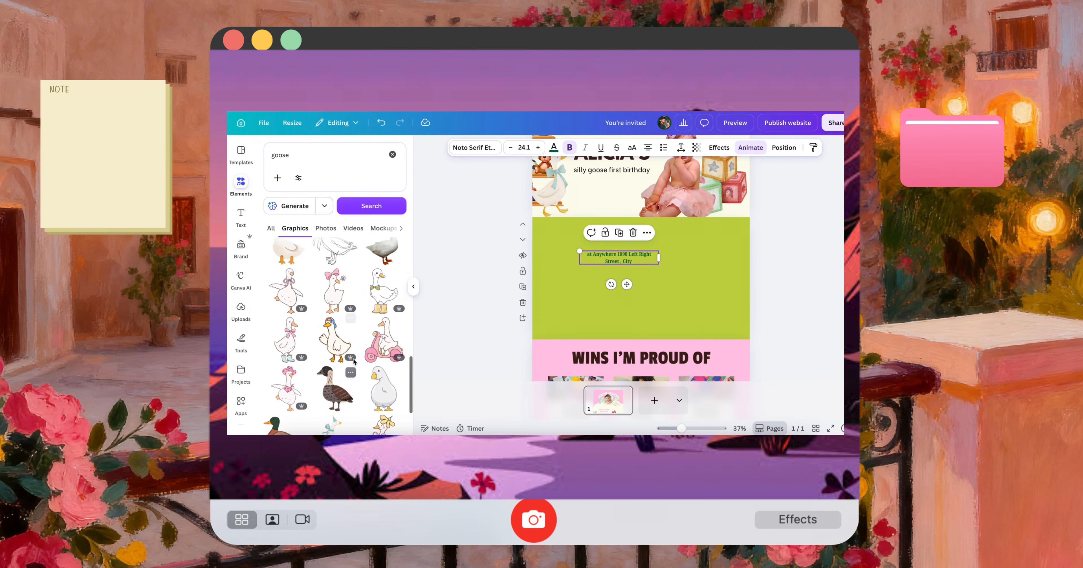
click(384, 342)
drag(631, 299, 584, 301)
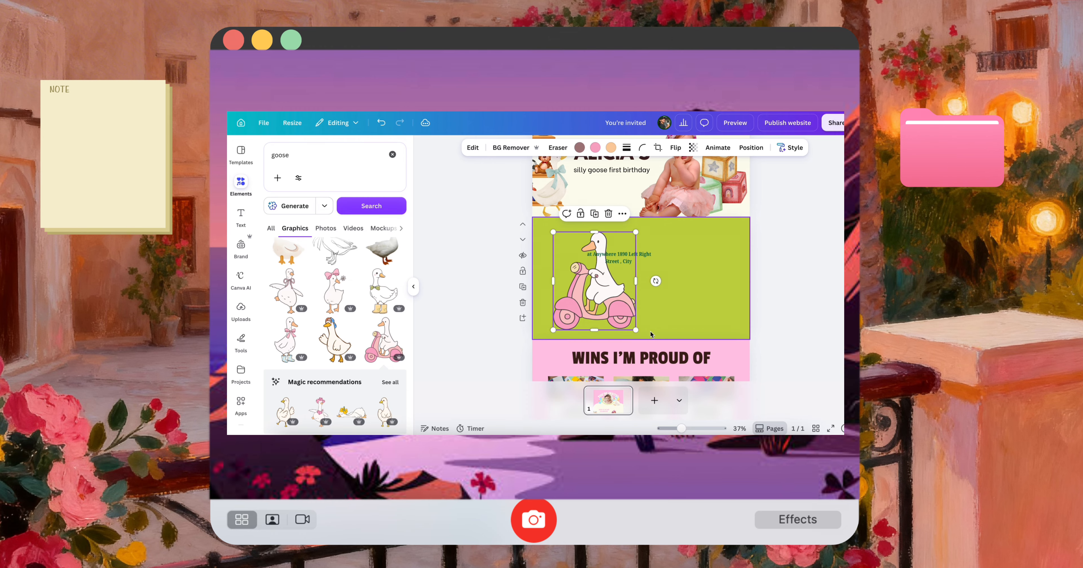
drag(635, 329, 615, 301)
click(677, 299)
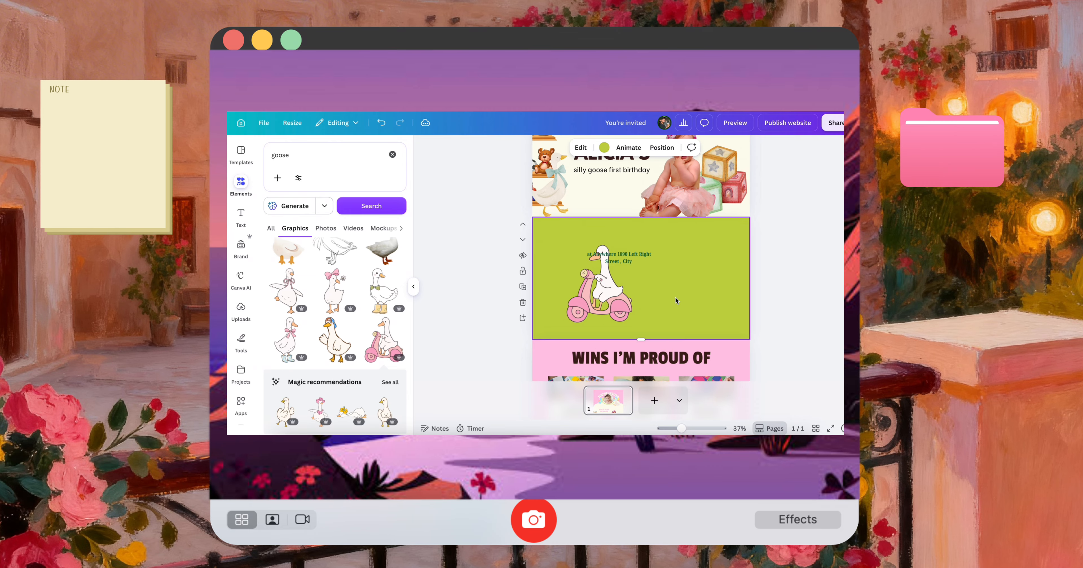
Place the venue address text beside the scooter goose, coloured cream and enlarged to size 32.8
drag(641, 252, 672, 258)
click(554, 147)
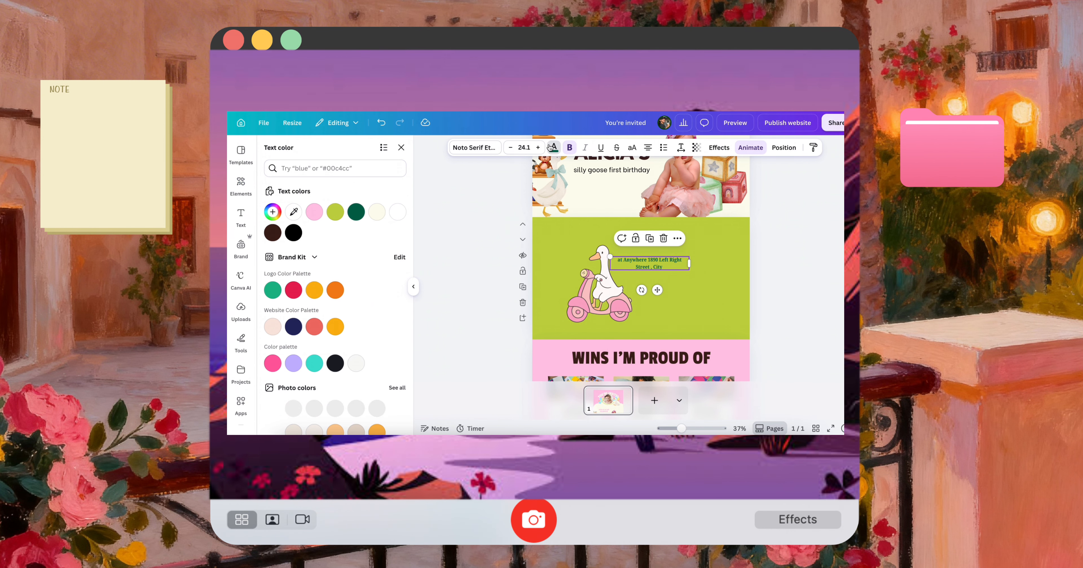
click(377, 217)
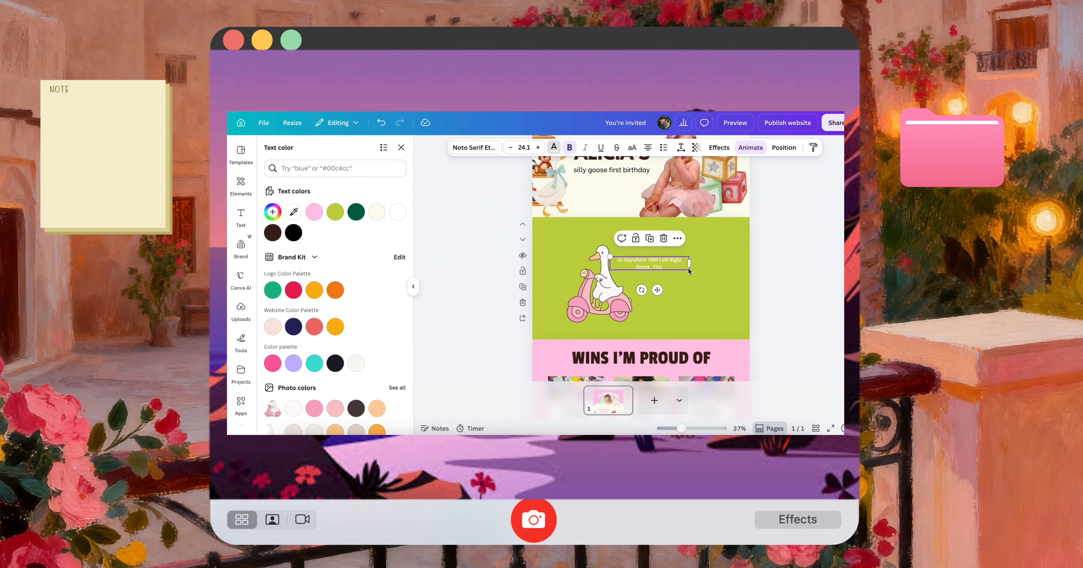
mouse_move(691, 271)
mouse_down()
mouse_move(718, 275)
mouse_move(684, 269)
mouse_up()
click(804, 284)
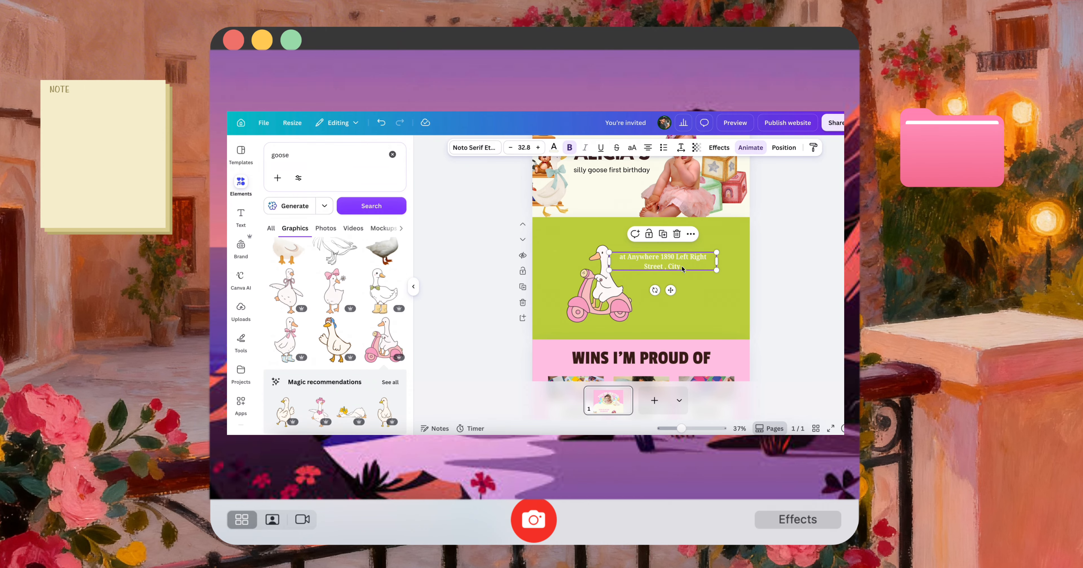
Find and open the Embed app, and use its Google Maps example to insert a map into the green section
click(240, 404)
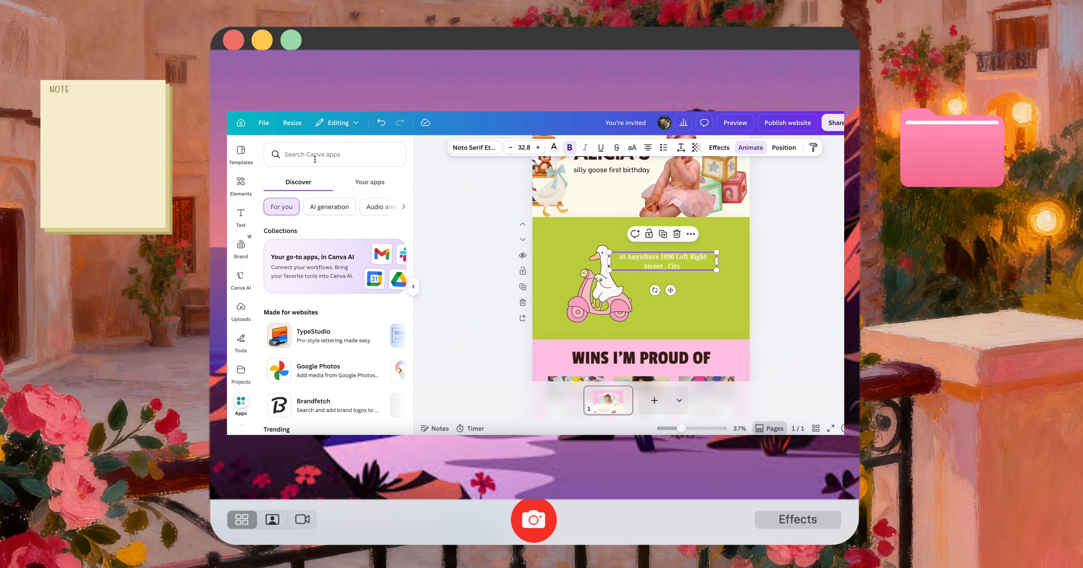
text(em)
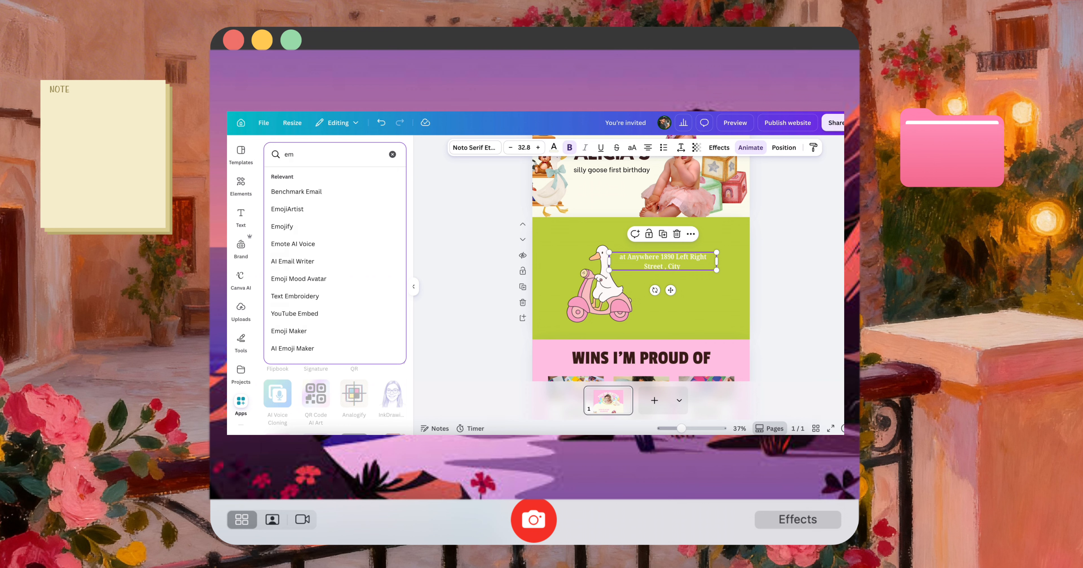
text(bed)
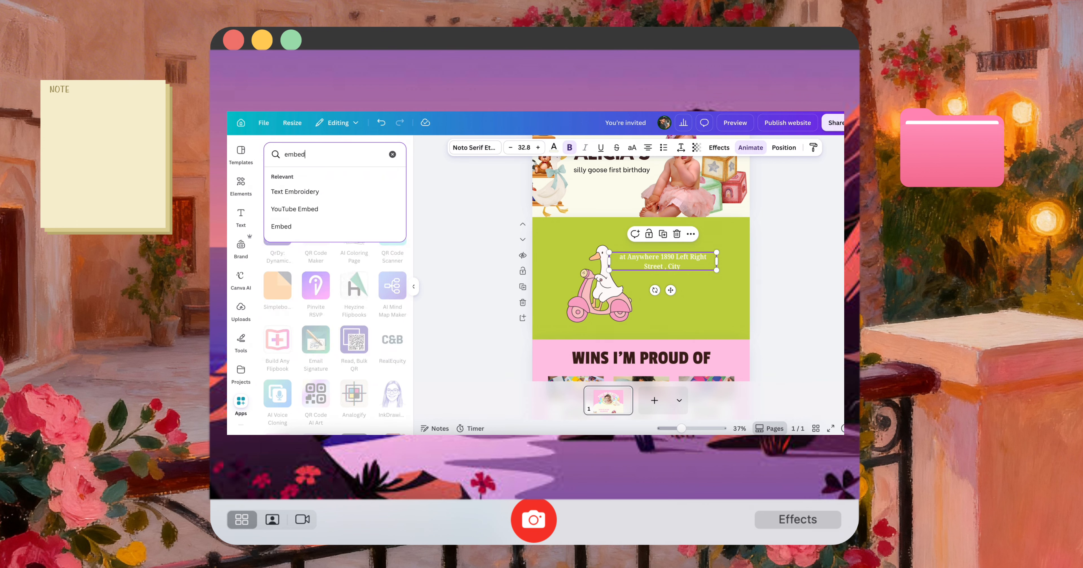
key(Return)
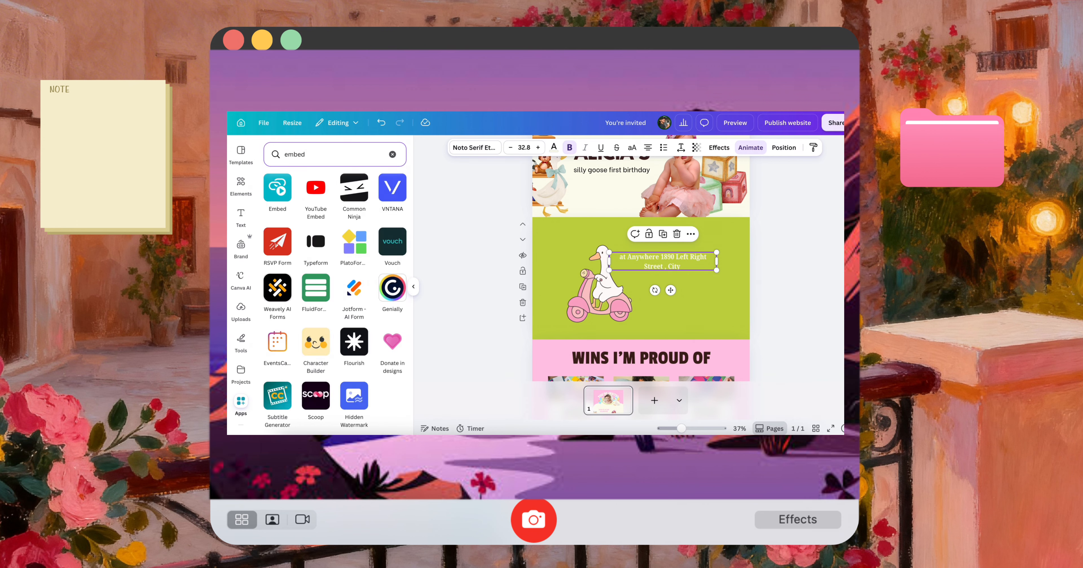
click(283, 190)
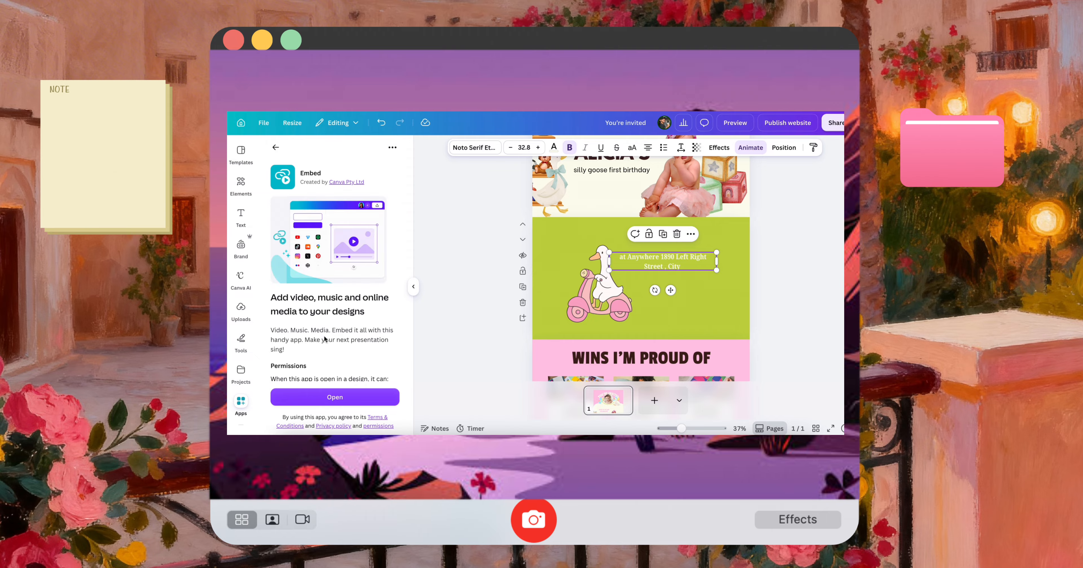
scroll(335, 378, down, 1)
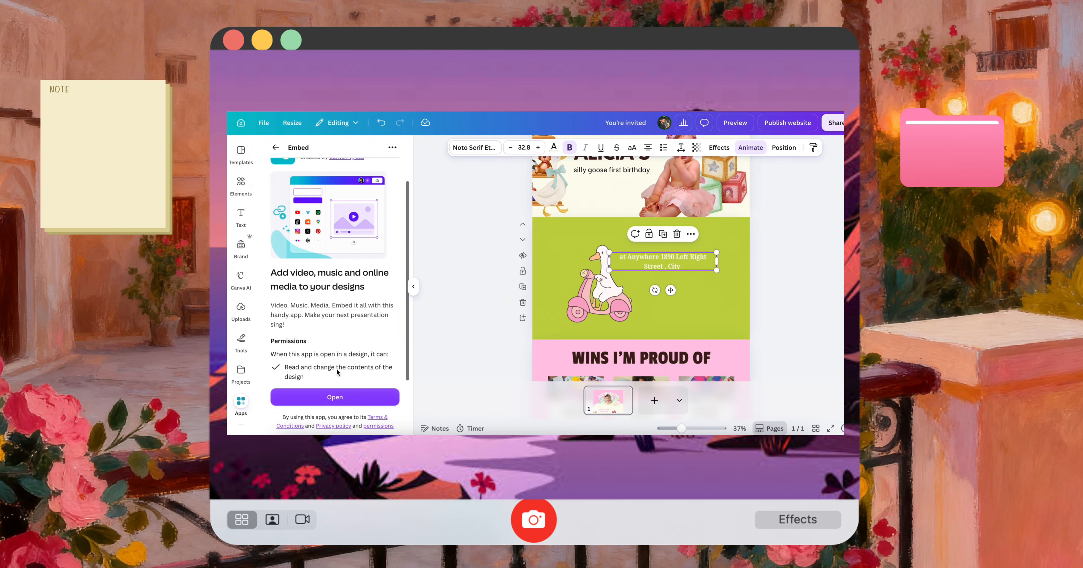
click(335, 399)
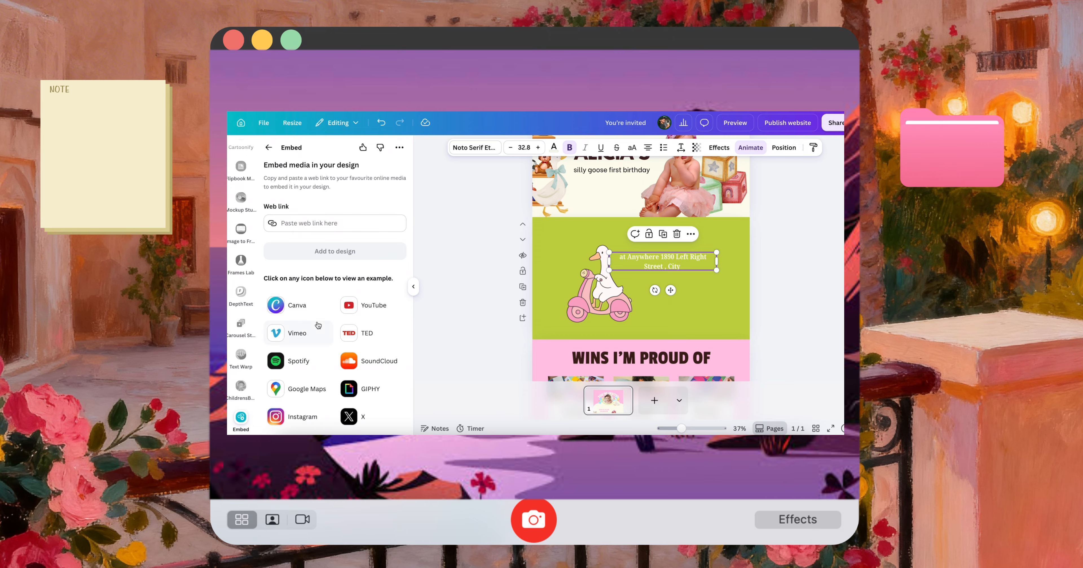
click(305, 390)
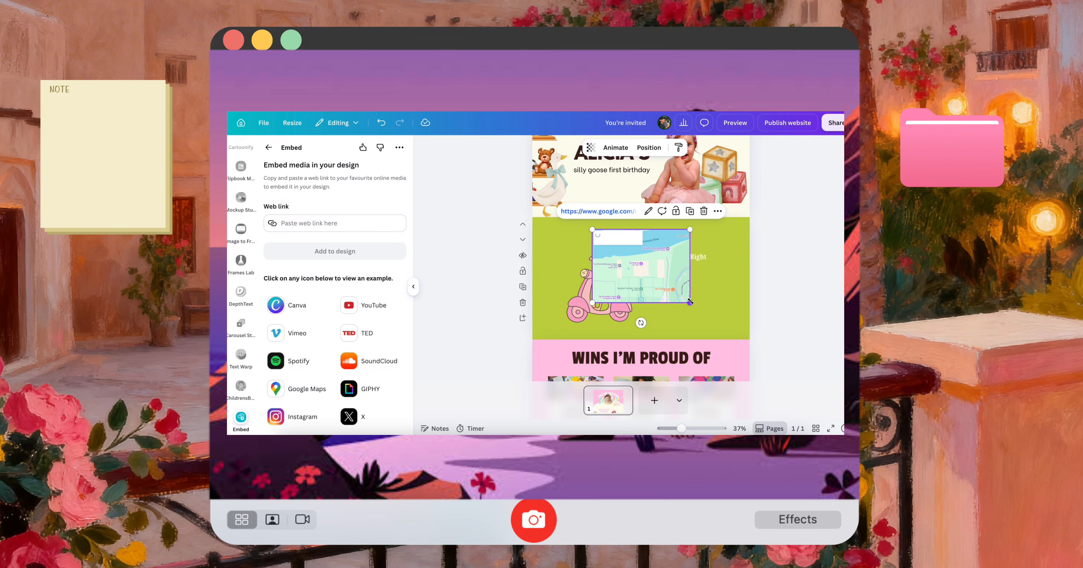
Place the map below the venue address text, raising the text and moving the scooter goose outward to make room
mouse_move(691, 302)
mouse_down()
mouse_move(697, 308)
mouse_move(662, 269)
mouse_move(697, 312)
mouse_up()
drag(606, 288, 594, 287)
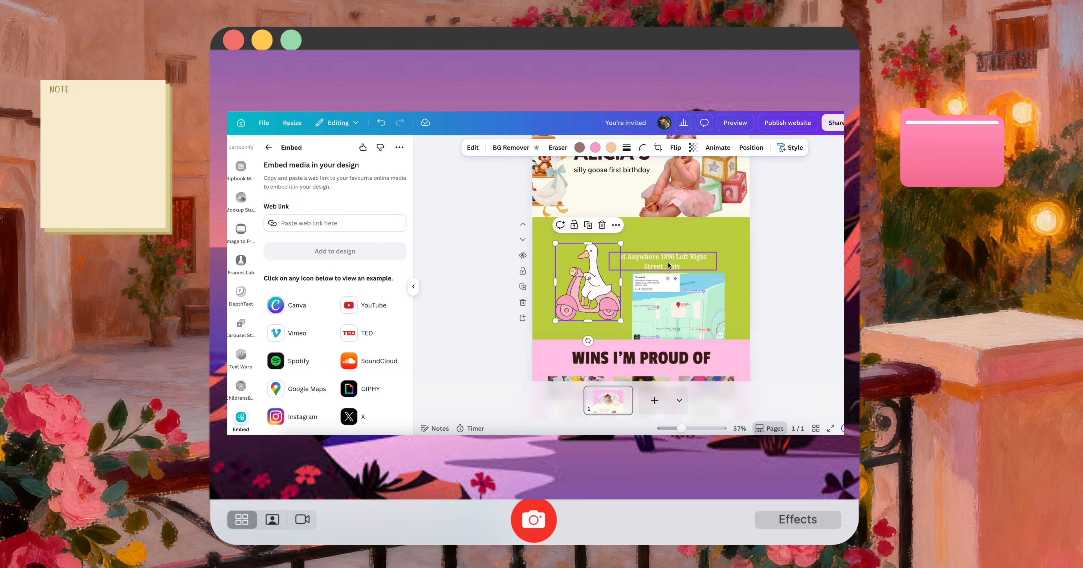
drag(668, 266, 667, 252)
drag(692, 311, 690, 296)
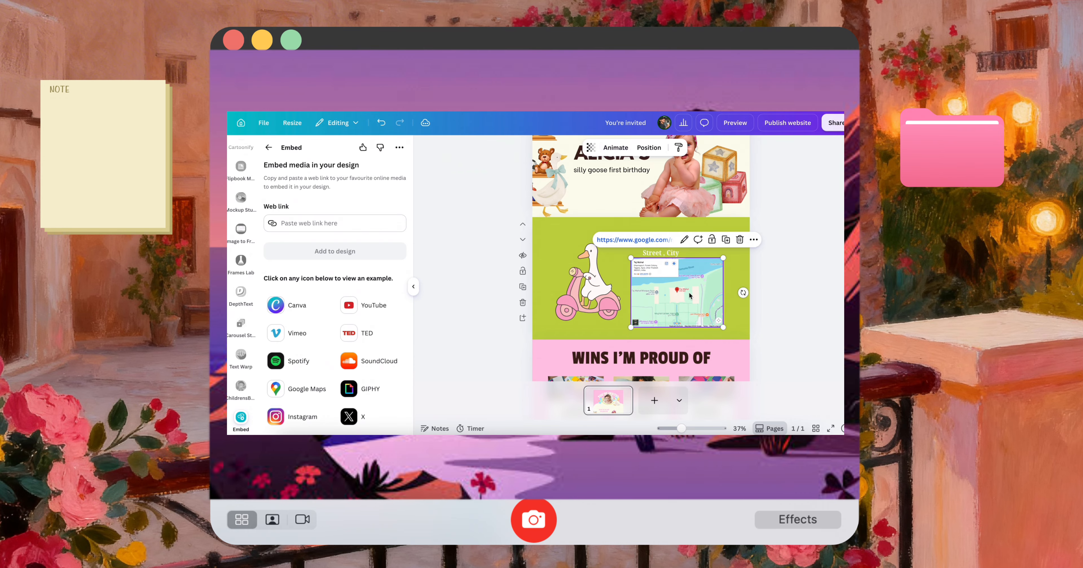
drag(724, 328, 728, 332)
click(776, 310)
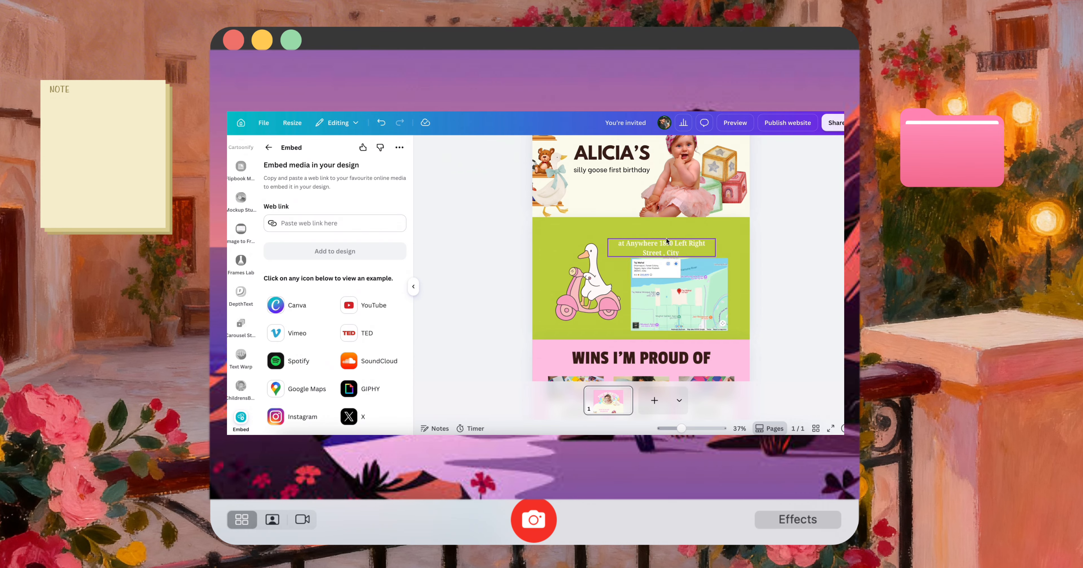
Shrink the map slightly under the venue address text and move the scooter goose close beside it
click(667, 242)
drag(656, 245, 646, 244)
drag(687, 297, 687, 293)
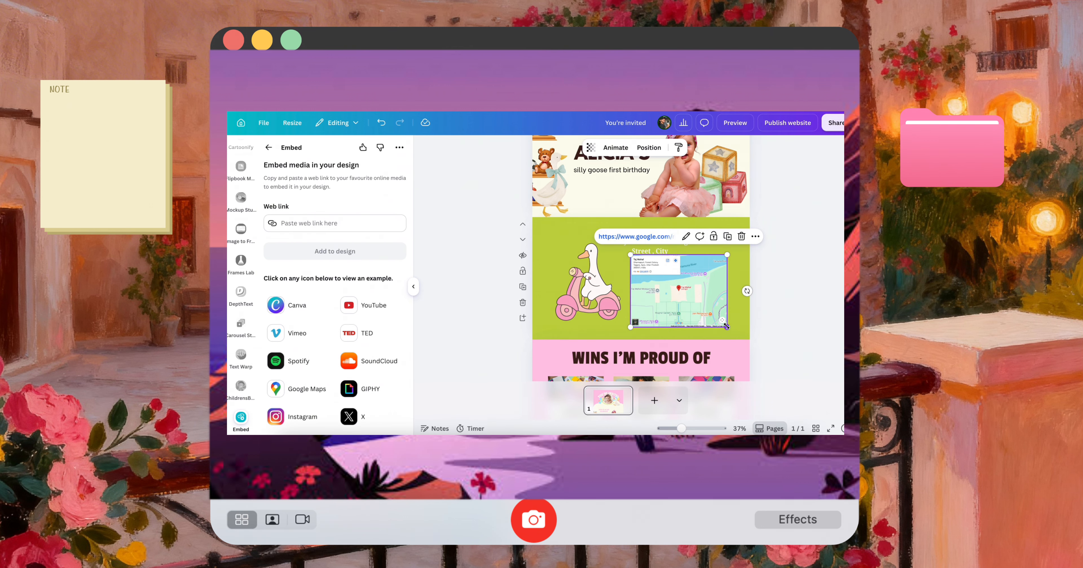
drag(728, 331, 717, 325)
drag(655, 293, 666, 295)
drag(593, 289, 613, 296)
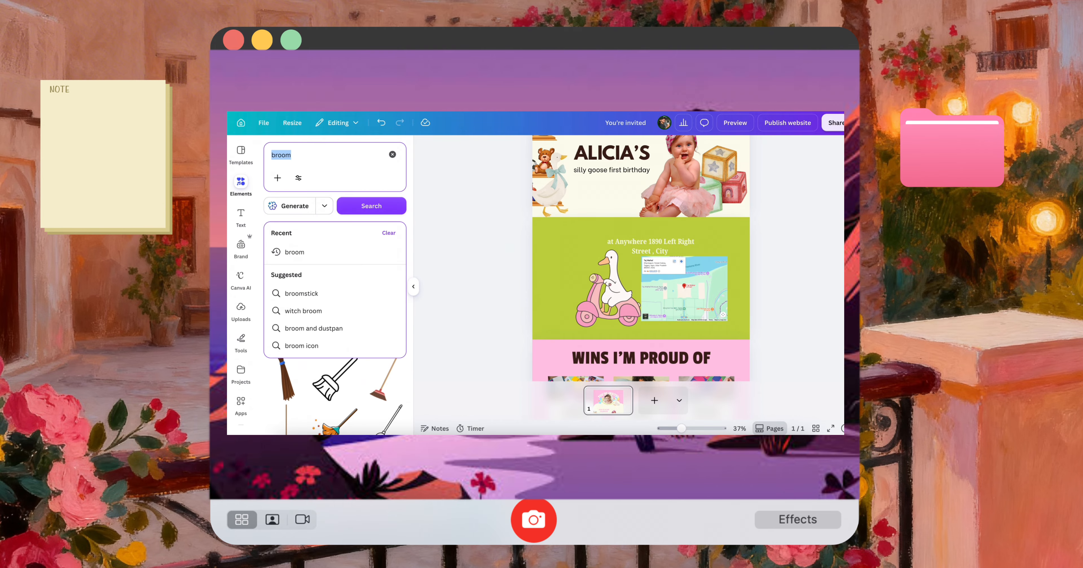
Search the graphics for frames, fit the blue-striped frame with pink inner border around the map in landscape, and move the scooter goose clear
text(frames)
key(Return)
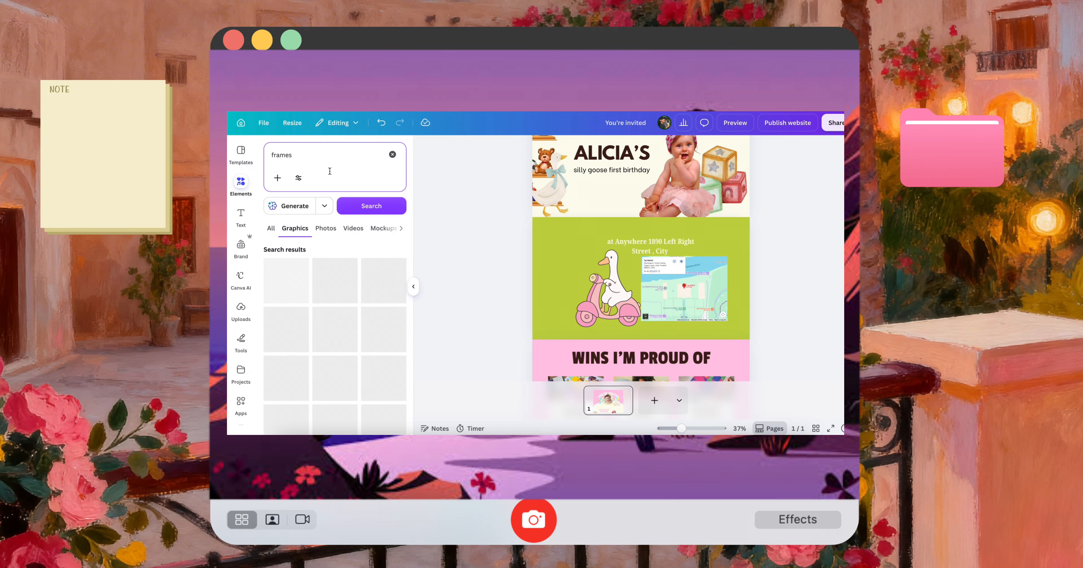
scroll(367, 362, down, 1)
scroll(367, 362, down, 3)
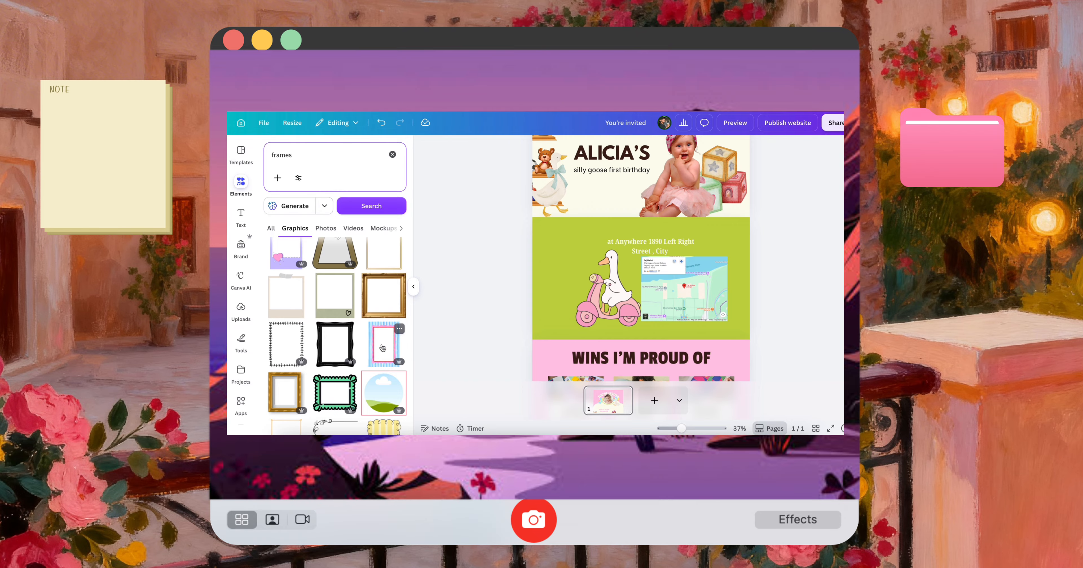
click(383, 348)
drag(689, 272, 687, 302)
mouse_move(682, 243)
mouse_down()
mouse_move(682, 226)
mouse_move(682, 236)
mouse_up()
drag(684, 287, 689, 293)
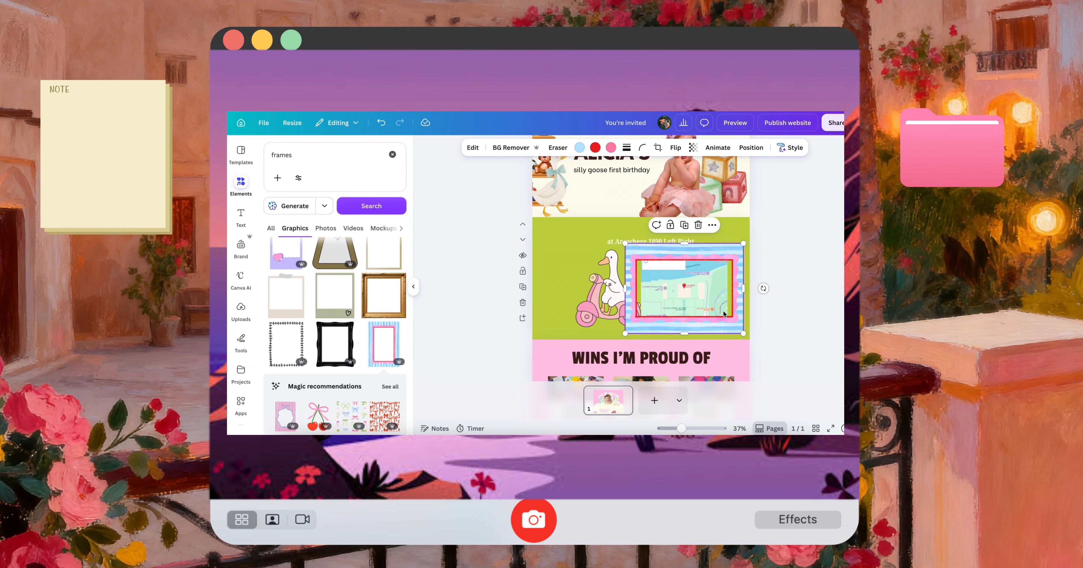
drag(618, 309, 589, 310)
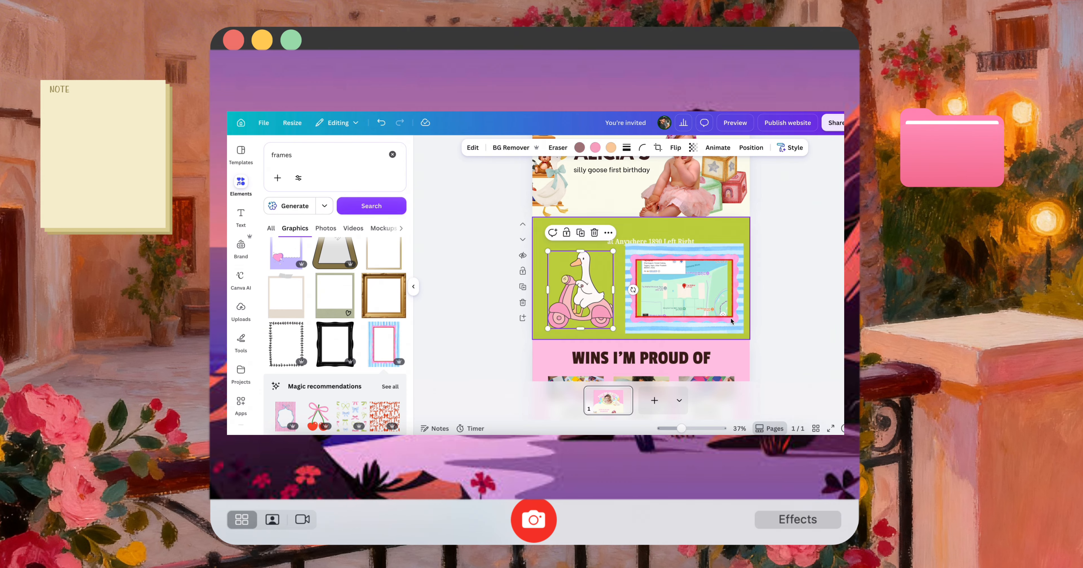
Send the striped frame behind the map and enlarge the map to fill the frame's opening
right_click(711, 322)
mouse_move(747, 285)
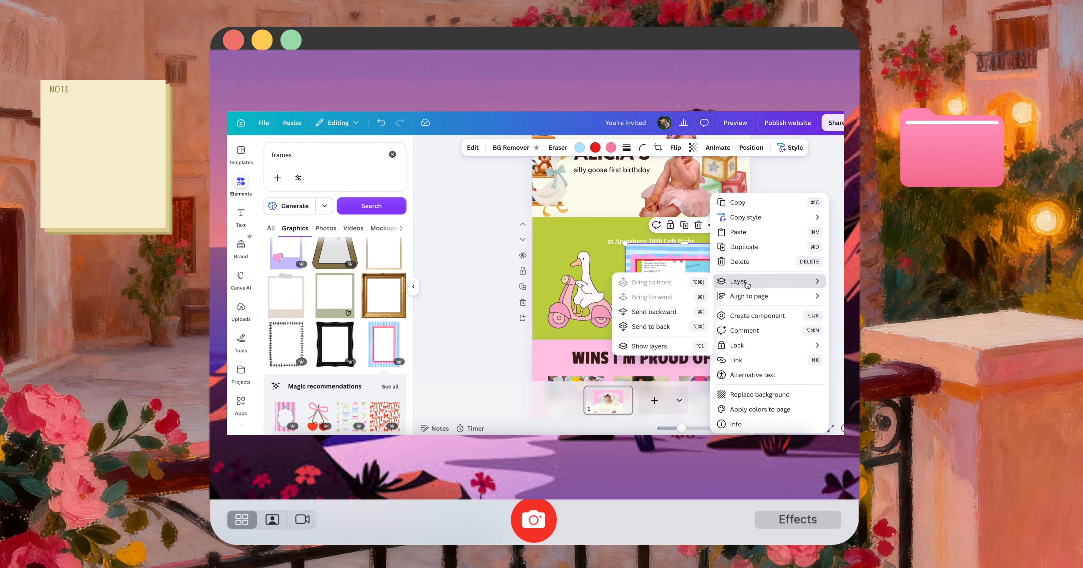
click(652, 328)
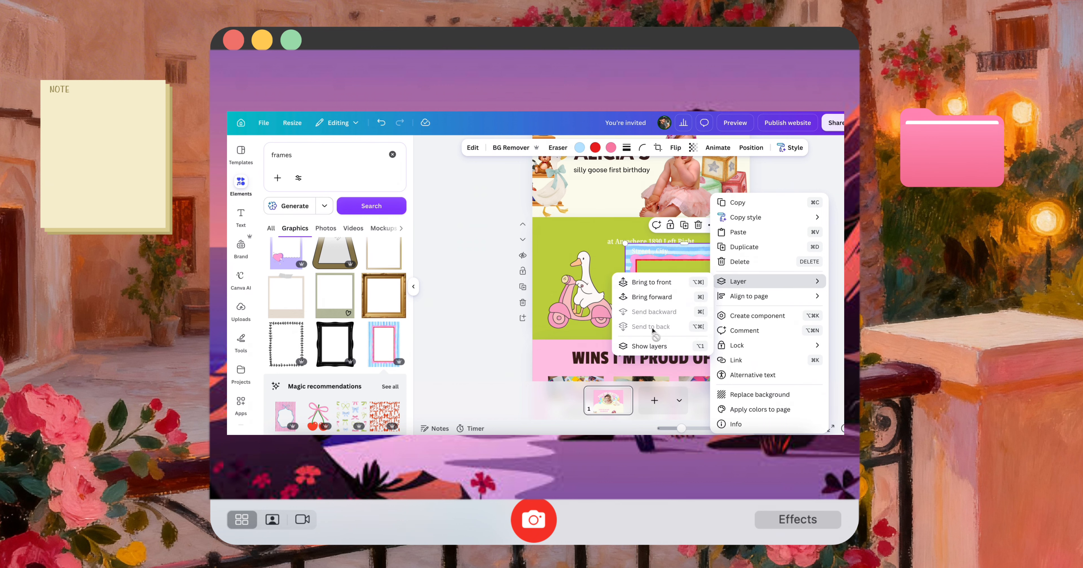
click(604, 334)
drag(673, 296, 668, 297)
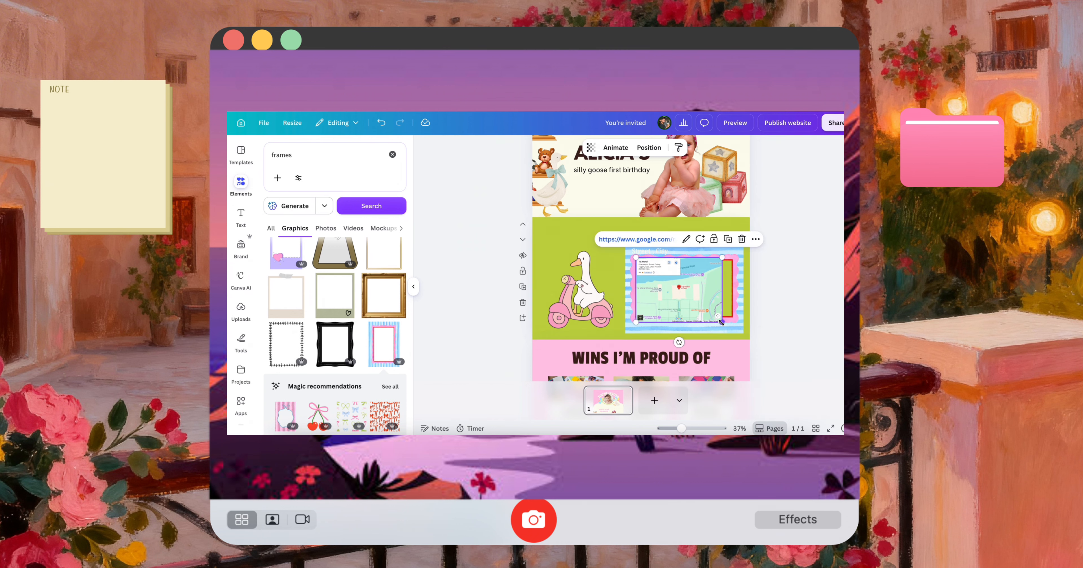
mouse_move(722, 322)
mouse_down()
mouse_move(734, 326)
mouse_move(717, 309)
mouse_up()
Widen the venue address text, join it into one line and place it just above the striped frame at size 30.4
click(696, 245)
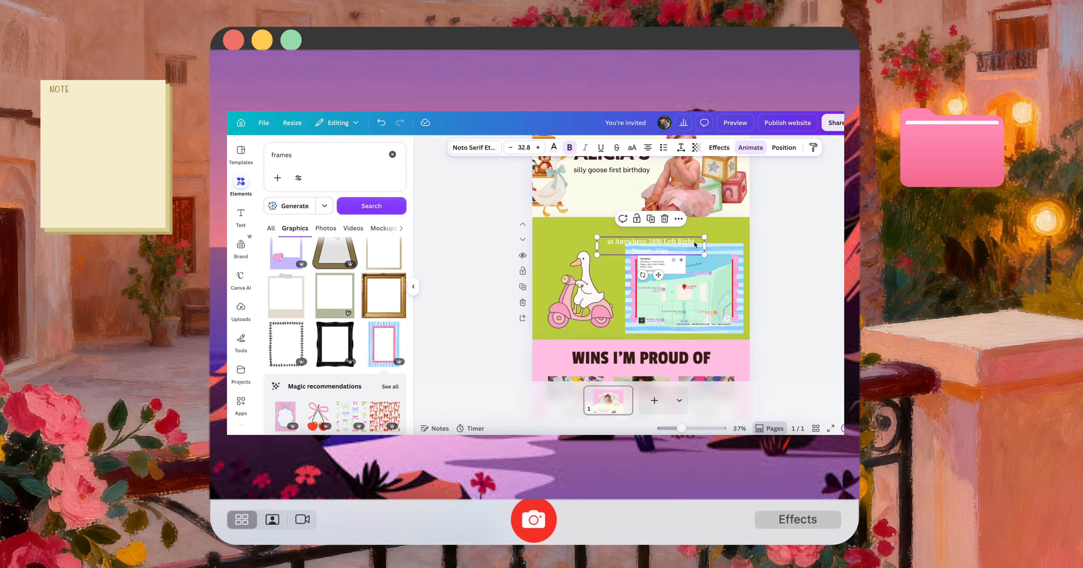
drag(706, 245, 761, 246)
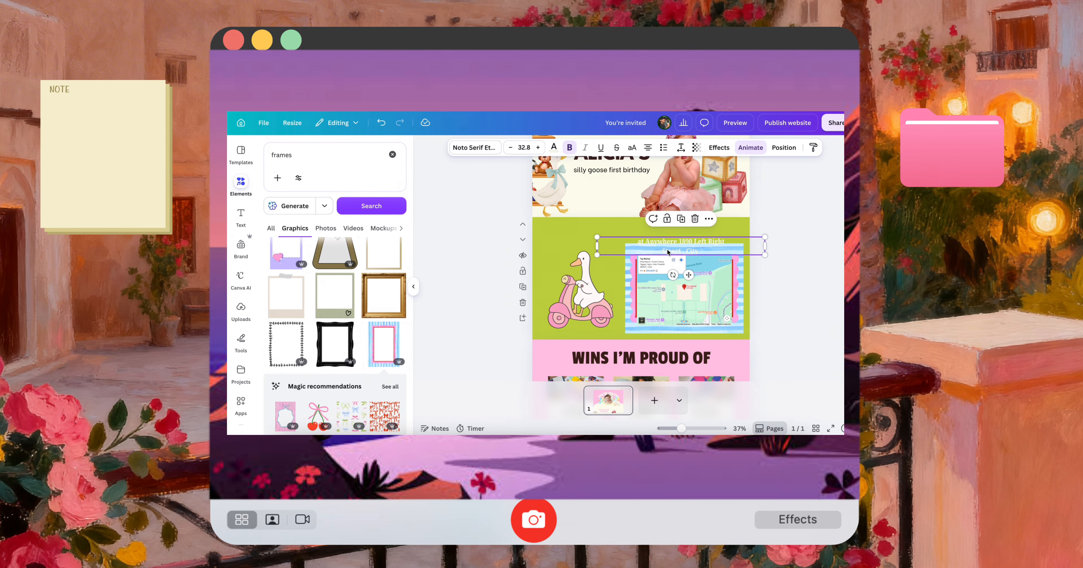
drag(695, 274, 695, 262)
double_click(663, 241)
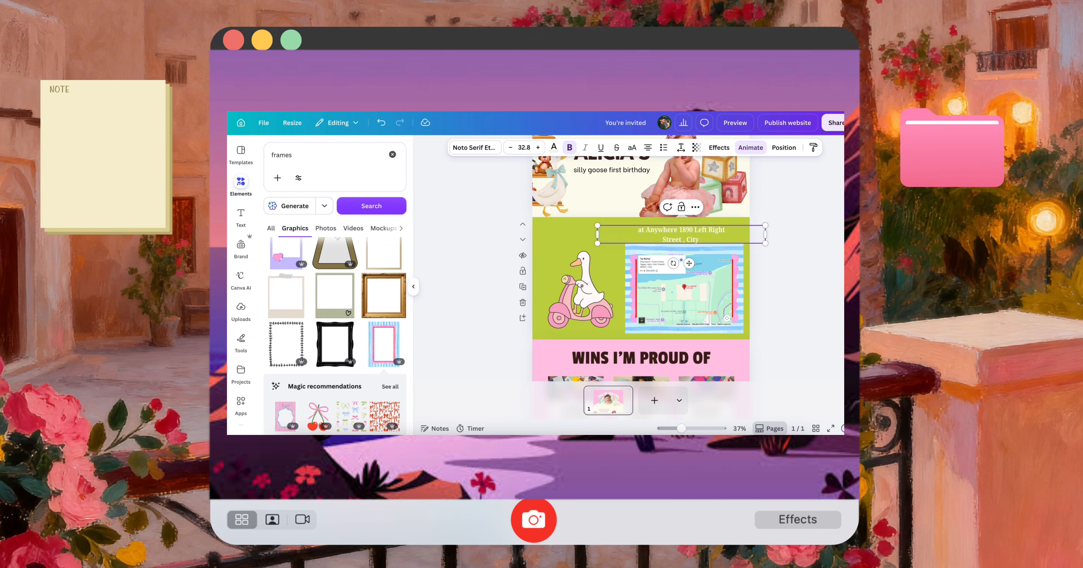
key(BackSpace)
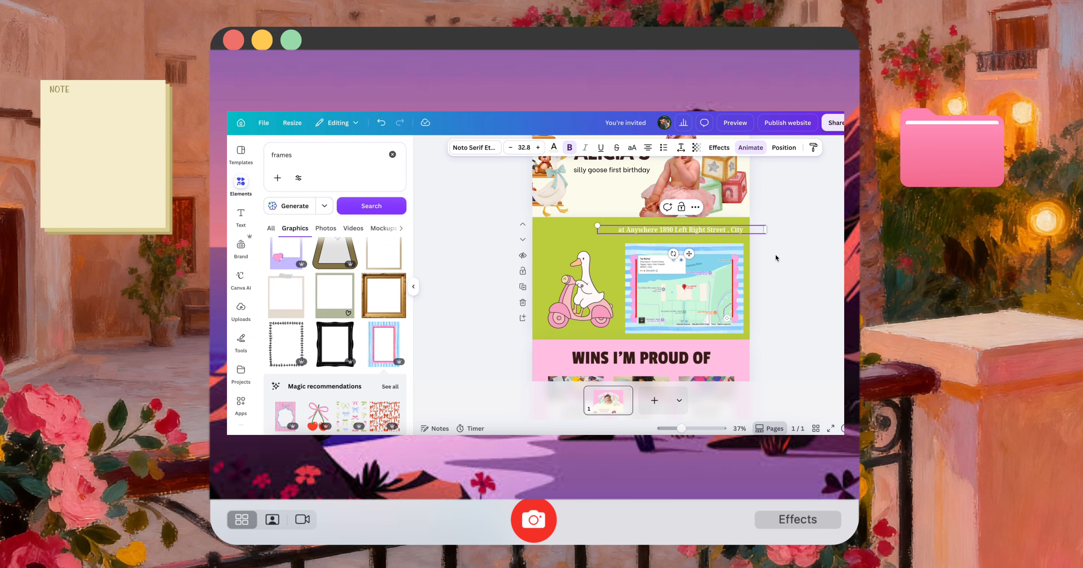
mouse_move(727, 231)
mouse_down()
mouse_move(750, 239)
mouse_move(732, 241)
mouse_up()
click(777, 254)
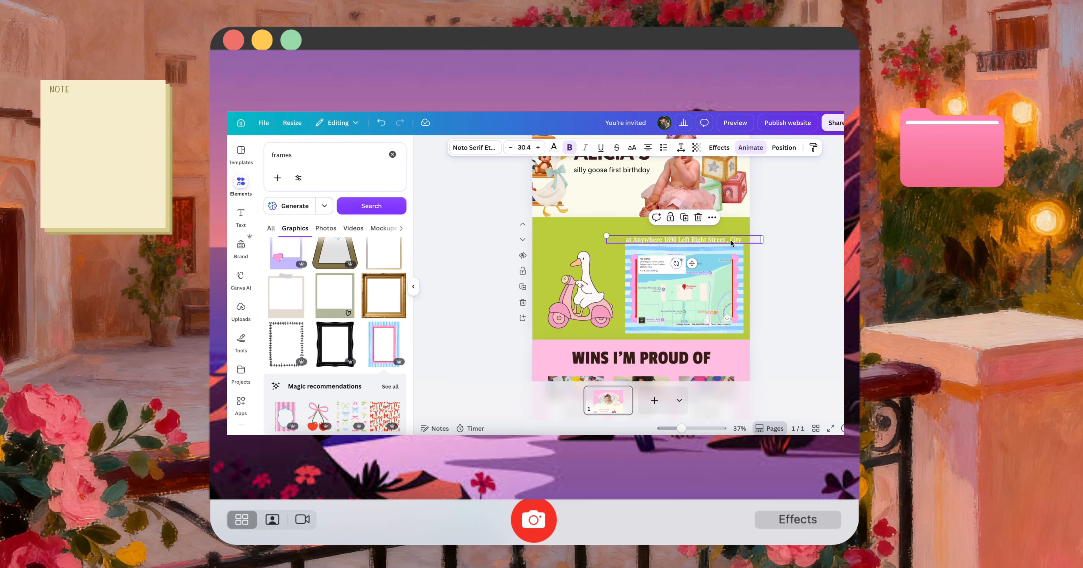
Shrink the address text, striped frame and map together, and bring the scooter goose close to the frame
drag(777, 328, 654, 230)
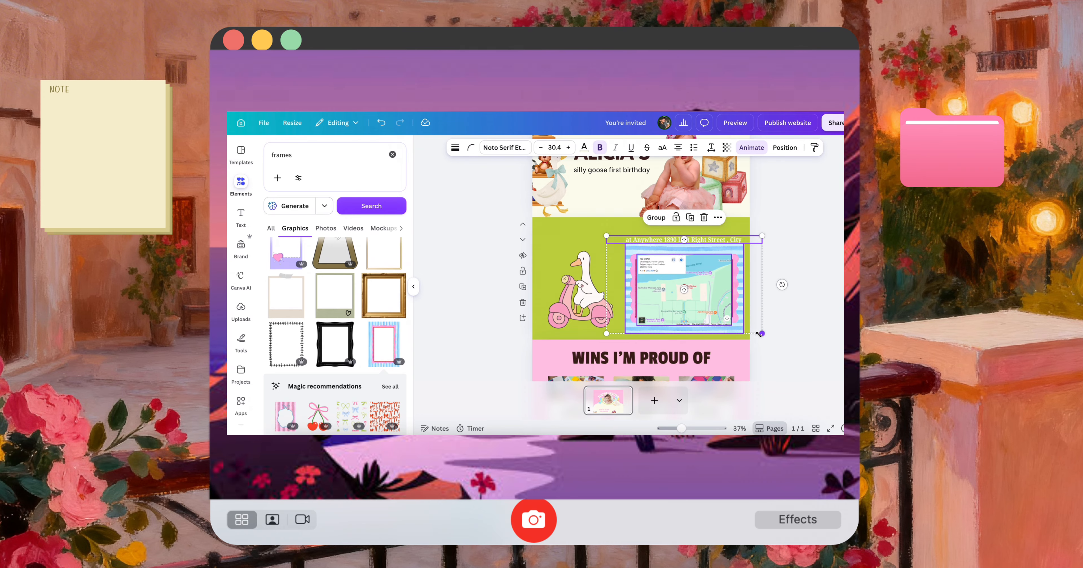
drag(761, 333, 725, 323)
click(771, 324)
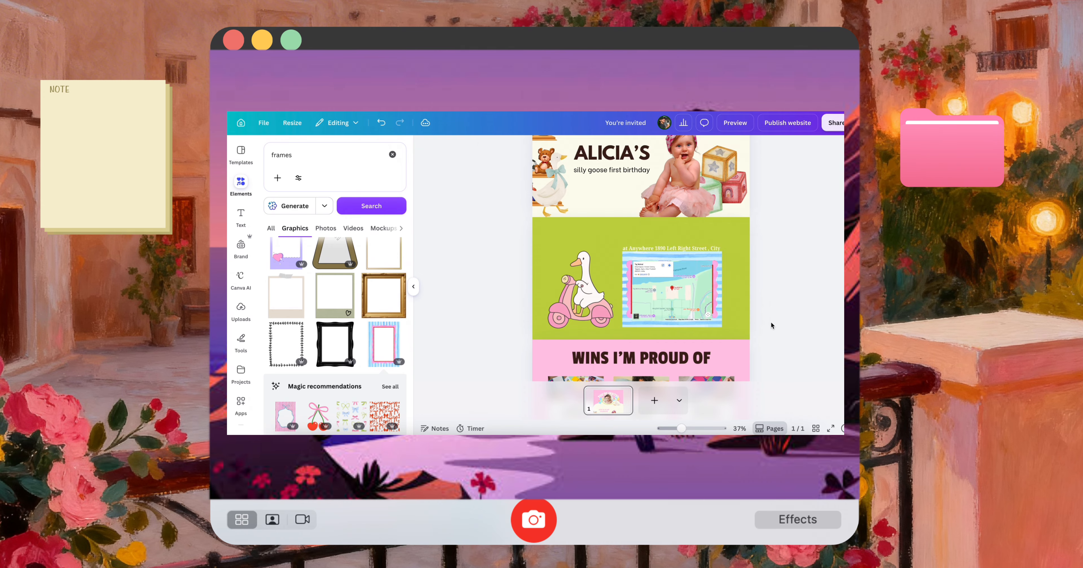
drag(584, 313, 604, 318)
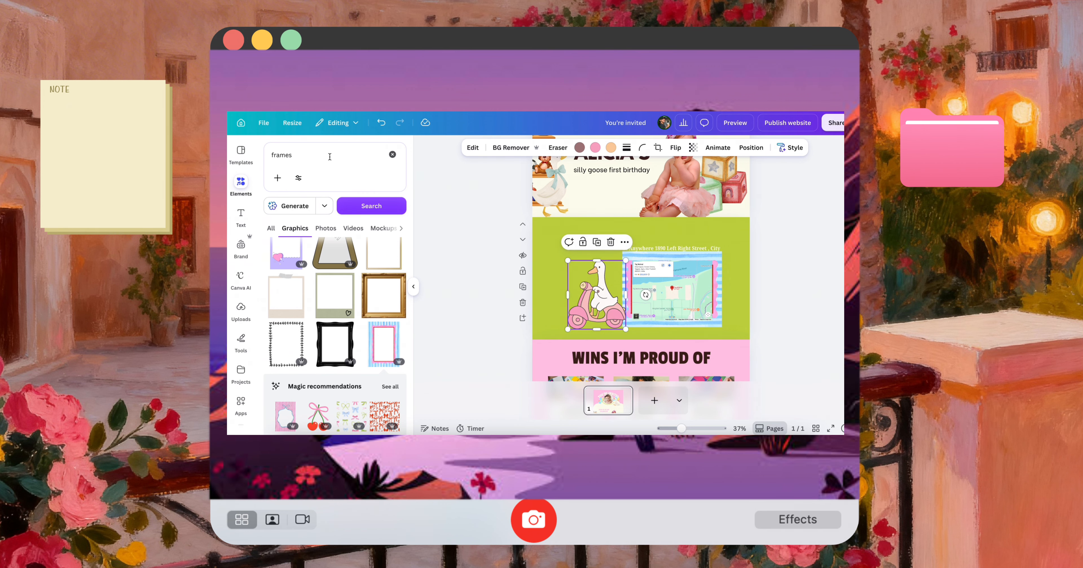
Search the graphics for smoke and add a round translucent grey cloud to the green section, discarding a fainter white wisp tried first
click(294, 154)
text(sm)
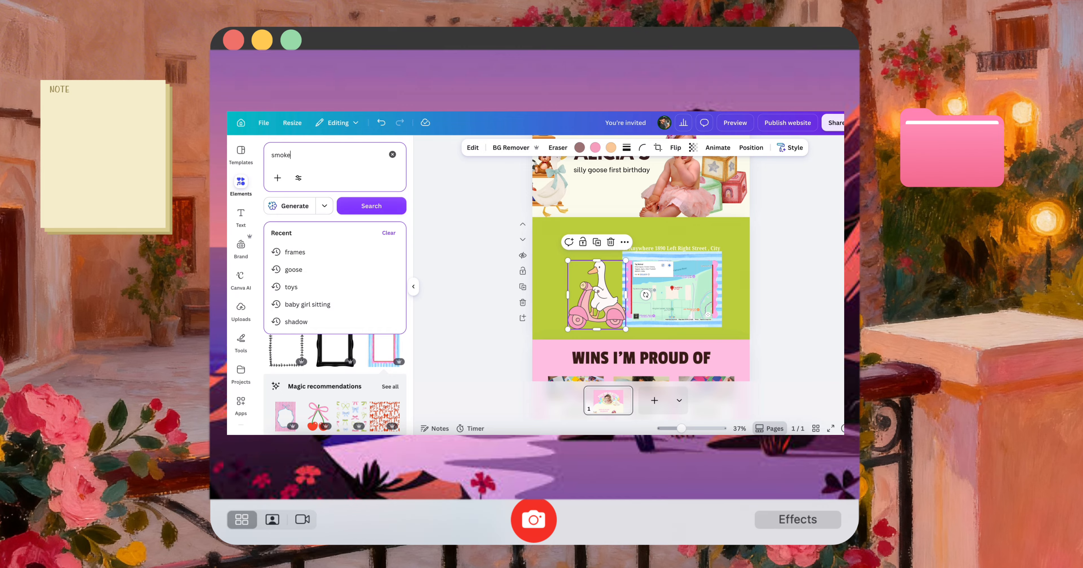
text(oke)
key(Return)
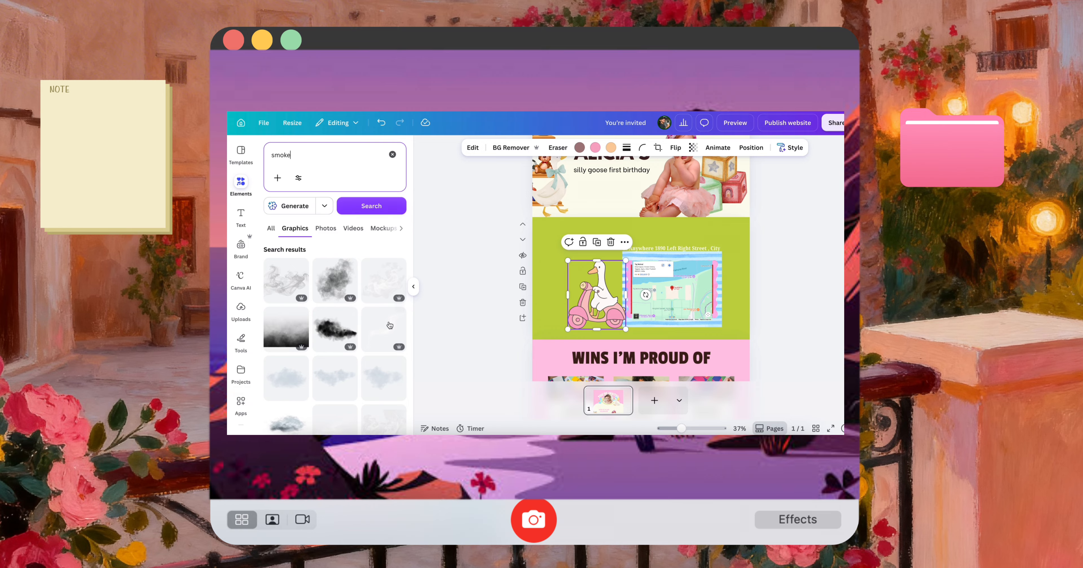
scroll(385, 298, down, 5)
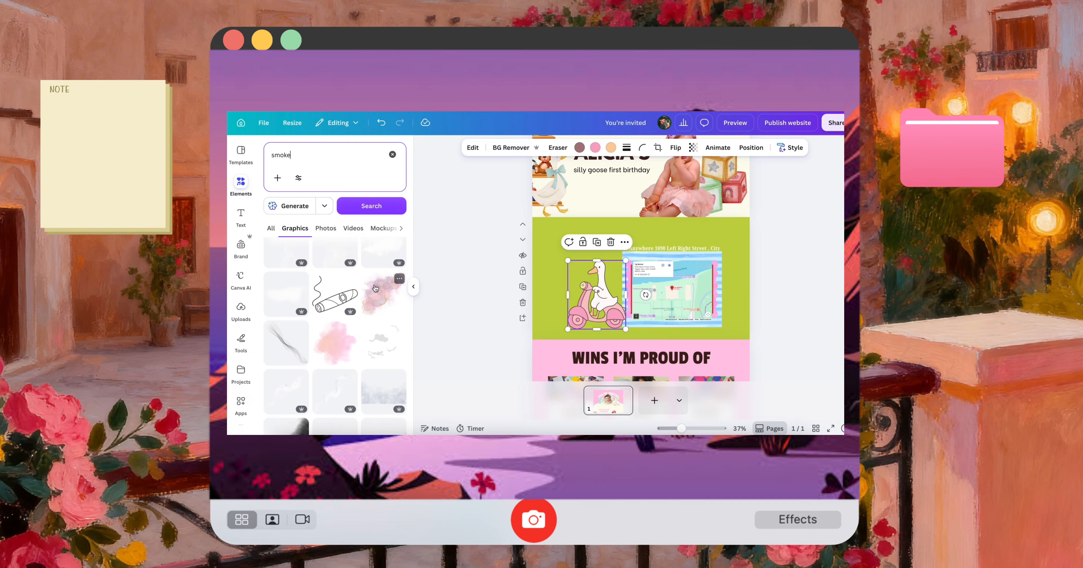
click(351, 404)
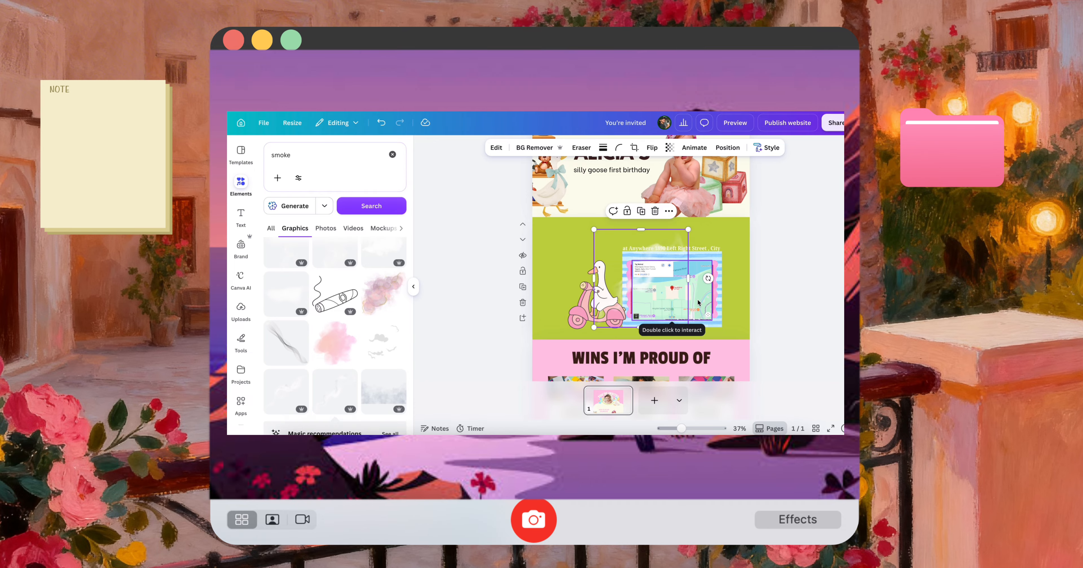
key(Delete)
scroll(391, 369, down, 8)
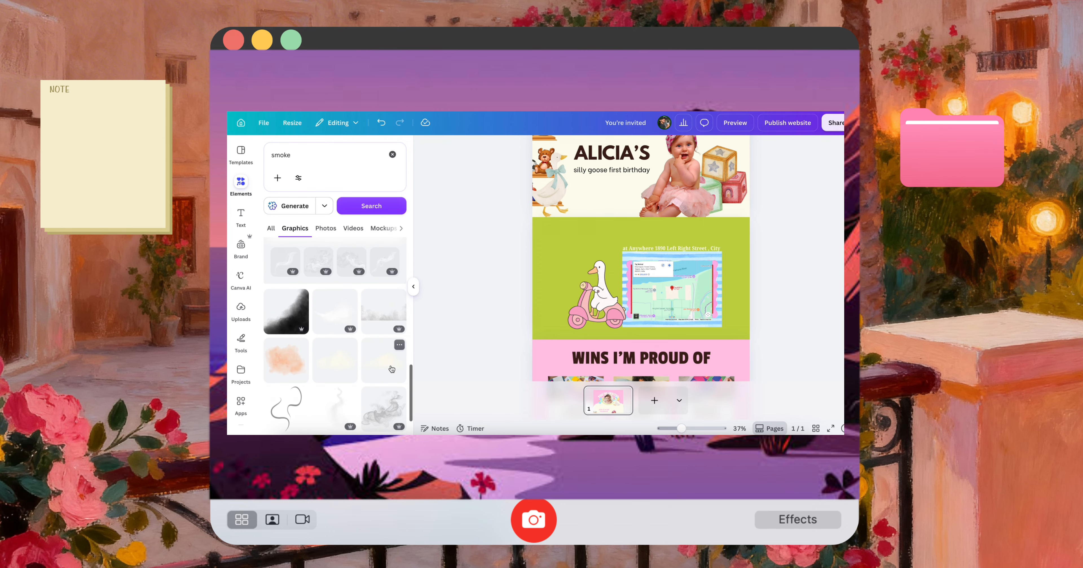
scroll(391, 369, down, 6)
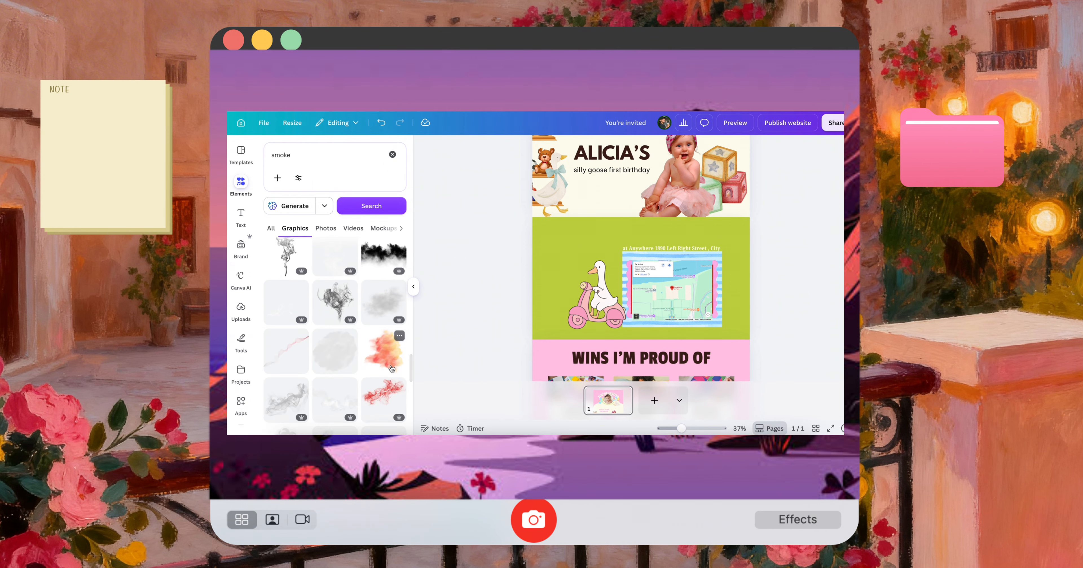
click(337, 353)
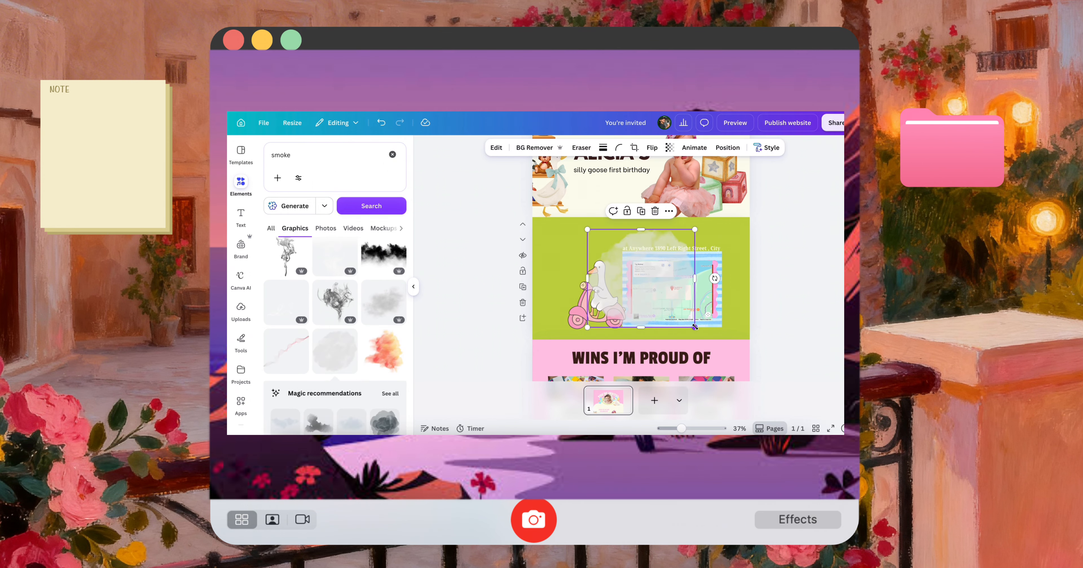
Remove the translucent grey smoke cloud from the green section
drag(725, 338, 636, 353)
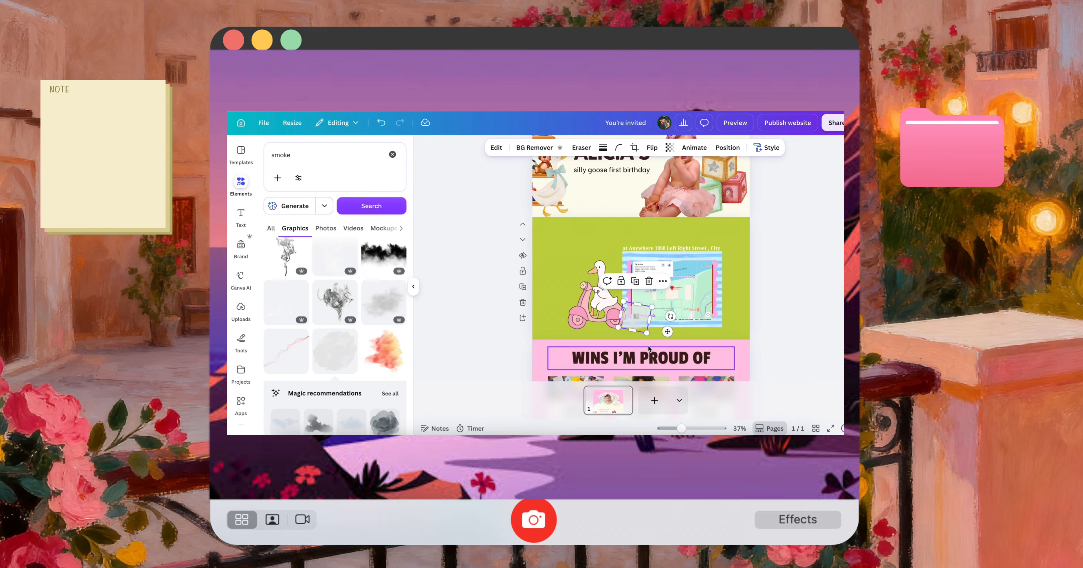
click(787, 343)
click(635, 322)
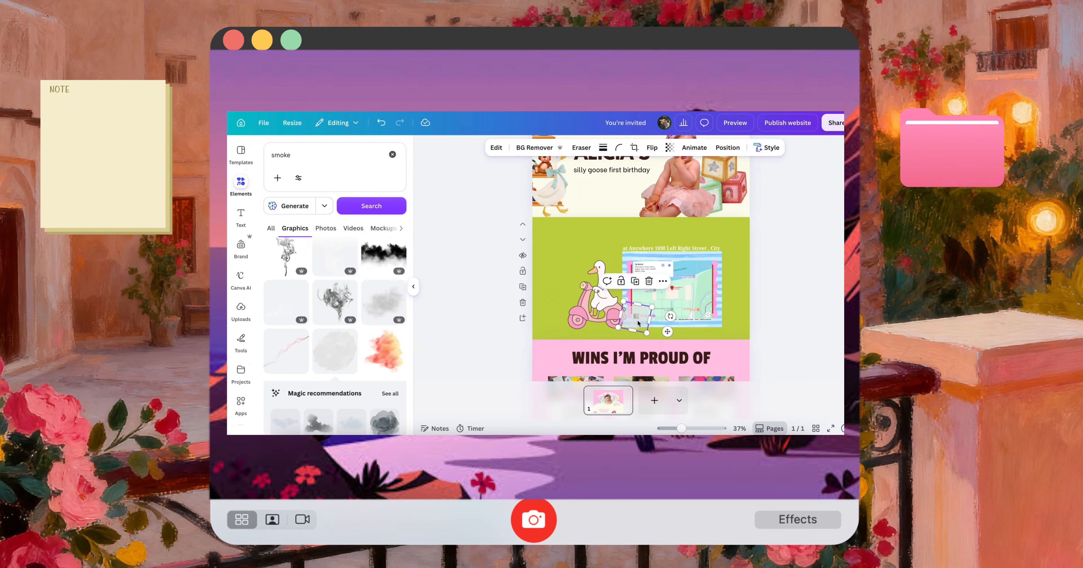
key(Delete)
Add the orange swirling smoke graphic to the green section and recolour it cream and lime green
scroll(355, 370, down, 3)
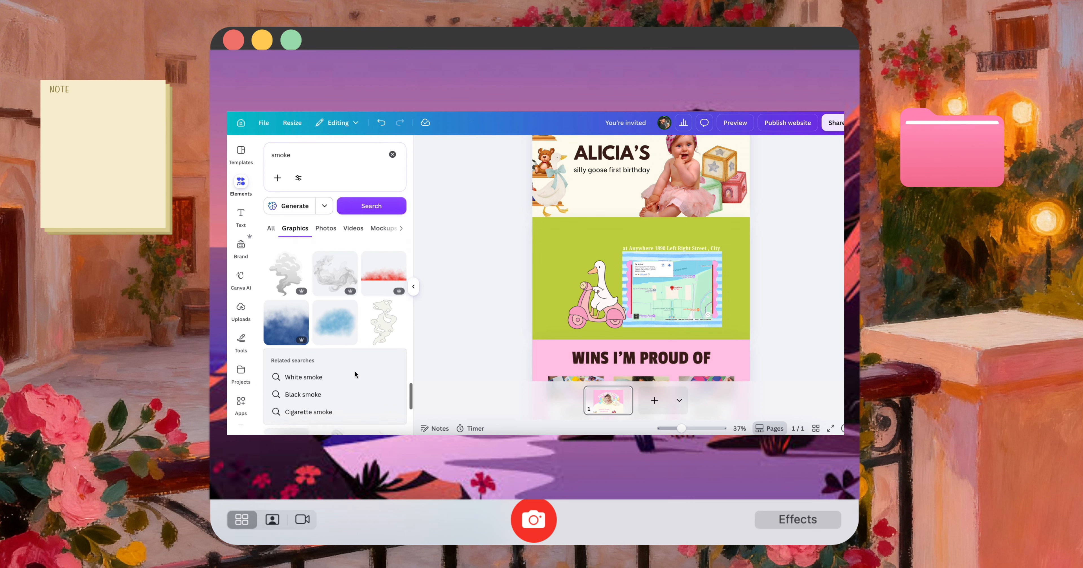
scroll(355, 370, down, 5)
scroll(355, 370, down, 3)
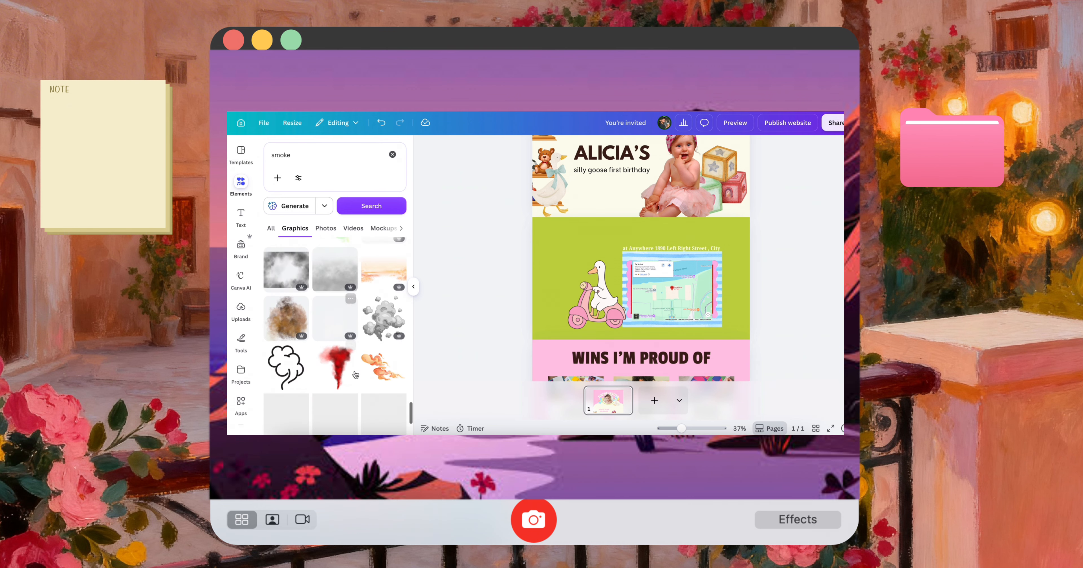
click(383, 302)
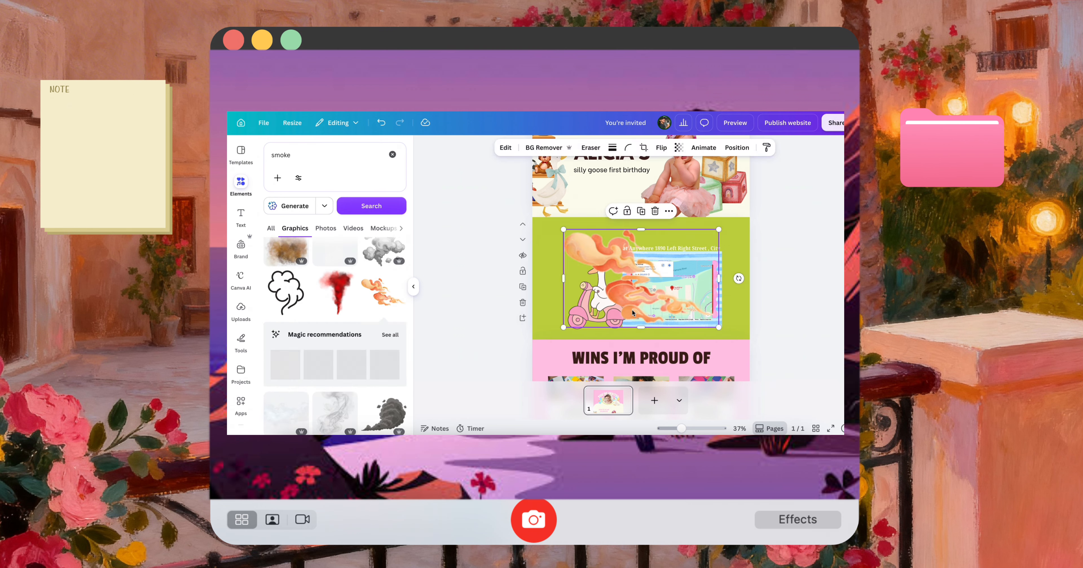
click(604, 147)
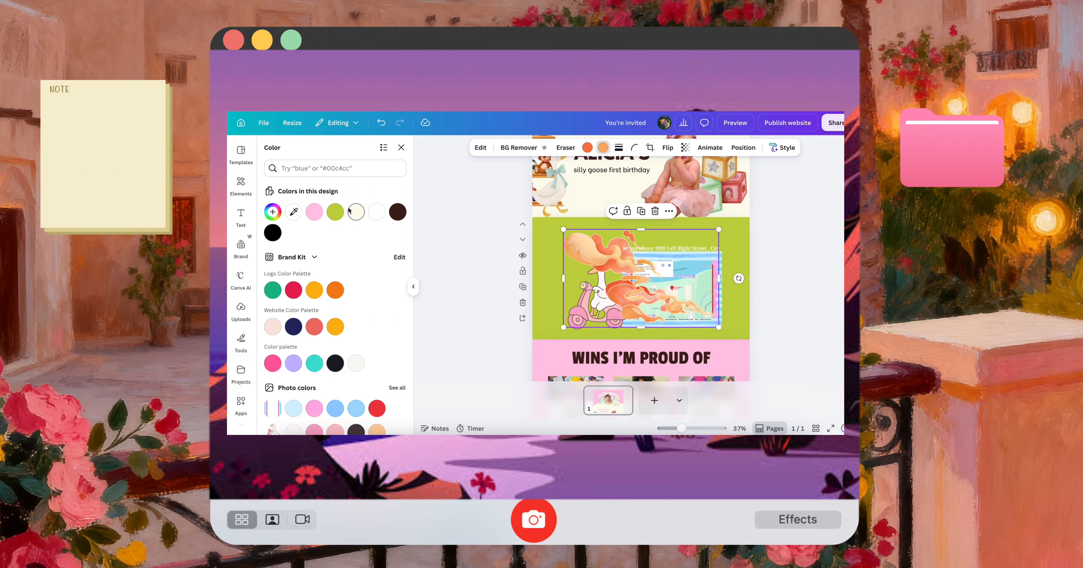
click(356, 212)
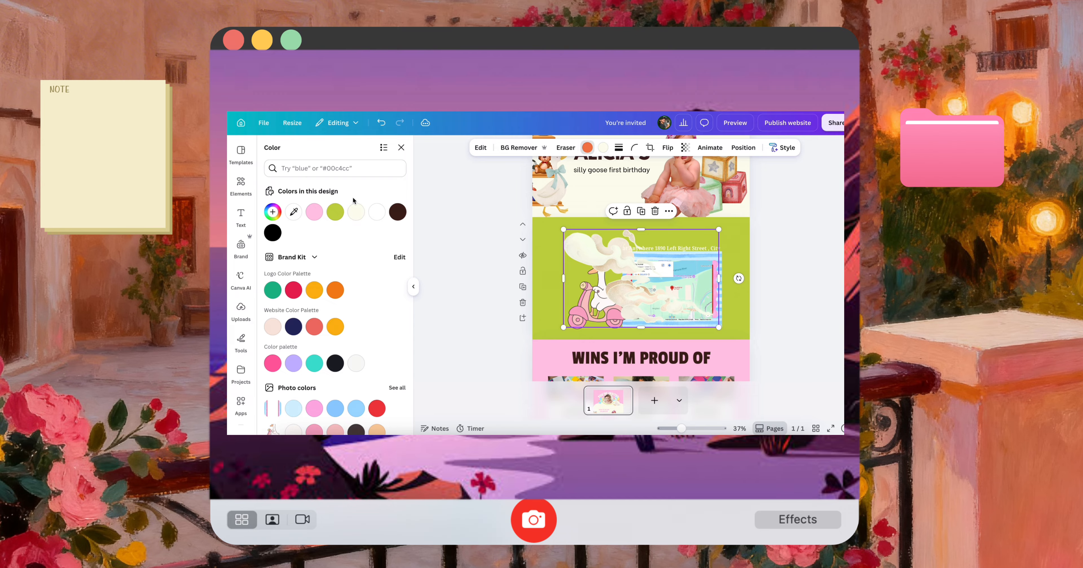
click(335, 212)
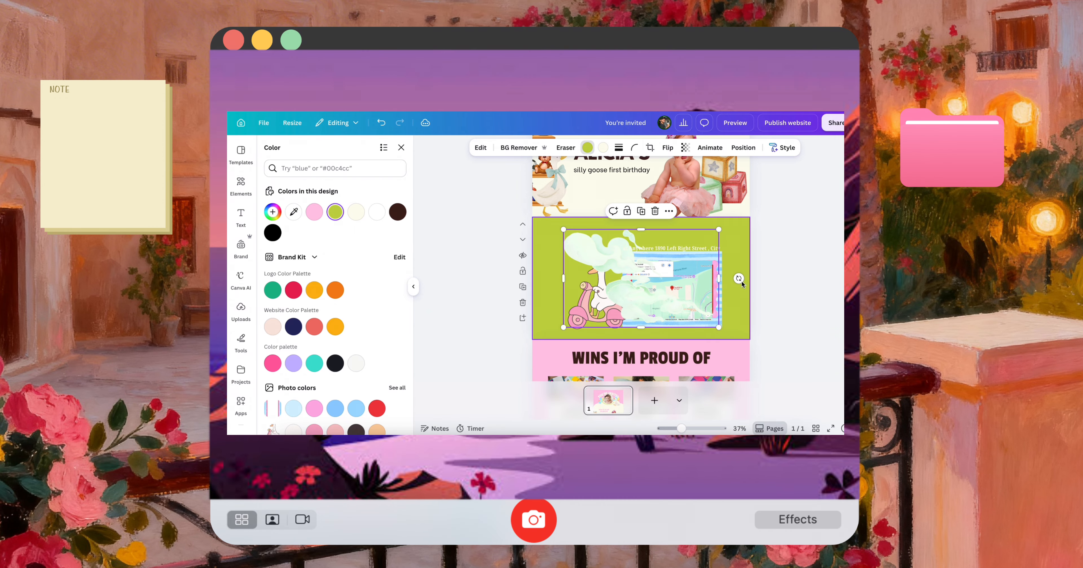
Turn and vertically flip the smoke swirl, then shrink it into a small puff behind the scooter's rear wheel
drag(739, 278, 545, 299)
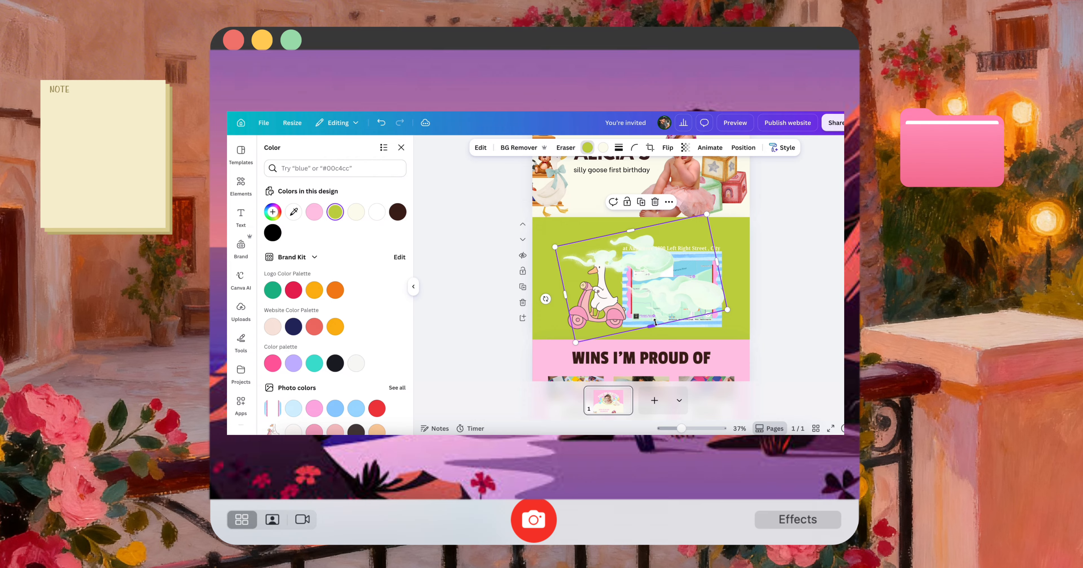
click(664, 148)
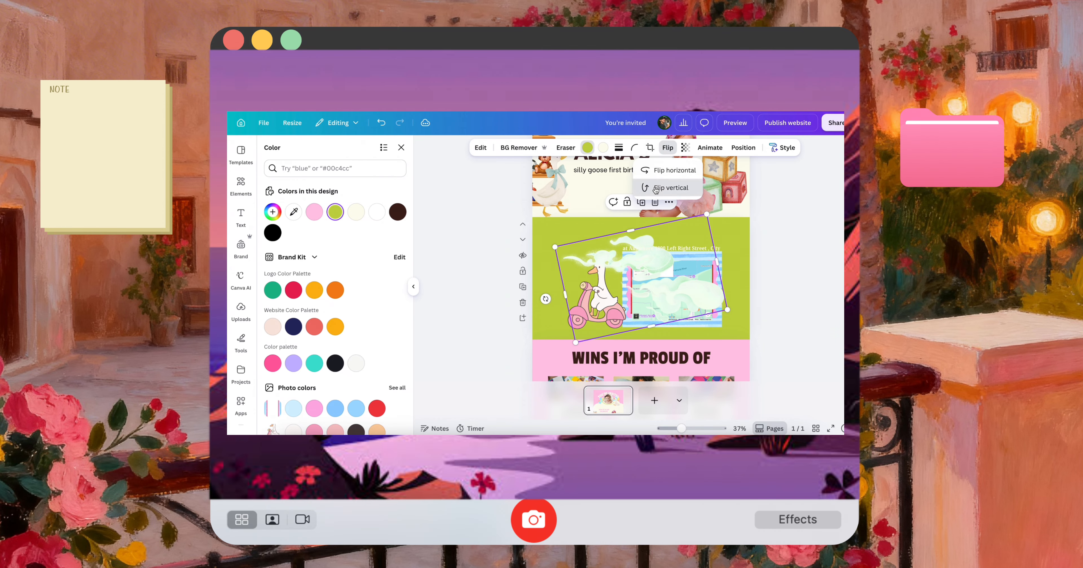
click(670, 188)
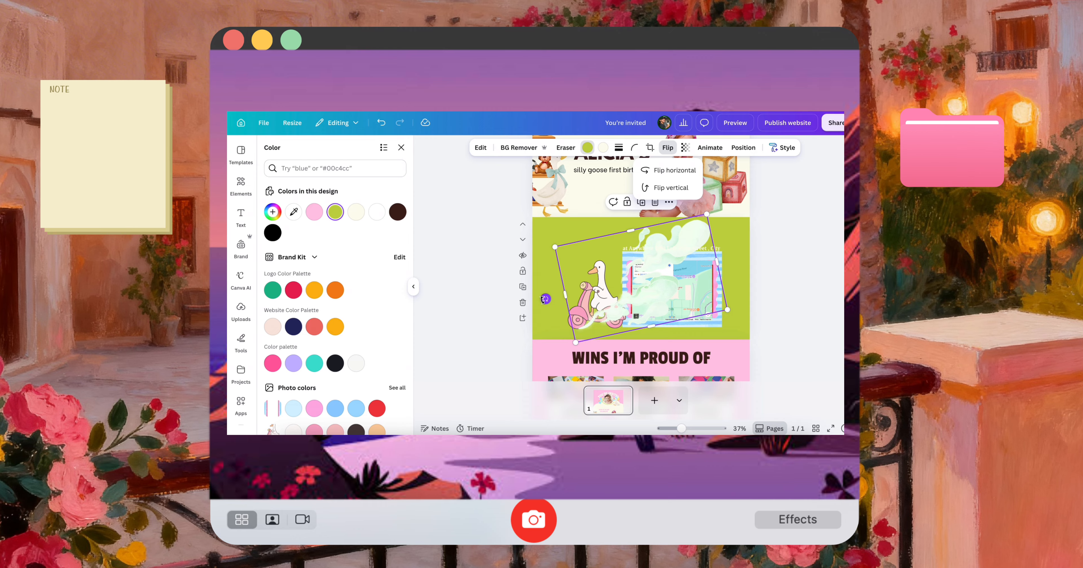
drag(545, 299, 544, 276)
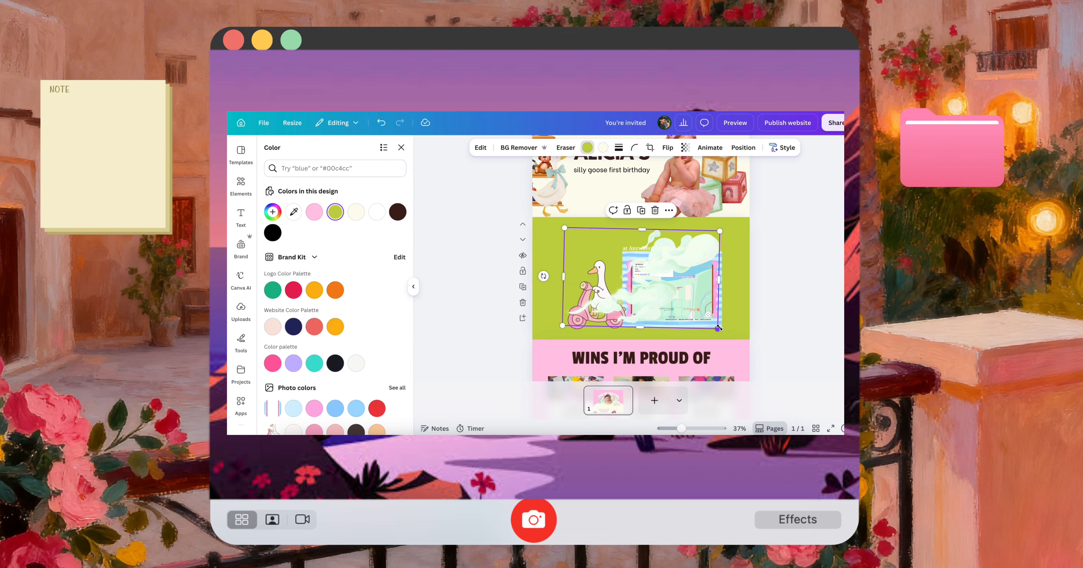
drag(720, 326, 631, 326)
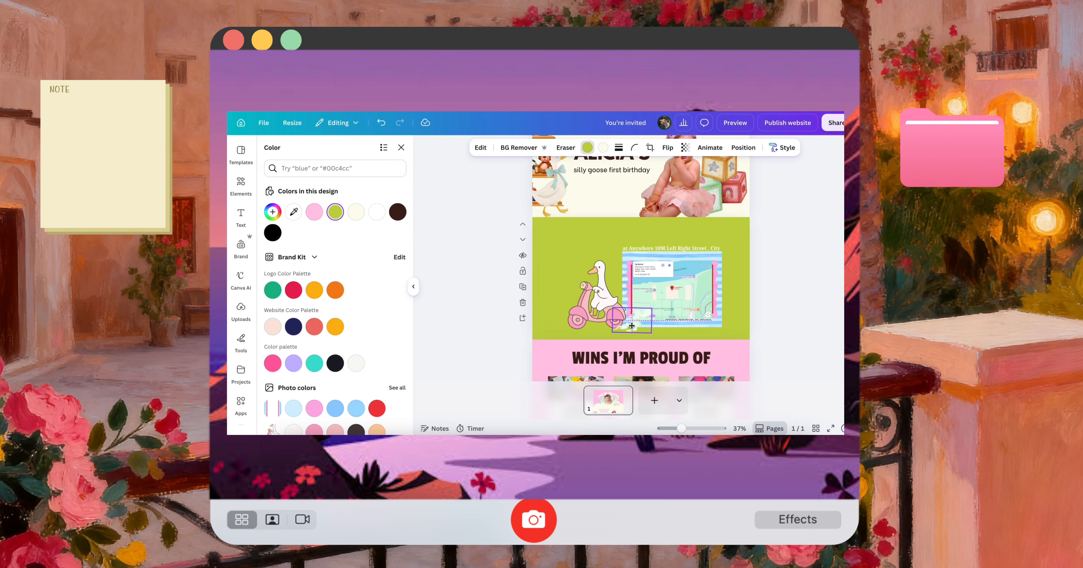
click(768, 327)
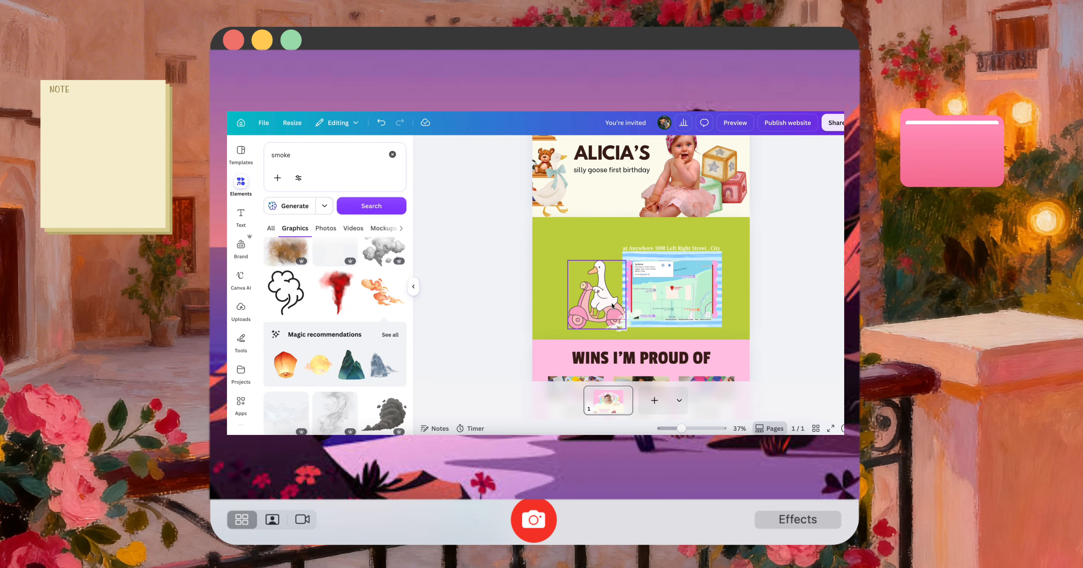
Shift the scooter goose slightly left, away from the map frame, and check the site in the mobile preview
click(593, 295)
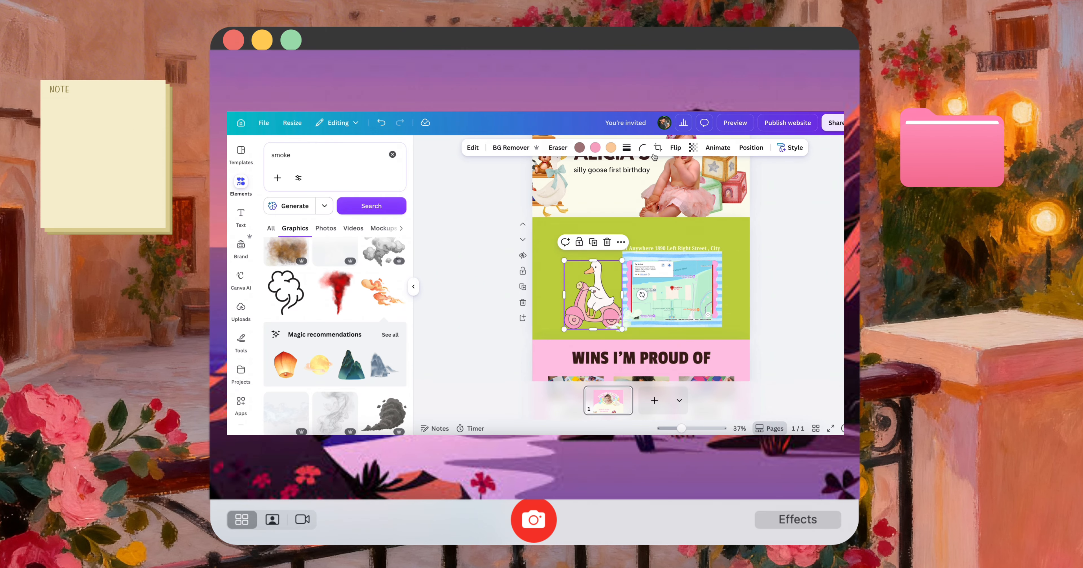
click(736, 128)
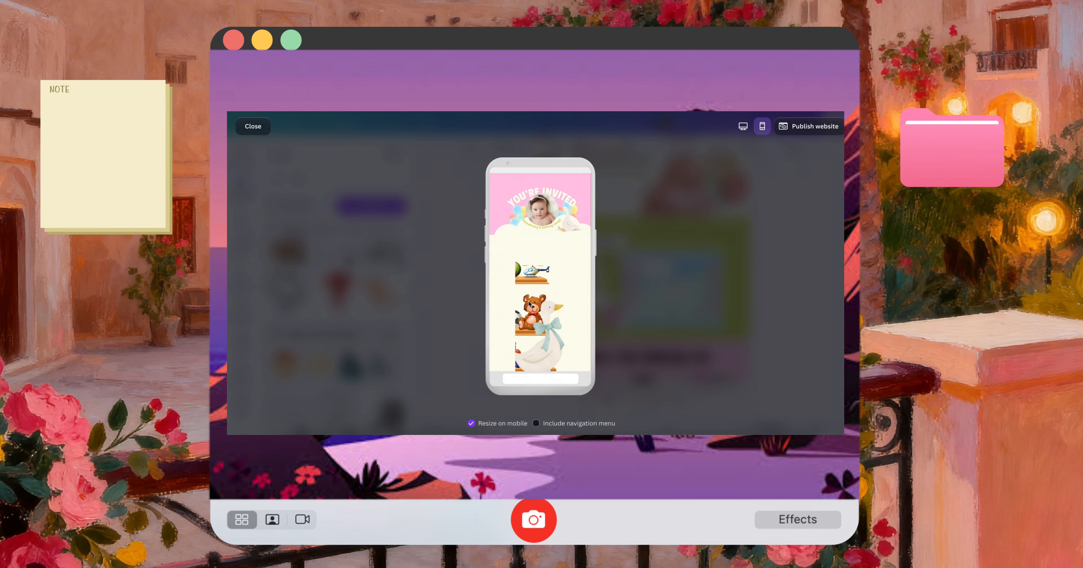
scroll(526, 286, down, 10)
scroll(534, 284, up, 5)
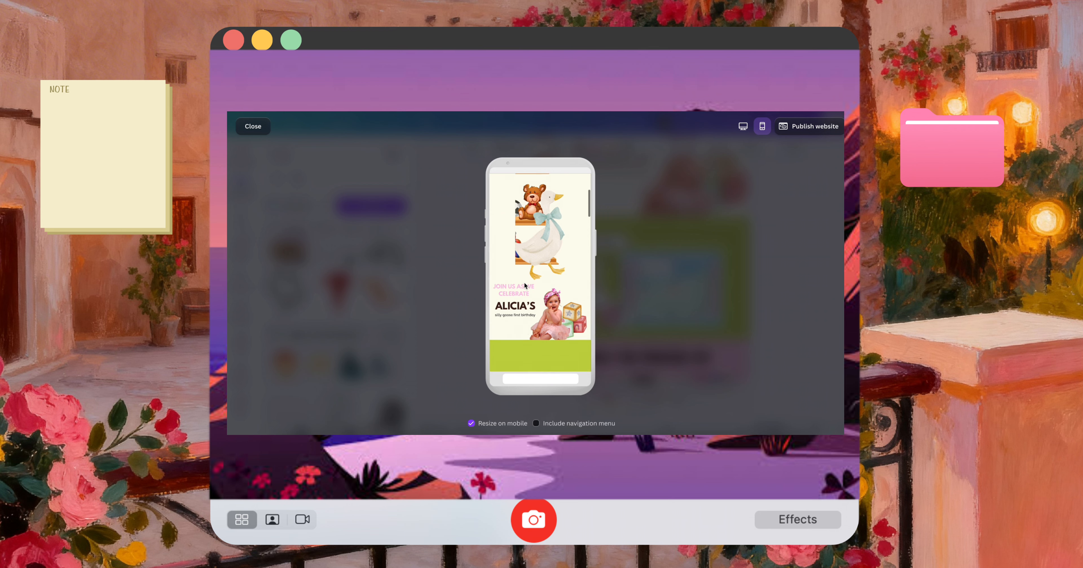
key(Escape)
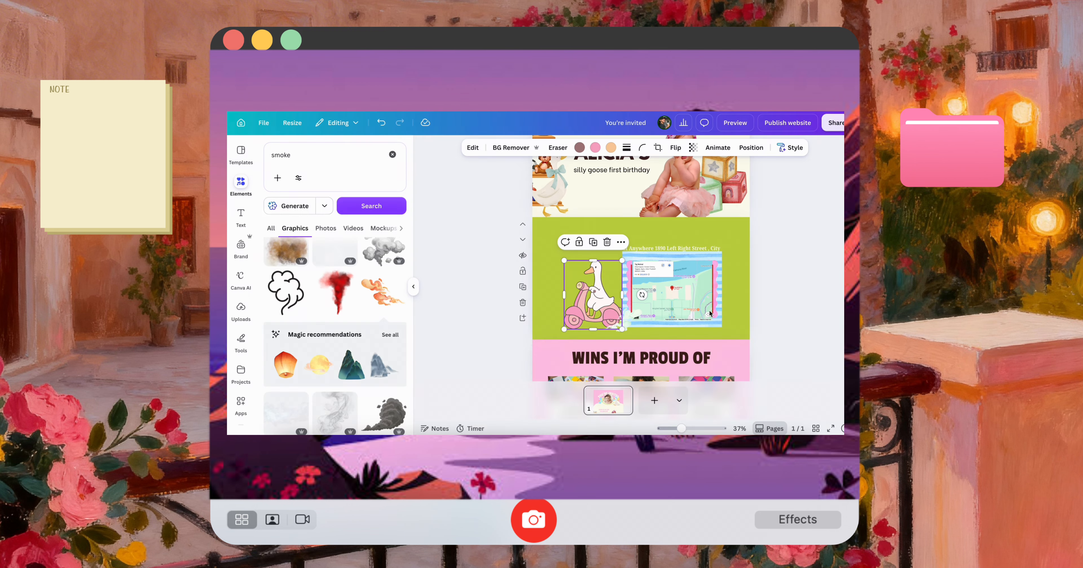
Delete the toy shelf with the teddy bear and the toy blocks from the cream section
scroll(535, 266, down, 5)
key(Delete)
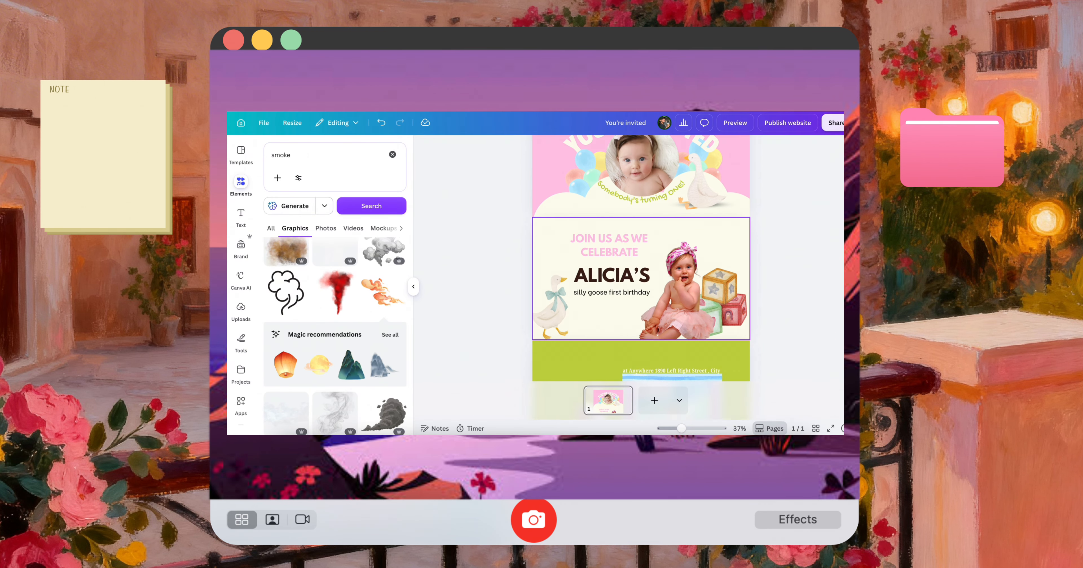
drag(548, 308, 554, 308)
click(750, 318)
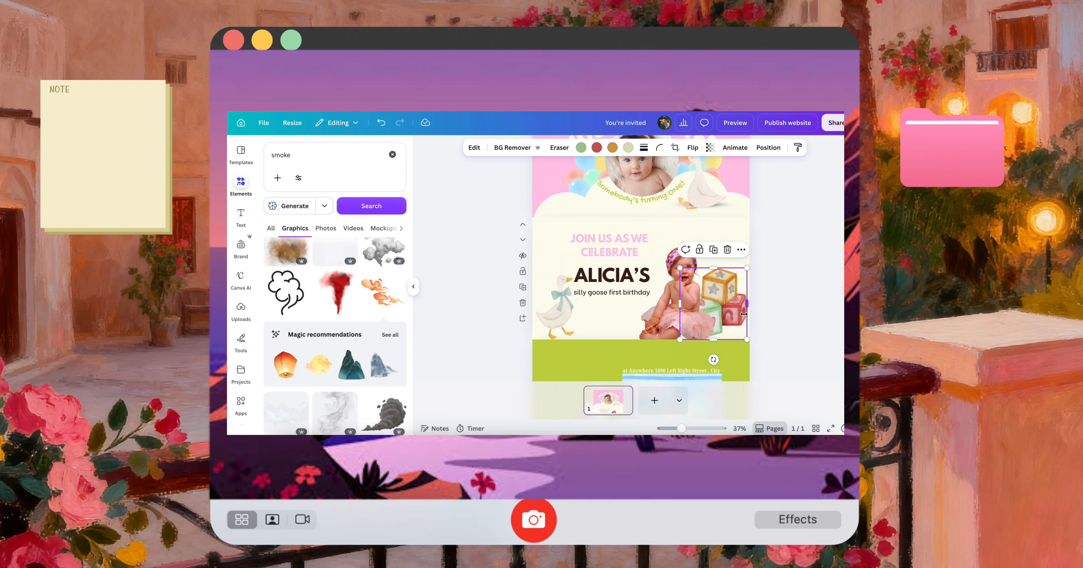
key(Delete)
Move the cream section's texts, goose and baby photo together to the right and slightly up, checking the mobile preview
drag(744, 320, 522, 248)
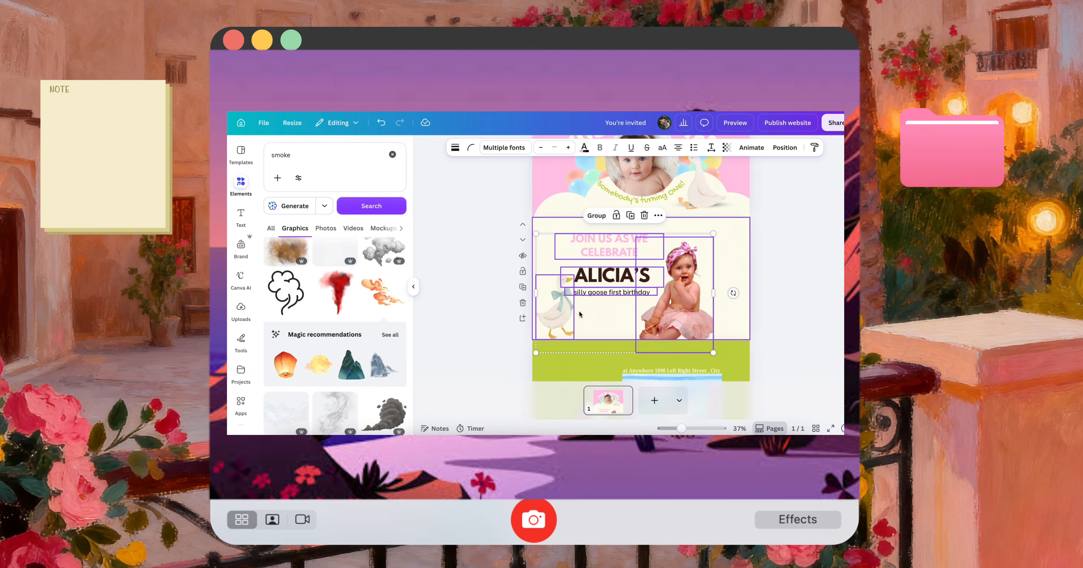
drag(576, 312, 605, 313)
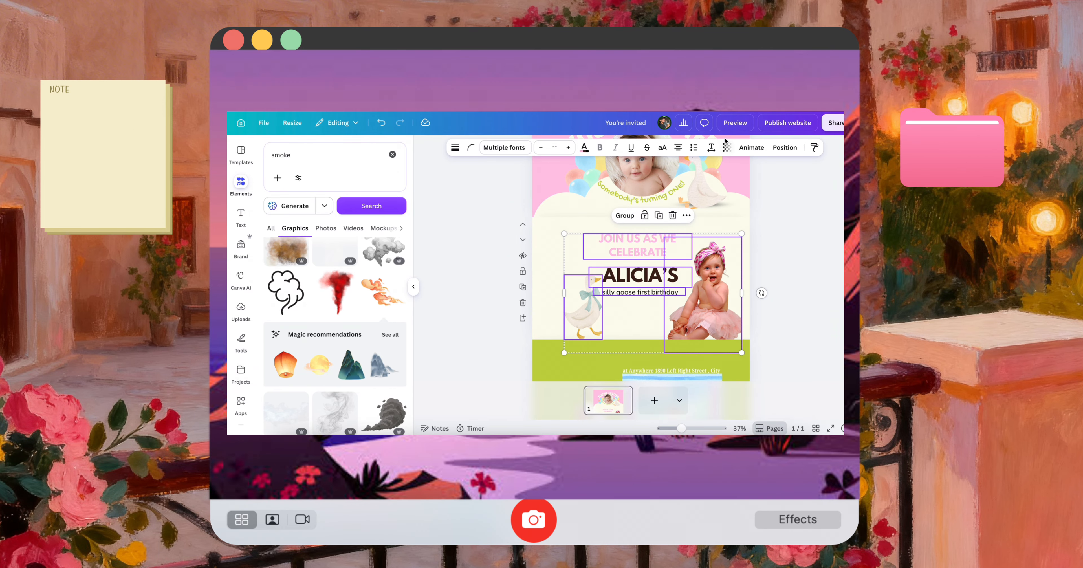
click(735, 122)
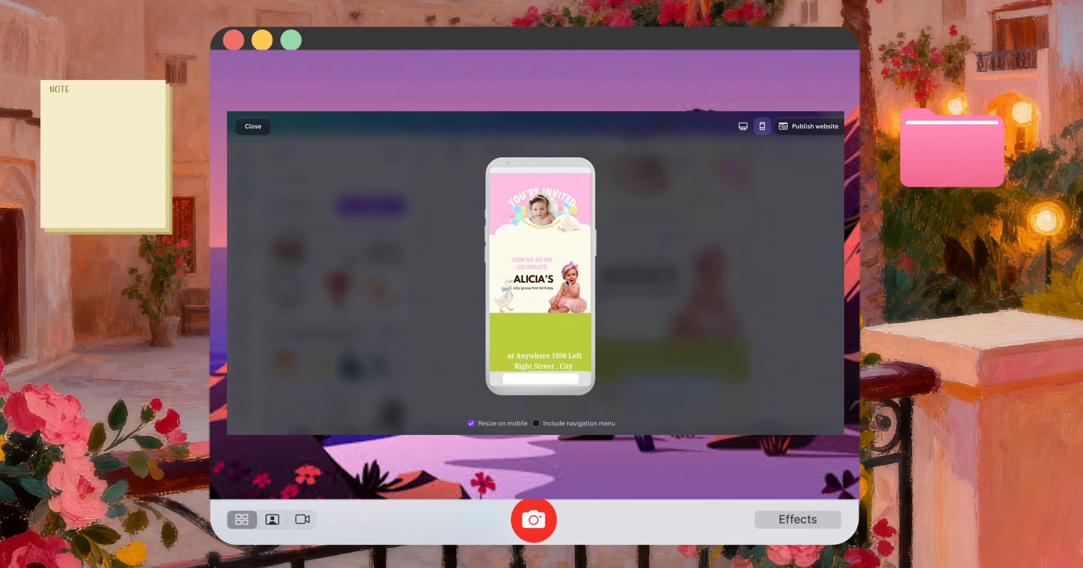
key(Escape)
drag(648, 286, 648, 277)
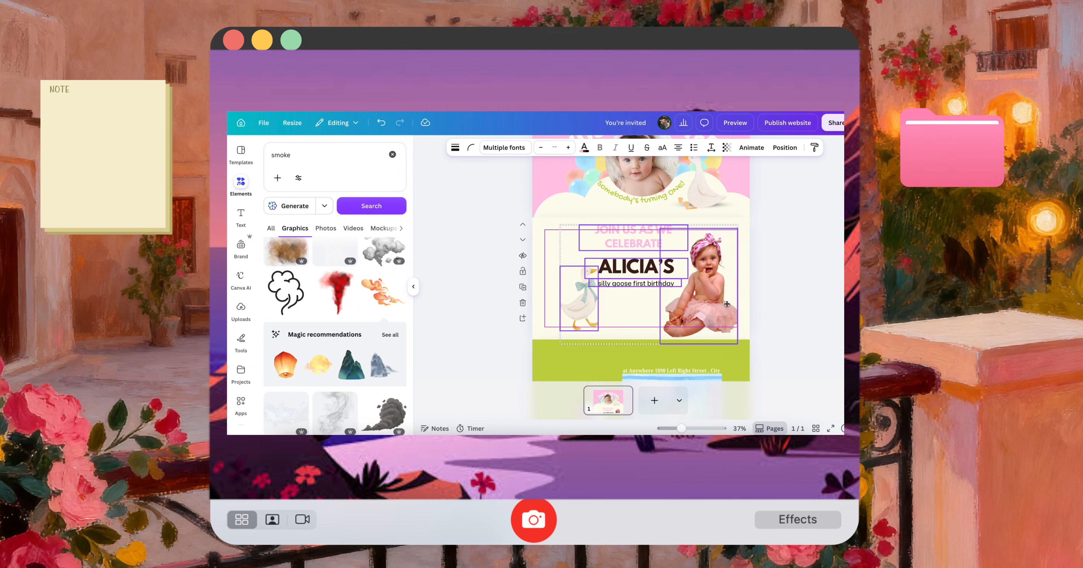
click(779, 315)
Shrink the cream section's goose, enlarge the birthday subtitle onto two lines, and lower the name and pink heading to match
mouse_move(588, 310)
mouse_down()
mouse_move(597, 330)
mouse_move(585, 316)
mouse_up()
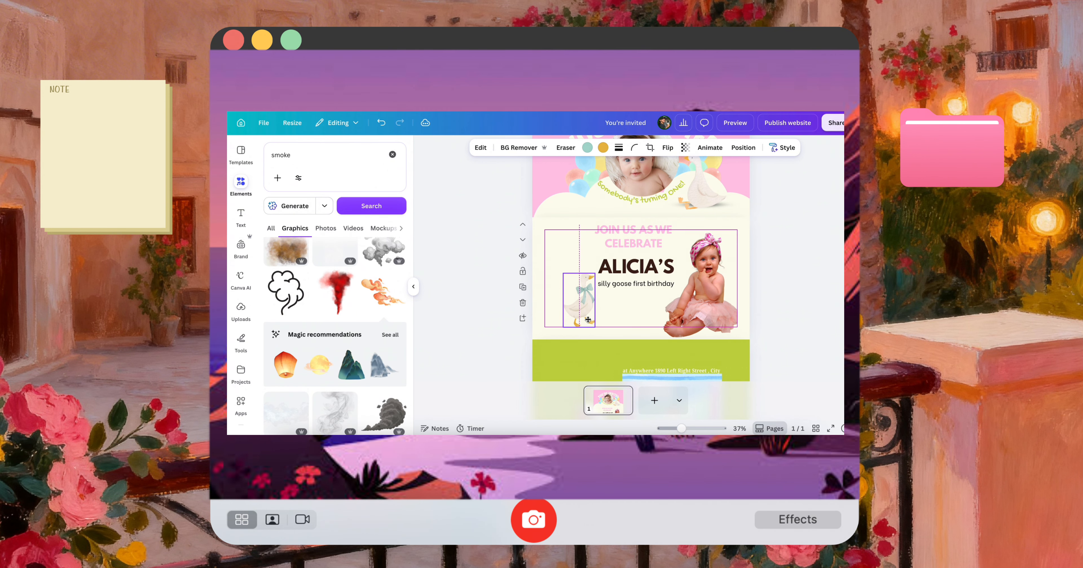
click(673, 283)
drag(686, 283, 637, 338)
click(668, 278)
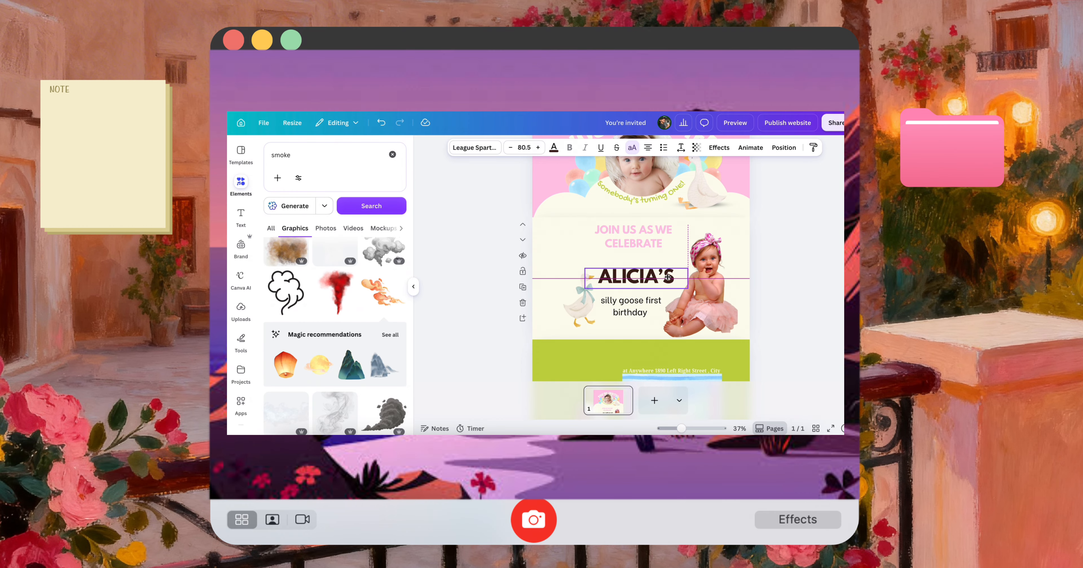
drag(634, 237, 633, 249)
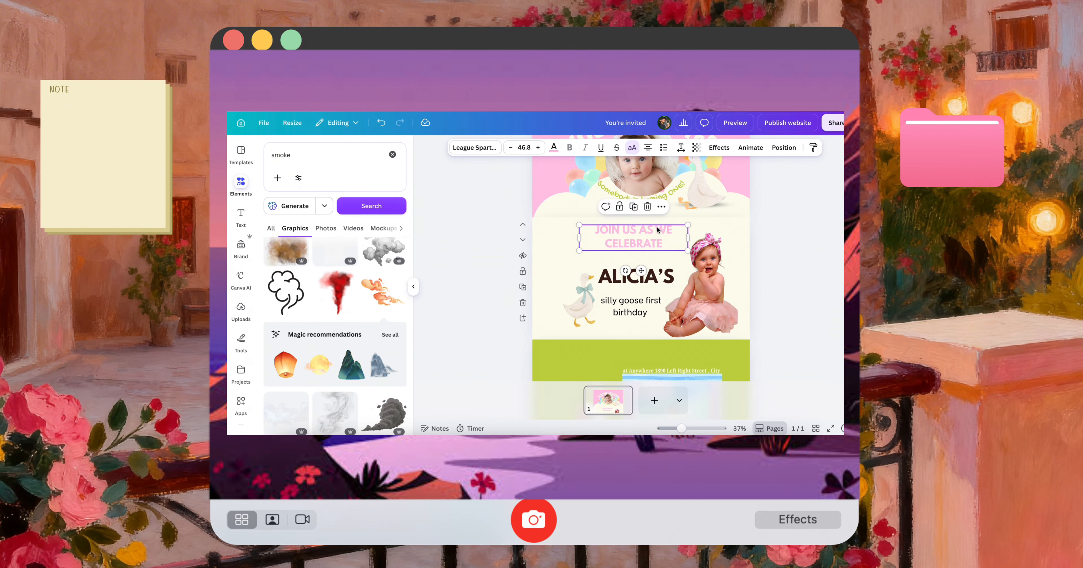
Check the cream and green sections in the mobile preview
click(733, 126)
scroll(550, 305, down, 5)
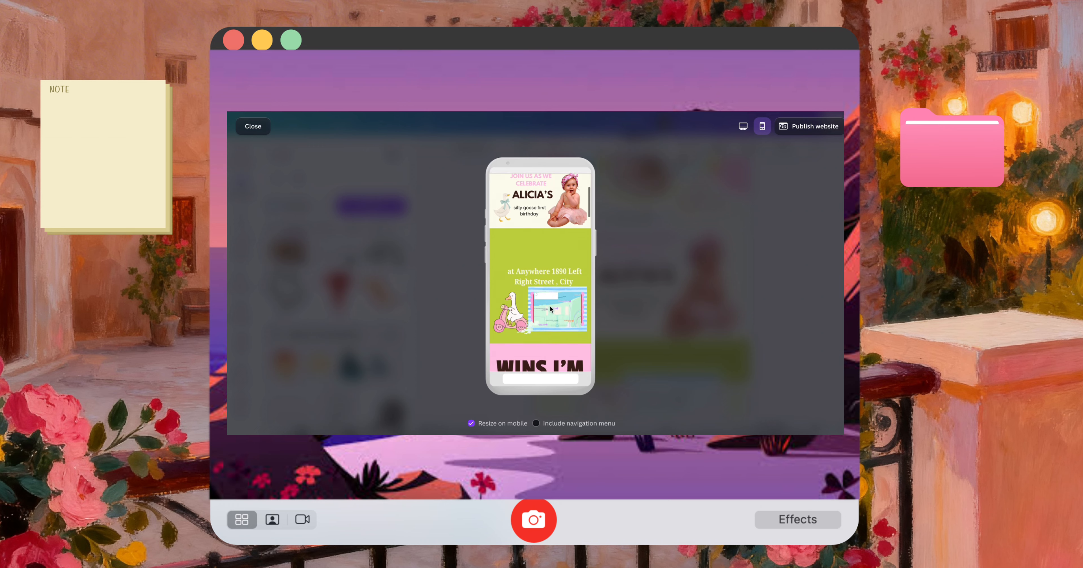
key(Escape)
Move the venue address higher above the map, wrap it onto two lines and enlarge it to size 32.7
scroll(676, 345, down, 2)
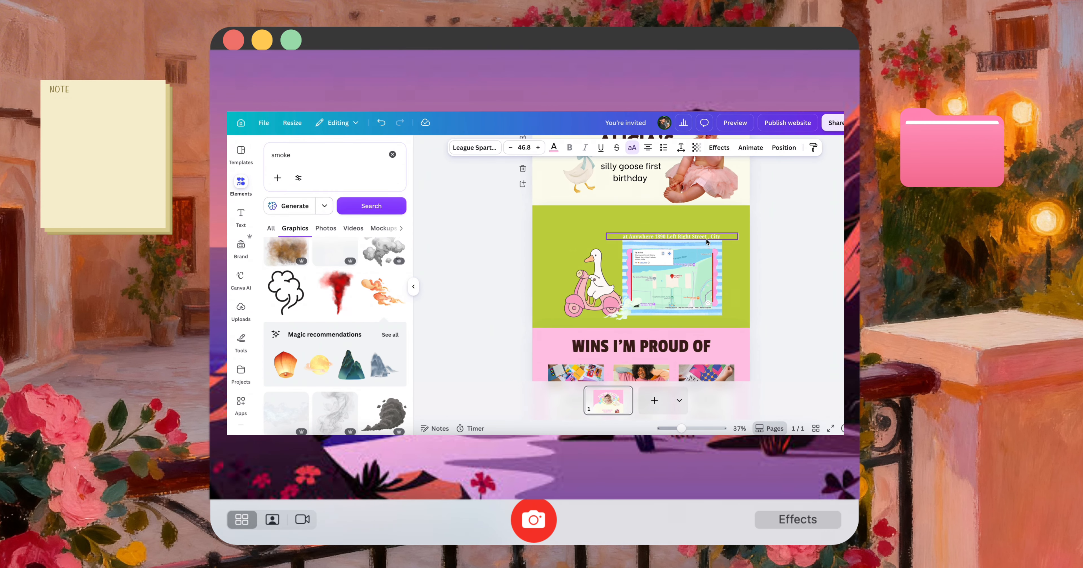
drag(673, 237, 653, 222)
drag(721, 222, 670, 224)
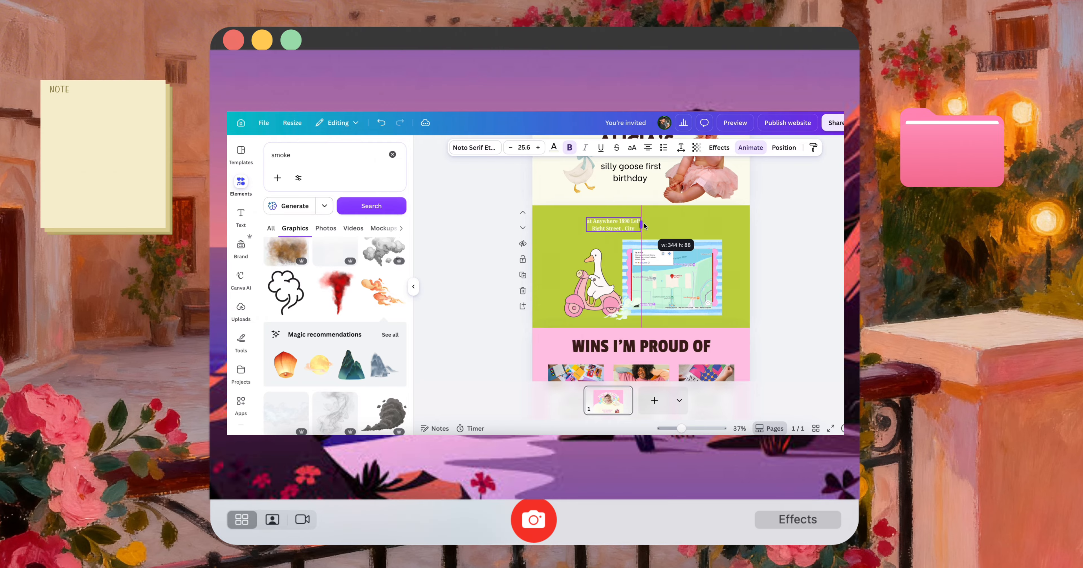
drag(643, 231, 655, 230)
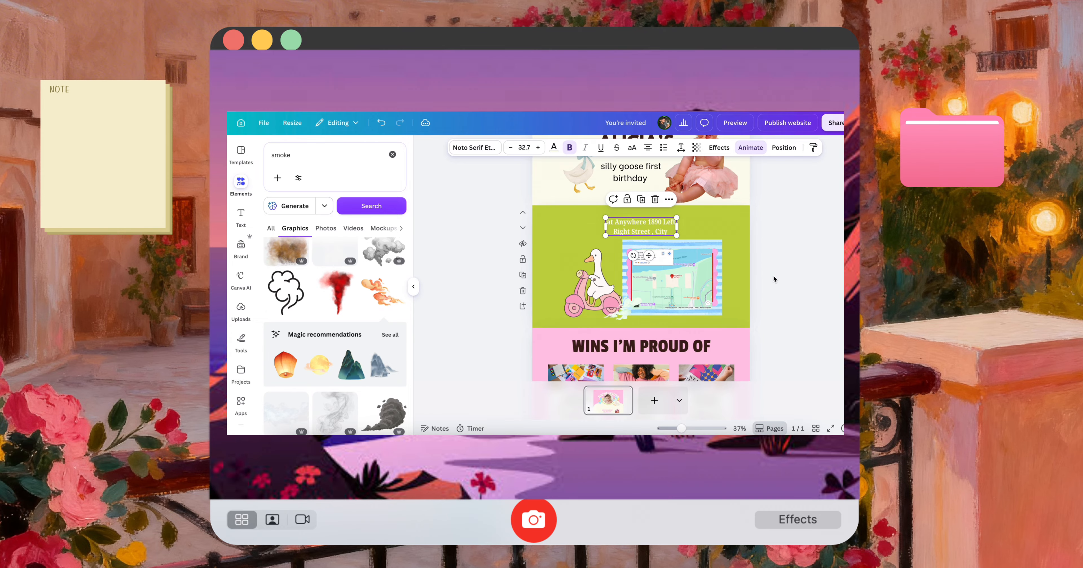
Widen the venue address text box to about 668 and check the green section in the mobile preview
click(723, 126)
scroll(568, 320, down, 5)
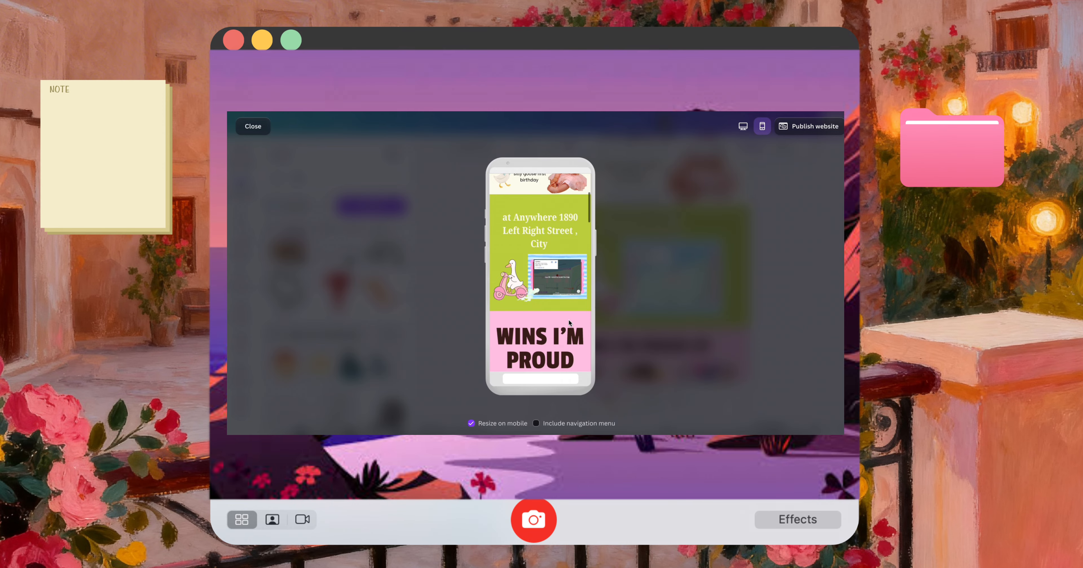
key(Escape)
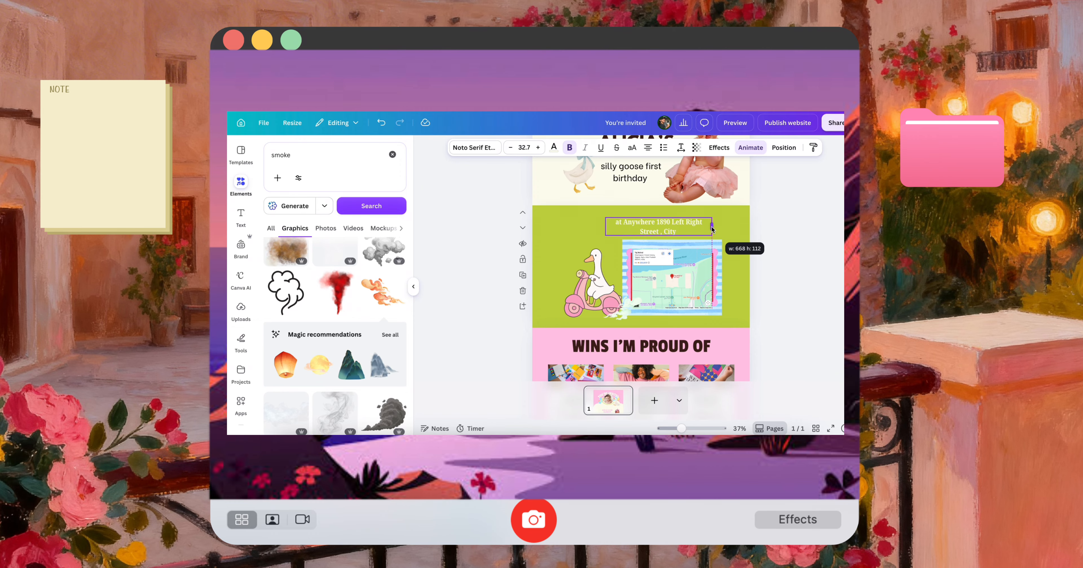
click(735, 123)
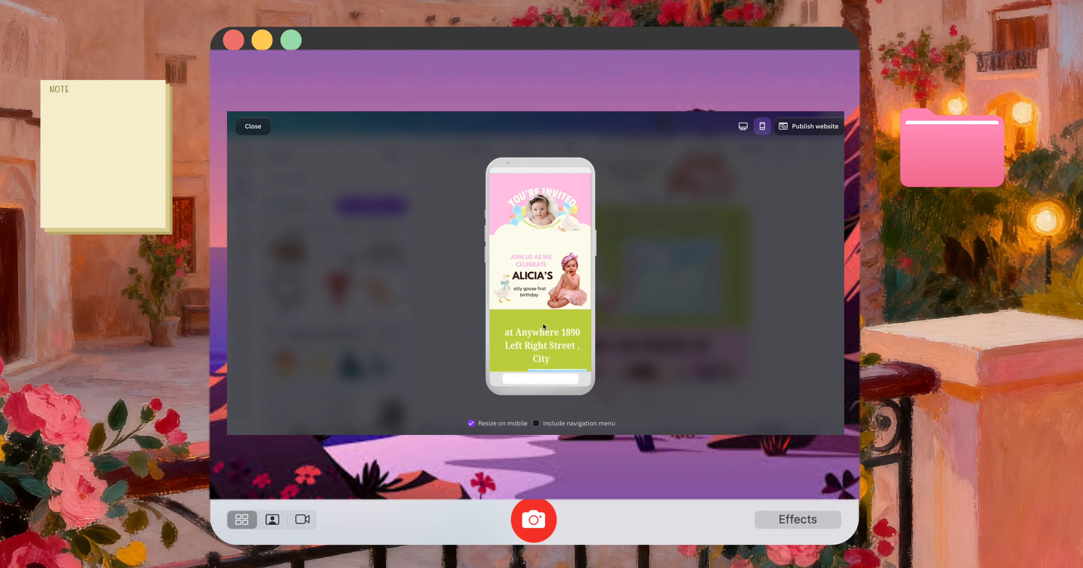
scroll(543, 323, down, 3)
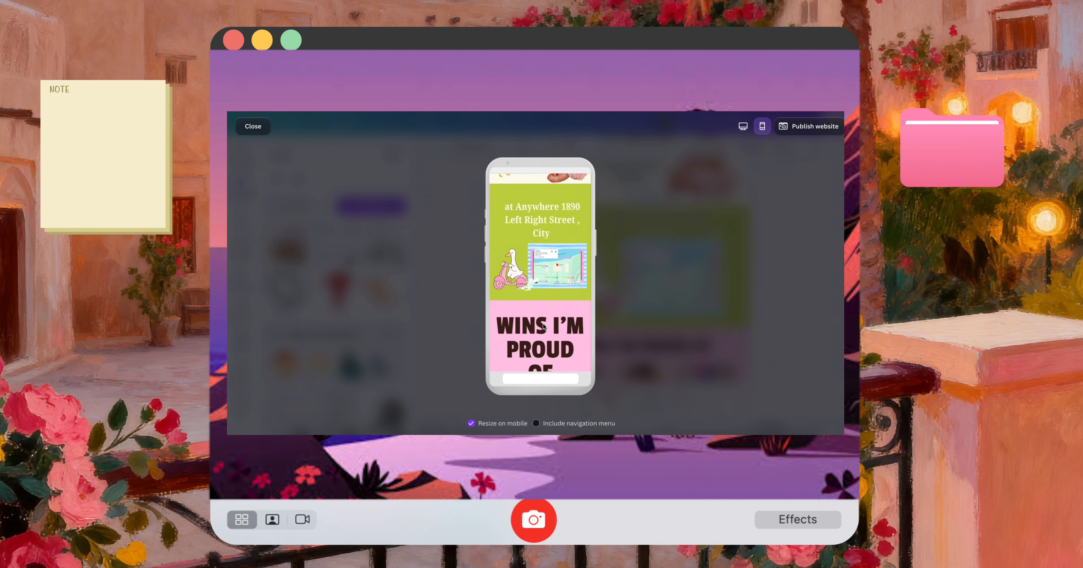
Duplicate the cream rounded shape and place copies along the green section's upper edge to form a scalloped border
key(Escape)
scroll(571, 204, up, 3)
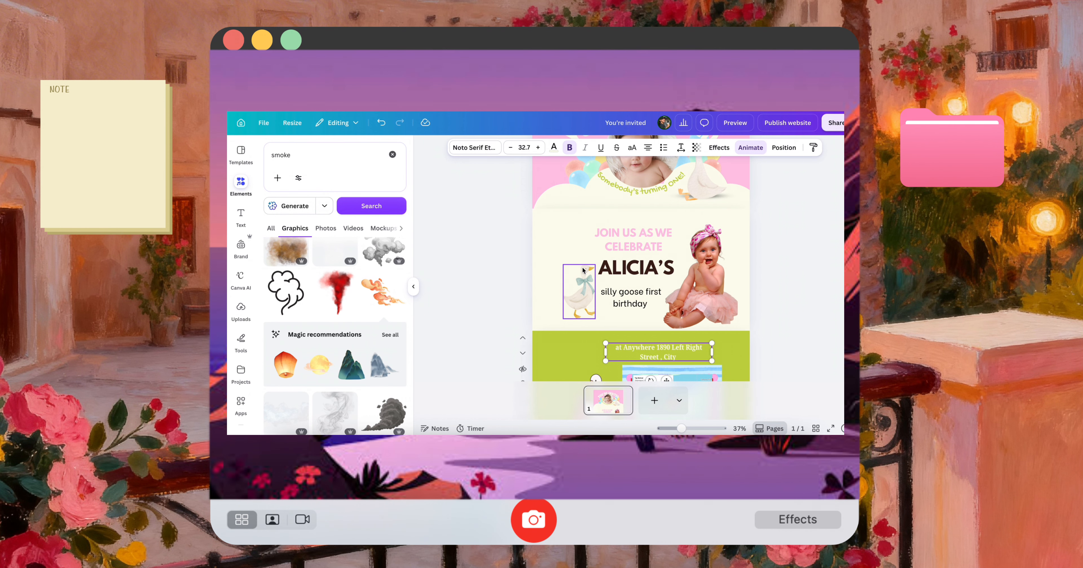
click(571, 204)
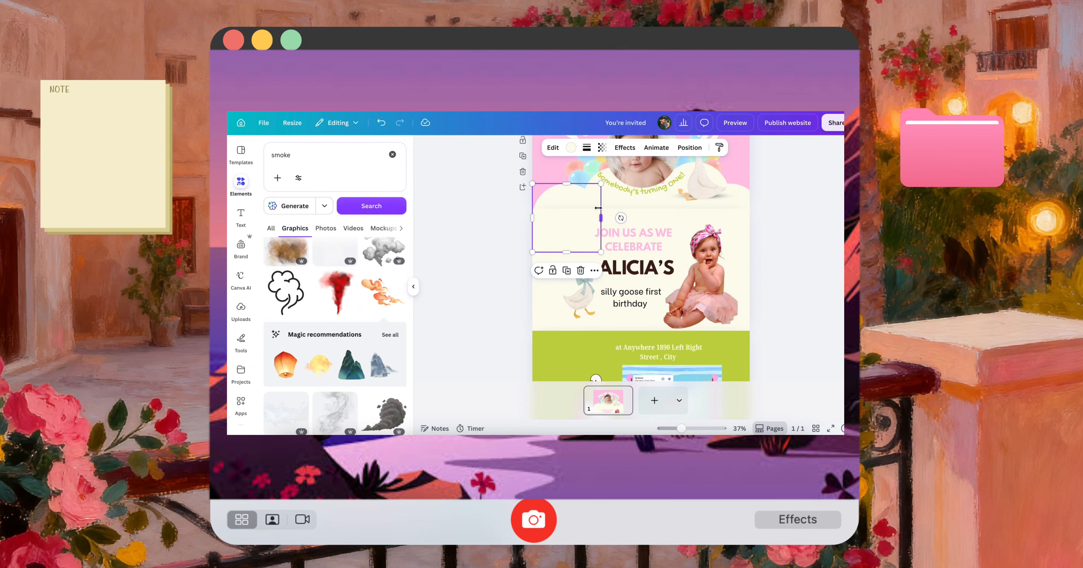
scroll(626, 261, down, 8)
scroll(622, 265, down, 1)
key(super+v)
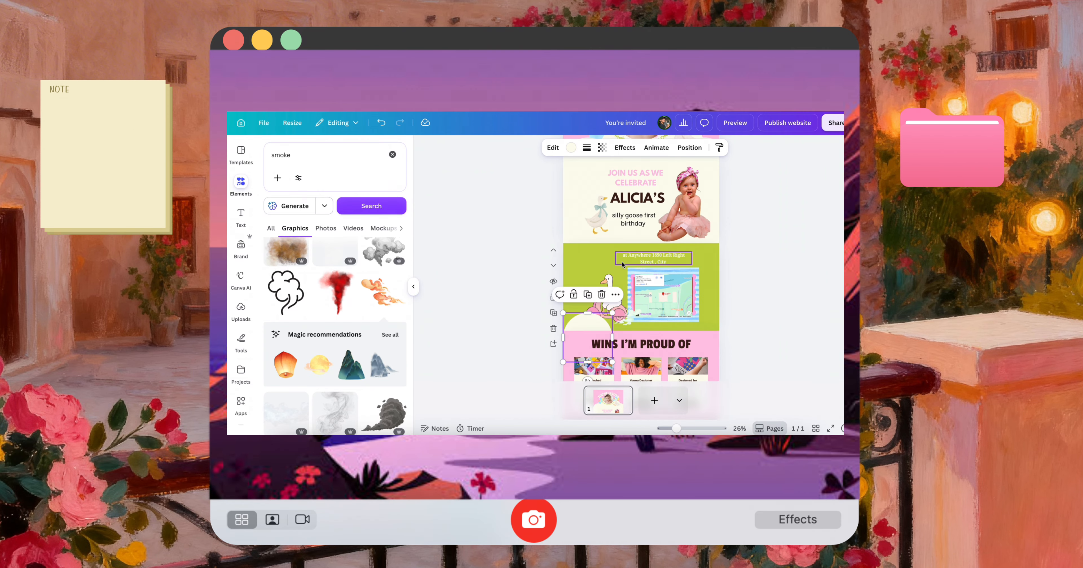
drag(582, 324, 670, 267)
Shrink the scooter goose and map together, and centre them and the venue address within the green section
click(637, 261)
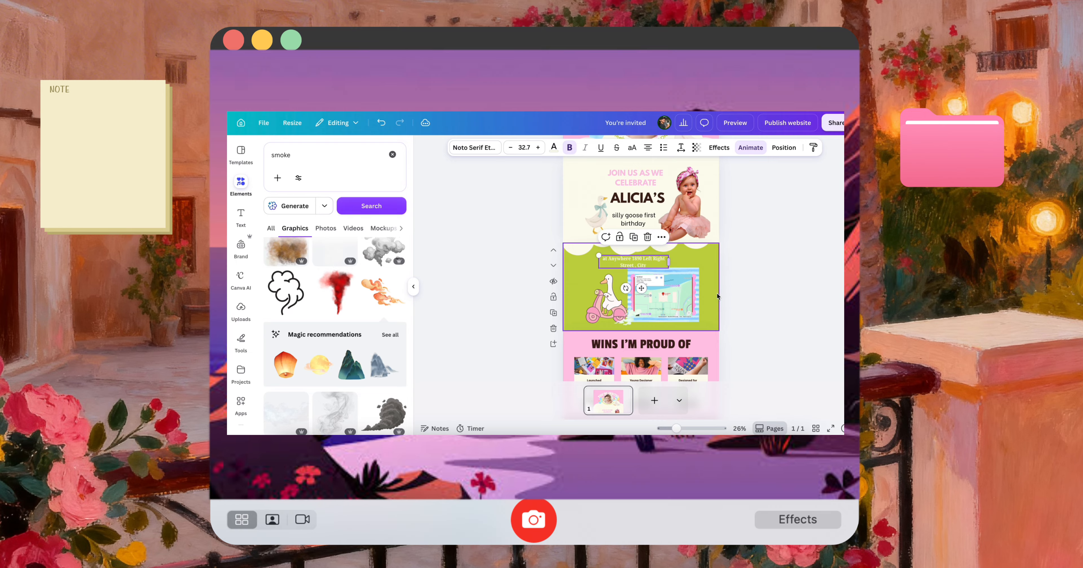
drag(728, 314, 623, 301)
drag(700, 327, 680, 306)
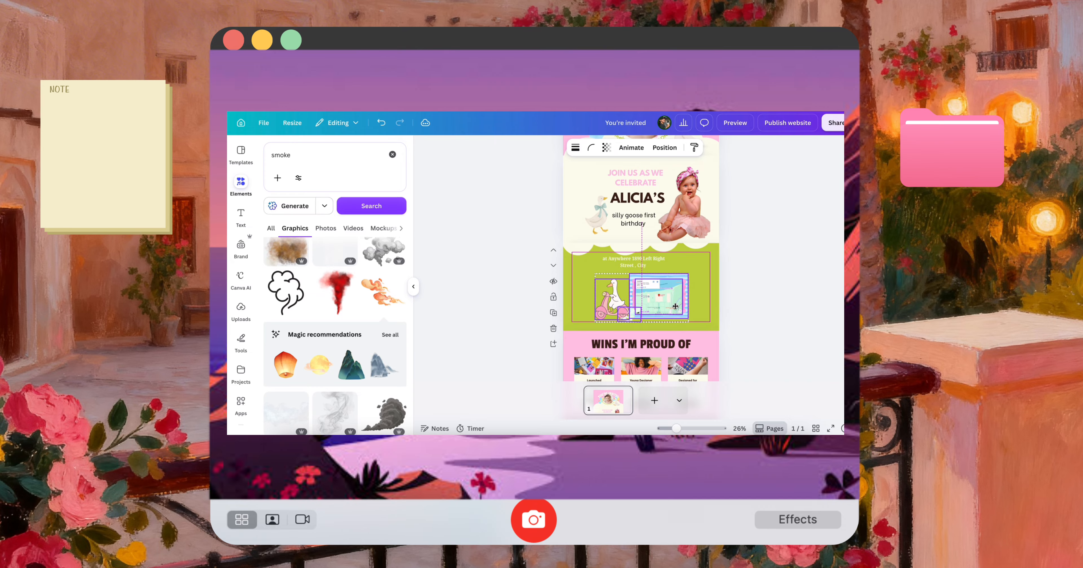
click(744, 306)
click(648, 266)
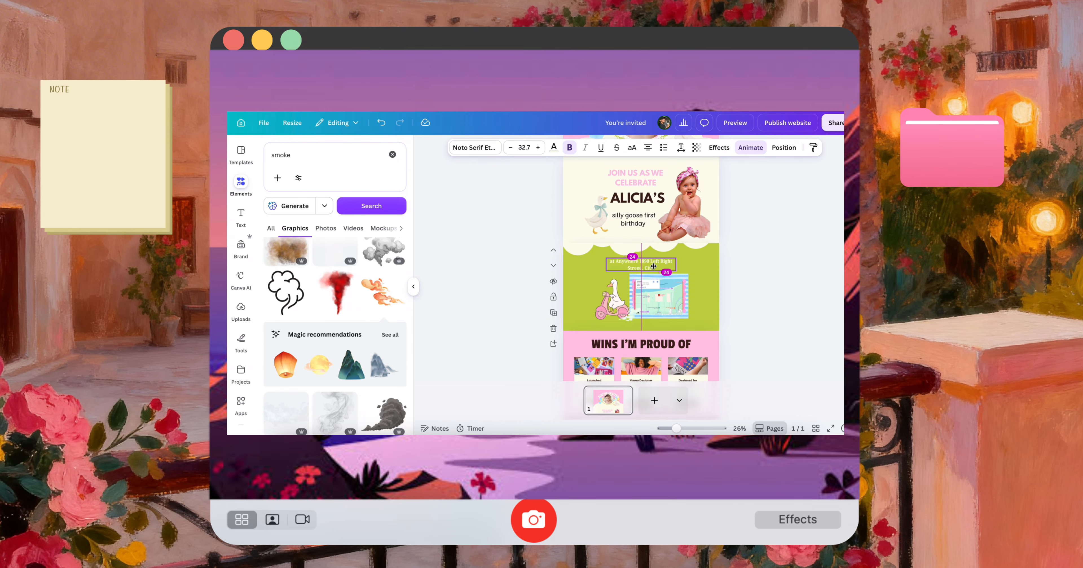
Check the green section's scalloped edge, address and map in the mobile preview
click(734, 123)
scroll(557, 297, down, 5)
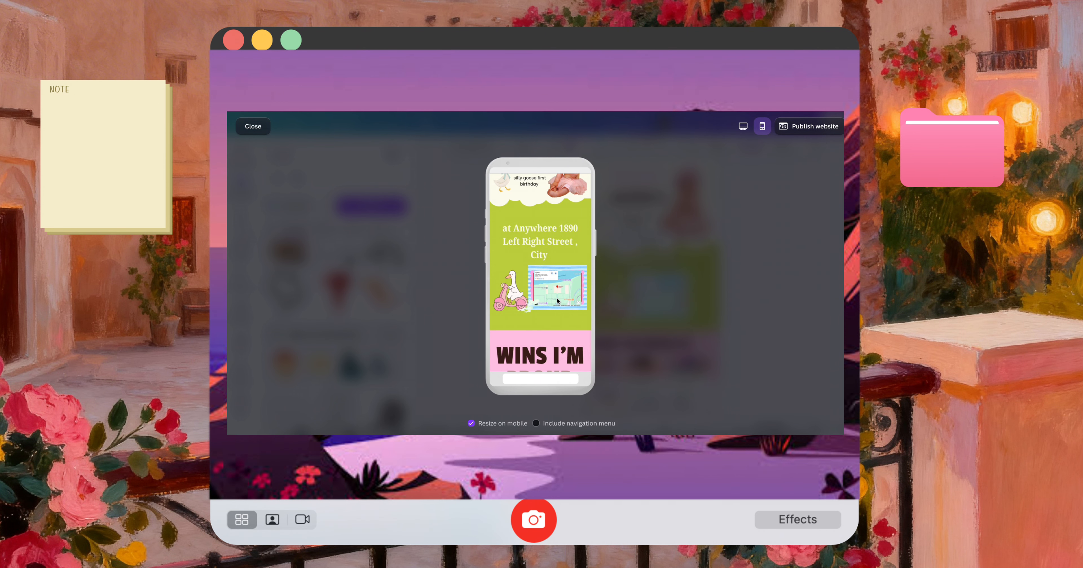
scroll(558, 299, down, 2)
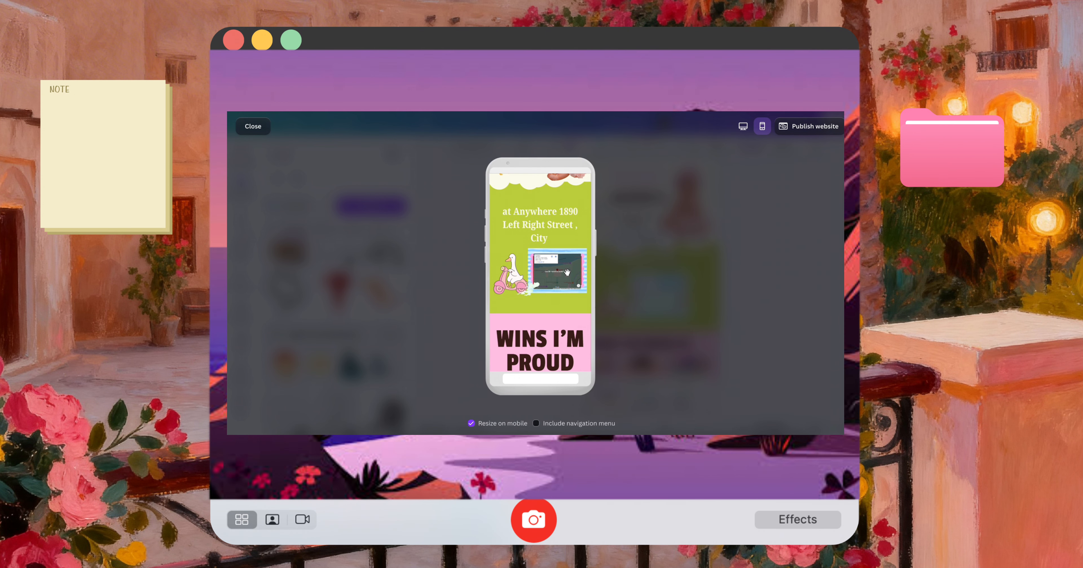
key(Escape)
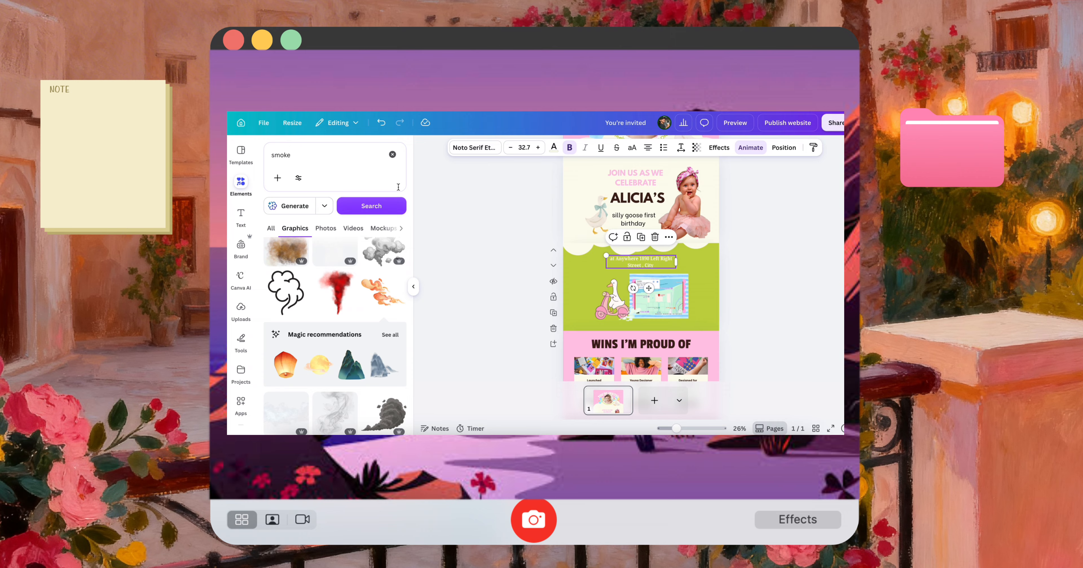
Search the graphics for "stars" and add the orange three-star cluster to the green section
triple_click(330, 150)
text(stars)
key(Return)
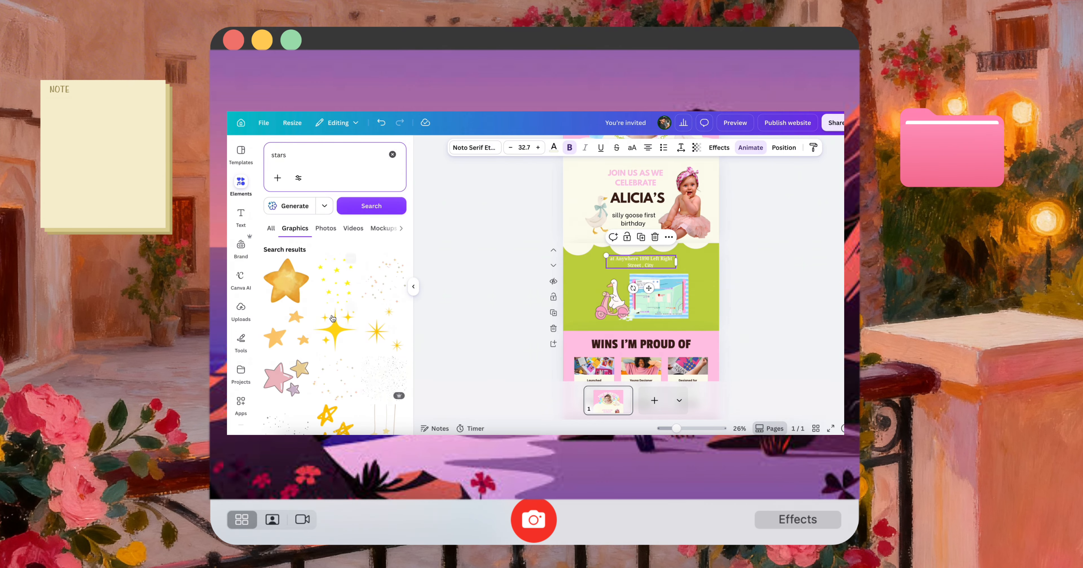
click(297, 340)
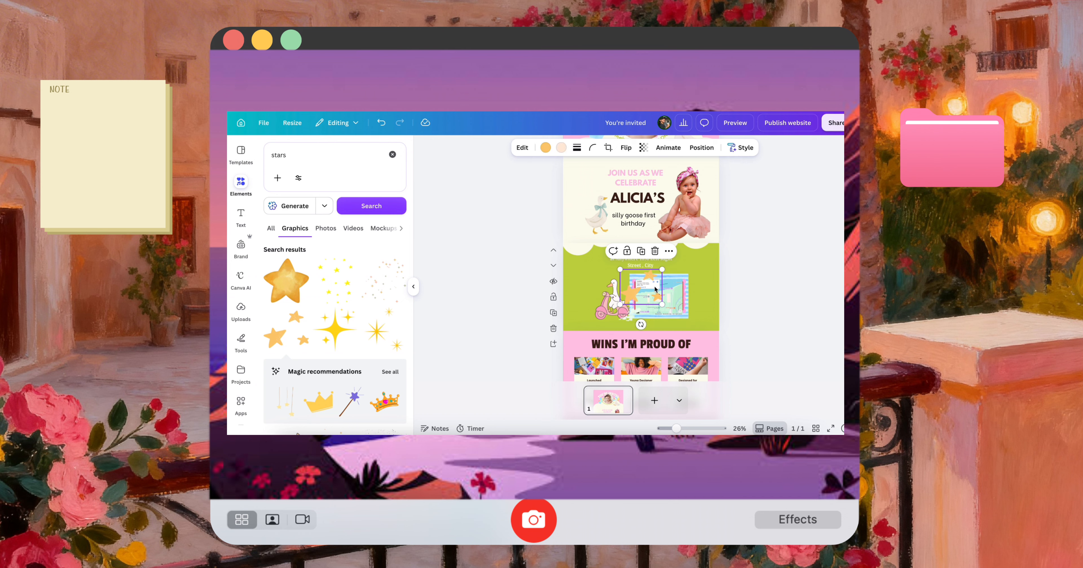
Move the star cluster above the map beside the venue address, shrink it and recolour its orange to white
drag(653, 289, 692, 276)
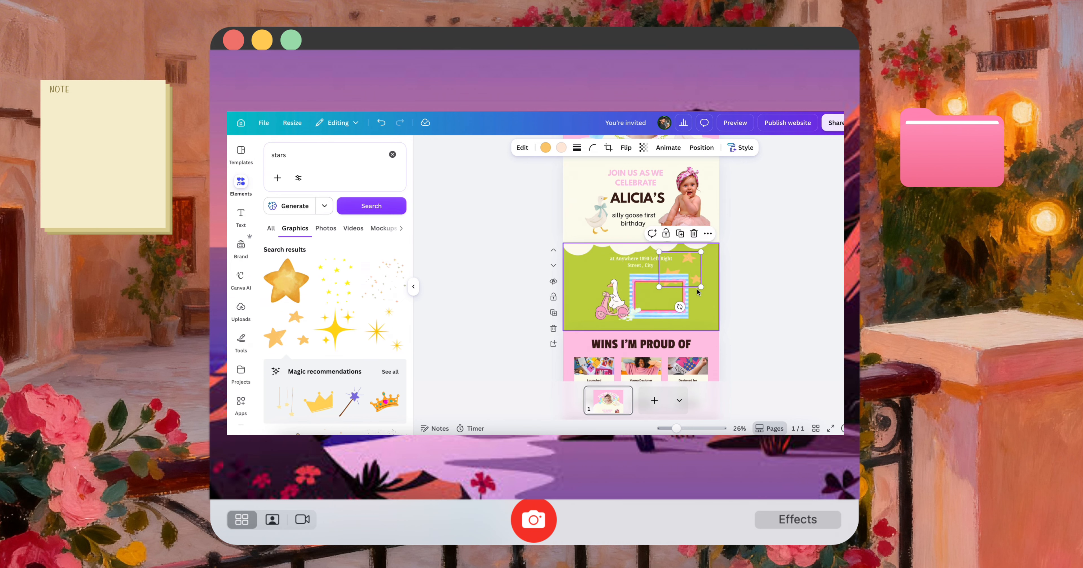
drag(701, 287, 686, 277)
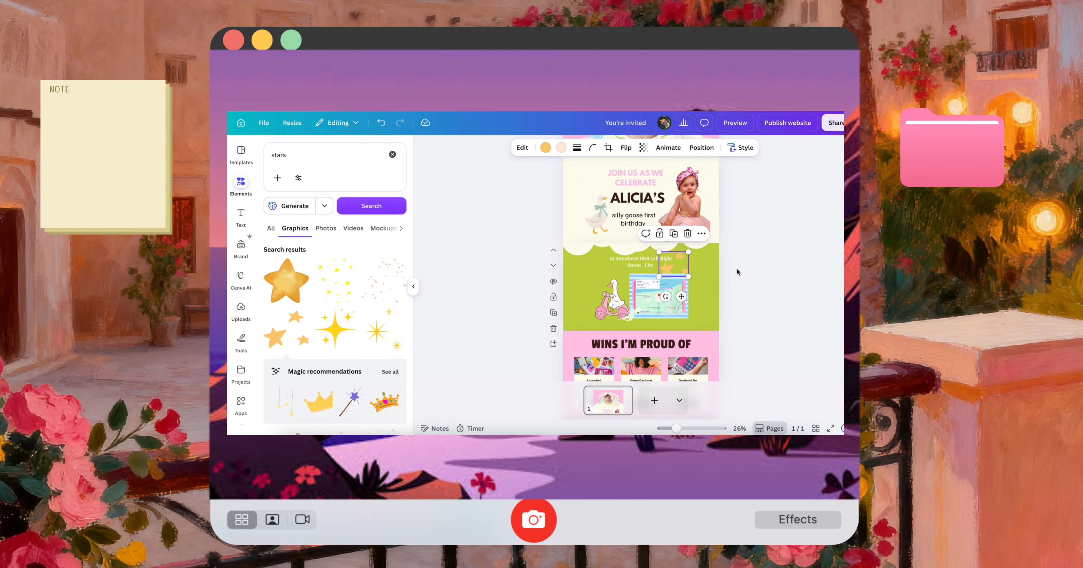
click(543, 149)
click(334, 247)
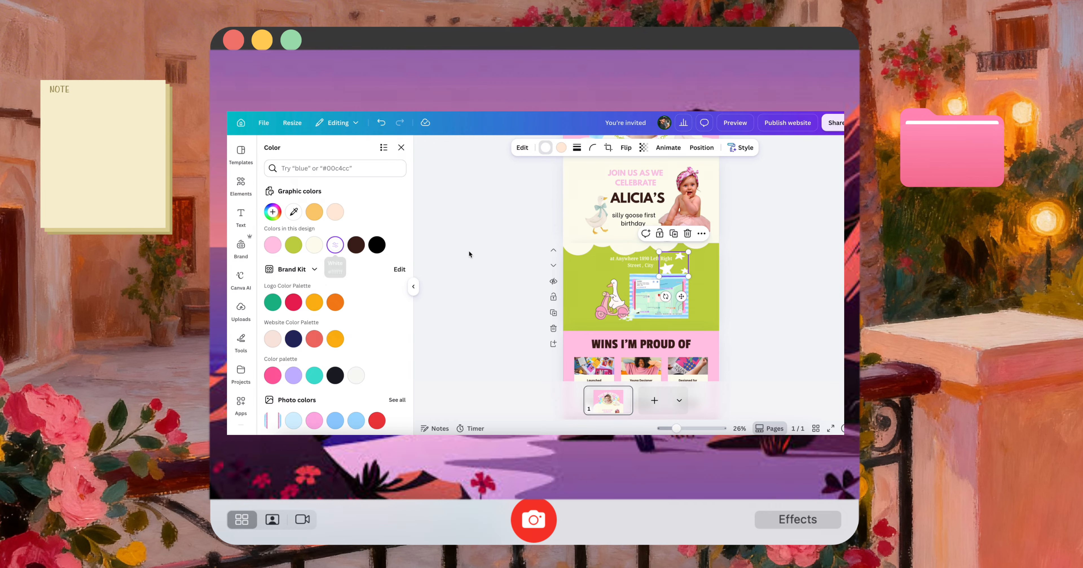
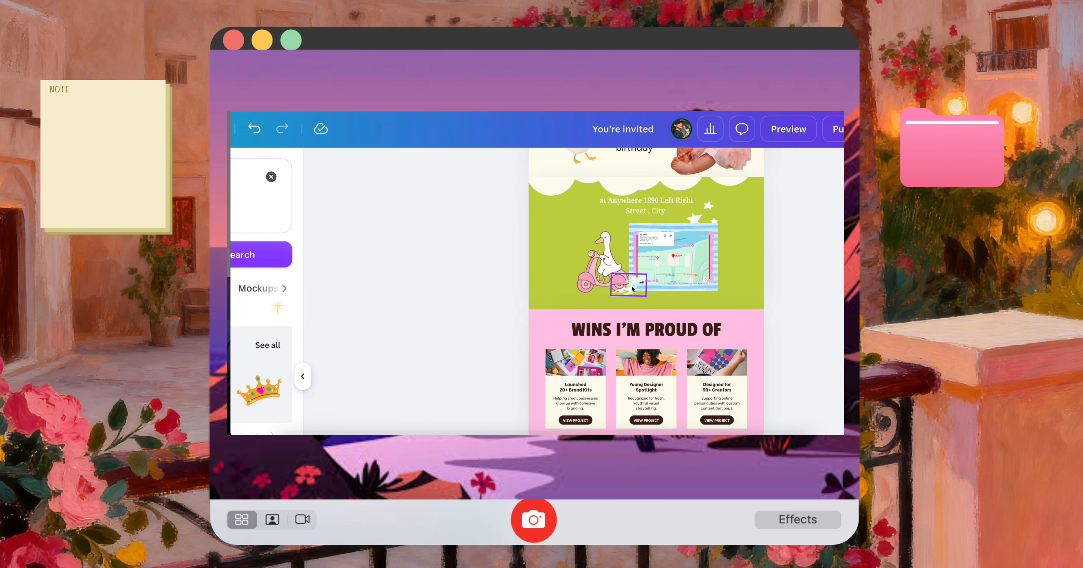
Delete the "WINS I'M PROUD OF" heading, the three project cards and their buttons from the pink section
scroll(772, 351, down, 2)
drag(773, 396, 563, 303)
key(Delete)
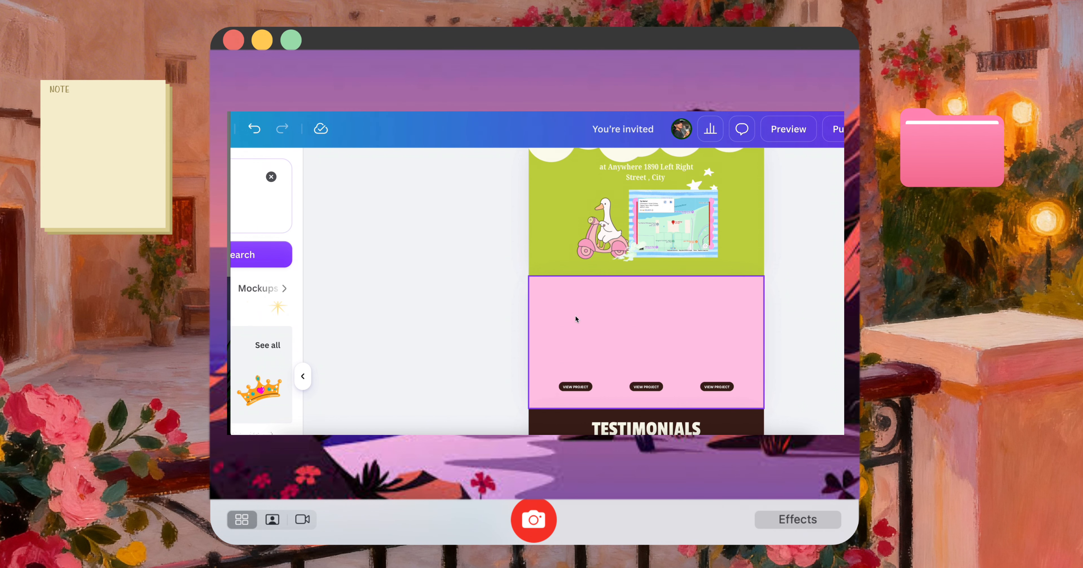
drag(752, 406, 555, 378)
key(Delete)
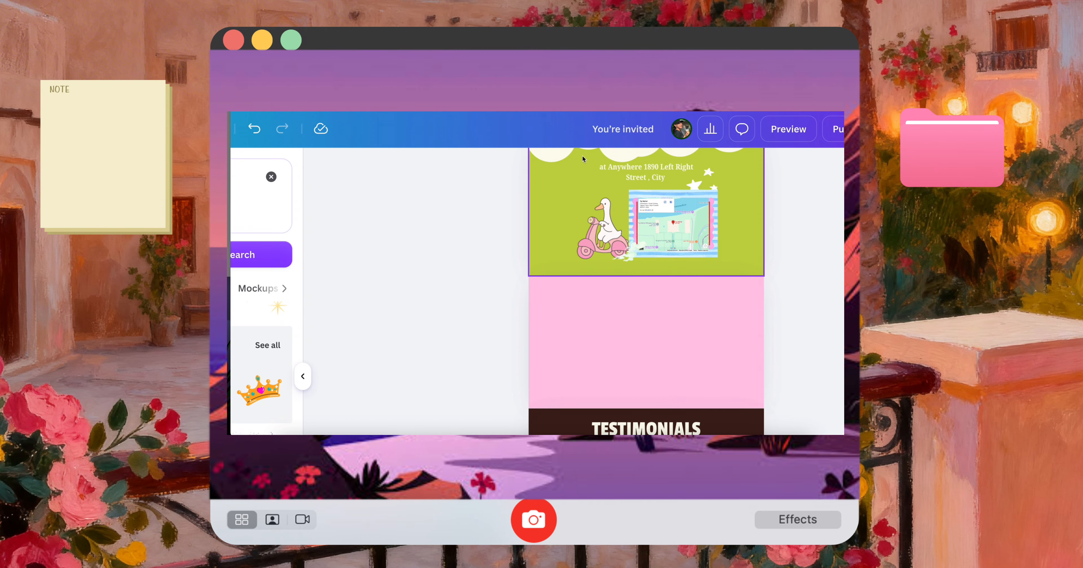
Look up the cream colour used for the scalloped cloud shape above the green section
scroll(614, 177, up, 2)
click(618, 182)
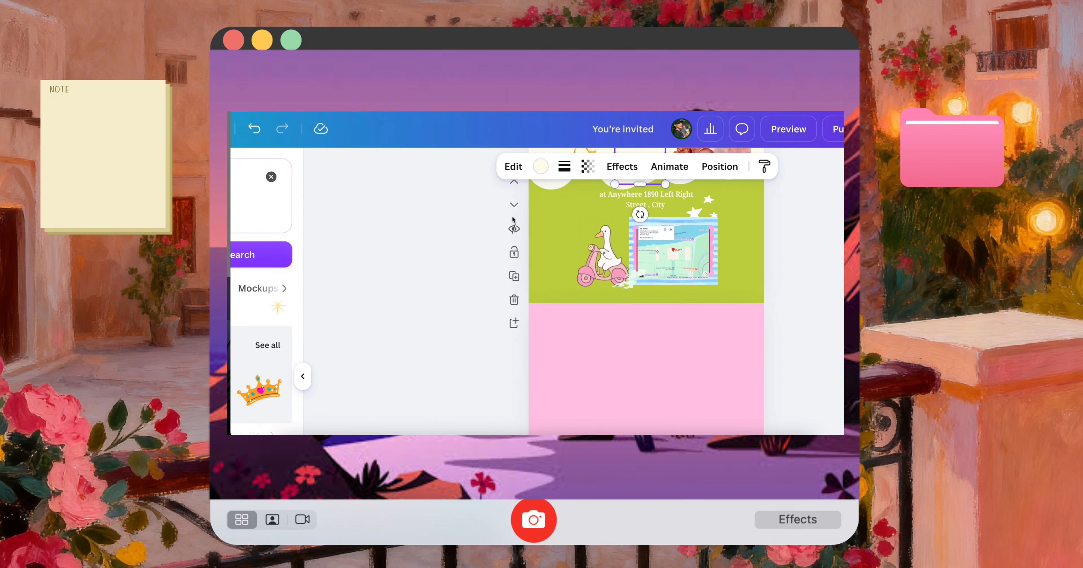
click(576, 147)
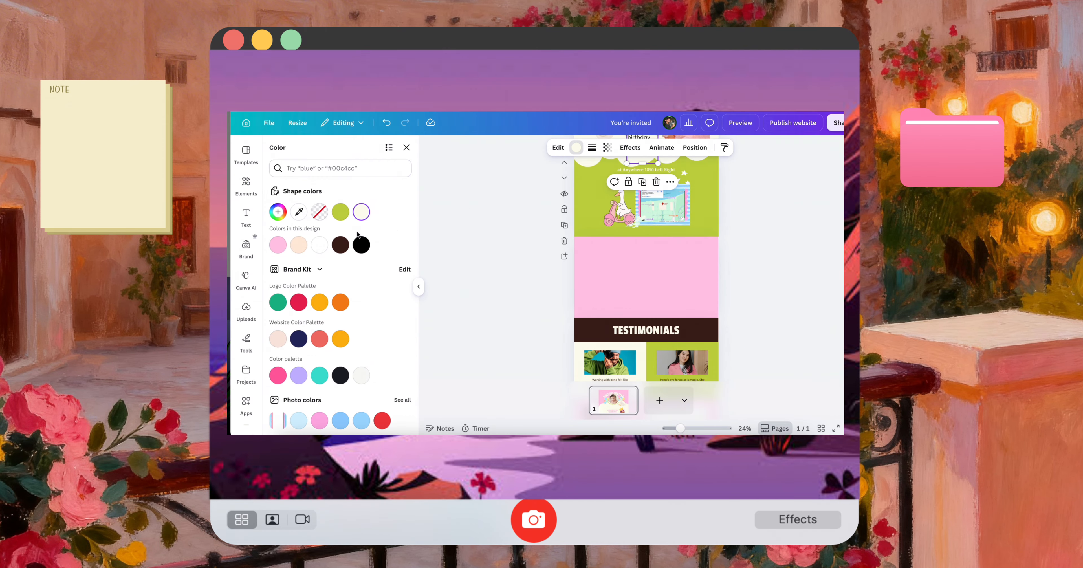
click(361, 212)
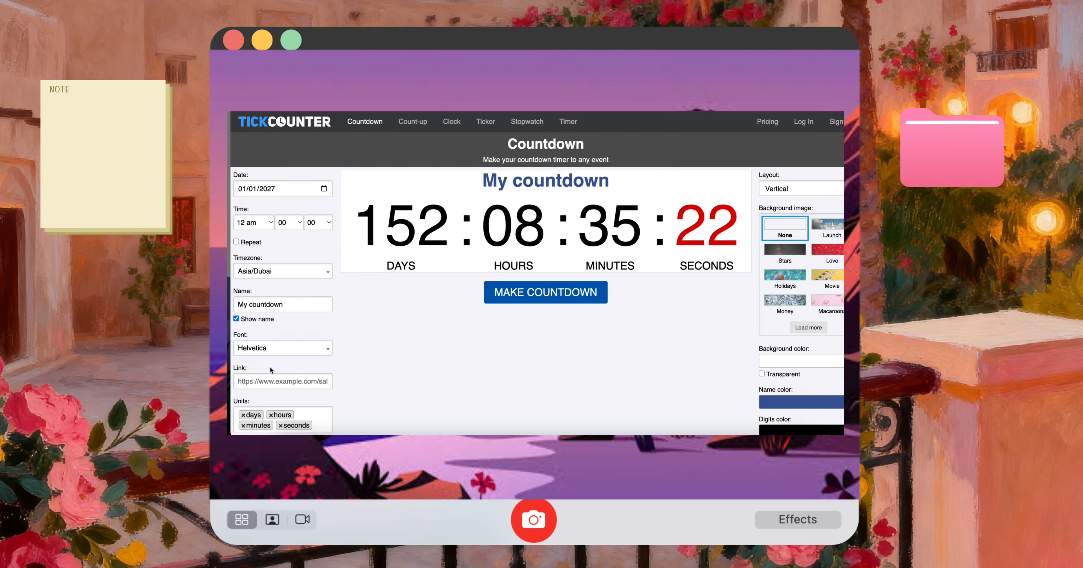
Switch to TickCounter and create a countdown timer to 13/01/2027 at 7 am
click(252, 223)
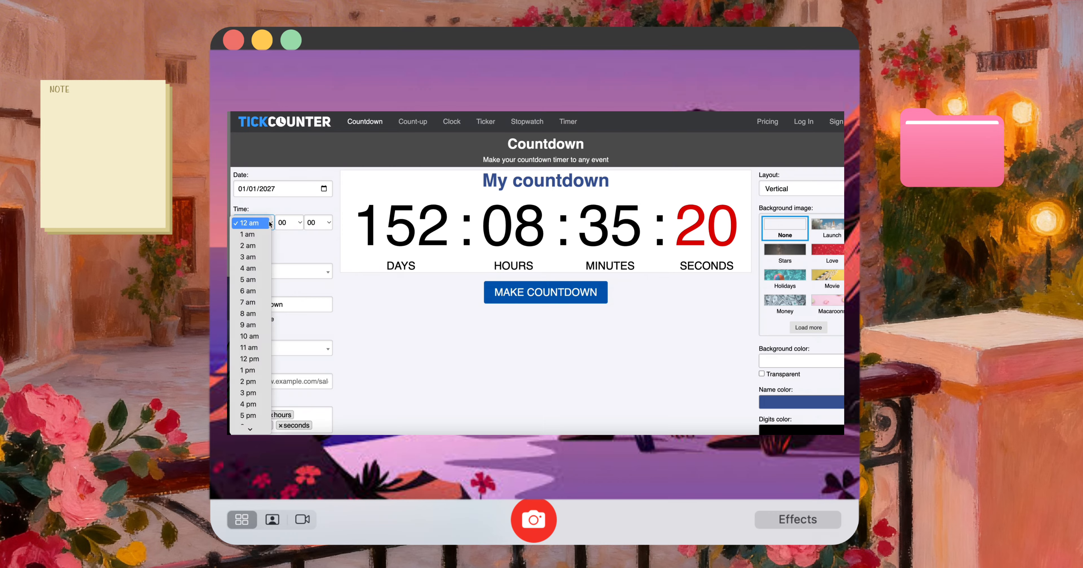
click(258, 303)
click(324, 189)
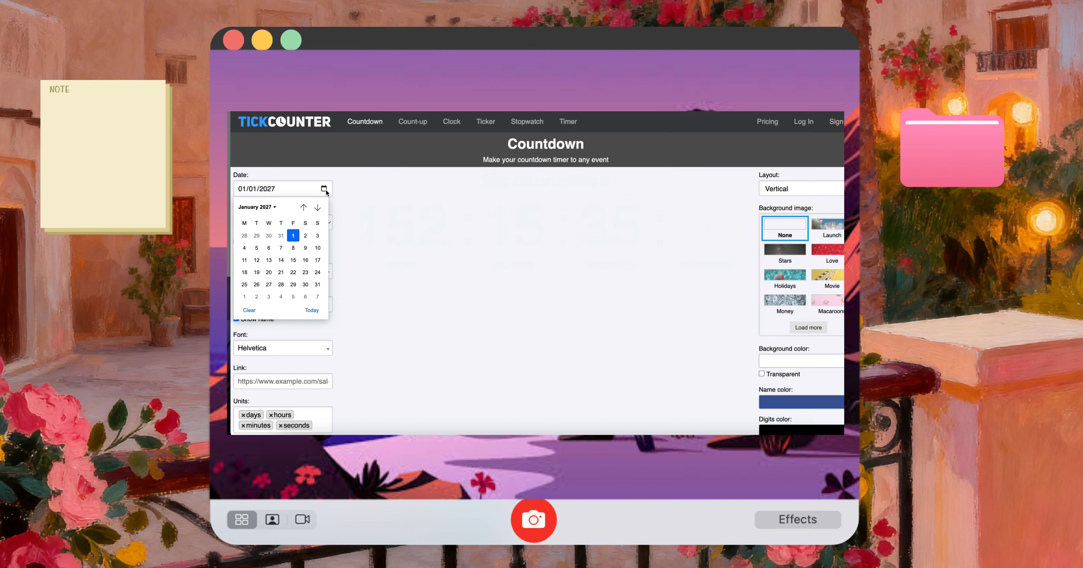
click(275, 261)
click(568, 301)
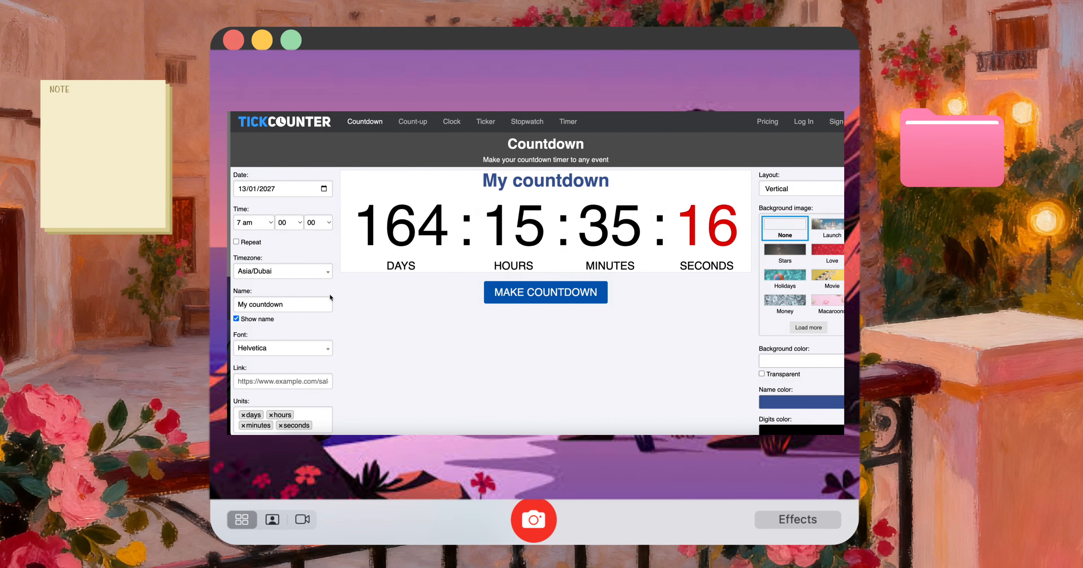
scroll(299, 352, down, 3)
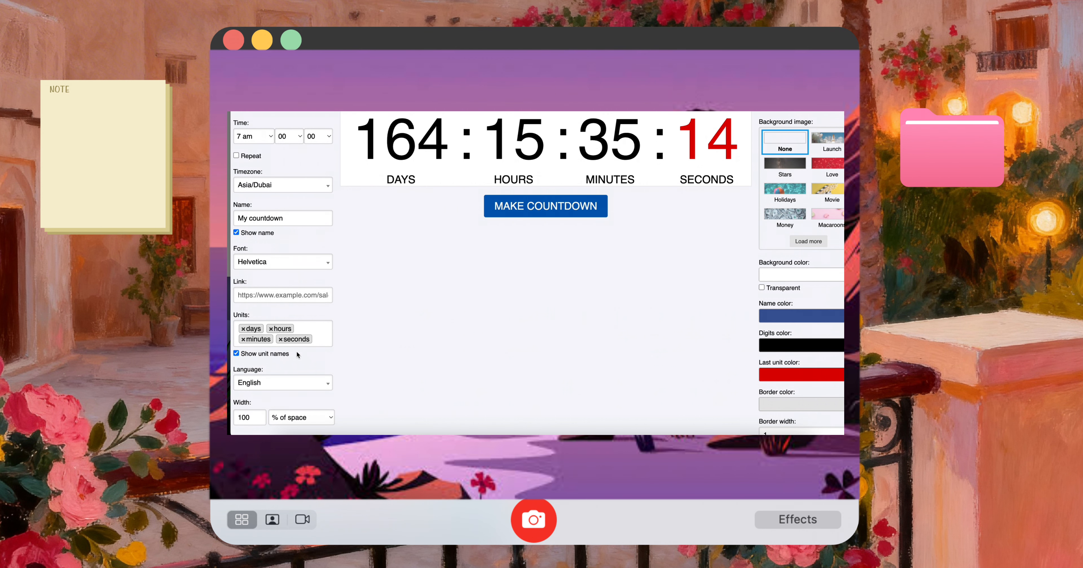
click(545, 206)
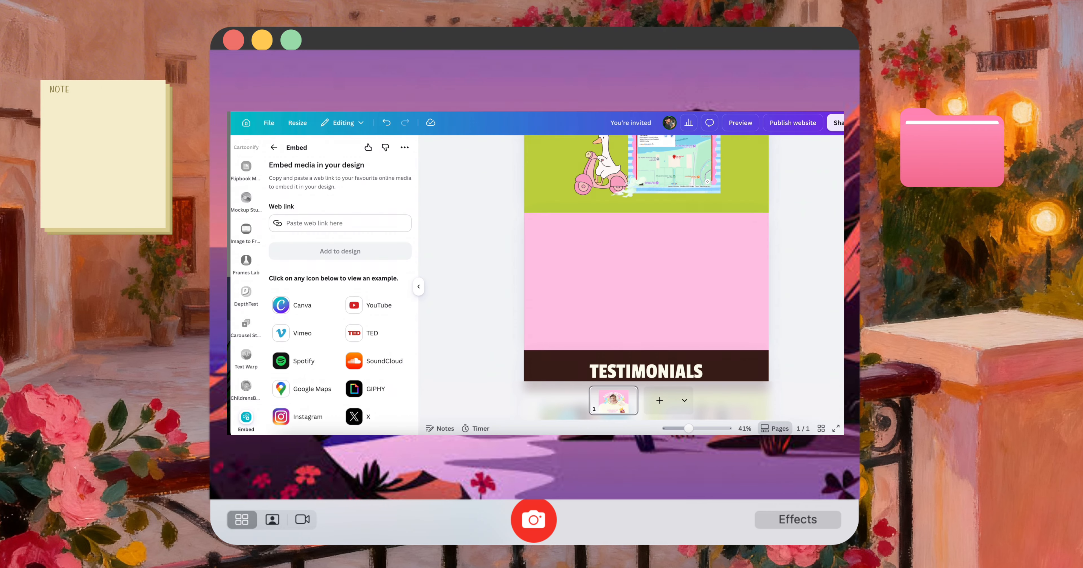
Switch back to Canva, embed the copied ready-to-party countdown link, and enlarge and centre it in the pink section
key(ctrl+v)
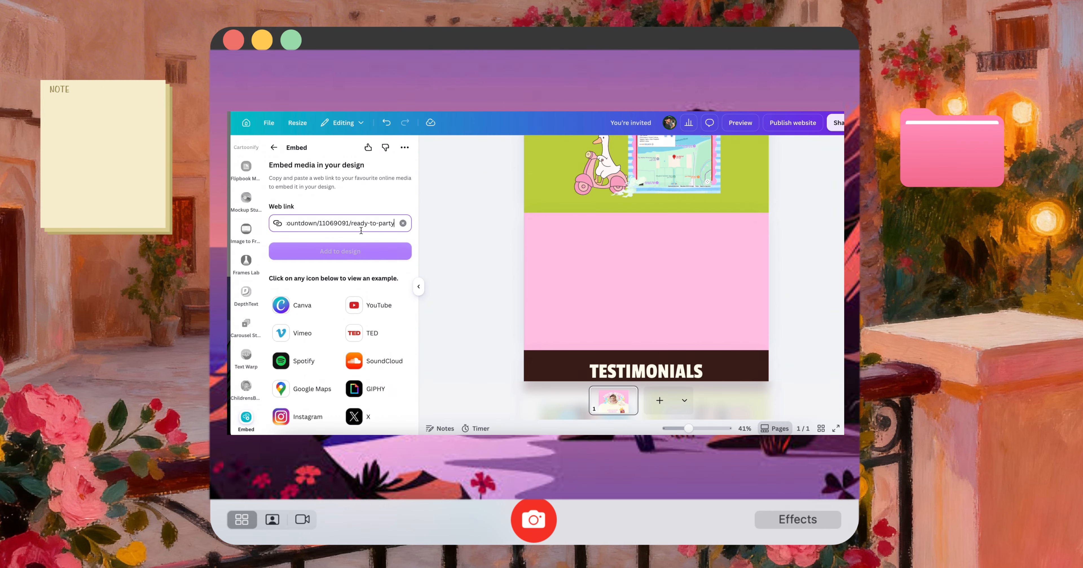
click(384, 252)
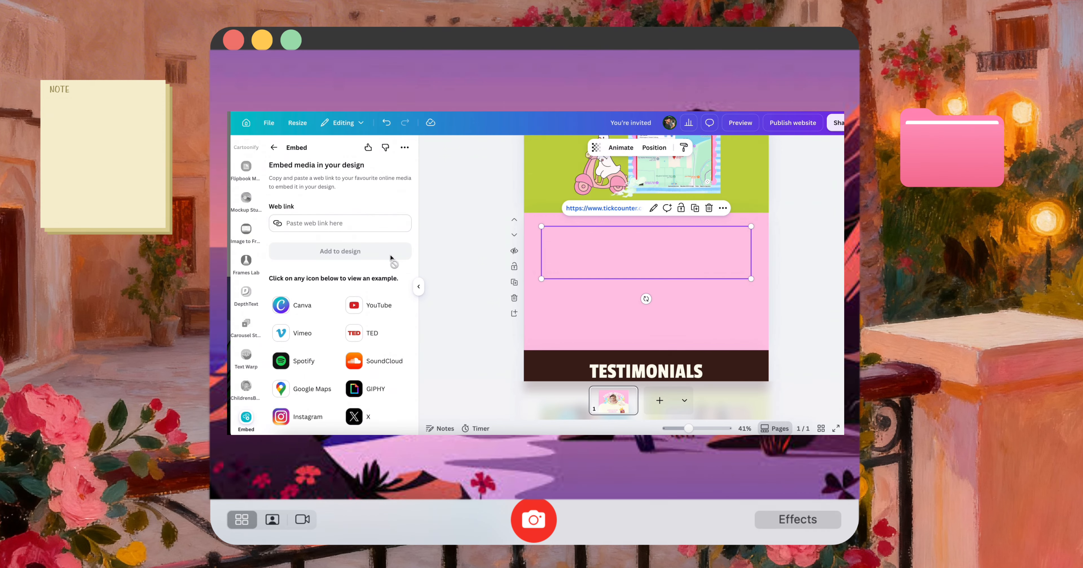
drag(753, 281, 713, 294)
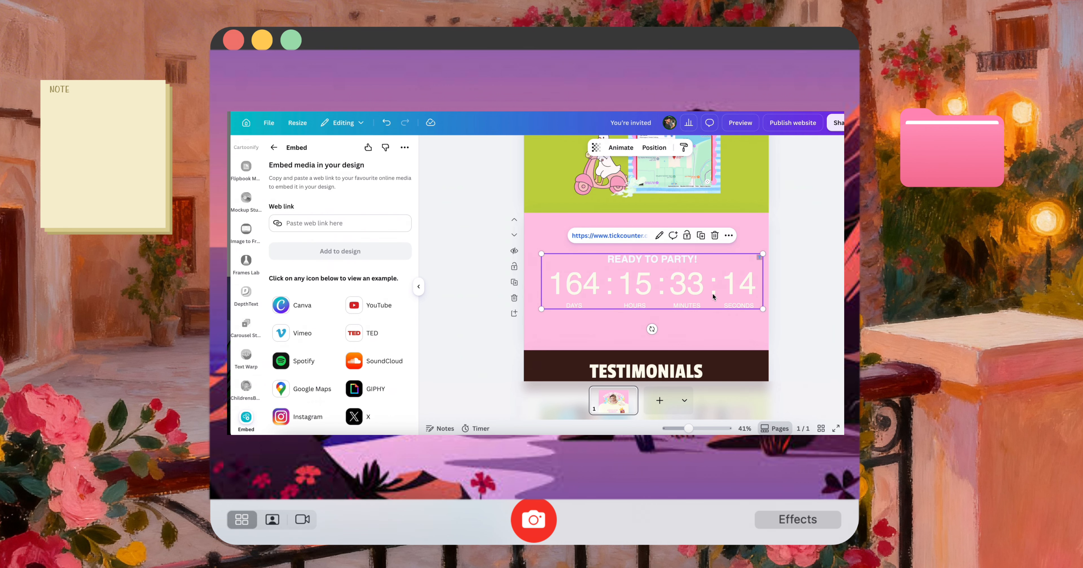
click(770, 257)
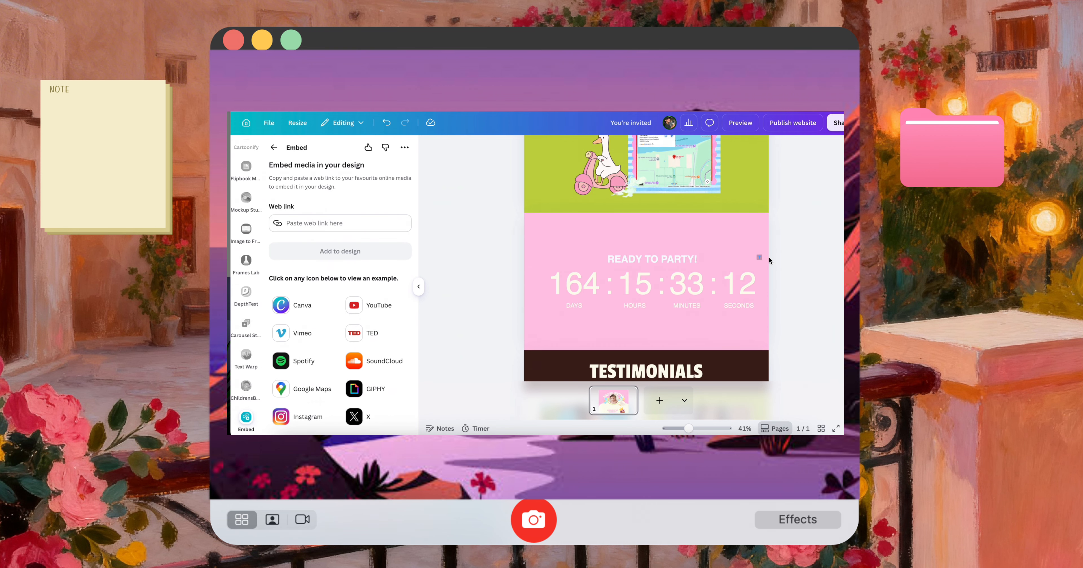
scroll(759, 256, up, 5)
scroll(834, 260, down, 5)
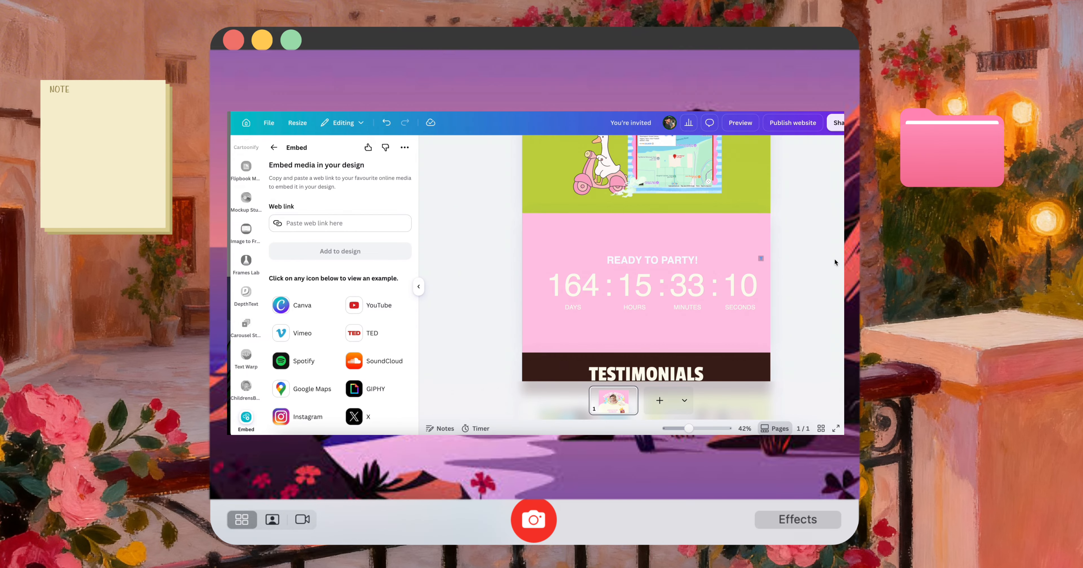
scroll(253, 214, up, 10)
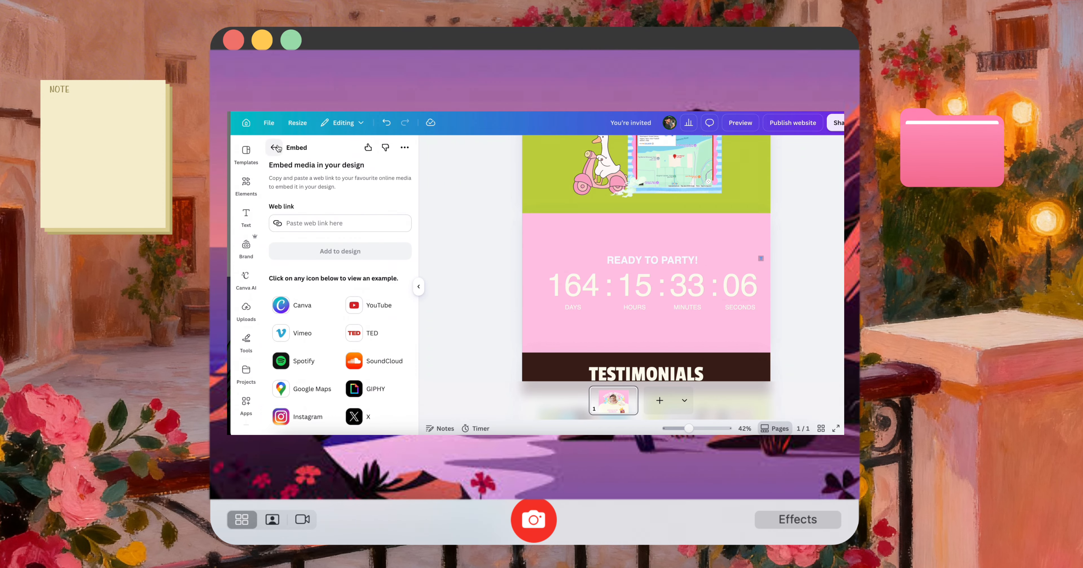
Search the graphics for "rectangle", add the solid black rectangle to the pink section and shrink it beside the countdown
click(252, 189)
click(248, 181)
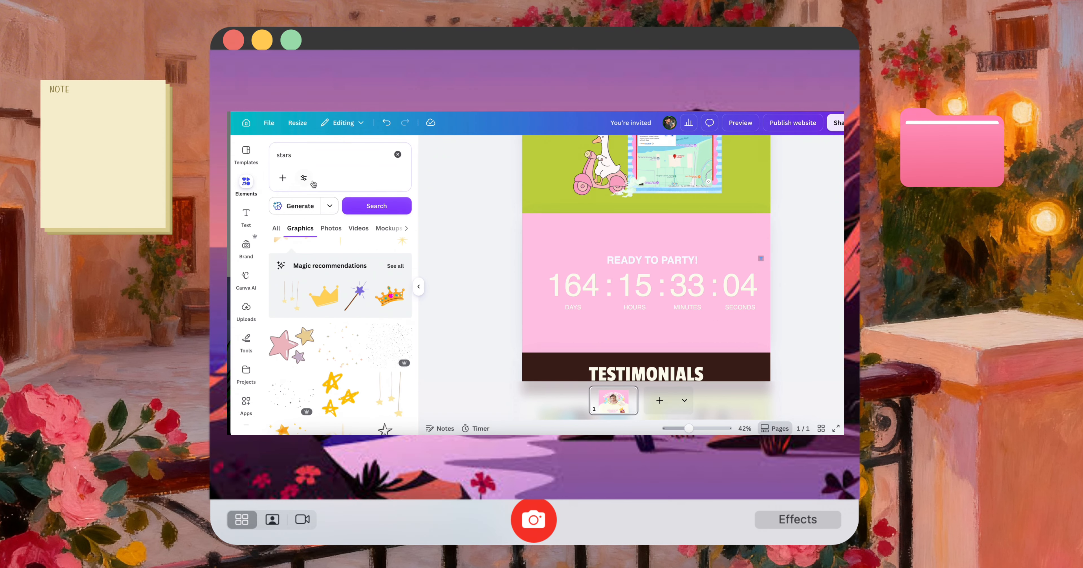
click(300, 156)
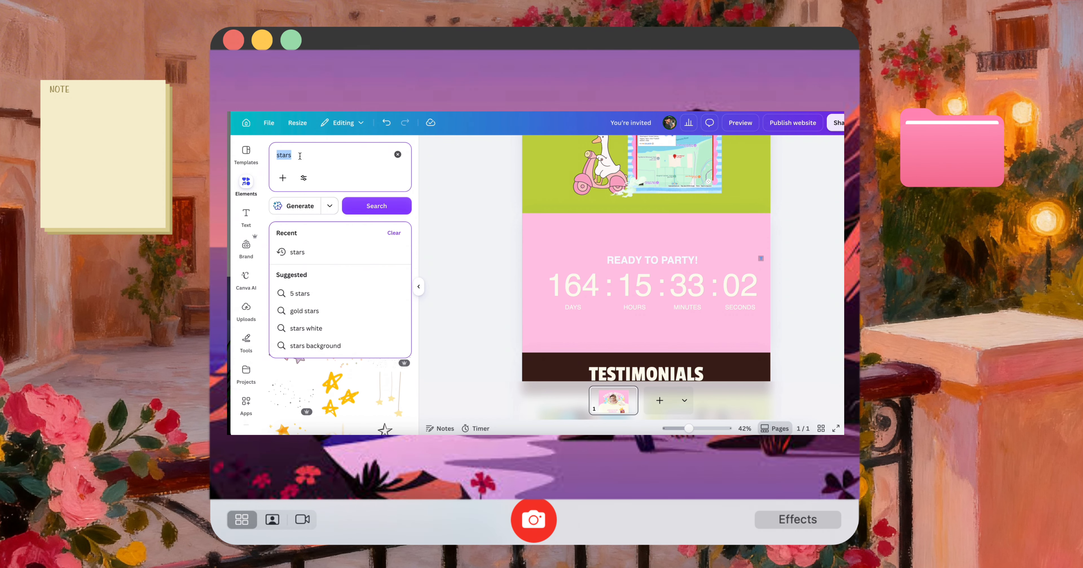
text(rectan)
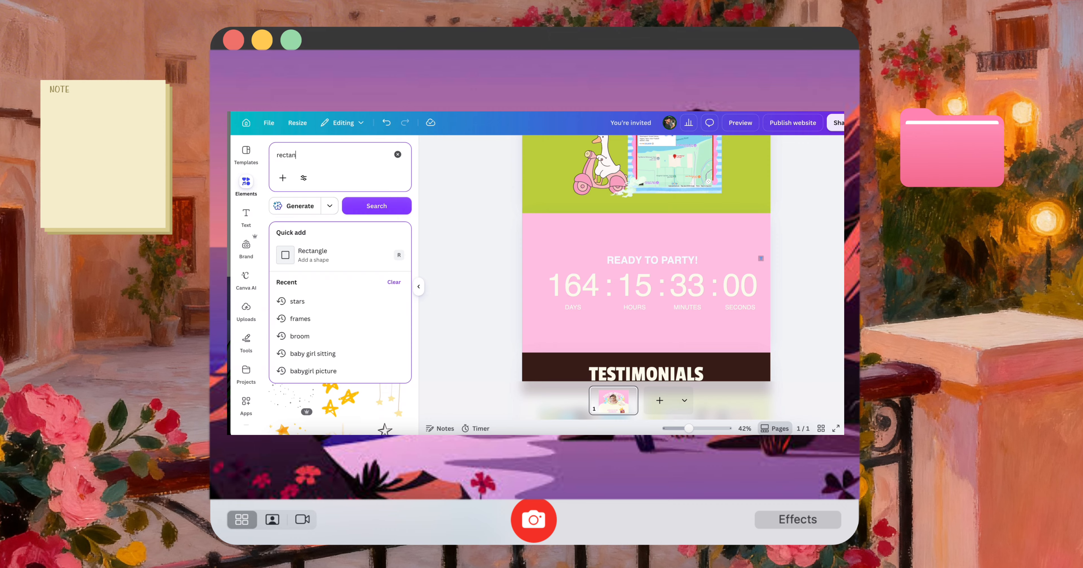
text(gle)
key(Return)
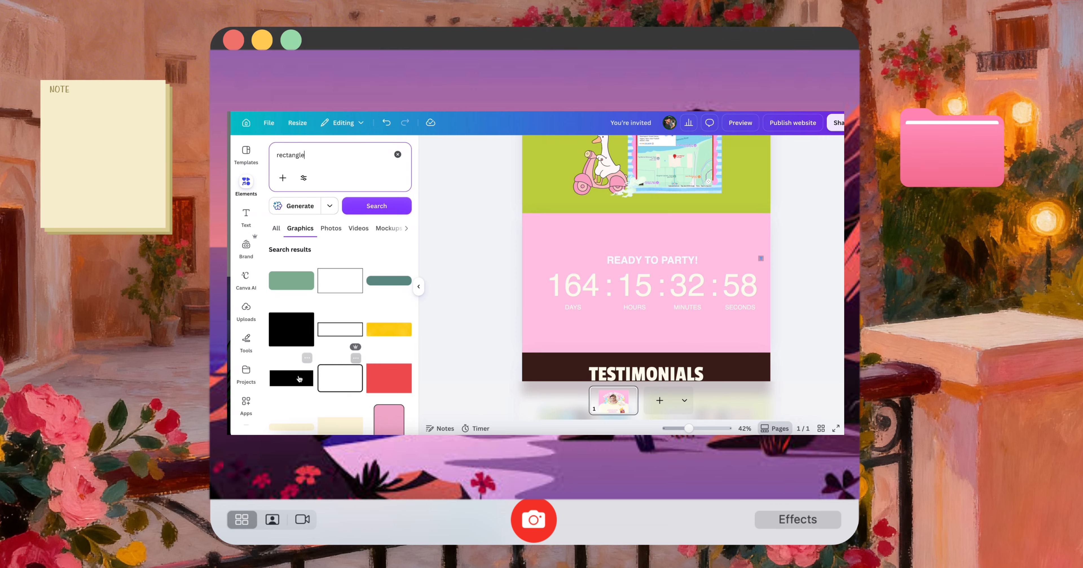
click(299, 379)
drag(685, 314, 632, 275)
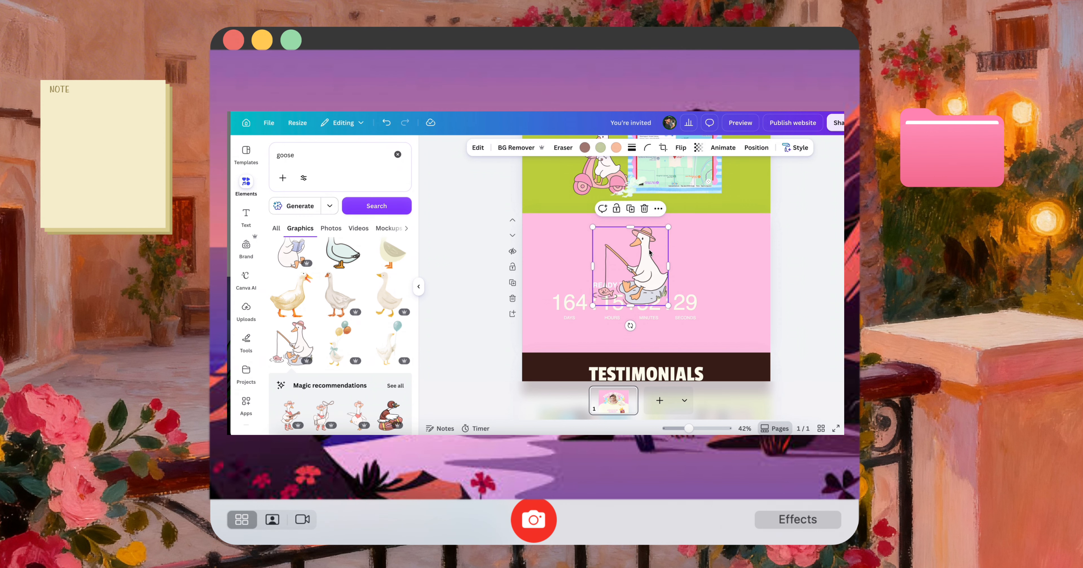
drag(654, 256, 731, 284)
Reposition the countdown and the fishing goose together within the pink section
shift+click(560, 260)
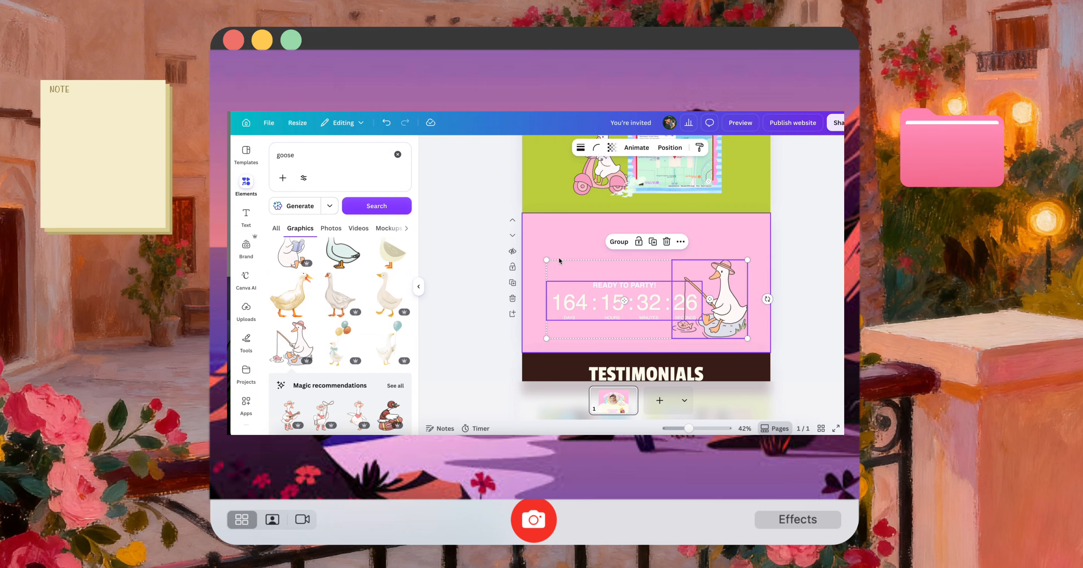
drag(748, 338, 774, 325)
drag(721, 291, 706, 291)
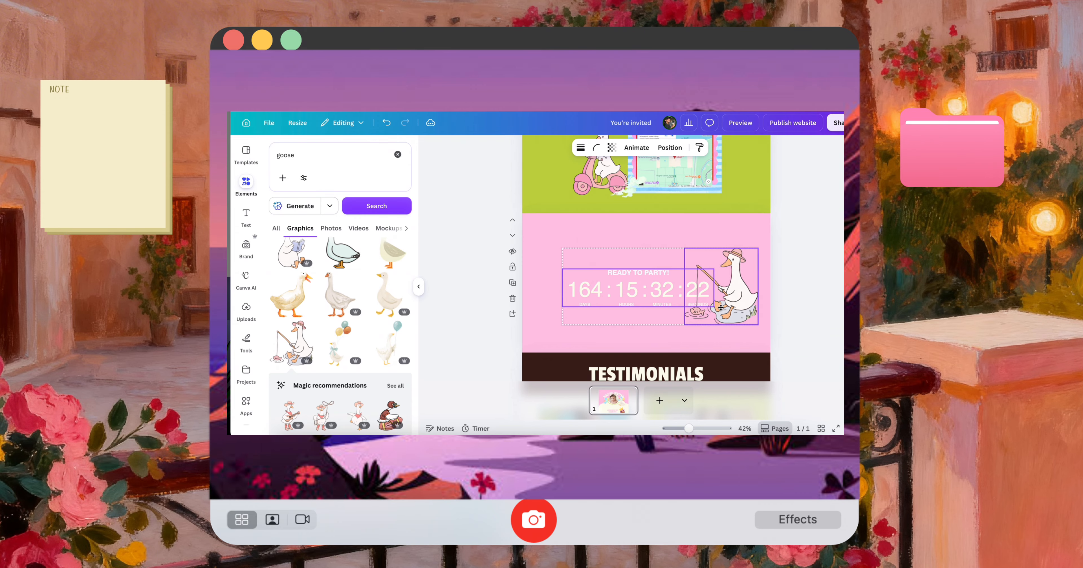
Check the countdown and fishing goose in the mobile preview
click(741, 123)
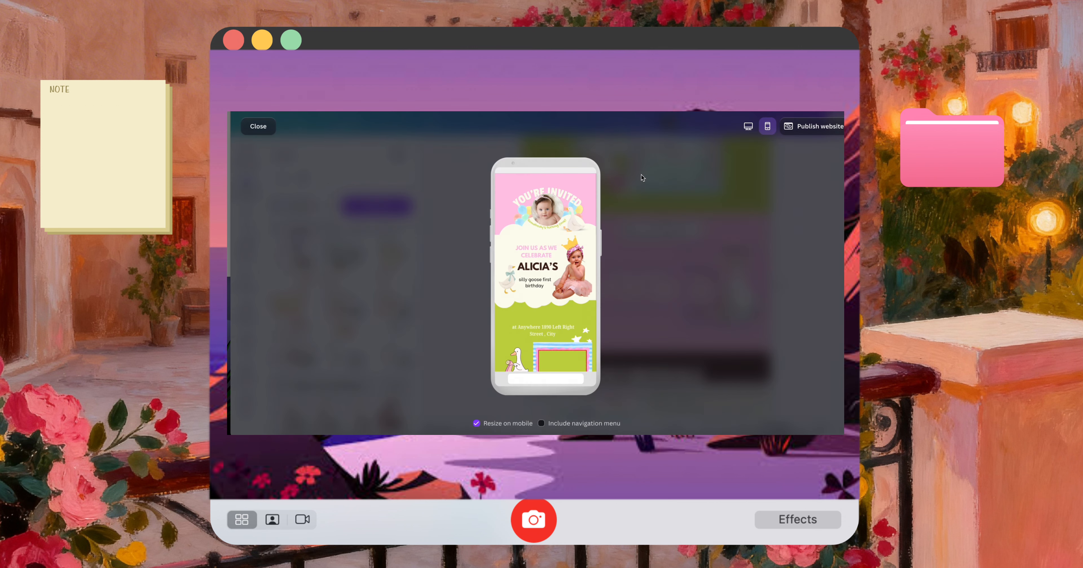
scroll(561, 317, down, 5)
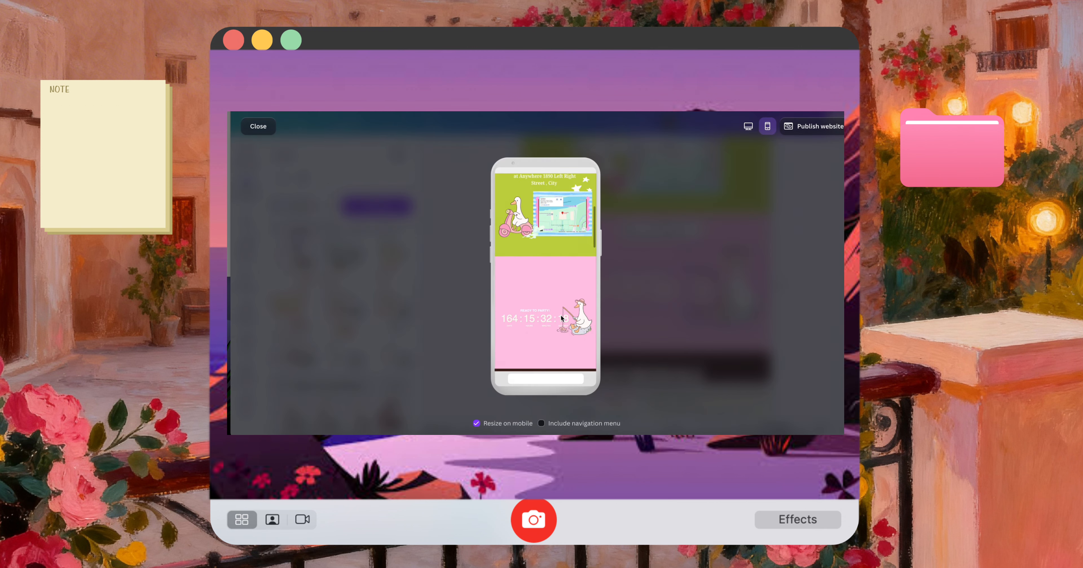
key(Escape)
Enlarge the grouped countdown and move it back within the pink section's edges
click(579, 332)
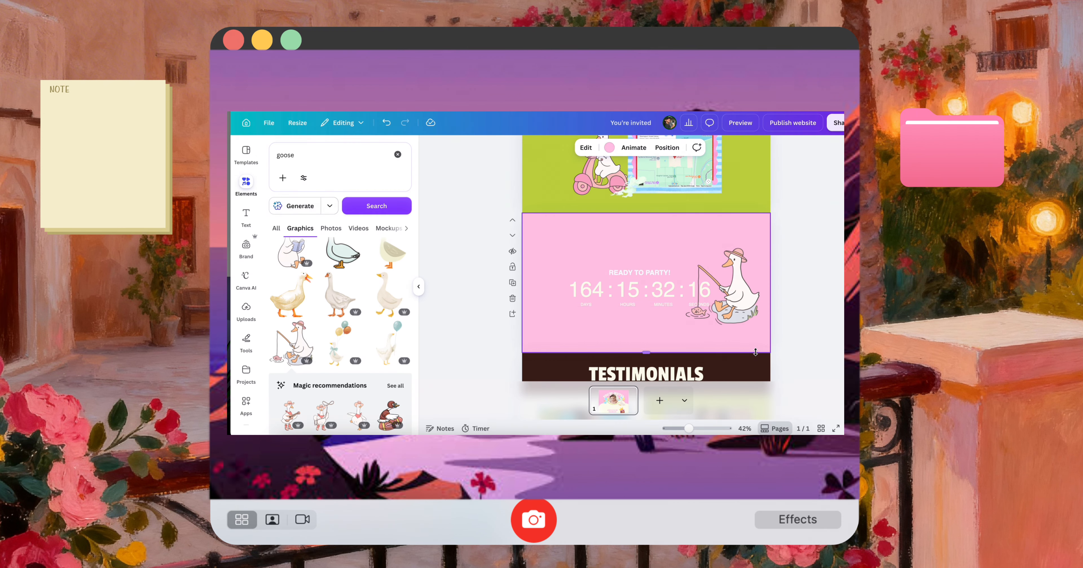
click(622, 295)
drag(563, 268, 487, 249)
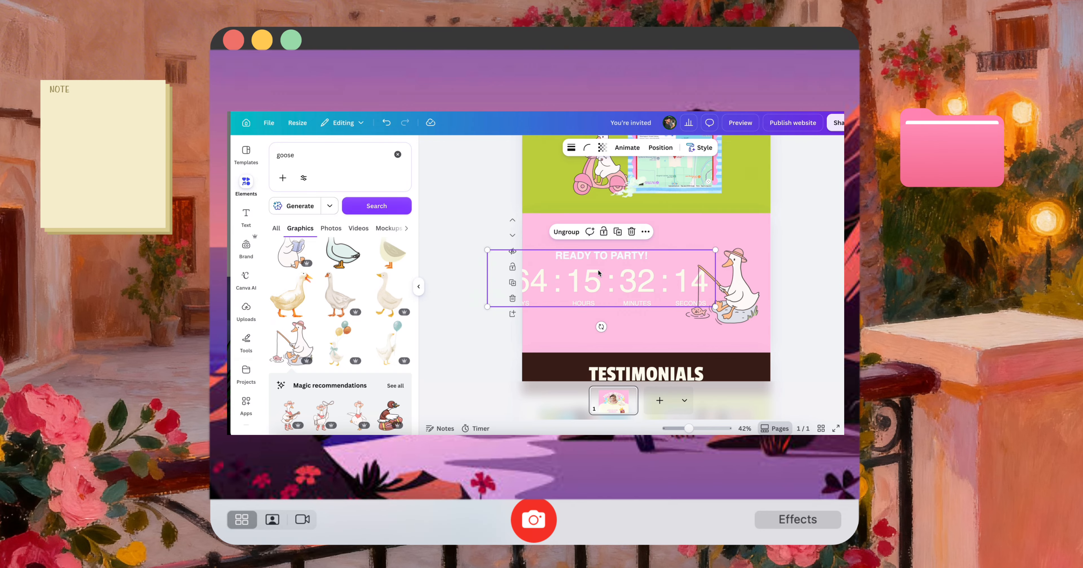
drag(616, 280, 652, 279)
Replace the fishing goose with the balloon goose graphic, and shrink and place it at the countdown's right end
click(741, 290)
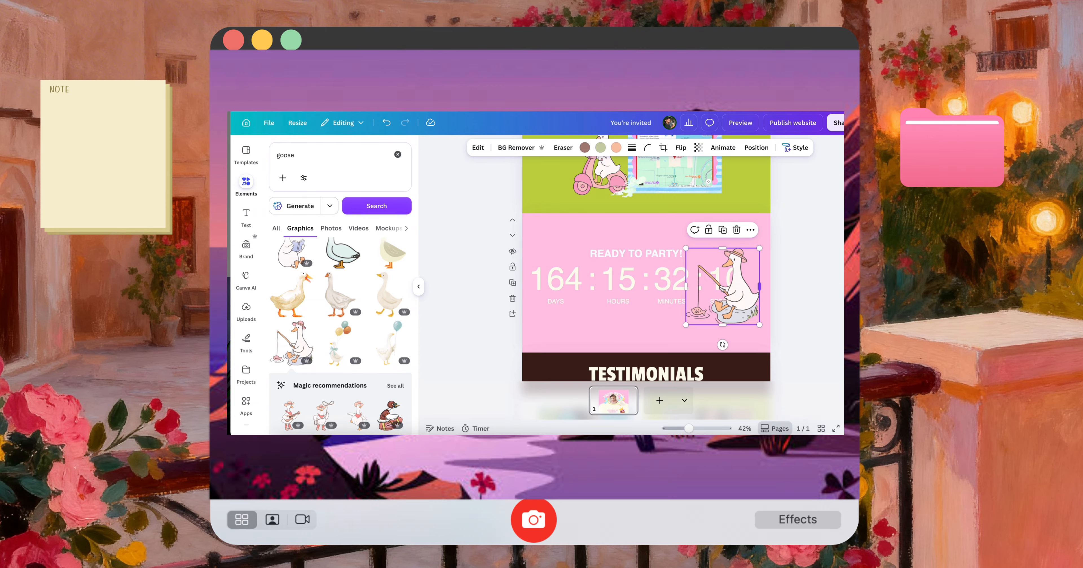
key(Delete)
click(337, 342)
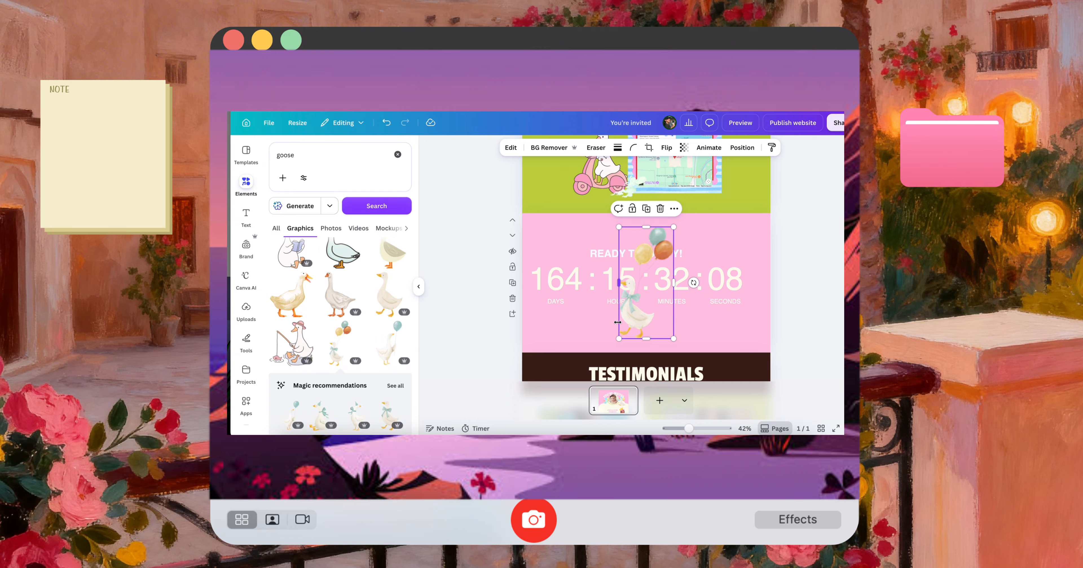
drag(630, 322, 771, 337)
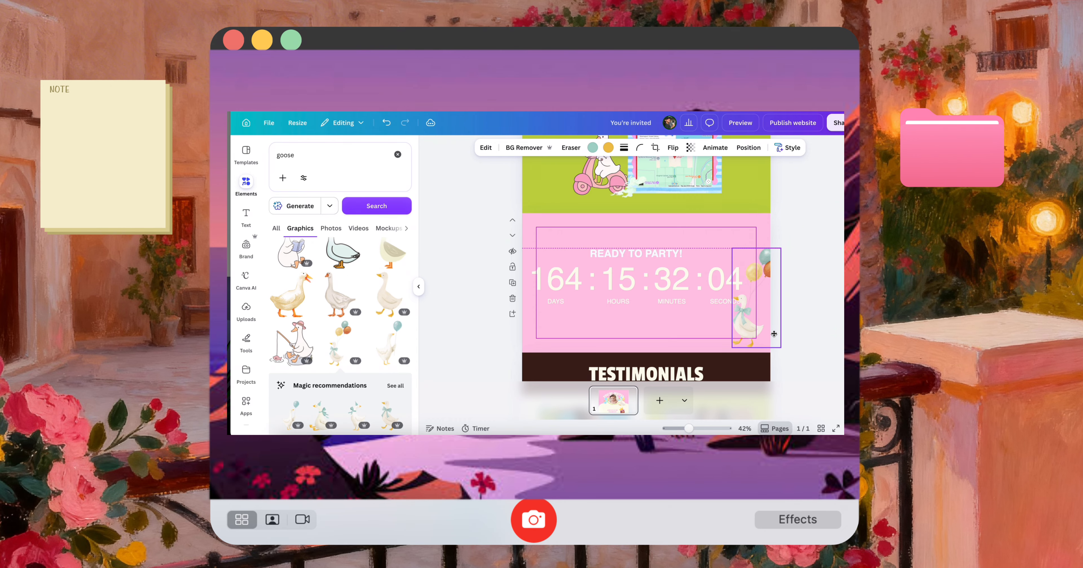
Shrink the countdown slightly and check it with the balloon goose in the mobile preview
click(621, 294)
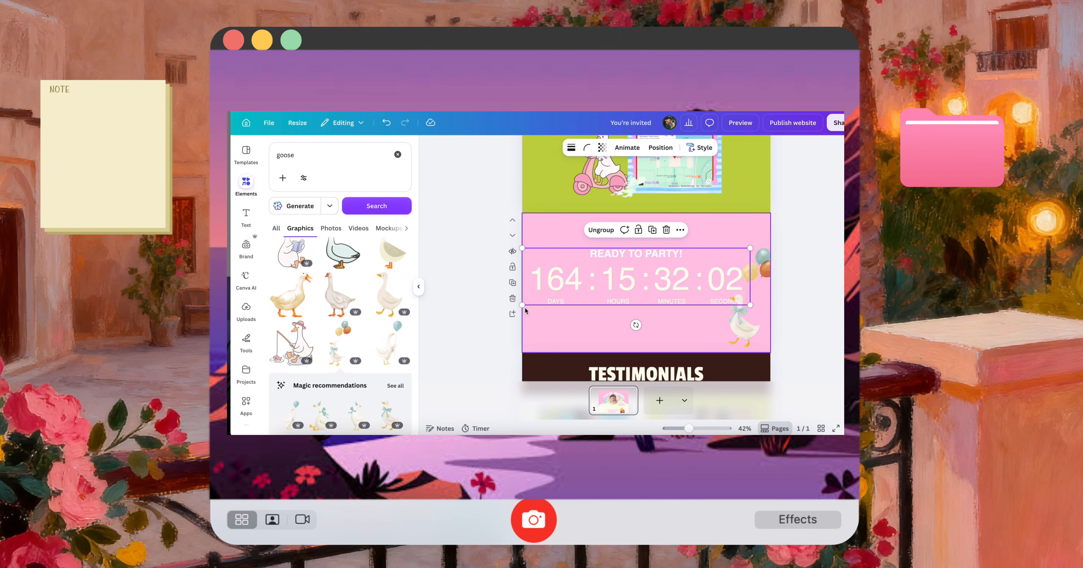
drag(523, 305, 547, 299)
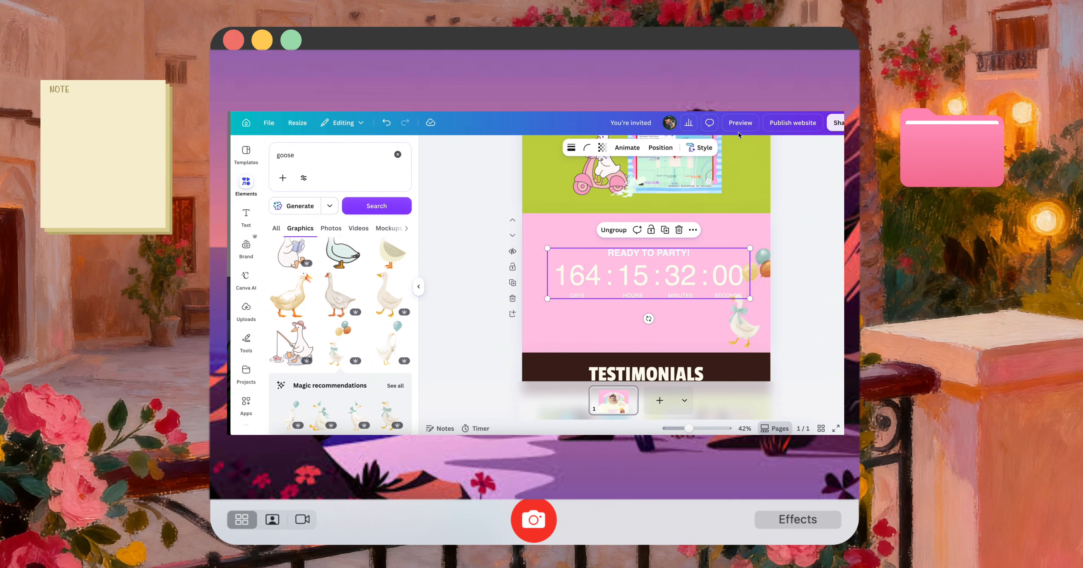
click(741, 122)
scroll(566, 311, down, 10)
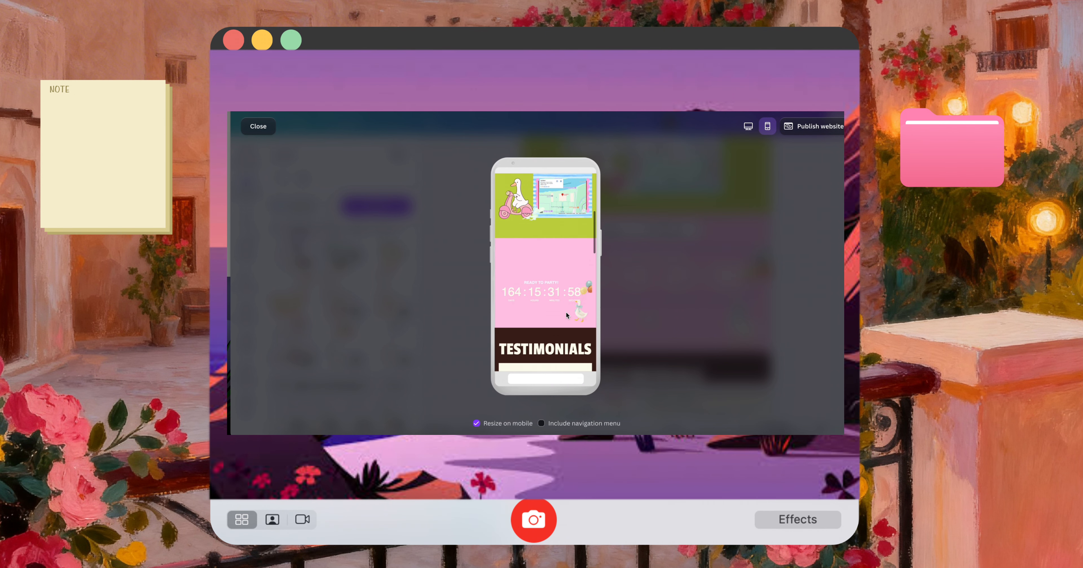
key(Escape)
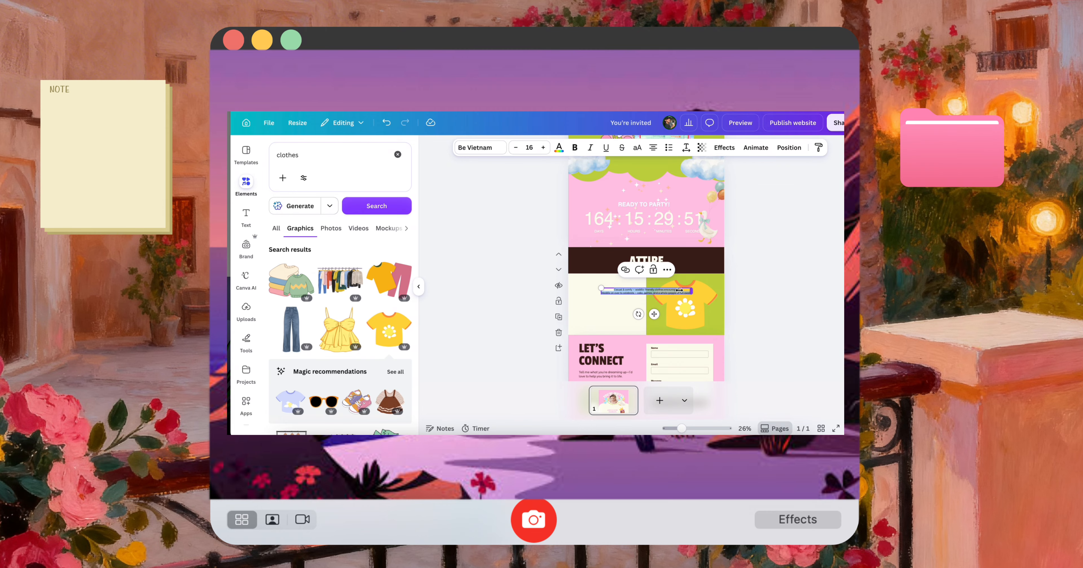
Enlarge the attire text to size 29.3, place it on the cream panel beside the shirt, and make it bold
drag(692, 290, 678, 324)
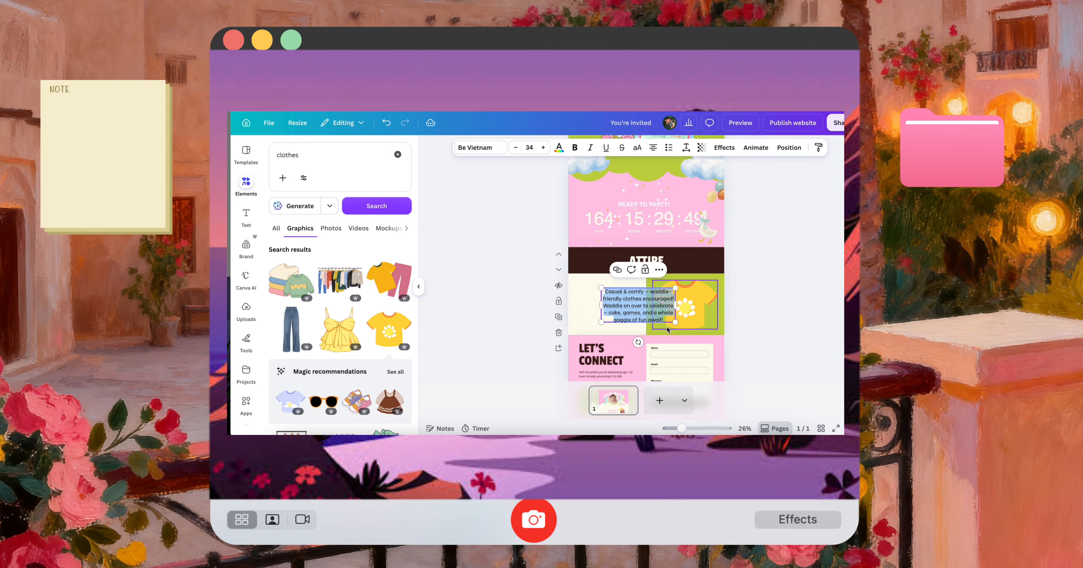
click(733, 316)
mouse_move(622, 305)
mouse_down()
mouse_move(595, 299)
mouse_move(625, 314)
mouse_up()
click(576, 147)
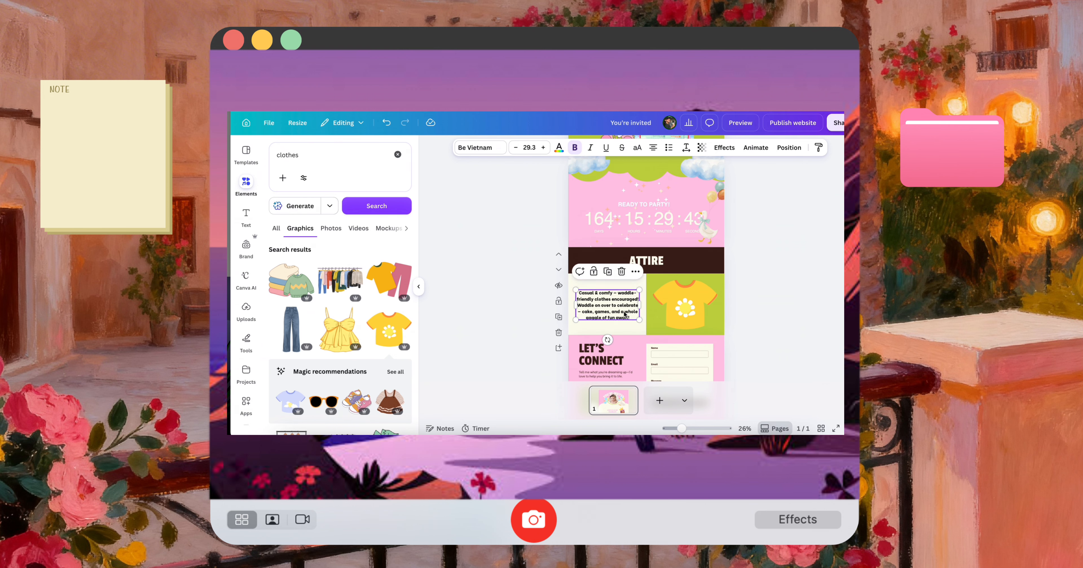
Remove the dash after "comfy", the dash before "cake" and the hyphen after "waddle" from the attire text
double_click(616, 293)
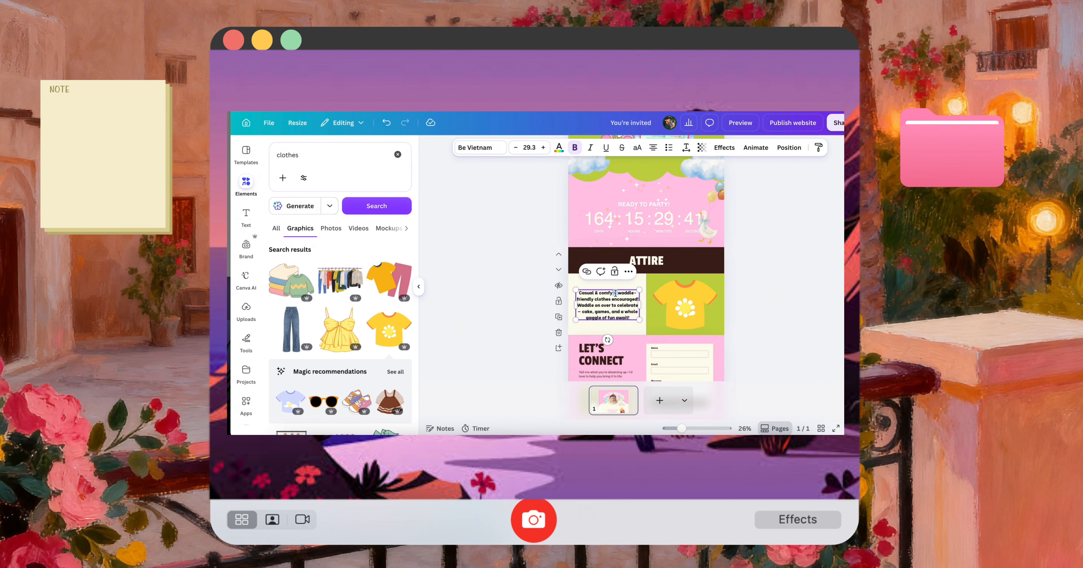
key(BackSpace)
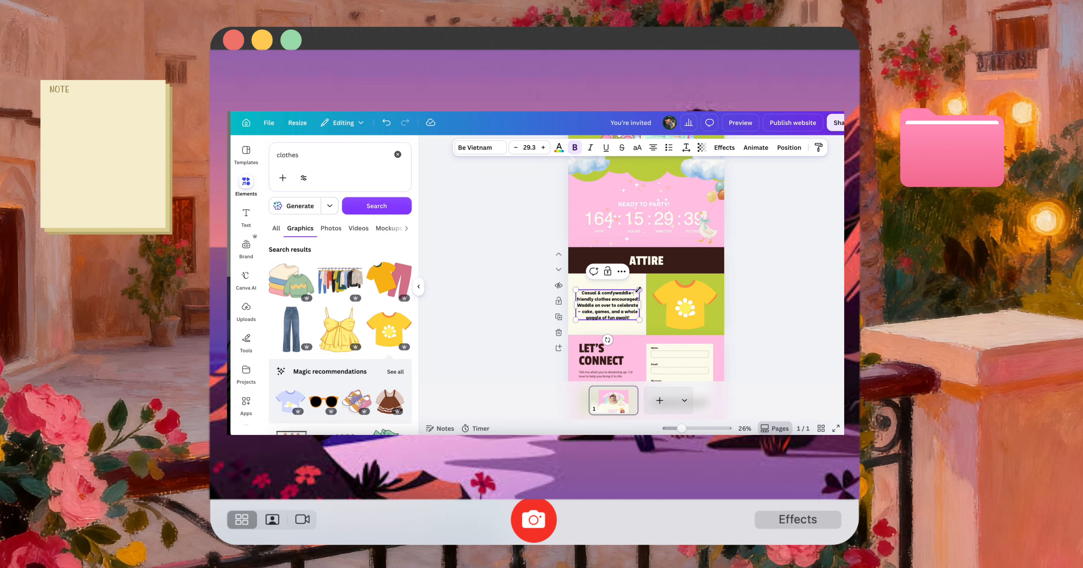
scroll(639, 290, up, 5)
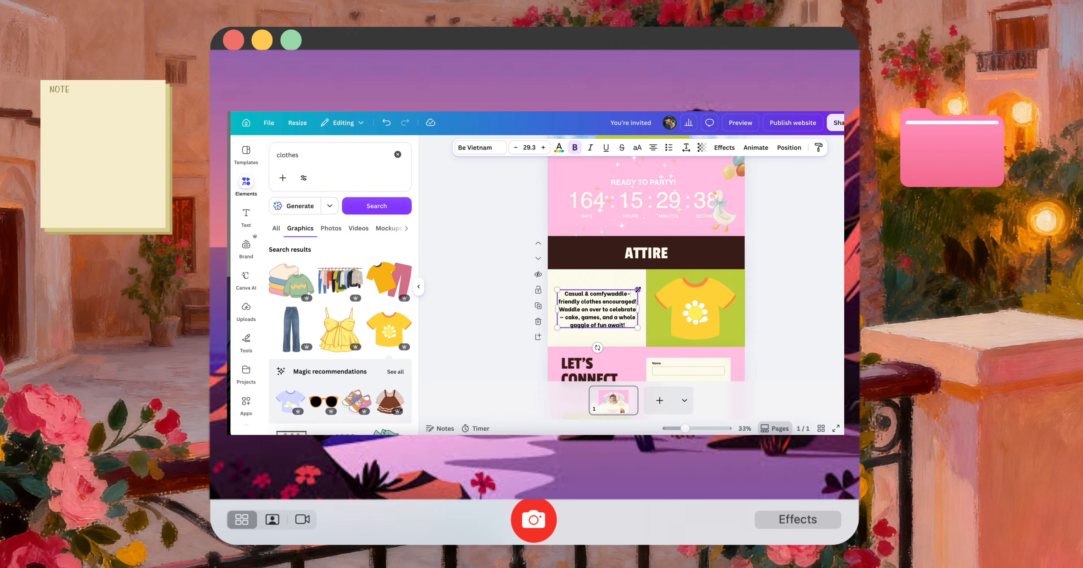
click(594, 297)
click(532, 331)
key(BackSpace)
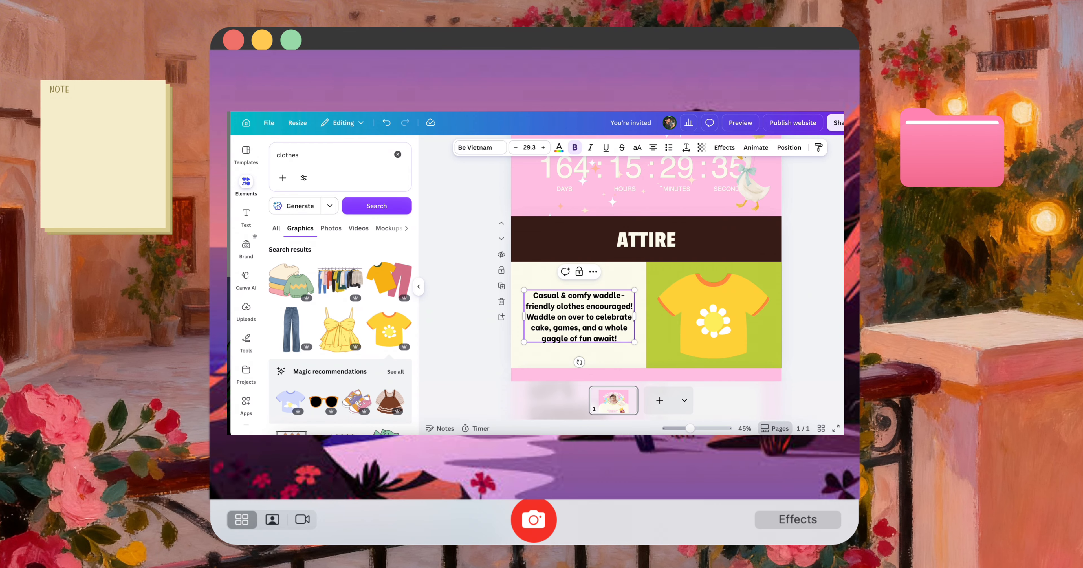
click(628, 297)
key(BackSpace)
Tilt the yellow shirt clockwise and move it so it overlaps the border between the cream and green panels
click(711, 349)
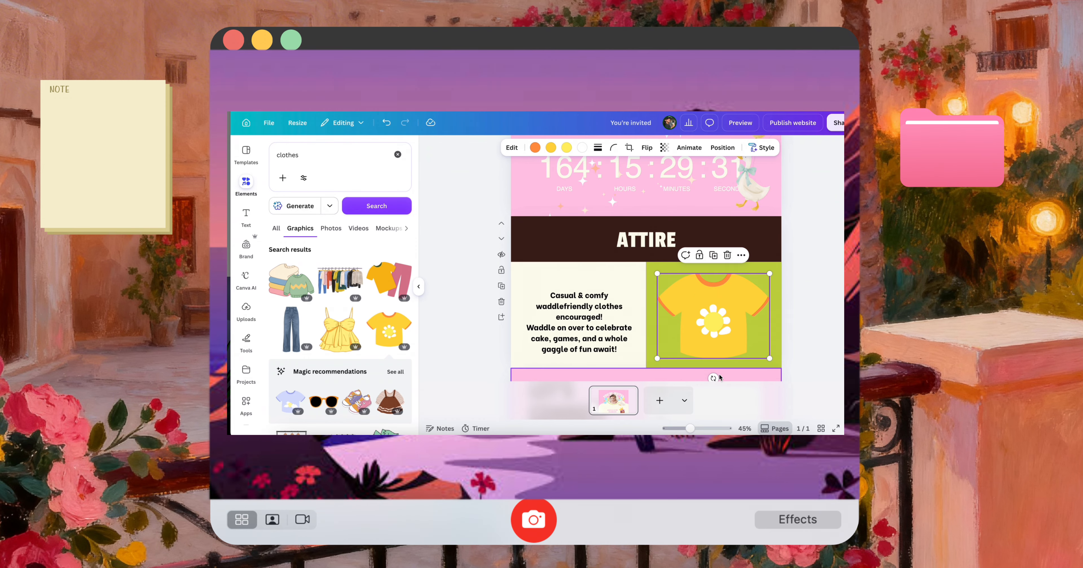
drag(715, 378, 693, 375)
drag(713, 334, 674, 335)
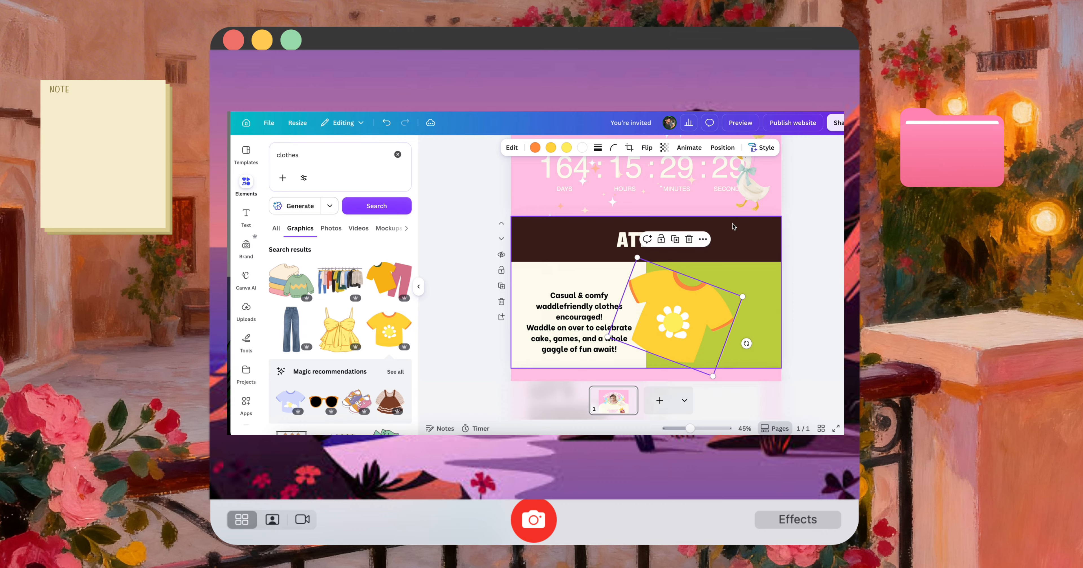
Change the dark brown band behind the ATTIRE heading to the design's light pink
click(734, 227)
click(609, 148)
click(354, 221)
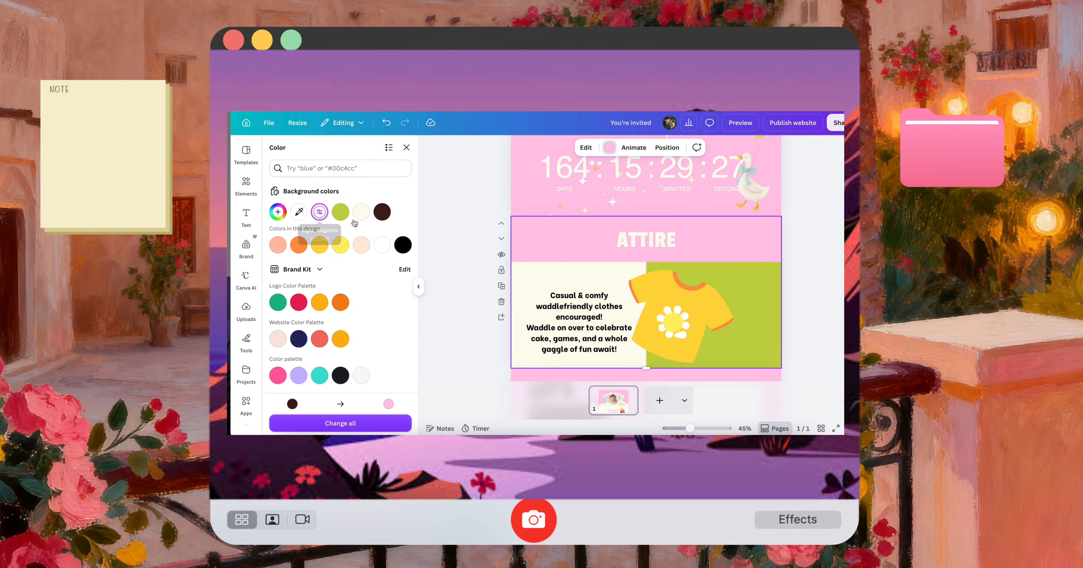
Move the ATTIRE heading onto the green panel beside the shirt and tilt it diagonally down towards the panel's outer edge
drag(658, 242, 731, 306)
scroll(634, 325, down, 3)
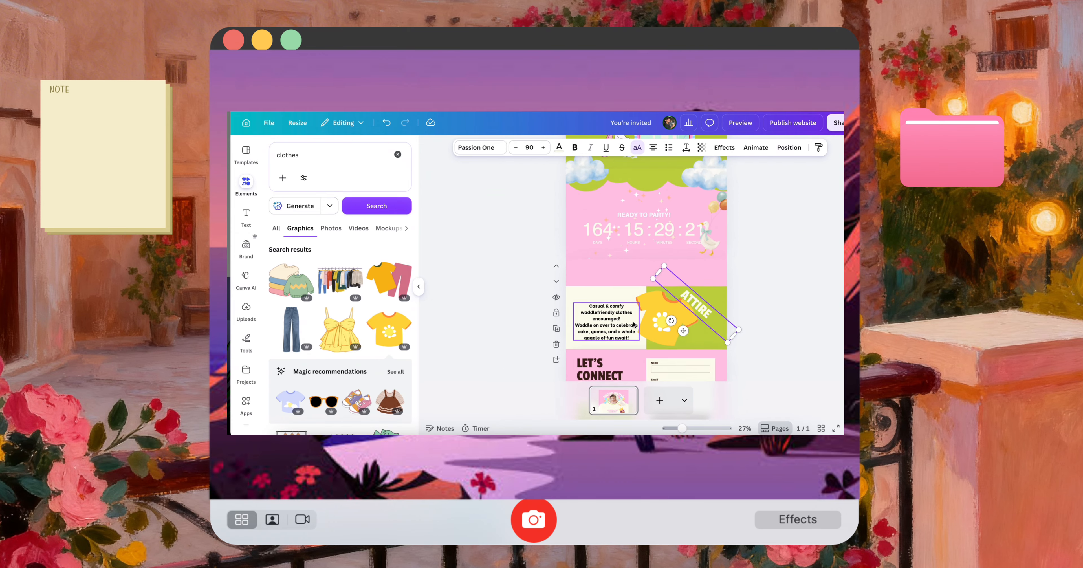
click(807, 268)
Check the rearranged attire section and the contact section below it in the mobile preview
click(740, 122)
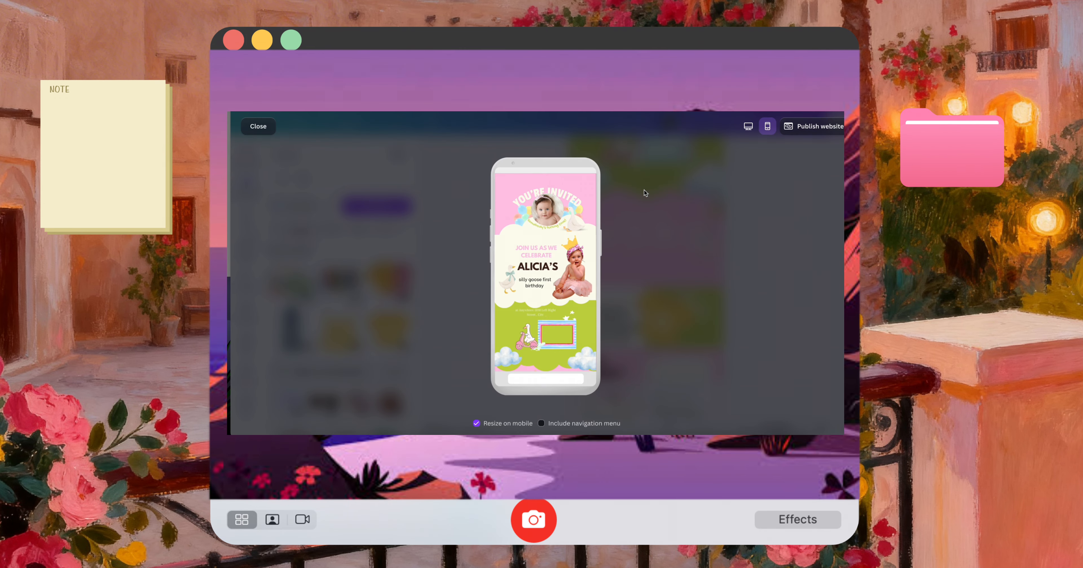
scroll(558, 292, down, 5)
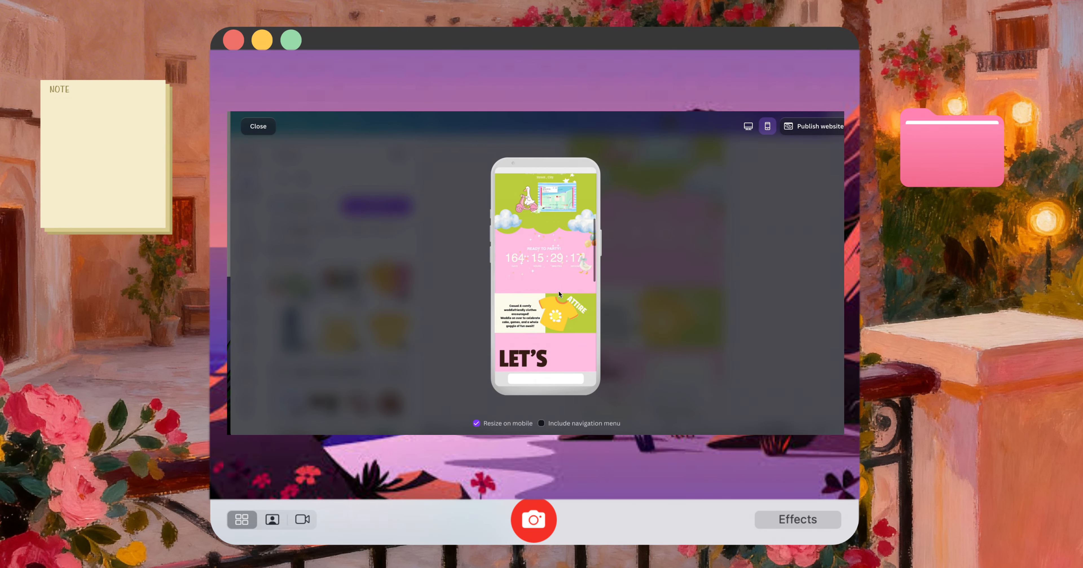
scroll(560, 294, down, 3)
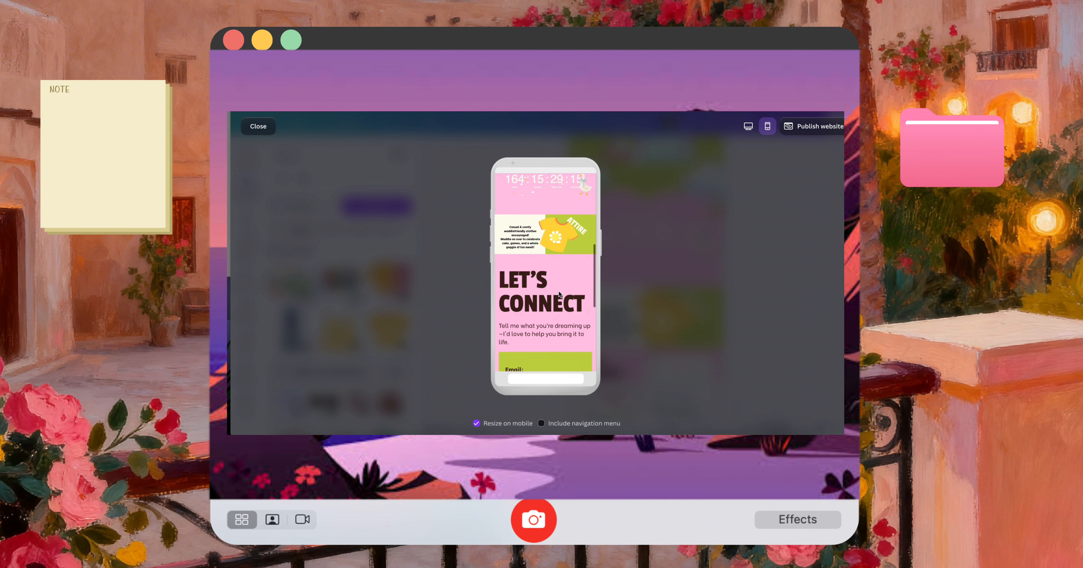
key(Escape)
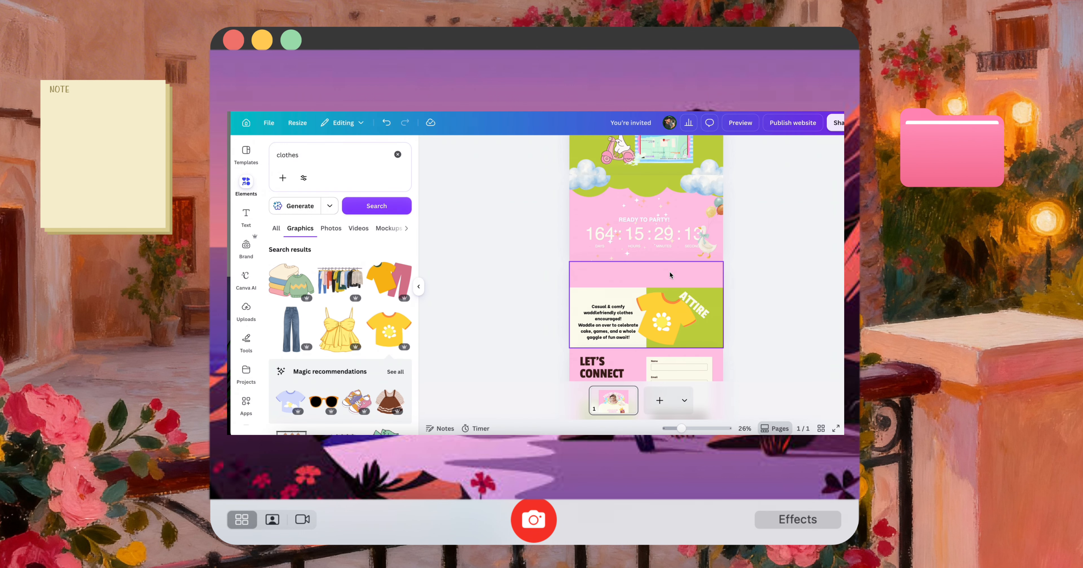
Recolour the empty band above the attire panels yellow, and reword the contact section as "RSVP" with "We can't wait to celebrate with you!"
click(670, 276)
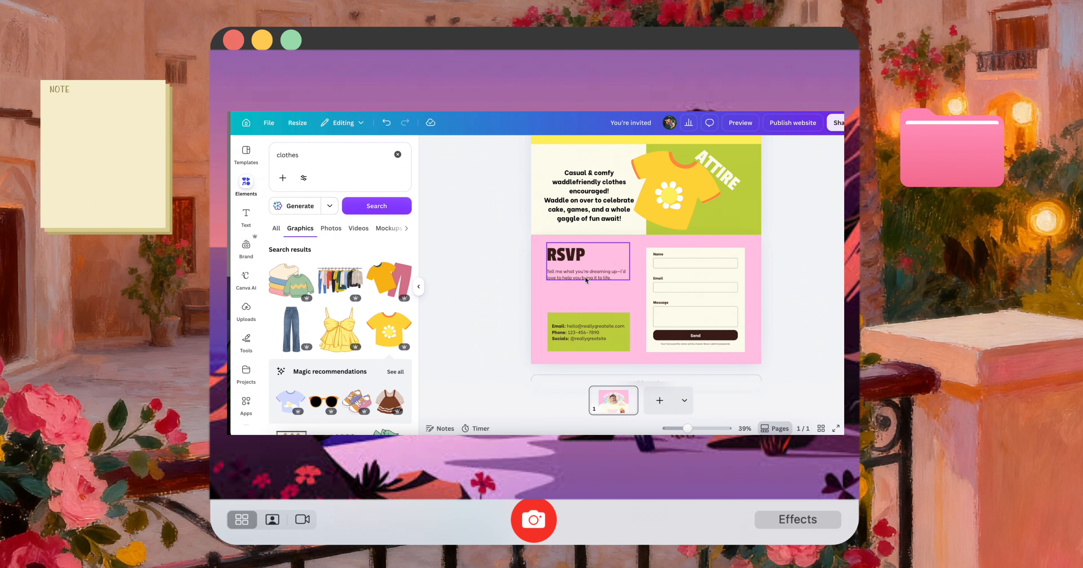
click(588, 276)
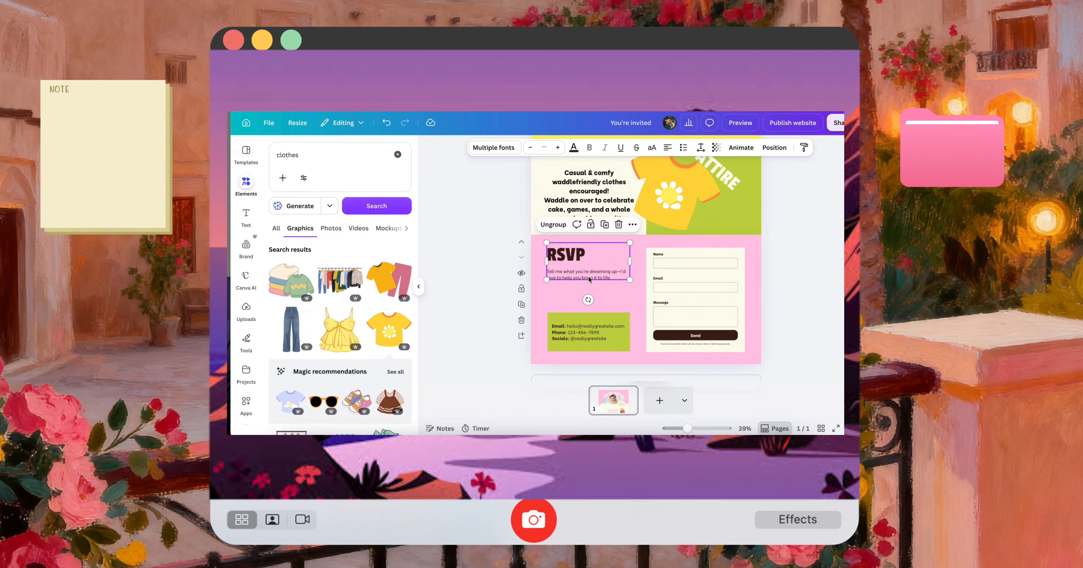
double_click(588, 275)
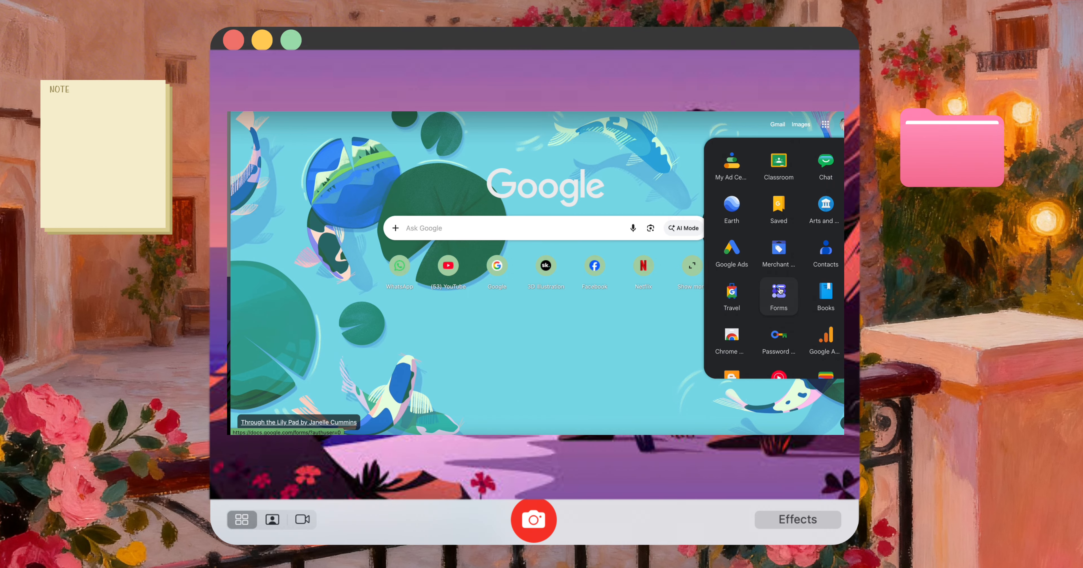
Switch to Google Forms and create a blank form titled with the child's first name followed by "BIRTHDAY PARTY"
click(780, 290)
click(353, 211)
click(446, 184)
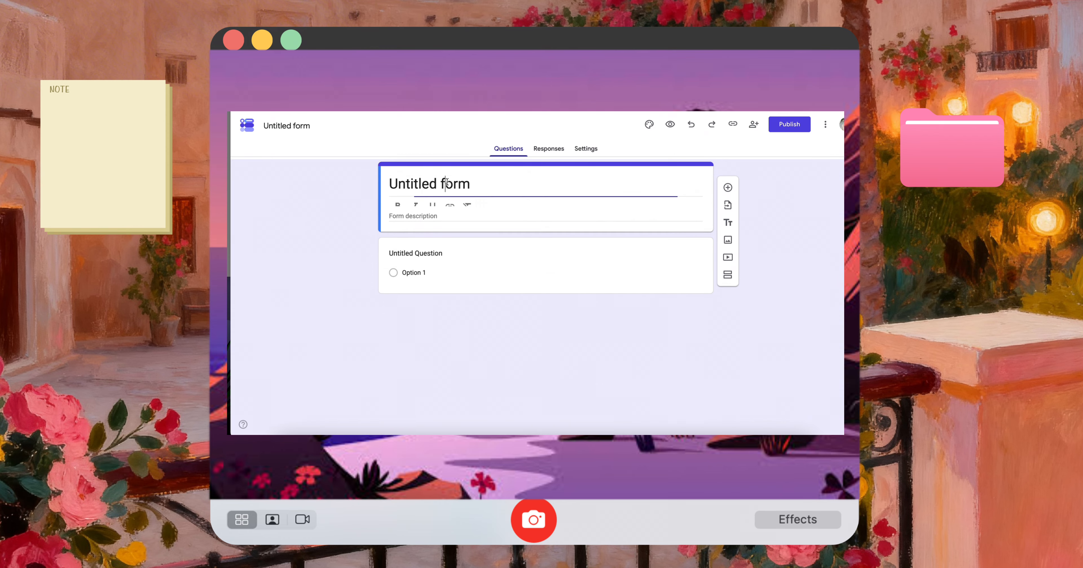
triple_click(447, 184)
text(ALICIA BIRTH)
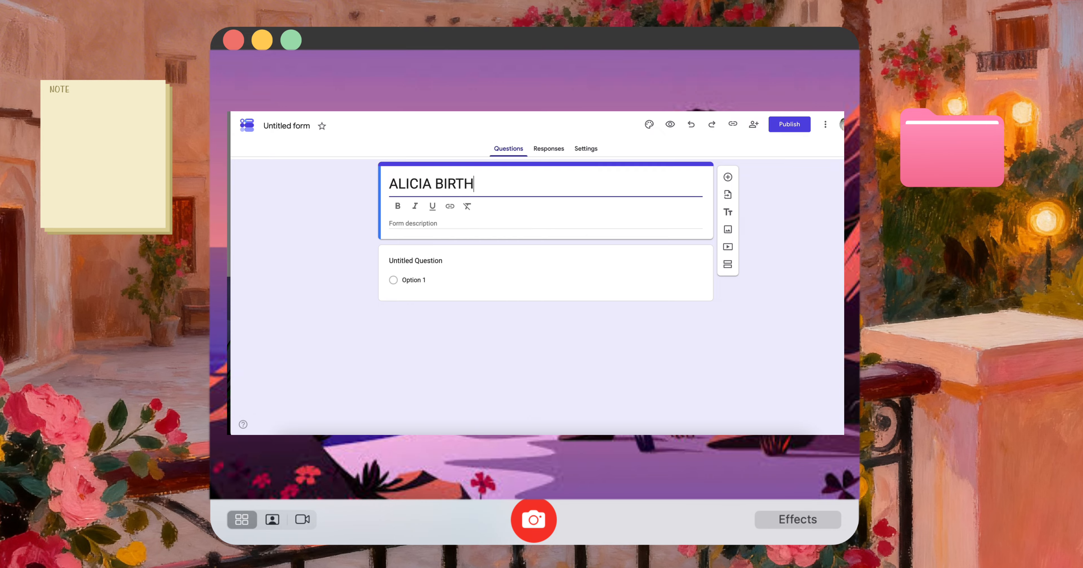
text(DAY PARTY)
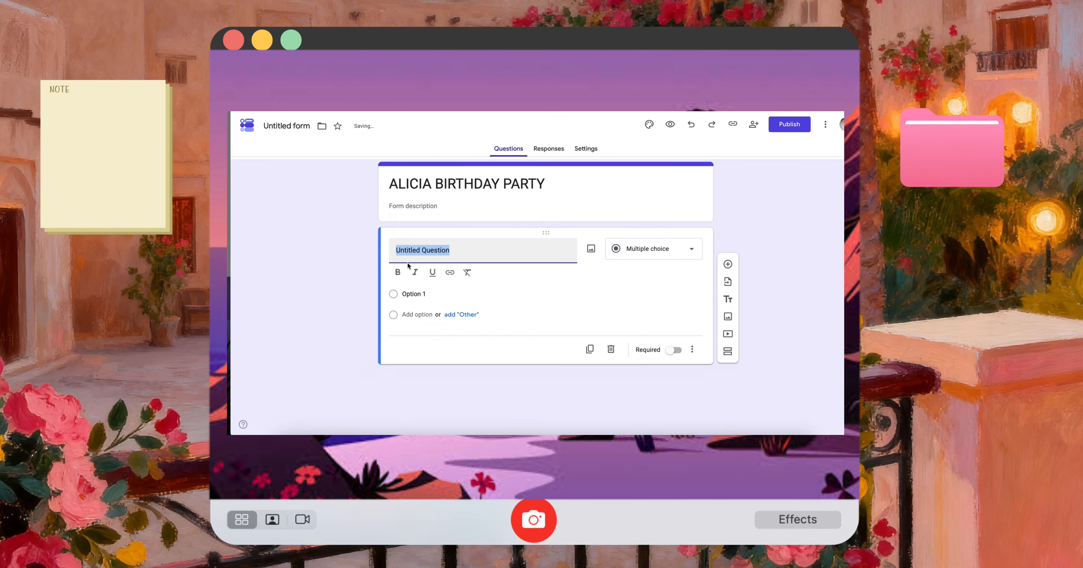
Word the first form question as "how many are you?" with a short answer type
text(hwo)
text(w)
key(BackSpace)
text(ow many ar)
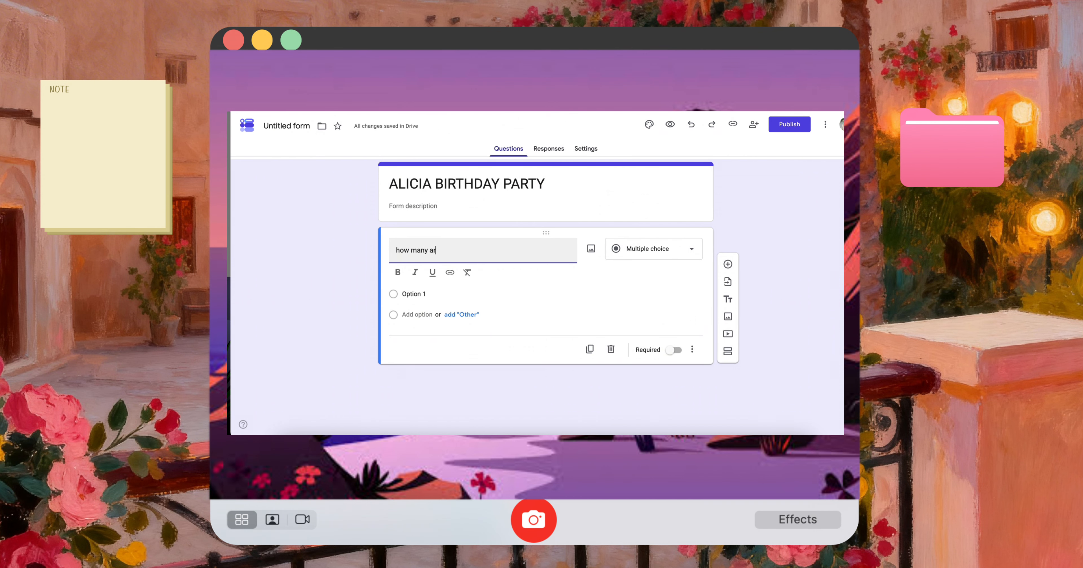
text(e you>?)
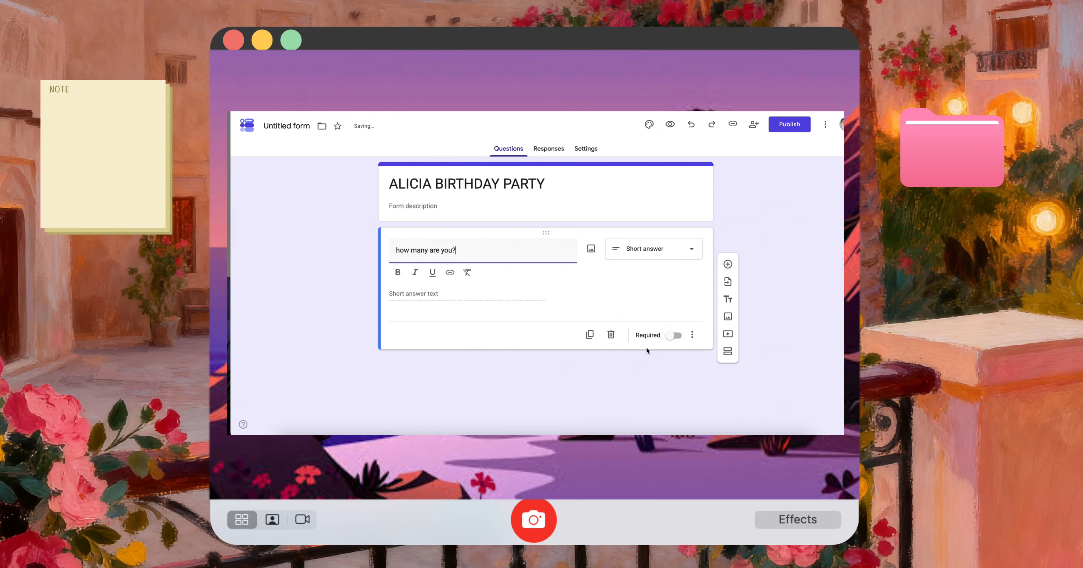
Duplicate the question, reword the copy as "you have allergies ?", duplicate that twice and delete the surplus copy
click(590, 335)
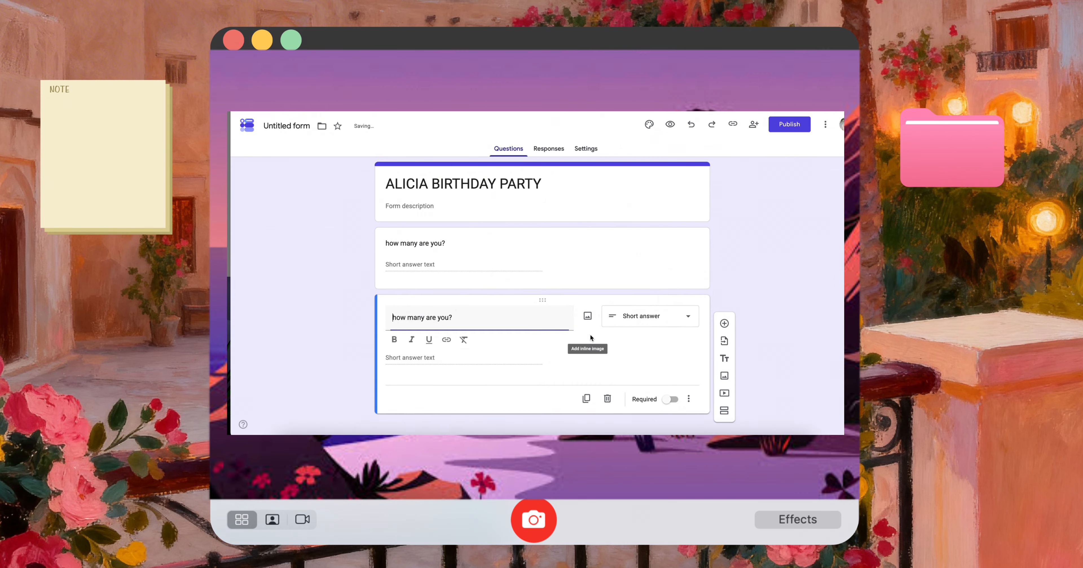
triple_click(496, 318)
text(you have allergies ?)
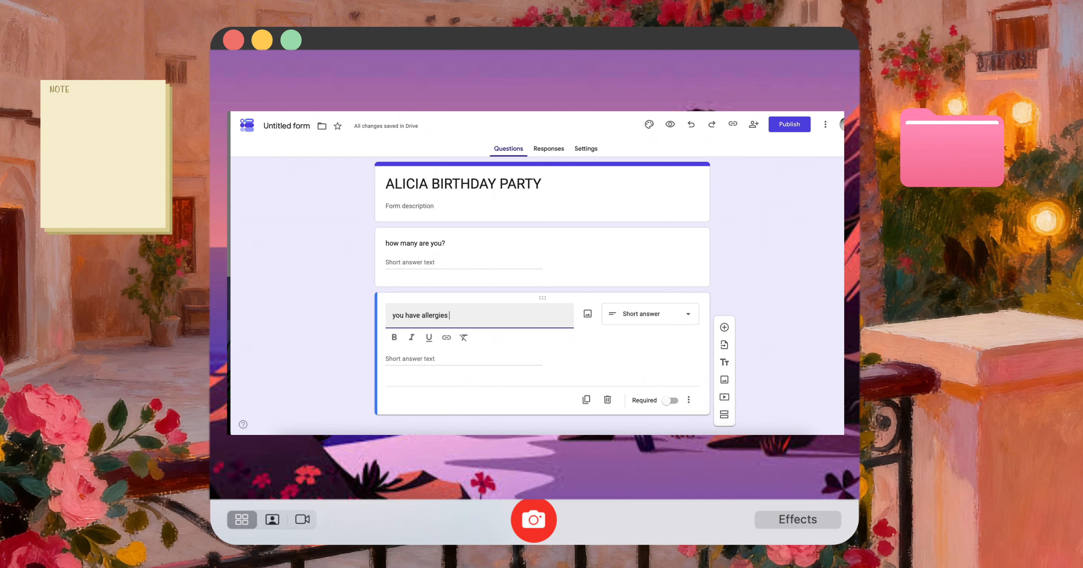
click(586, 400)
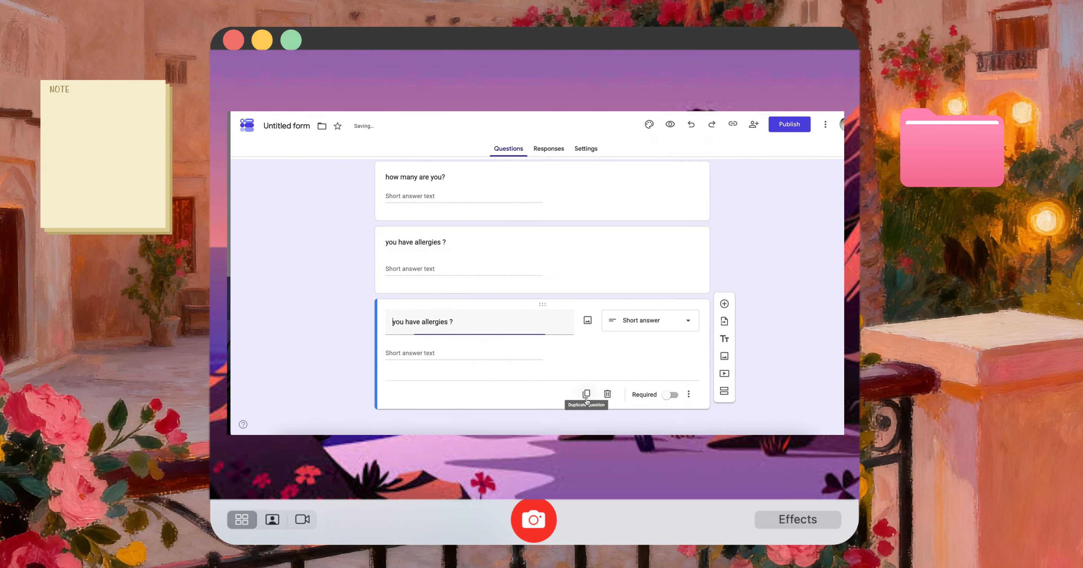
click(587, 387)
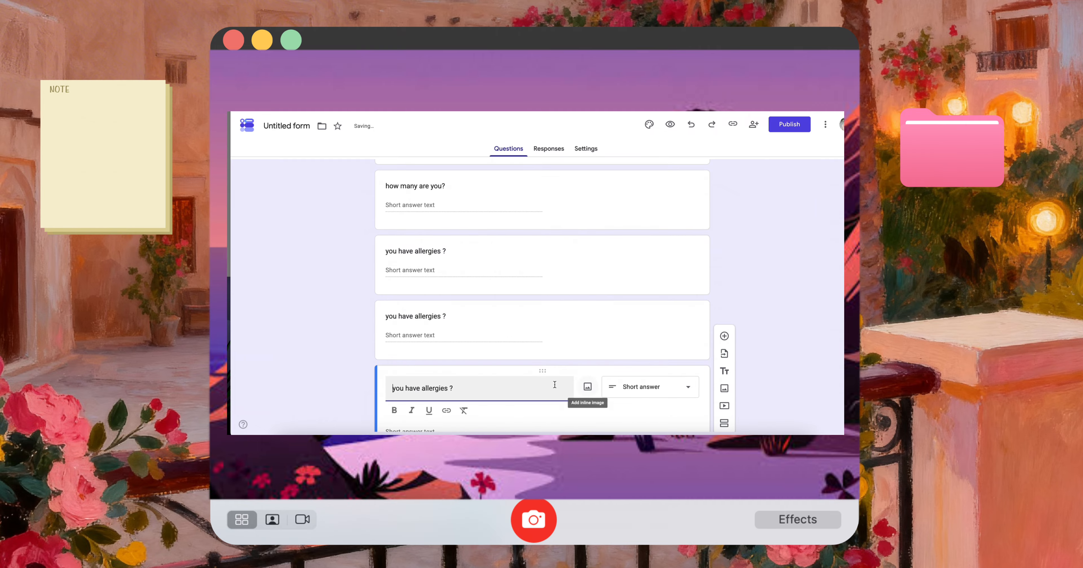
triple_click(517, 329)
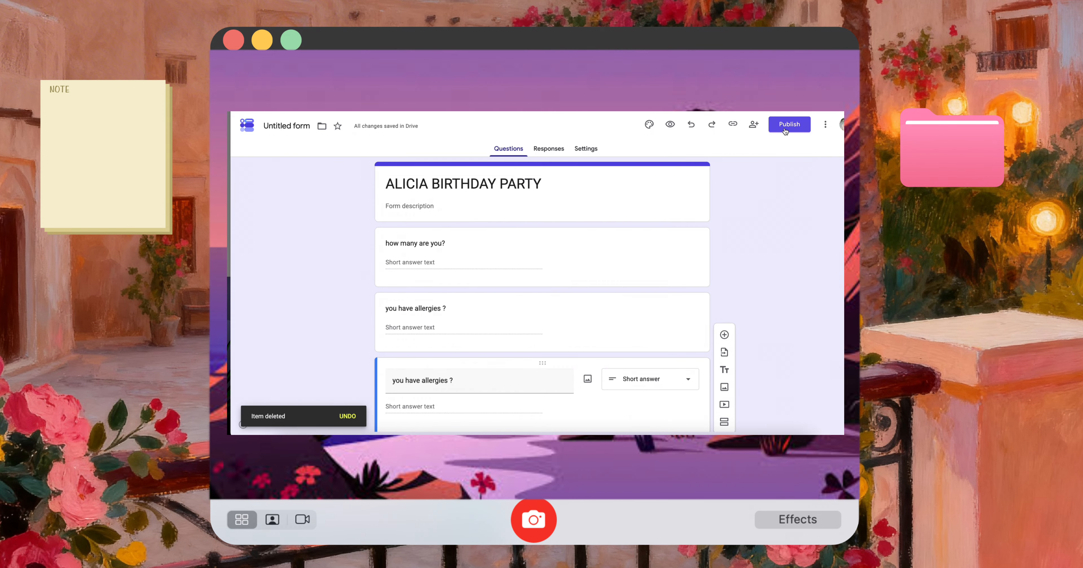
Publish the form so that anyone with the link can respond
click(785, 127)
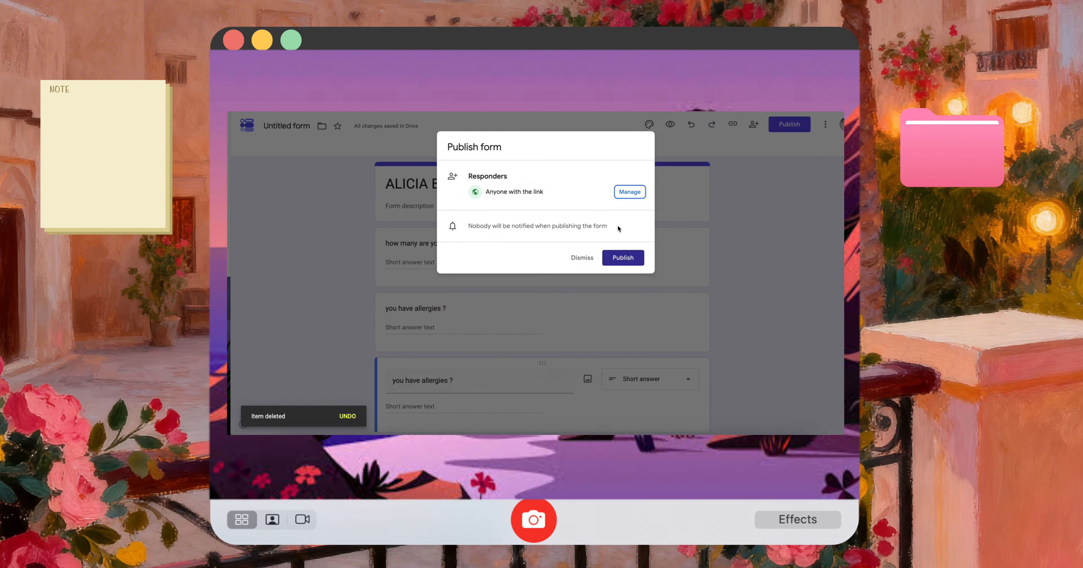
click(619, 253)
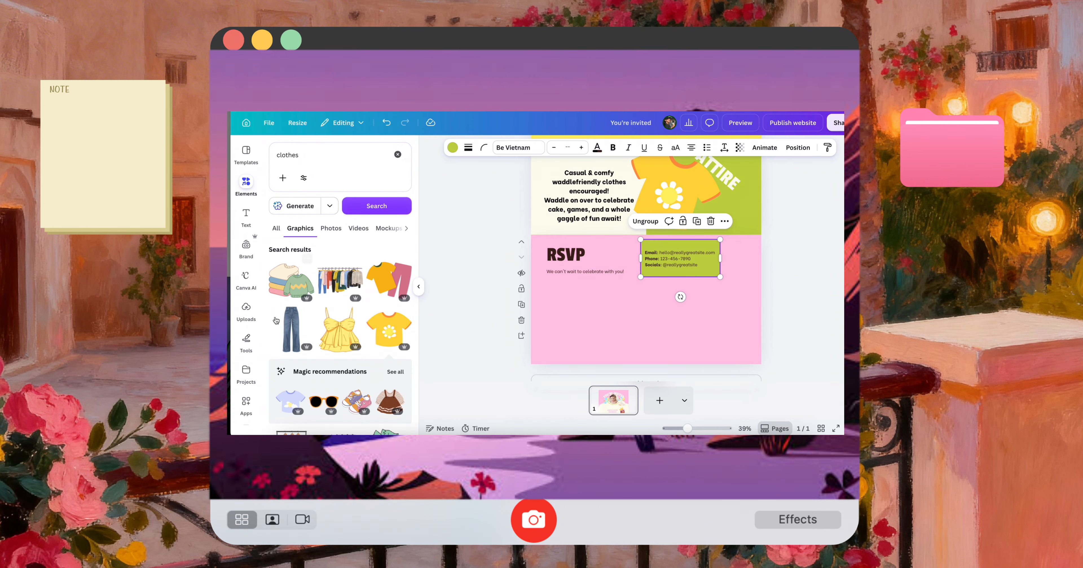
Copy the published form's link and embed it in the Canva design using the Embed app
click(246, 403)
click(290, 181)
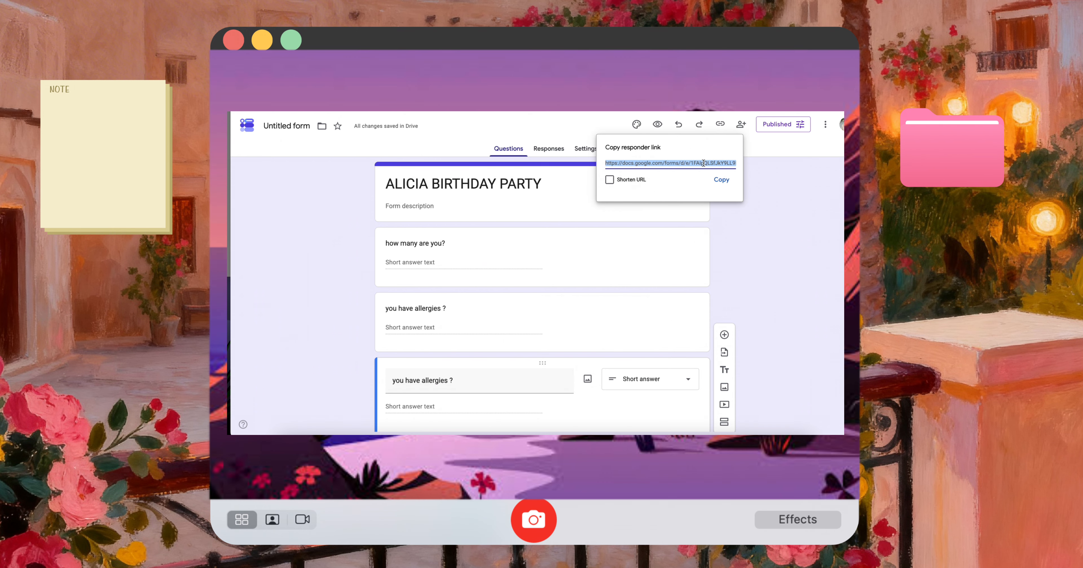
click(720, 182)
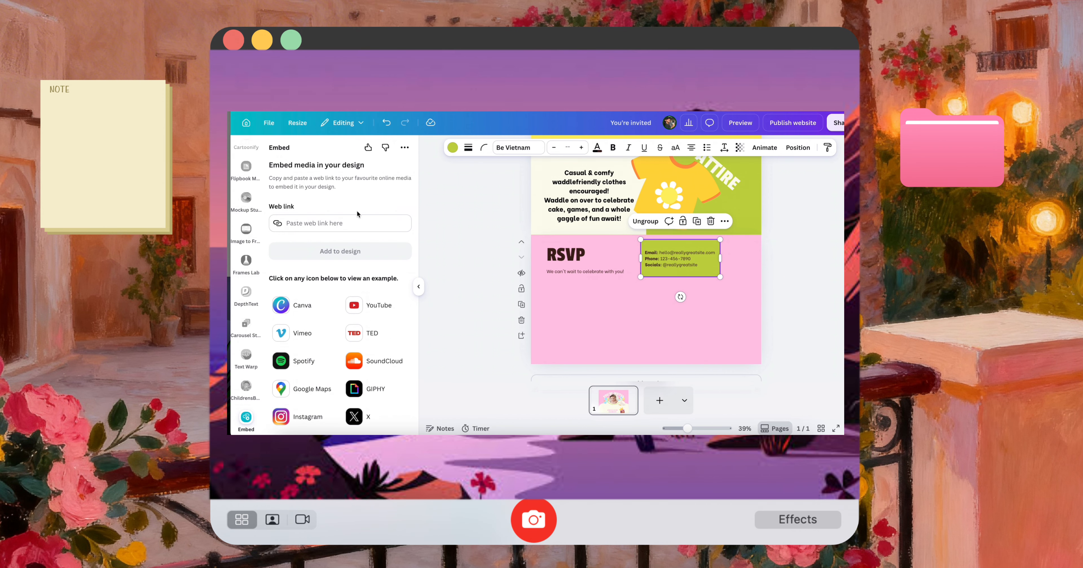
click(358, 220)
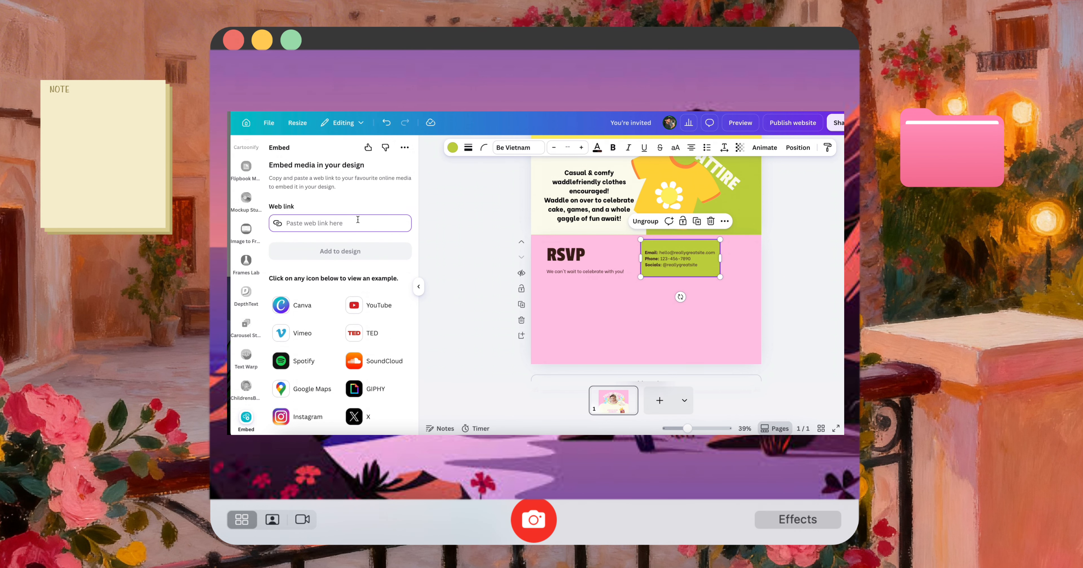
key(ctrl+v)
click(353, 253)
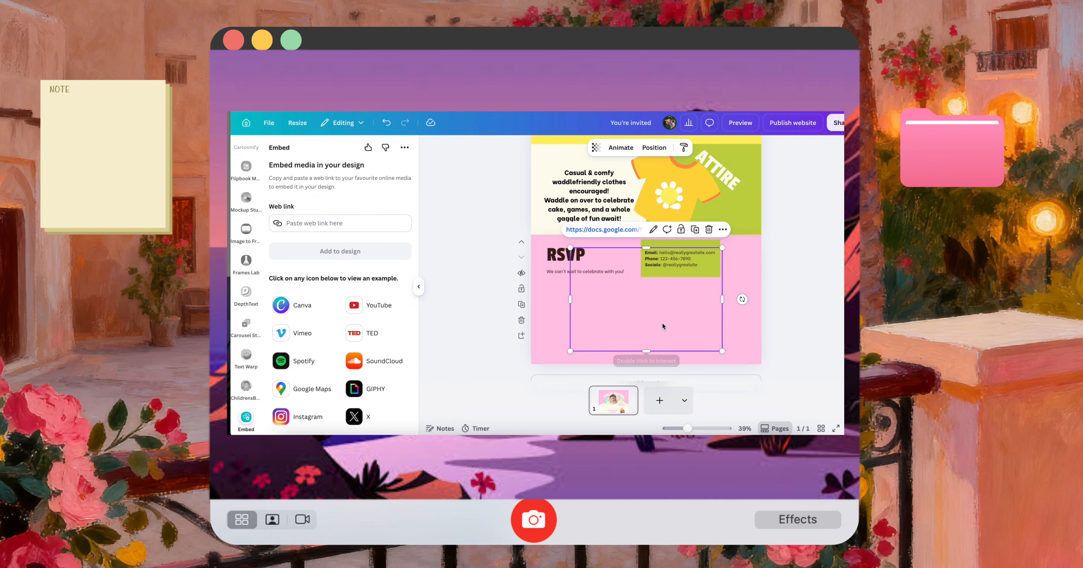
Enlarge the embedded form to nearly the RSVP section's width and place it below the RSVP heading, aligned with the section's left edge
drag(673, 336, 783, 409)
drag(706, 334, 686, 344)
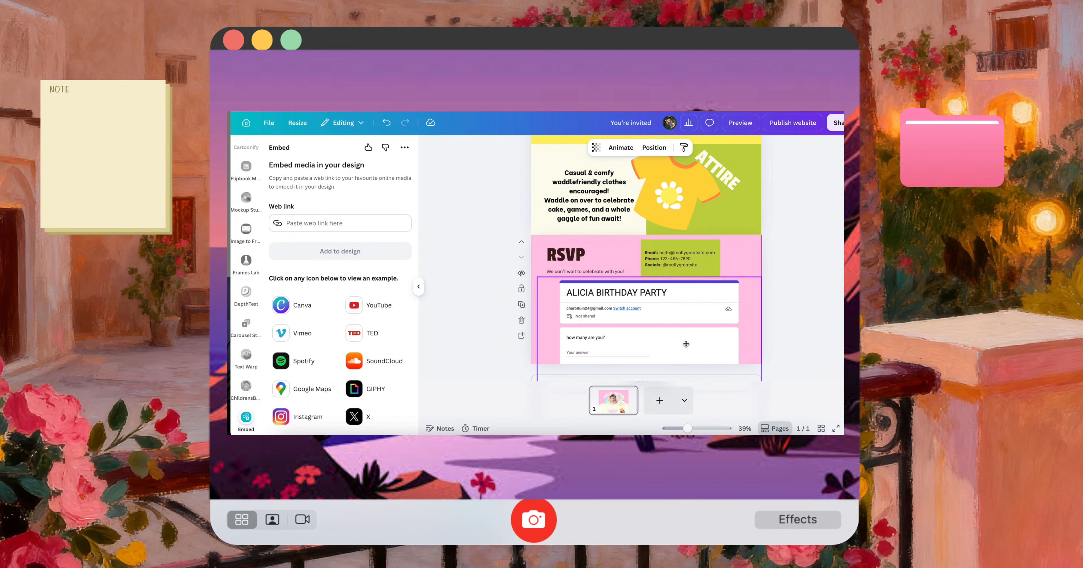
click(810, 314)
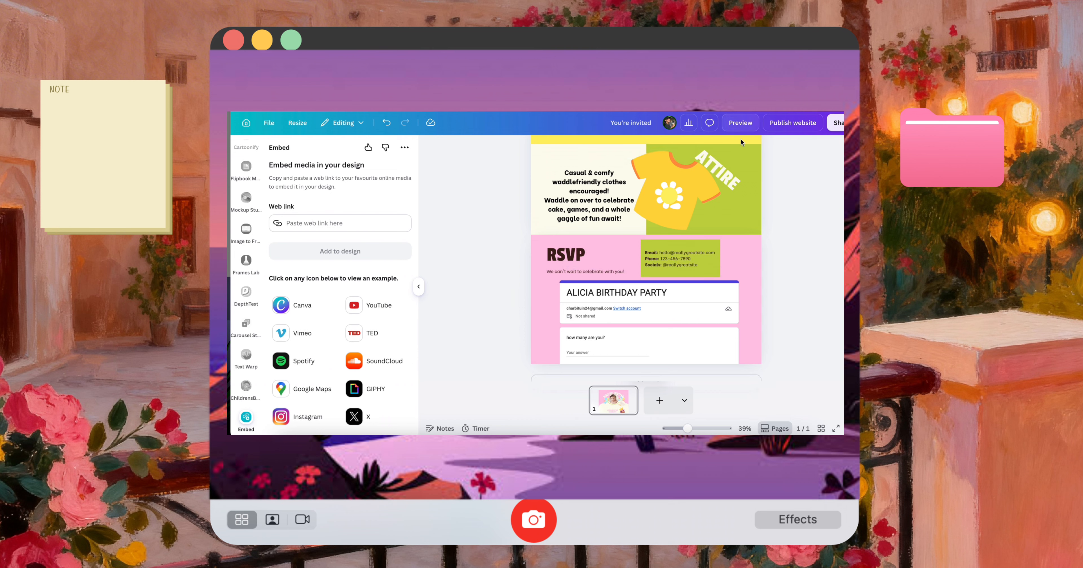
drag(677, 331, 673, 332)
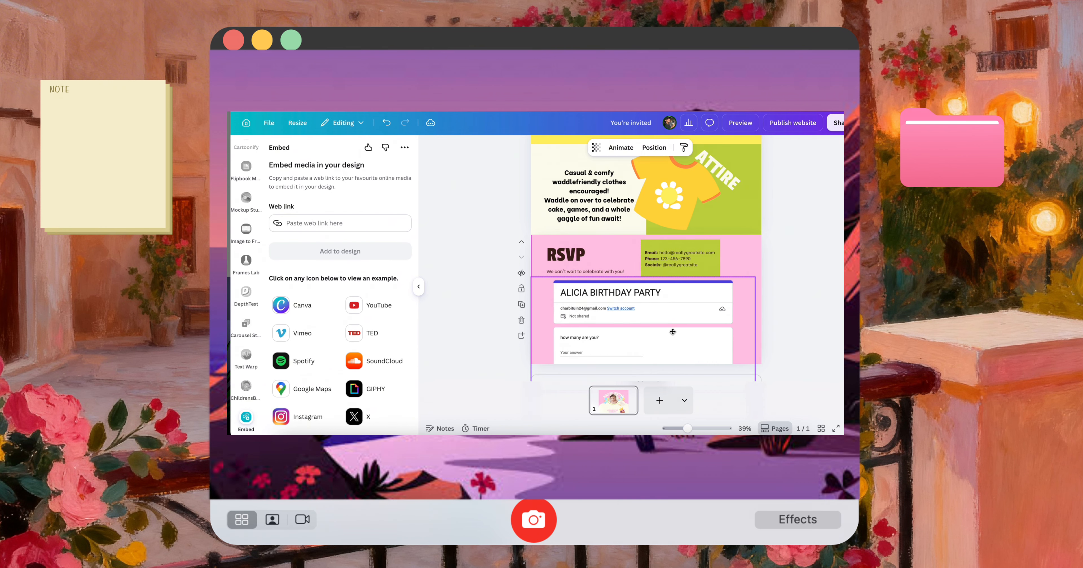
scroll(705, 356, down, 1)
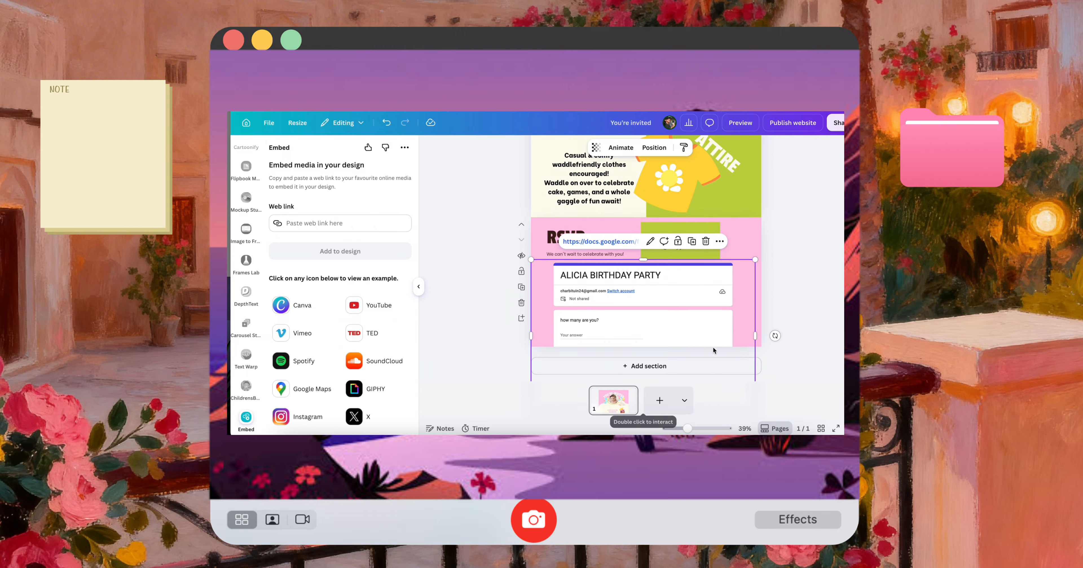
Preview the website in the mobile layout and check its sections from the RSVP form back up to the invitation heading
click(783, 285)
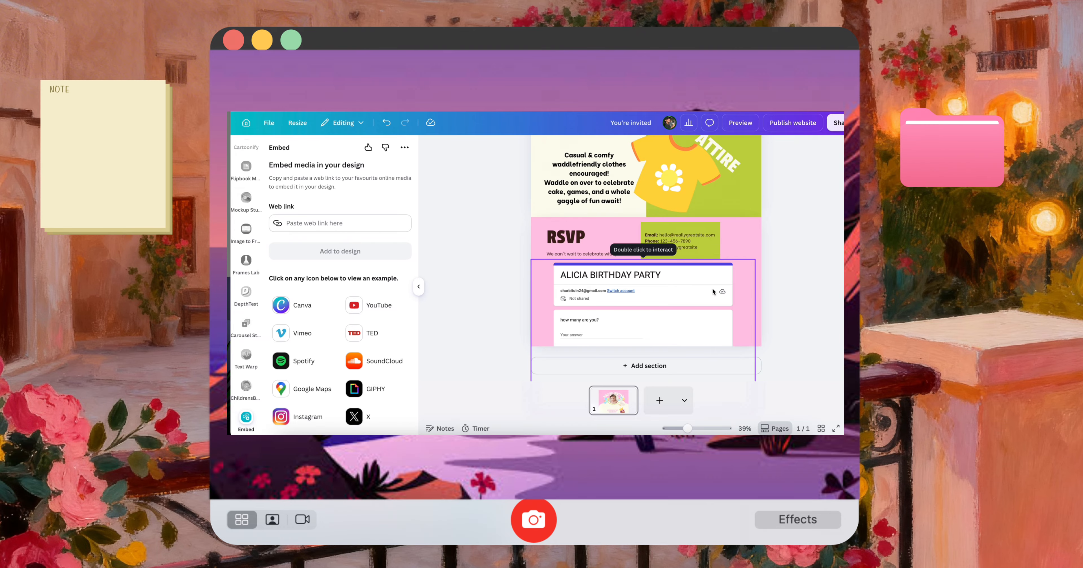
click(683, 280)
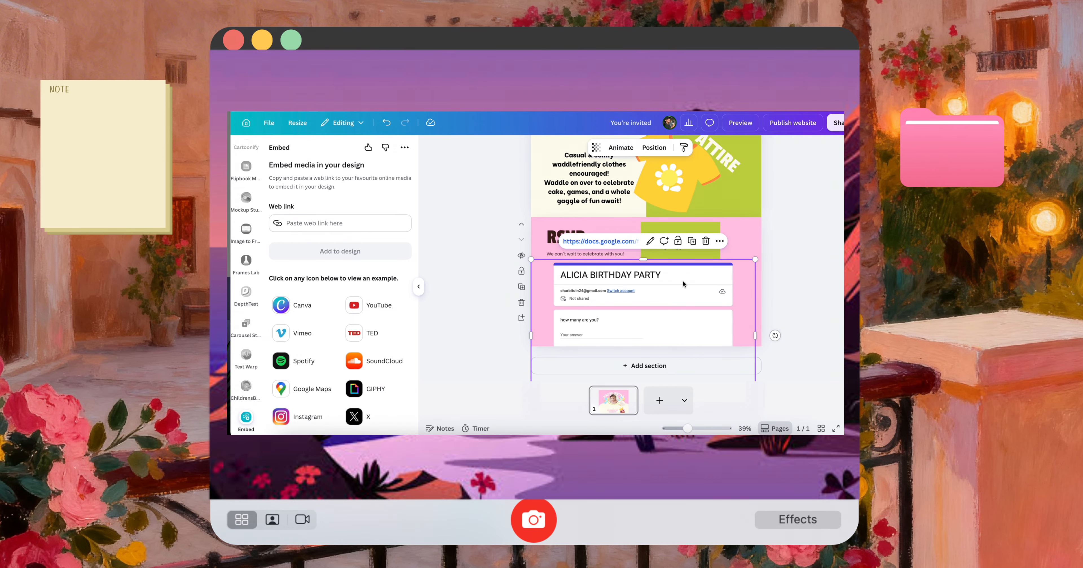
click(788, 228)
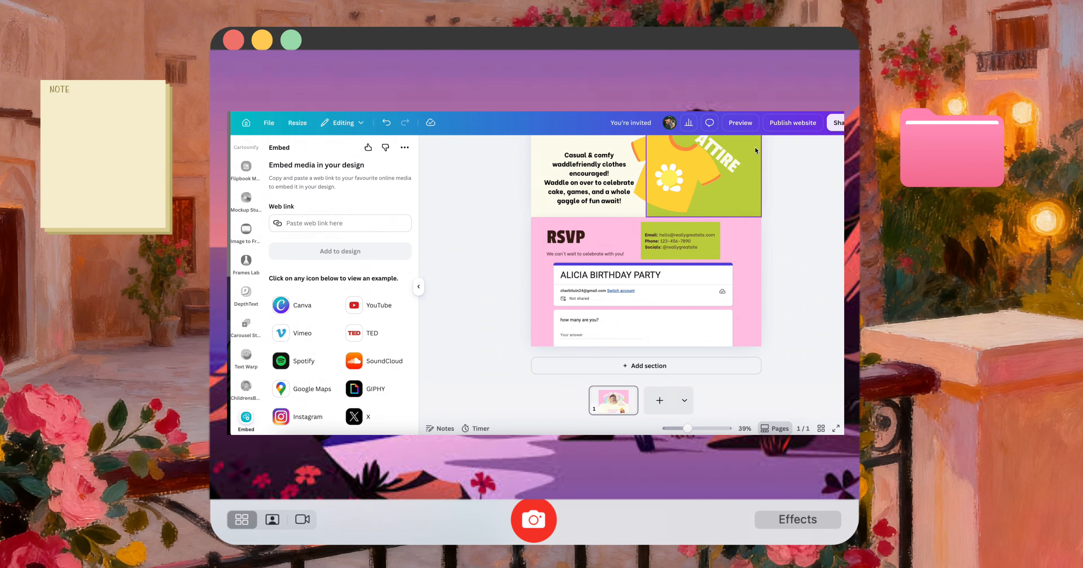
click(741, 122)
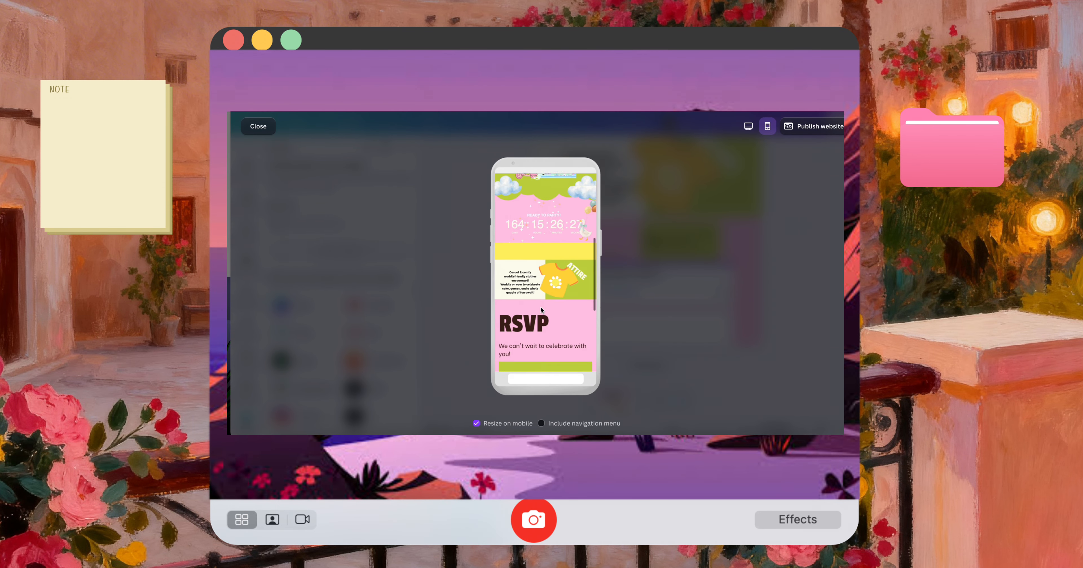
scroll(540, 306, down, 5)
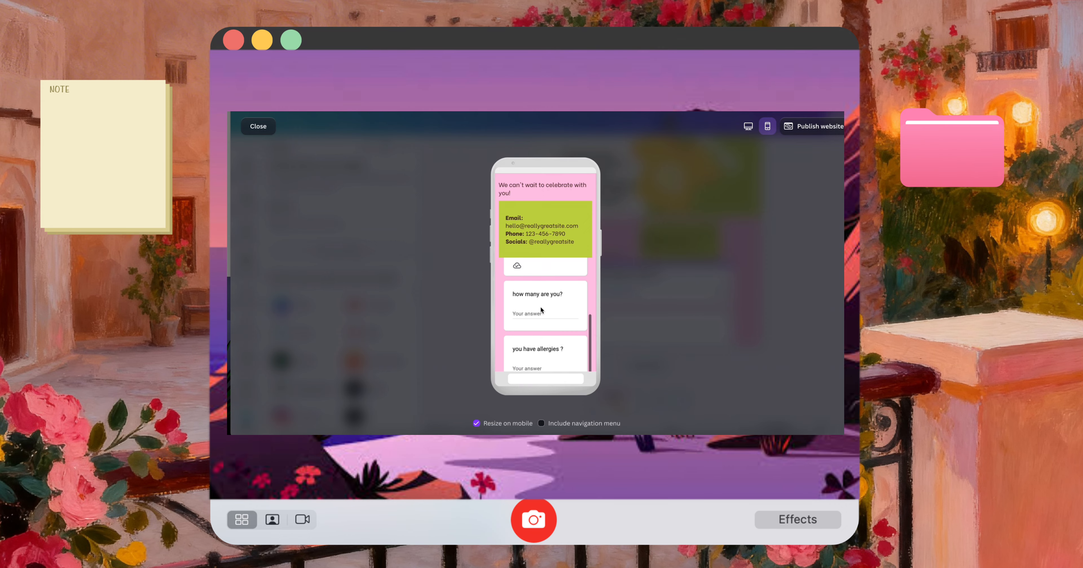
scroll(541, 306, up, 10)
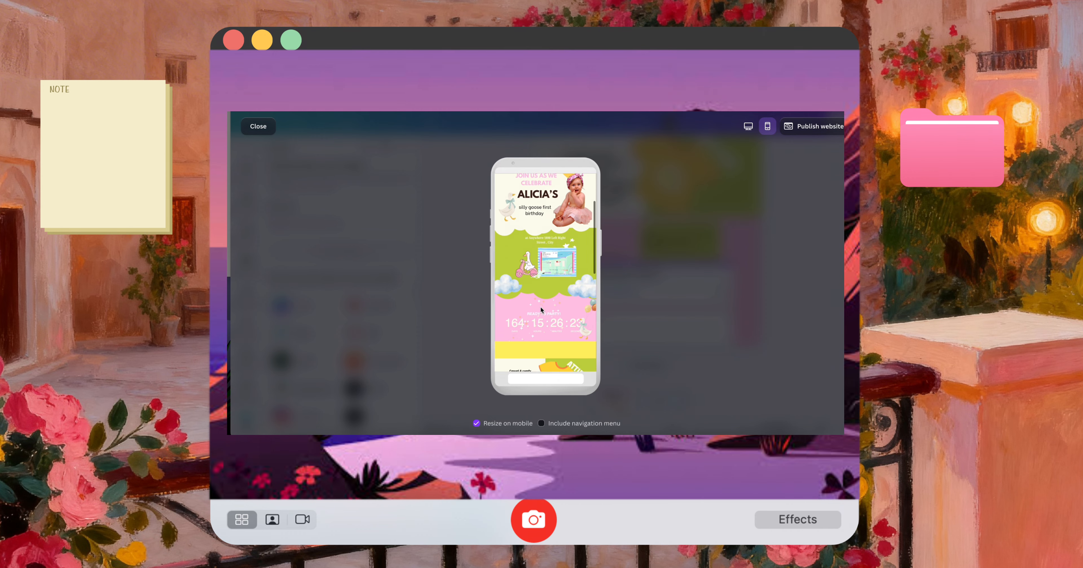
scroll(541, 310, up, 3)
Publish the website at its given site address and open the live page
click(814, 127)
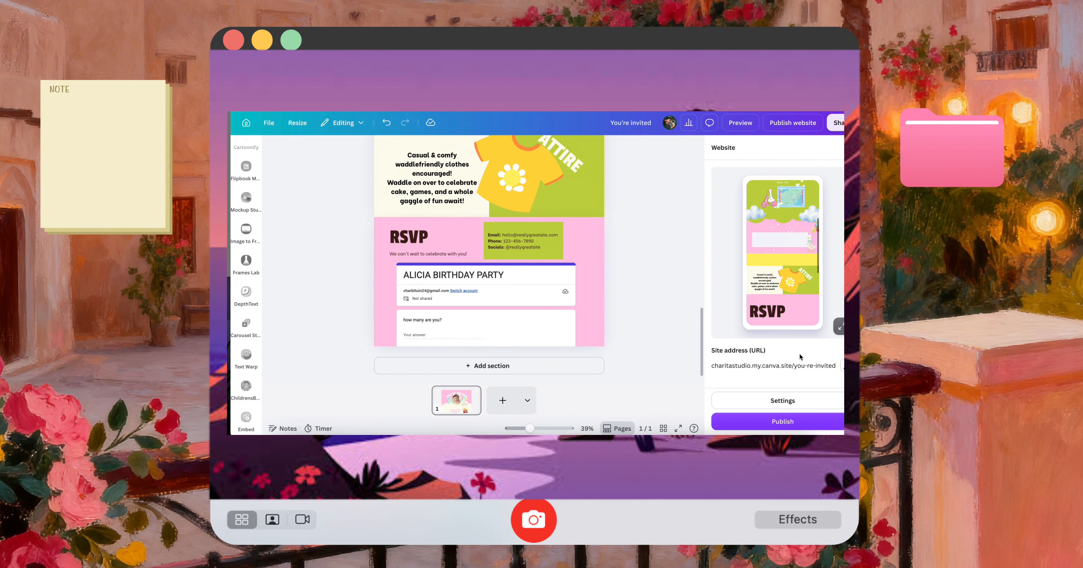
click(787, 423)
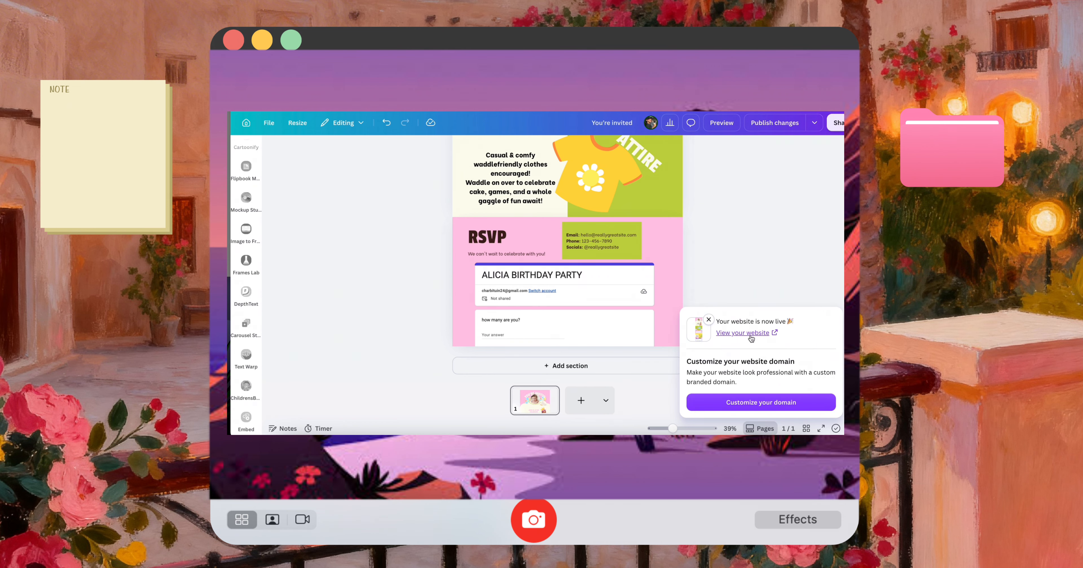
click(751, 335)
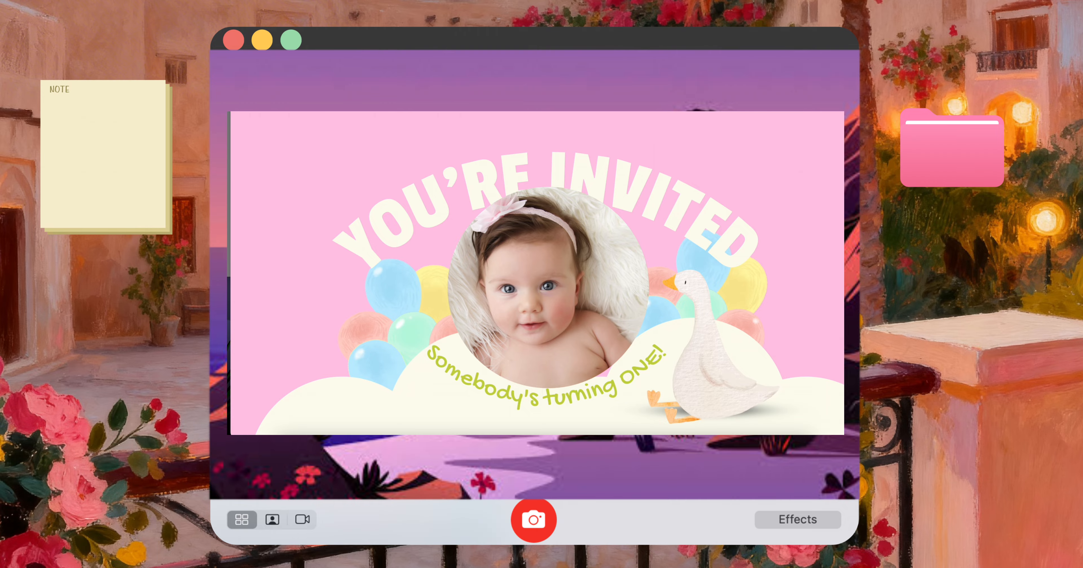
Narrow the live site's browser window to phone width, move it aside and review the page down to the RSVP form
drag(843, 275, 464, 249)
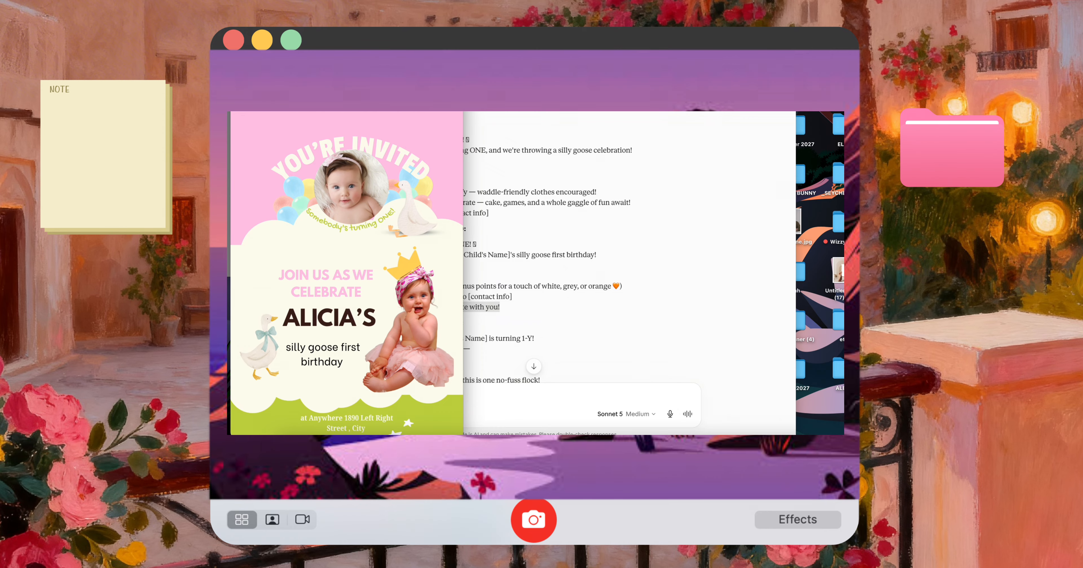
drag(381, 112, 517, 111)
scroll(517, 231, down, 1)
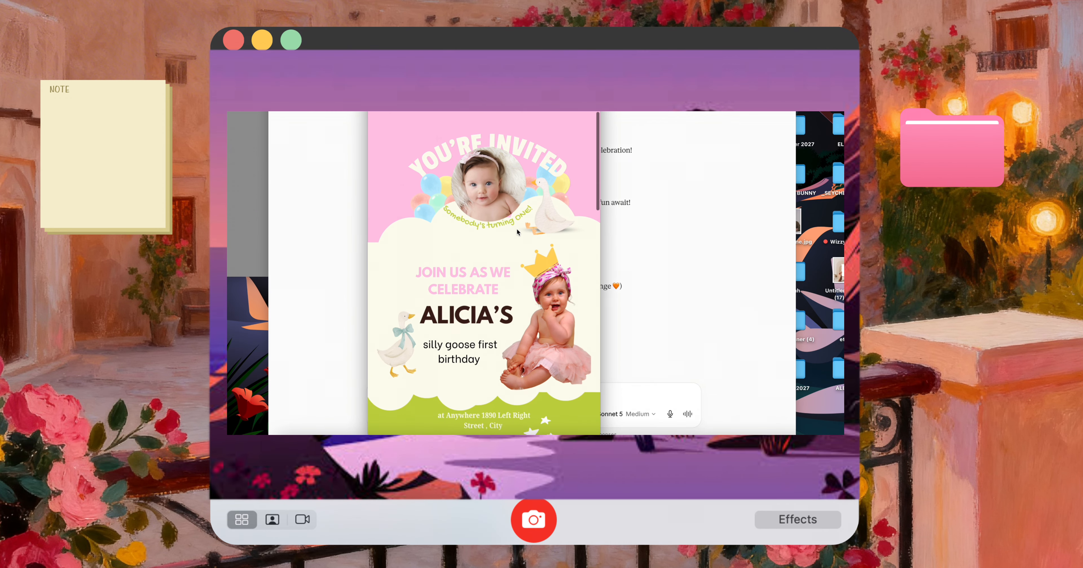
scroll(517, 230, down, 10)
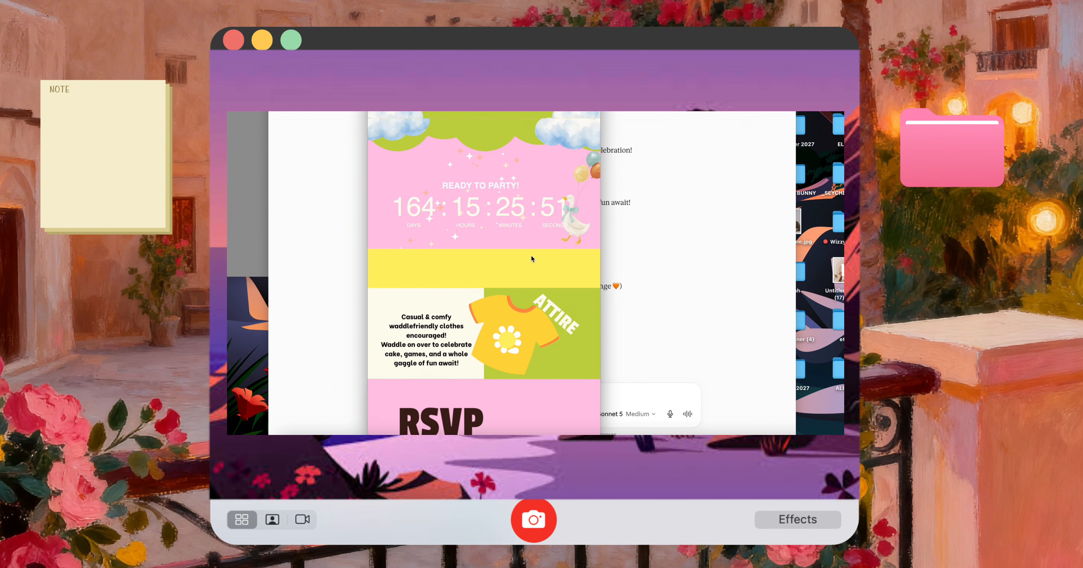
scroll(531, 256, down, 8)
scroll(493, 331, down, 5)
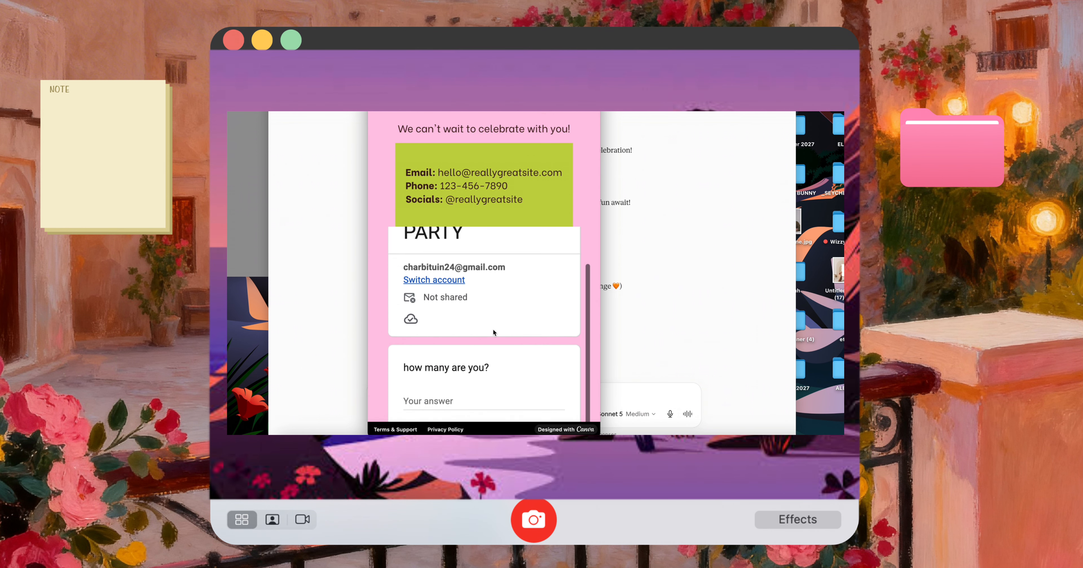
Test the embedded RSVP form by answering 3 to "how many are you?" and 4 to the first "you have allergies ?"
scroll(493, 331, up, 5)
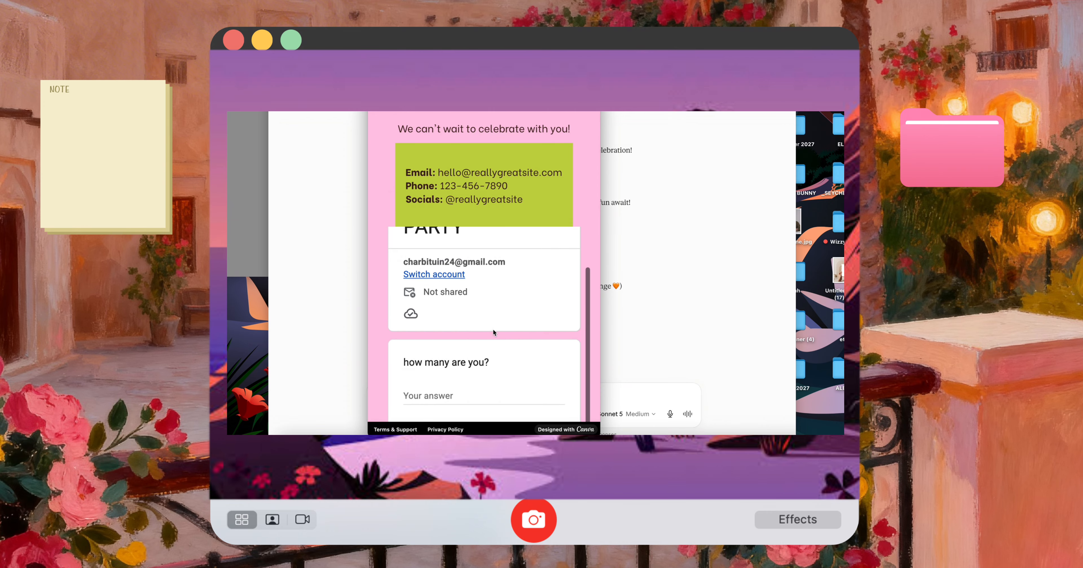
scroll(493, 331, down, 5)
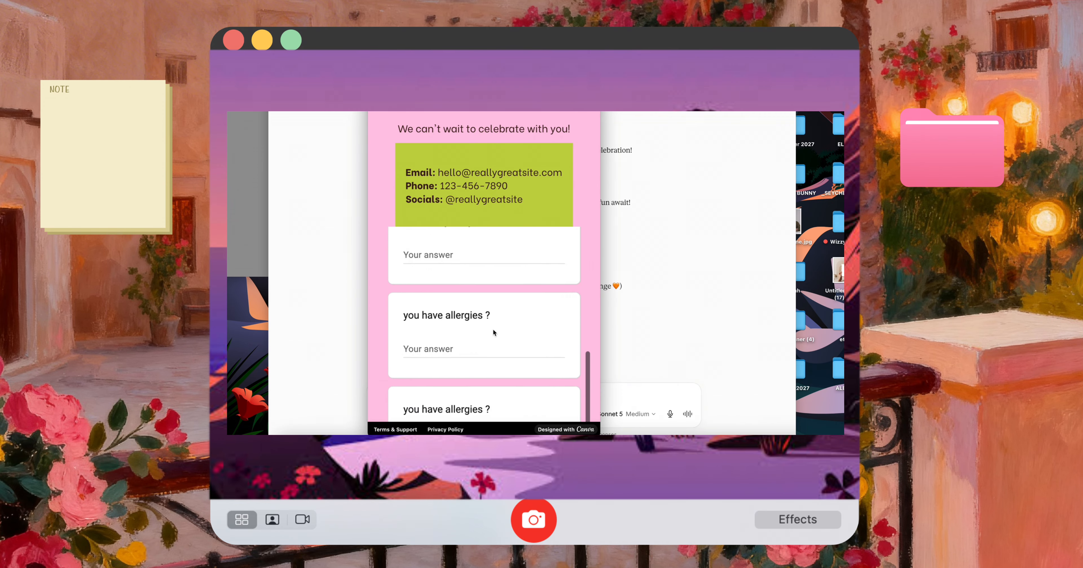
click(450, 265)
text(3)
click(439, 357)
text(4)
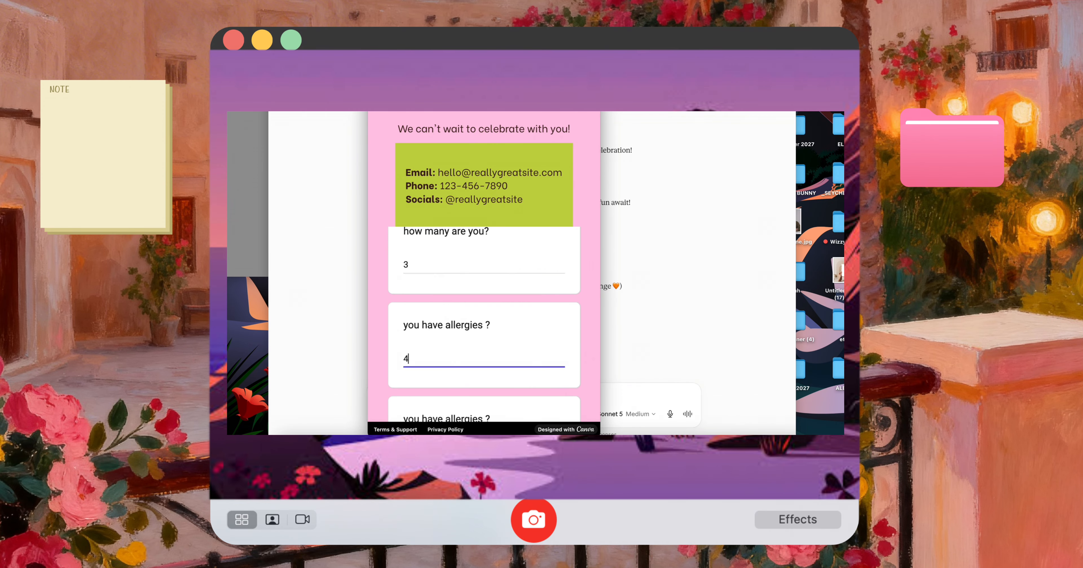